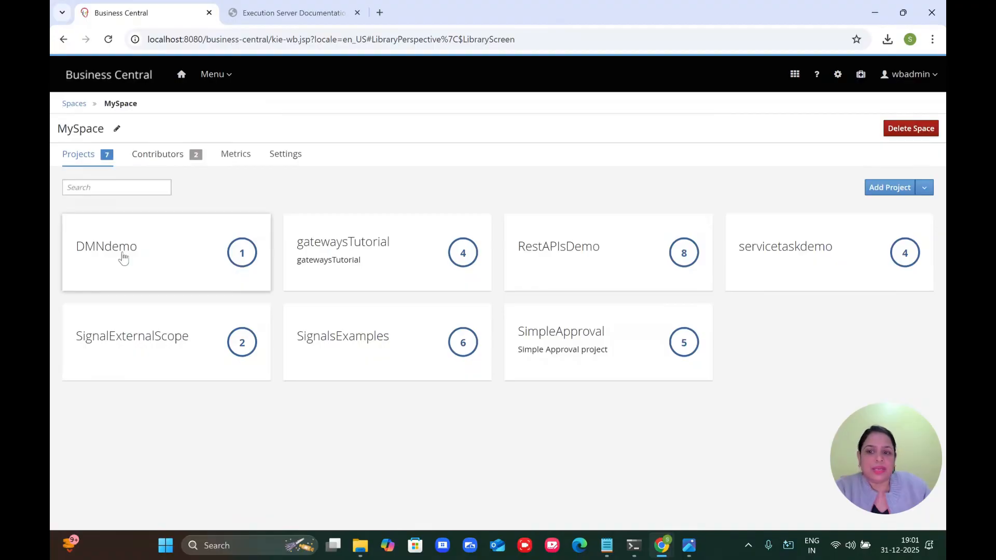
Step: In the DMNdemo project, create a DMN asset named 'dmnMethods' in package com.myspace.dmndemo
left_click(123, 257)
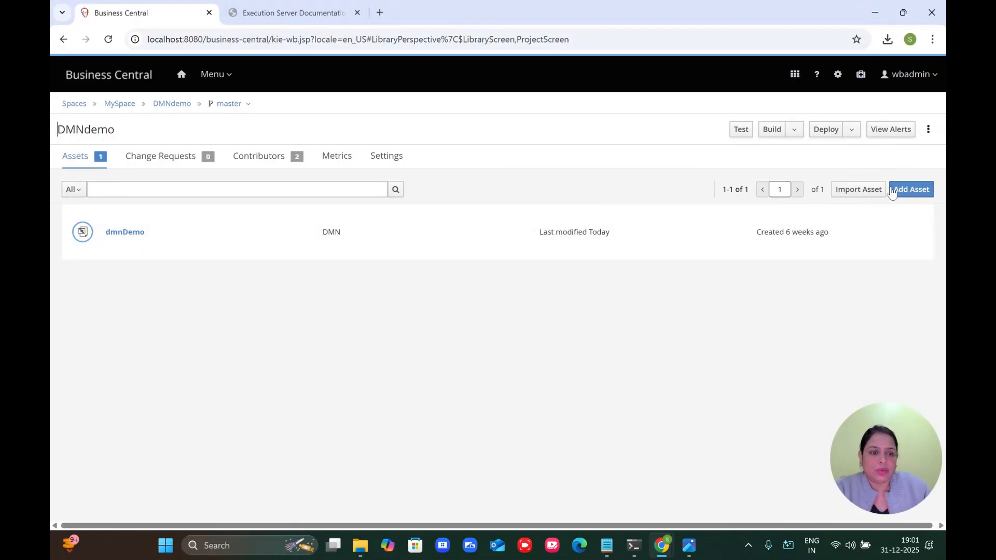
left_click(914, 193)
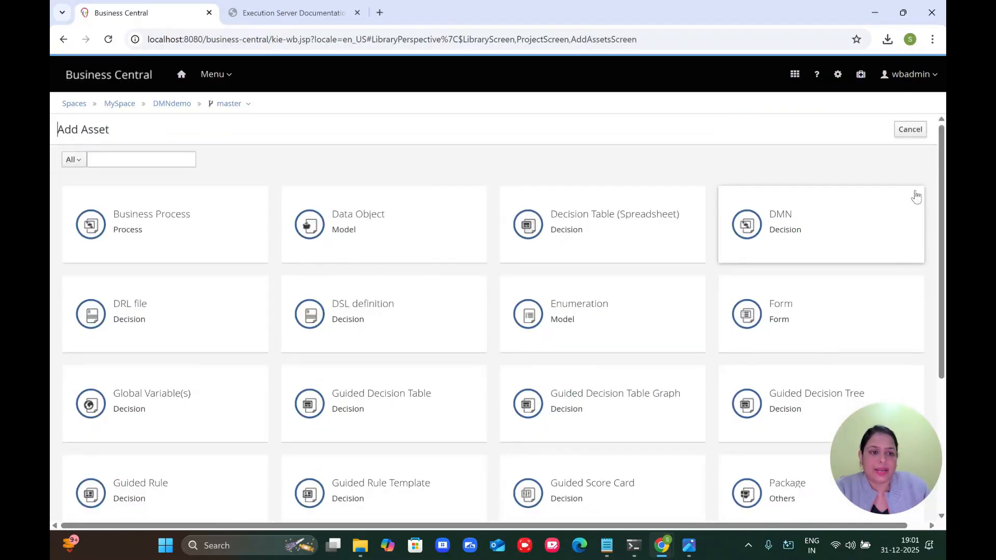
left_click(774, 226)
left_click(478, 134)
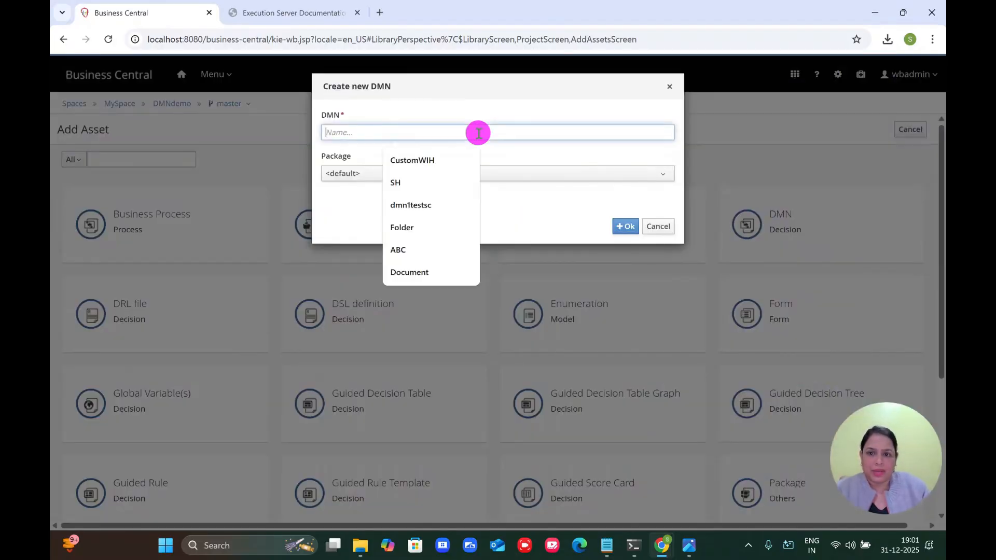
type("dmn")
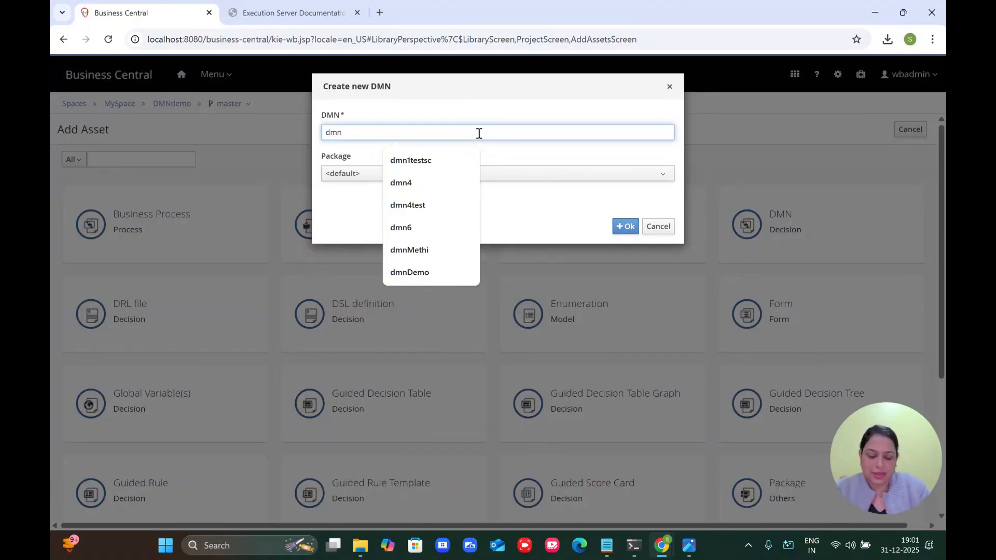
type("Methoi")
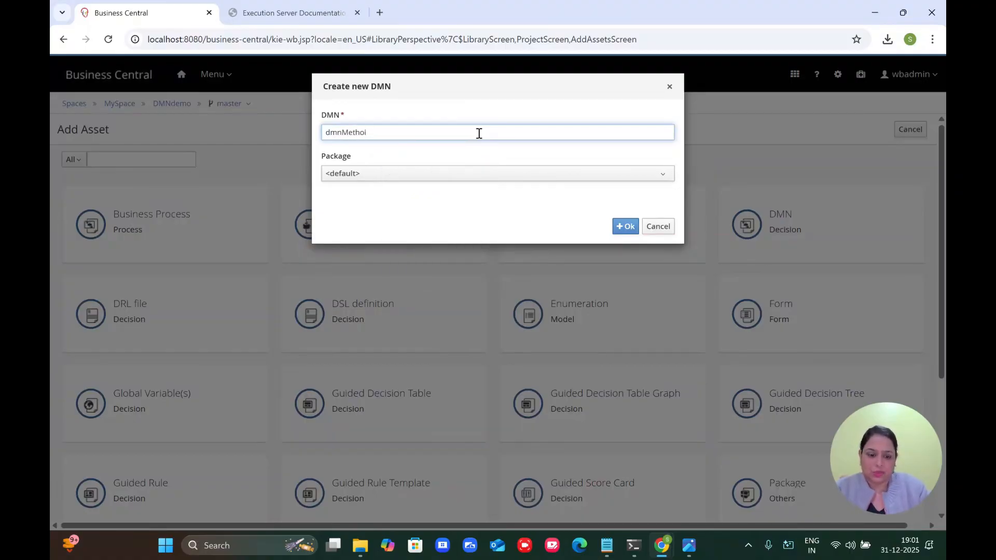
key("BackSpace")
type("ds")
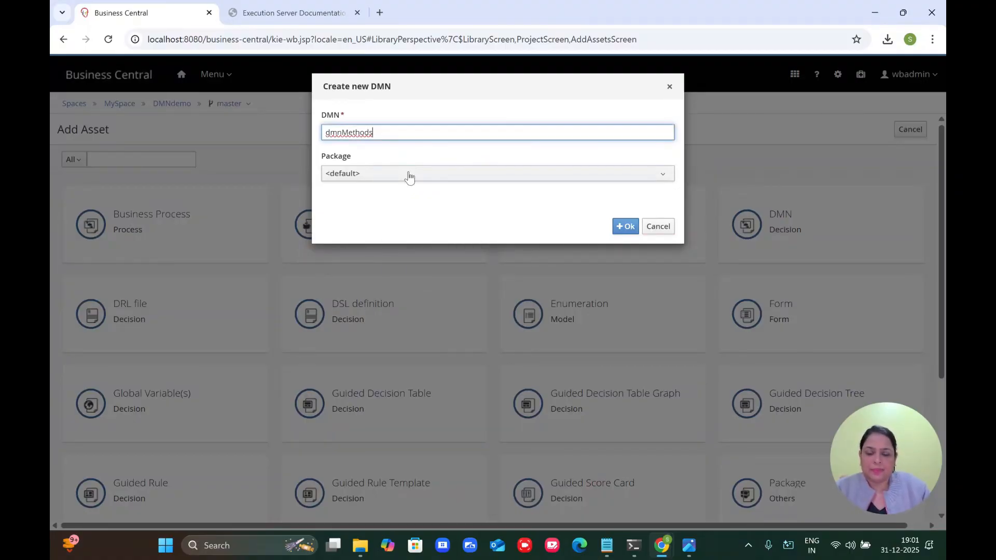
left_click(410, 175)
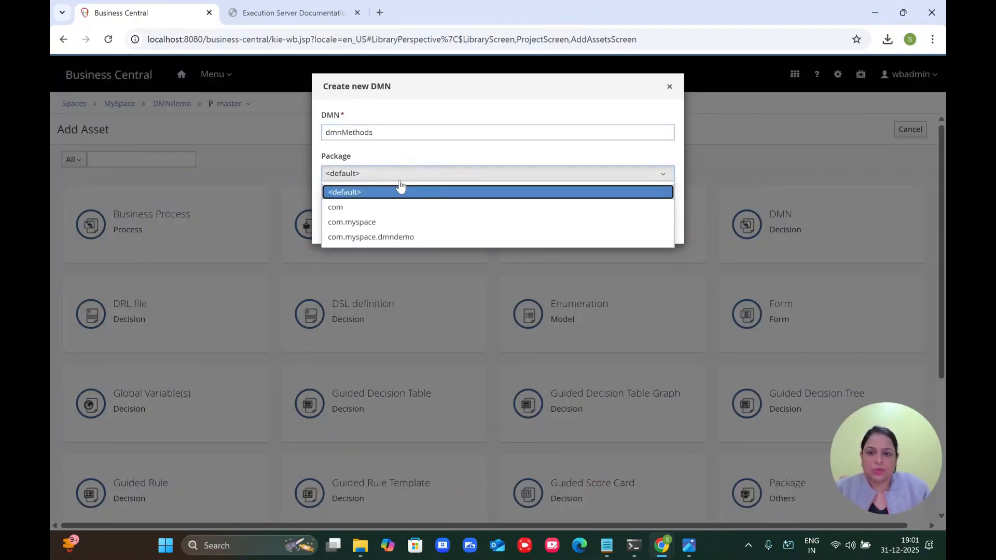
left_click(356, 236)
left_click(626, 226)
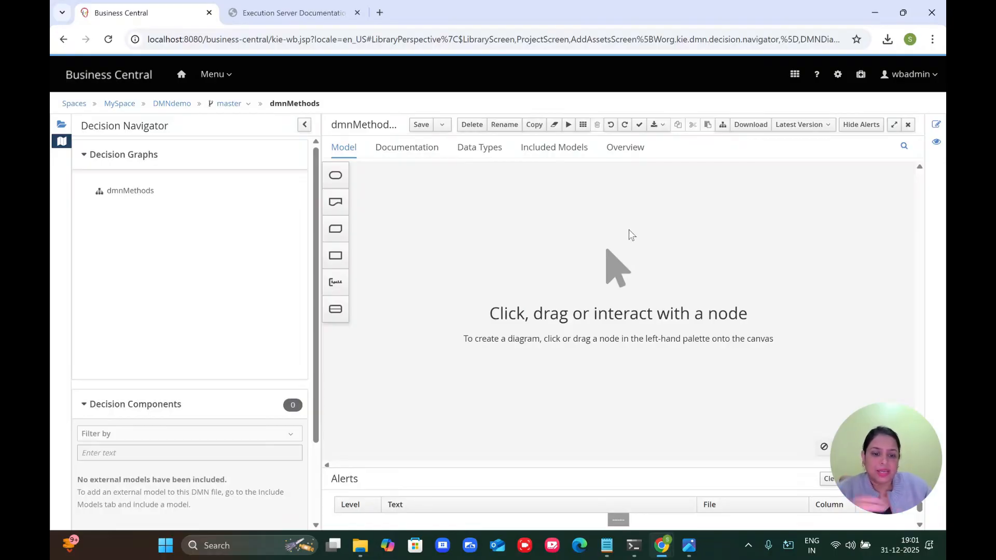
mouse_move(669, 548)
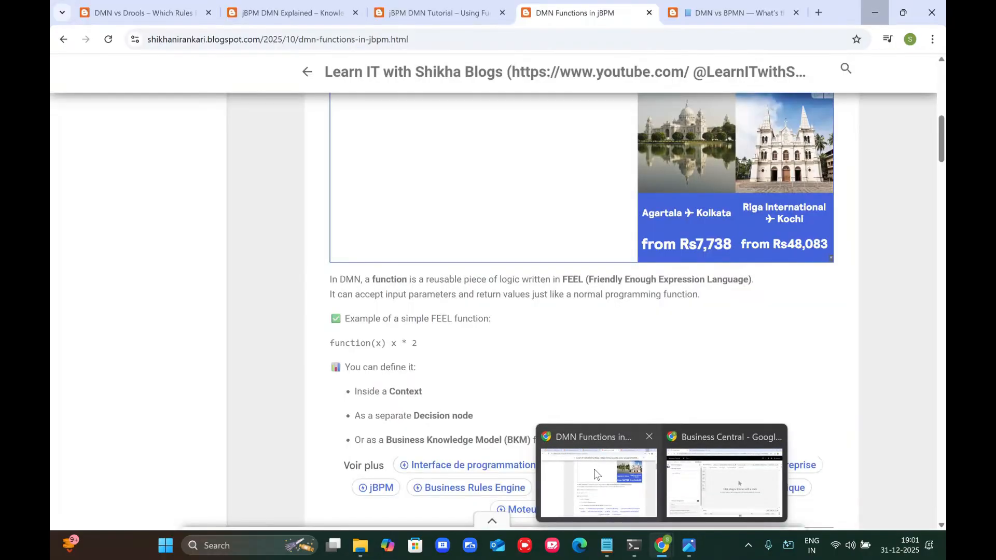
left_click(595, 473)
left_click(178, 14)
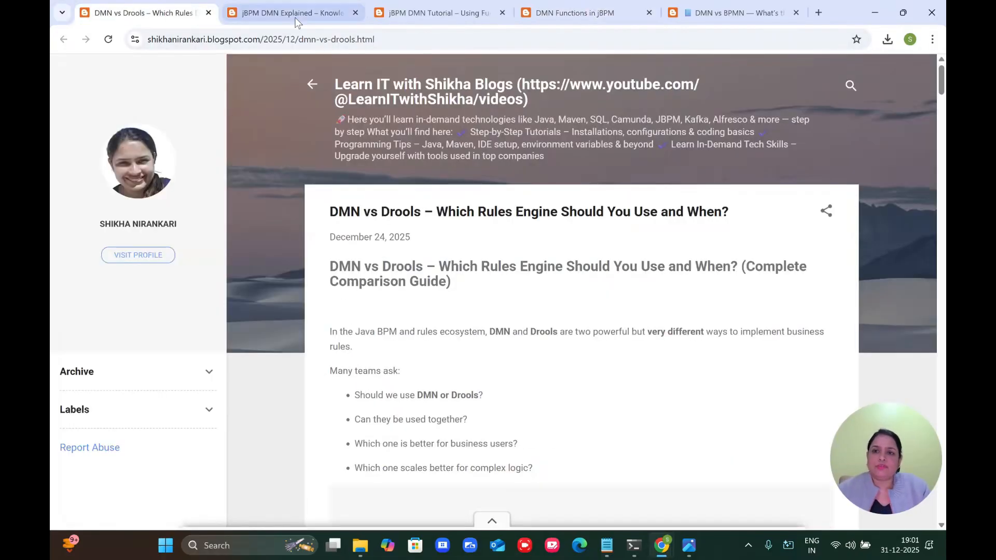
left_click(296, 22)
scroll(395, 276, "down", 10)
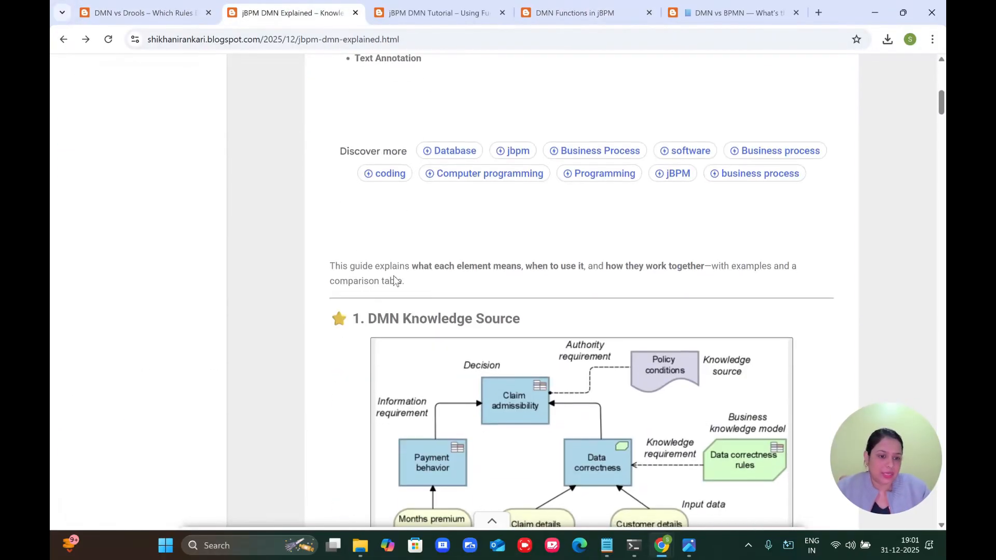
scroll(394, 280, "up", 10)
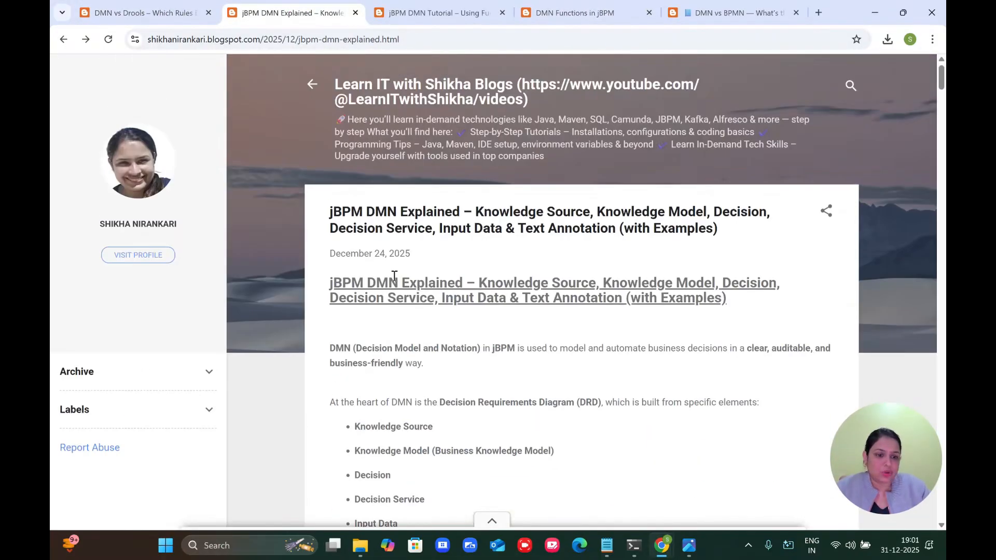
left_click(908, 14)
left_click(339, 74)
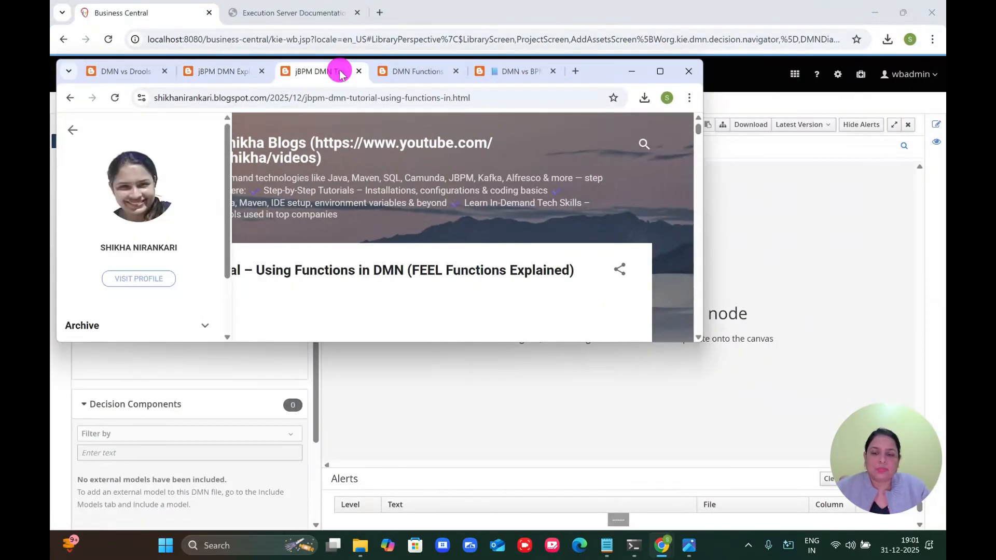
scroll(353, 161, "down", 15)
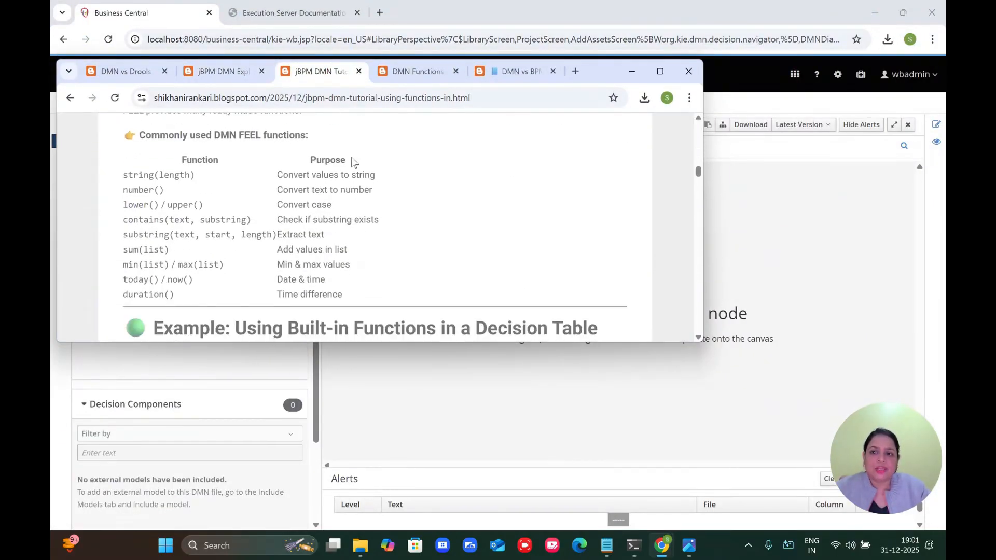
left_click(410, 73)
scroll(445, 204, "up", 5)
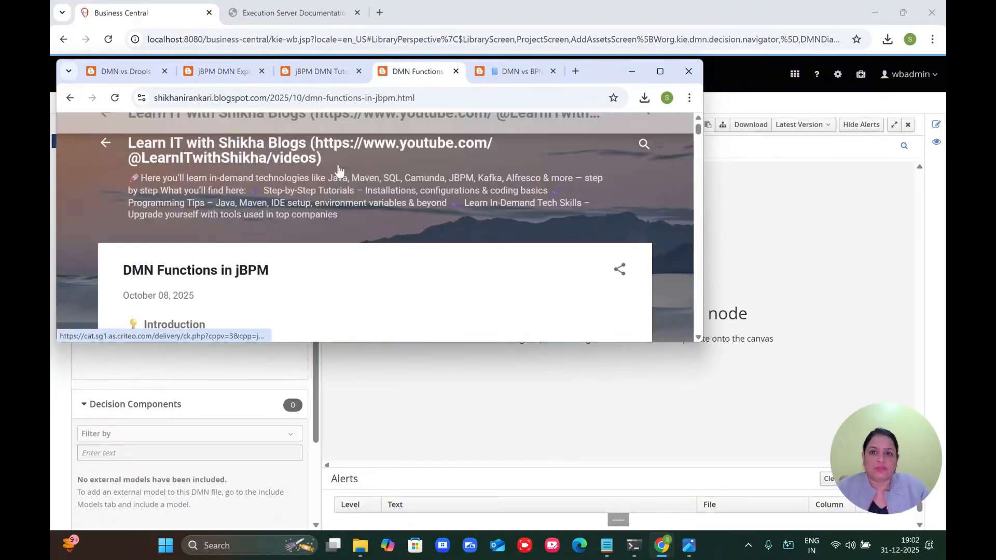
scroll(445, 205, "down", 15)
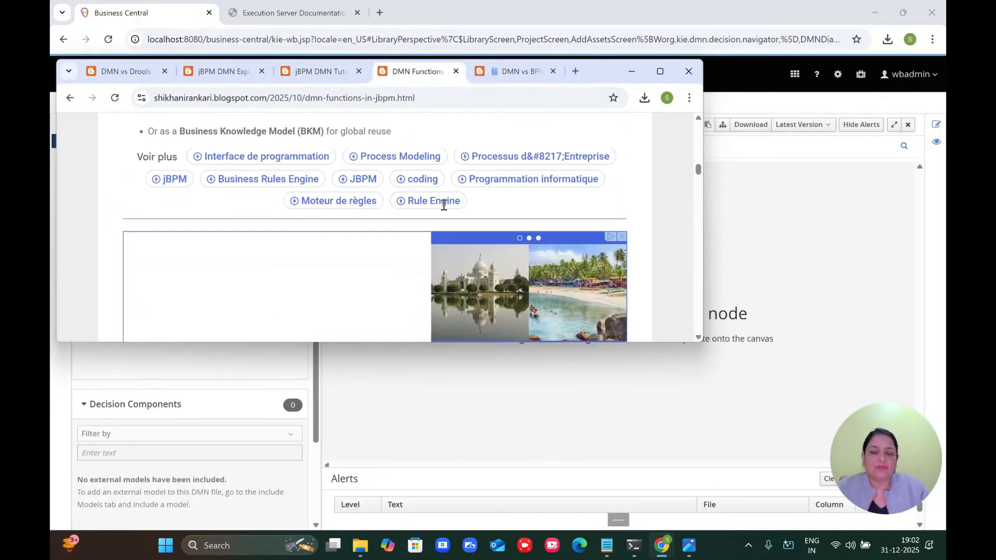
left_click(512, 72)
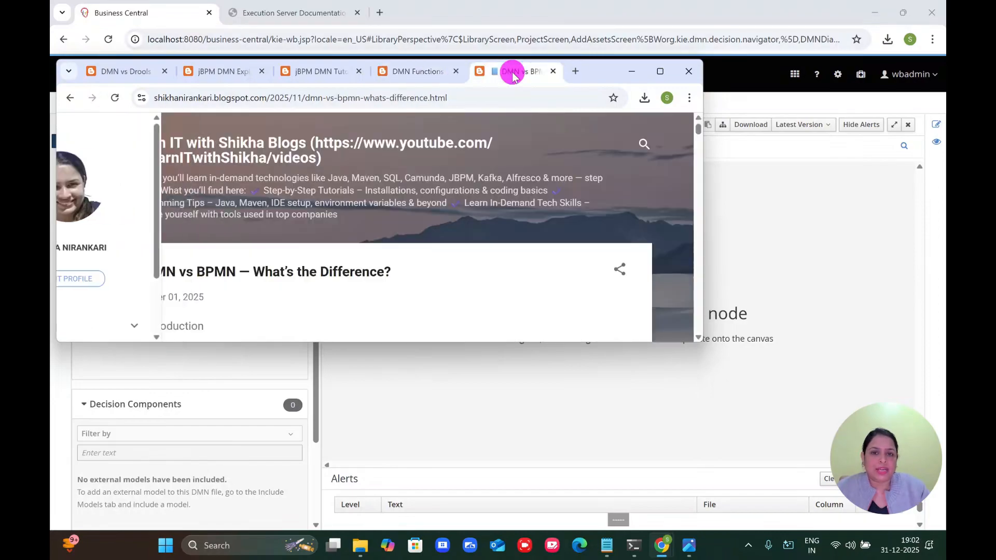
scroll(372, 291, "down", 5)
scroll(371, 290, "down", 2)
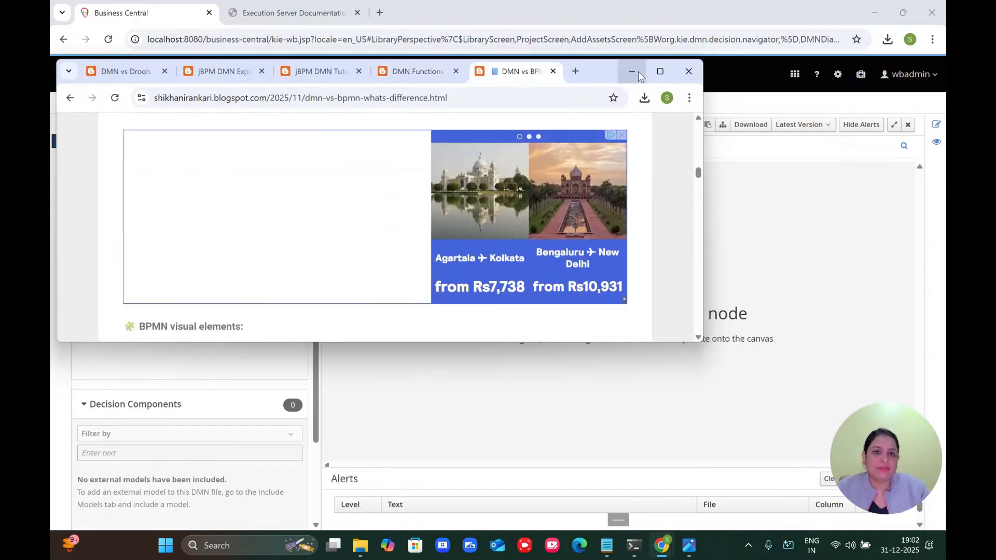
left_click(635, 72)
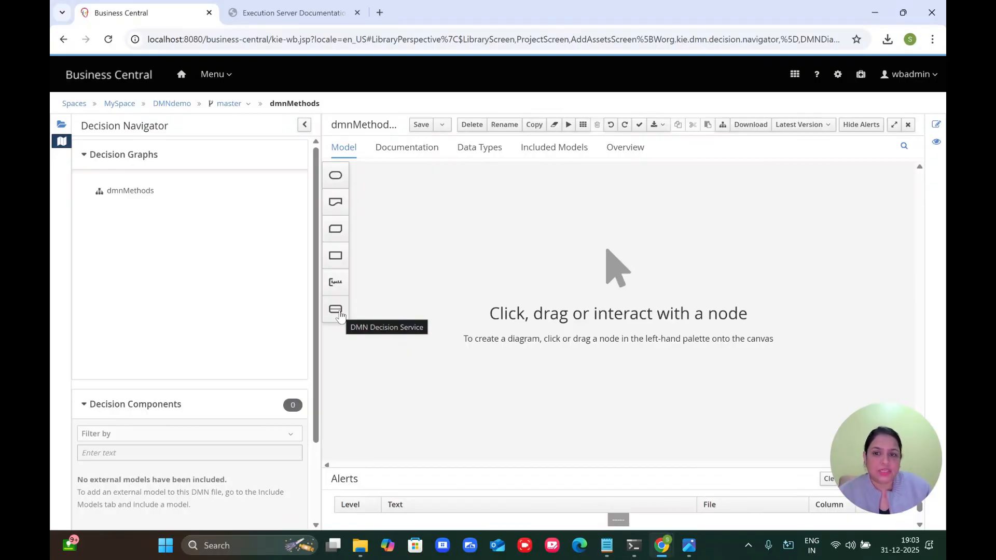
Step: Drop an InputData-1 node onto the canvas, then read the 'jBPM DMN Explained' post in Chrome
left_click_drag(335, 177, 400, 293)
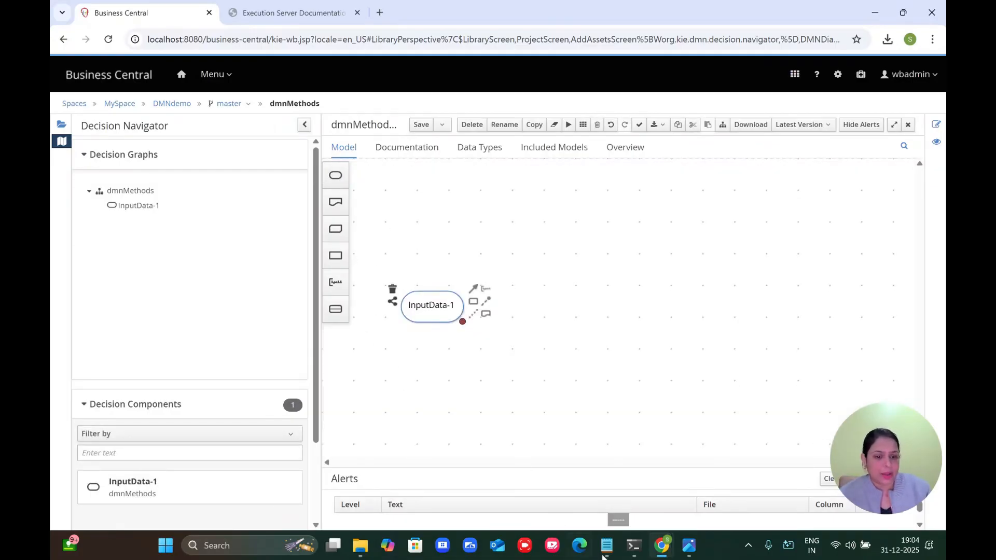
mouse_move(661, 545)
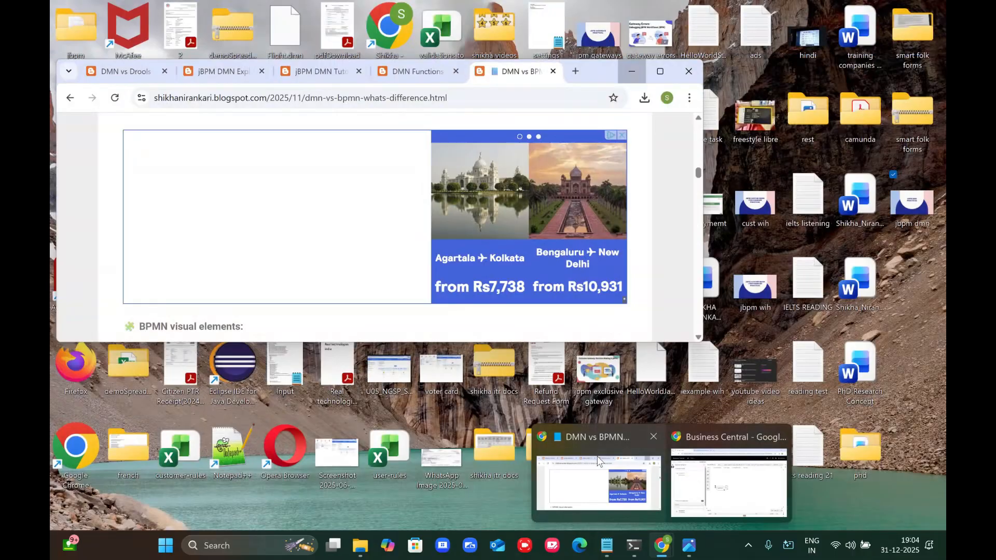
left_click(598, 460)
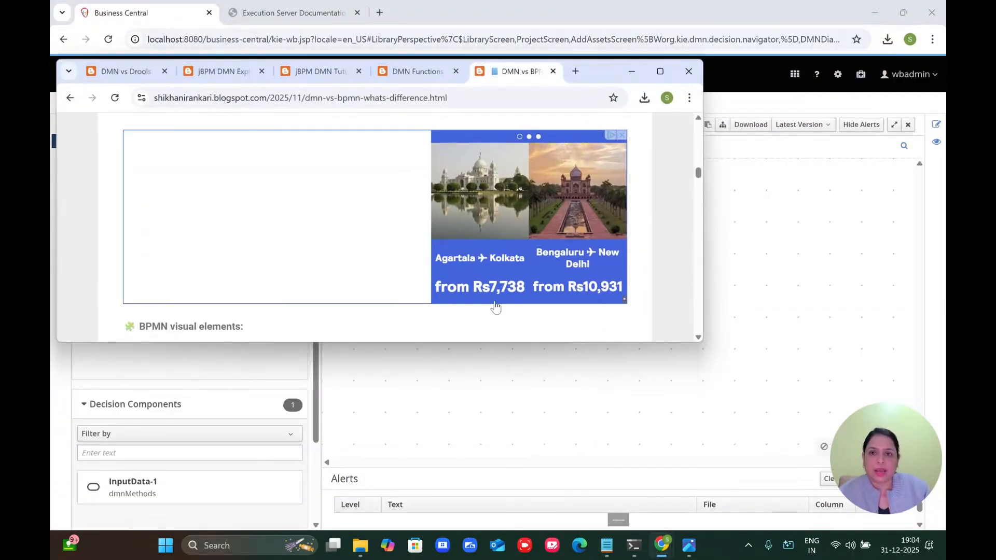
left_click(317, 78)
left_click(223, 71)
scroll(341, 188, "down", 2)
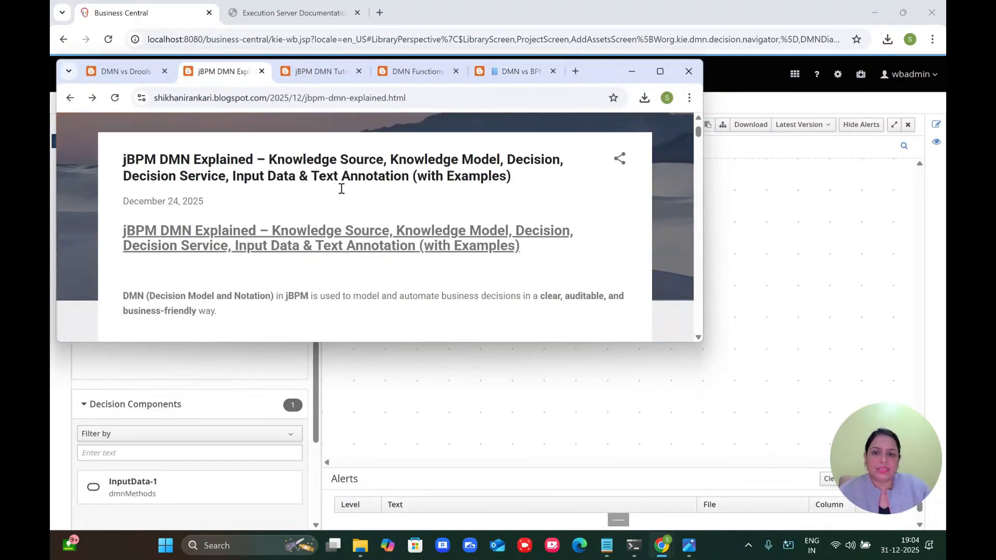
scroll(356, 210, "down", 15)
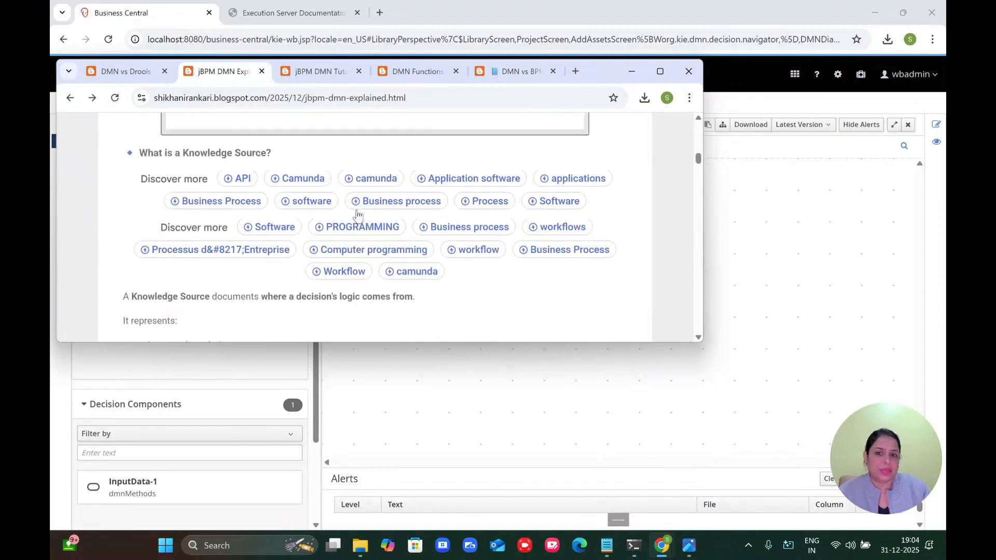
scroll(356, 209, "down", 15)
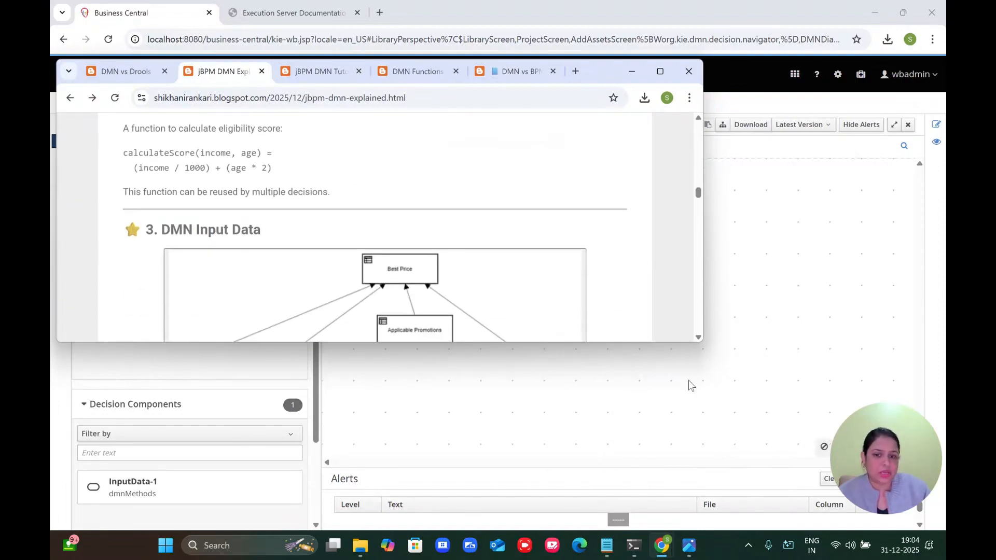
Step: Back in the DMN editor, move the InputData-1 node higher on the canvas
left_click(690, 385)
left_click(434, 304)
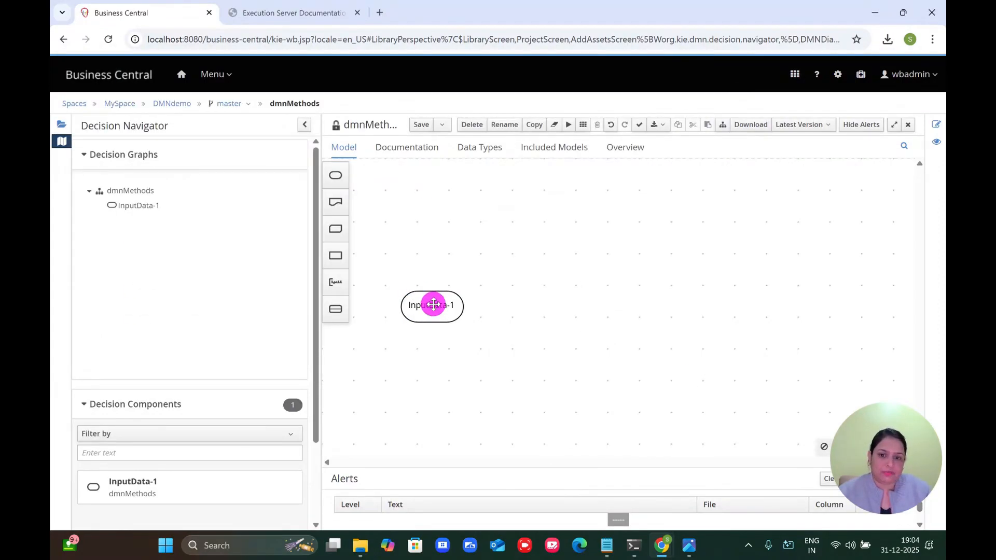
left_click_drag(434, 304, 433, 244)
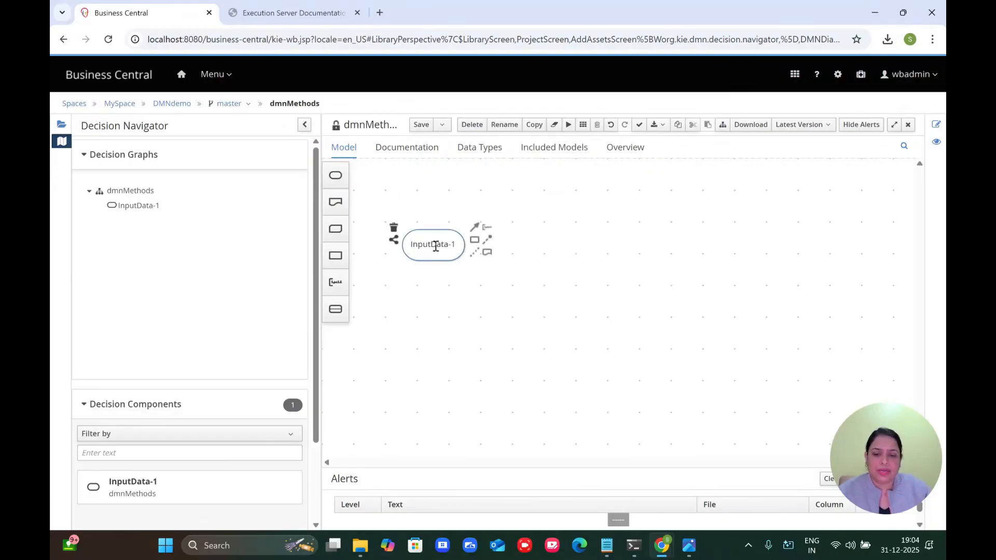
Step: Rename the input data node from 'InputData-1' to 'InputString'
double_click(436, 247)
type("Input")
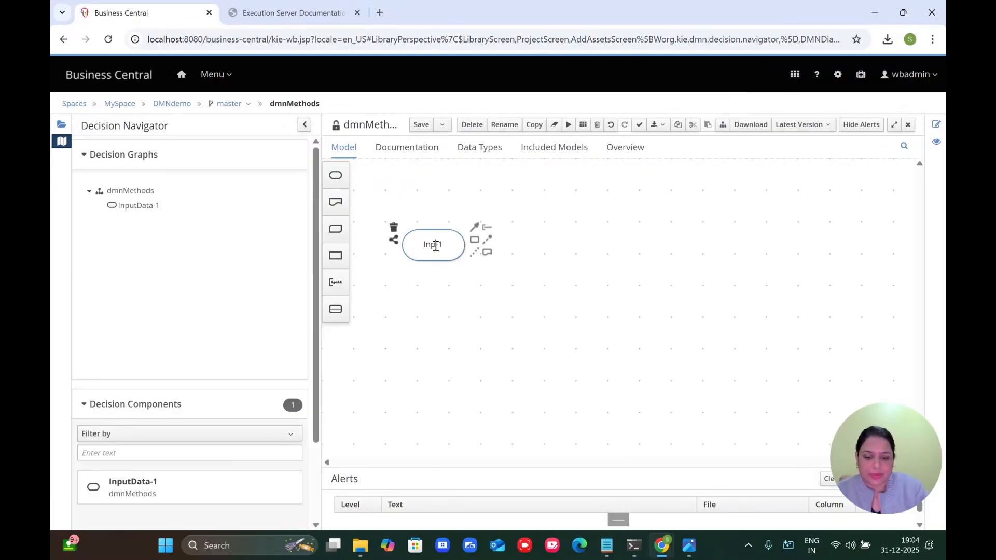
key("Delete")
type("String")
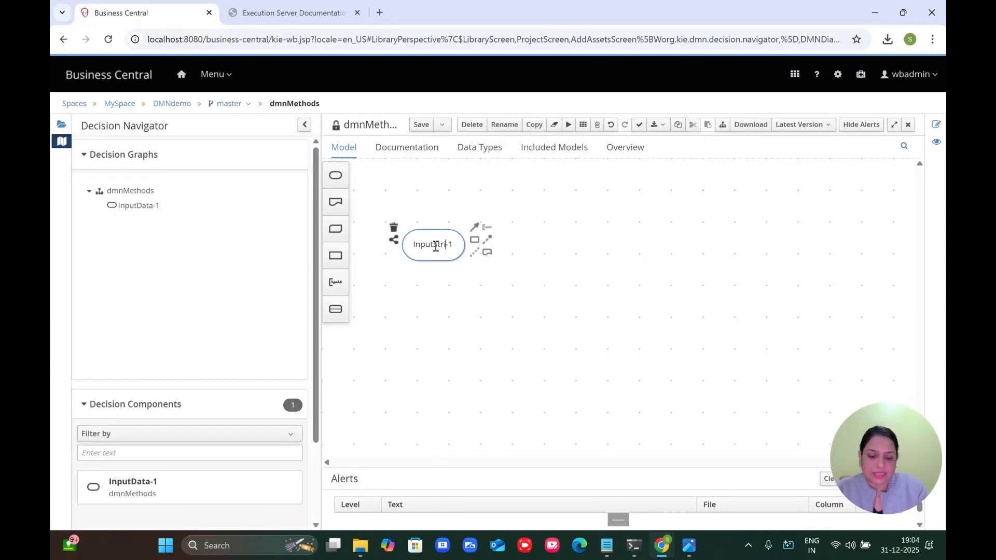
key("Delete")
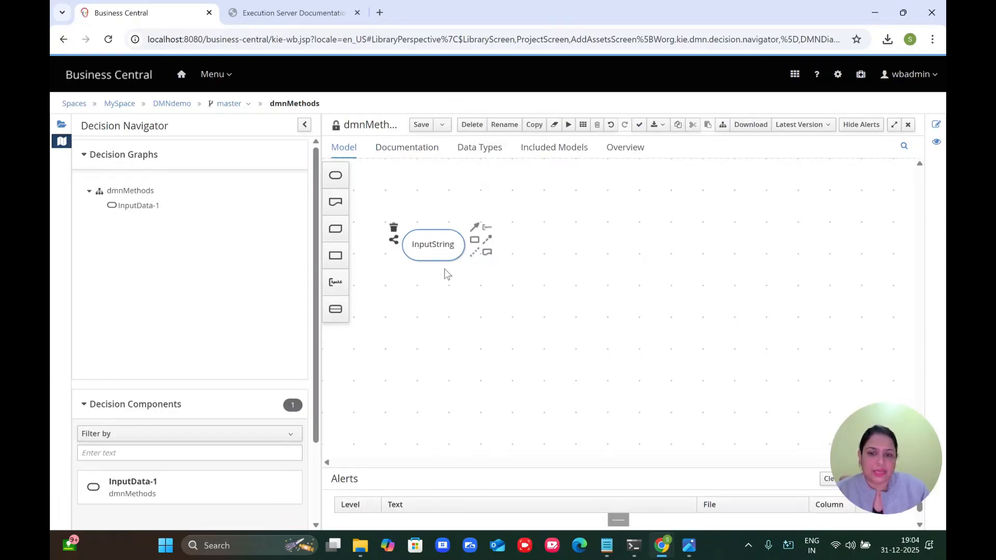
left_click(447, 290)
left_click(445, 243)
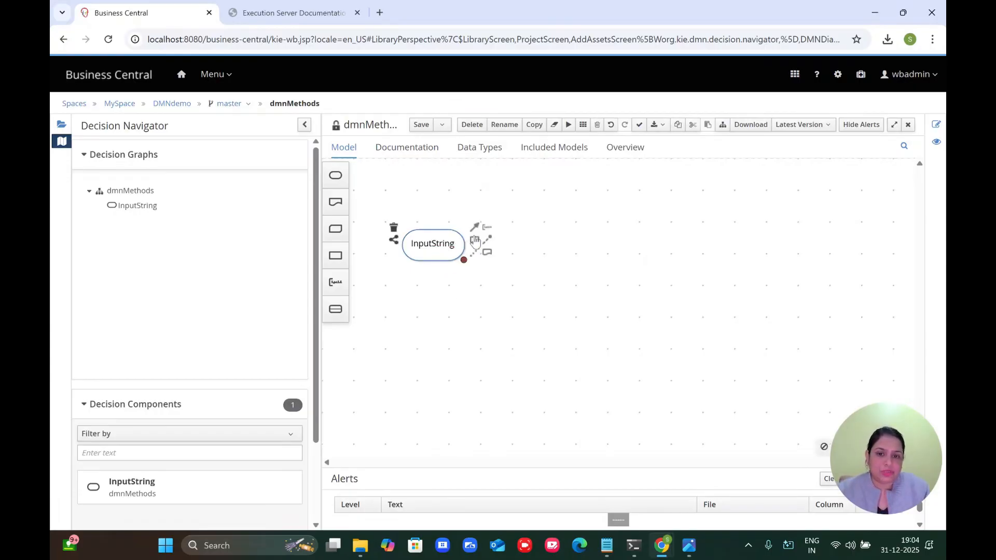
Step: Create a connected decision from InputString's toolbox and rename it 'FinalDecision'
left_click(473, 241)
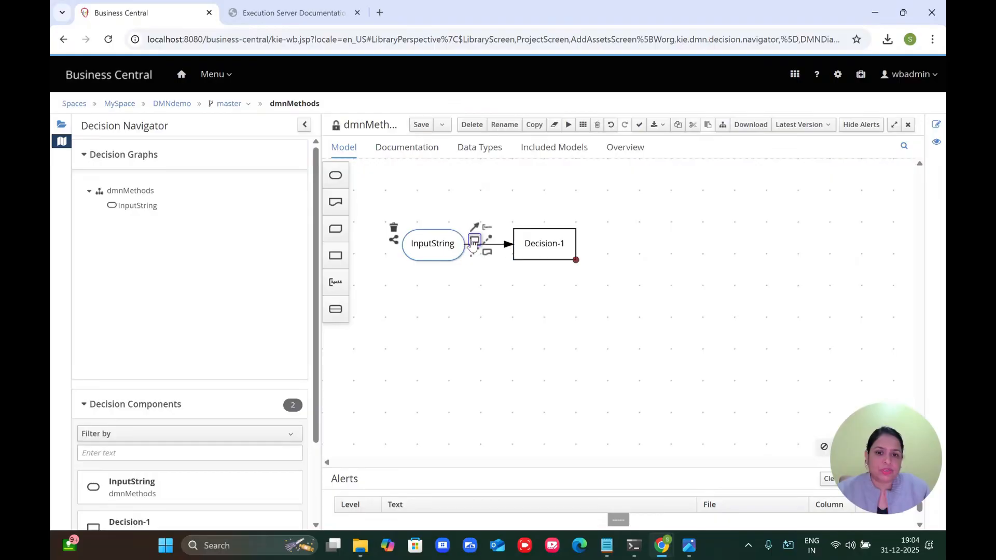
double_click(550, 245)
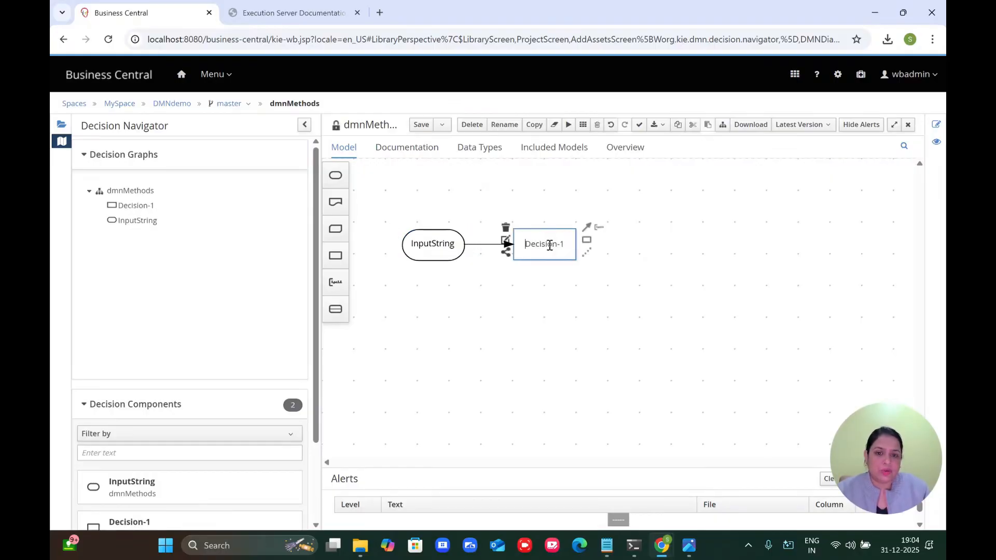
key("ctrl+a")
type("FinalDecision")
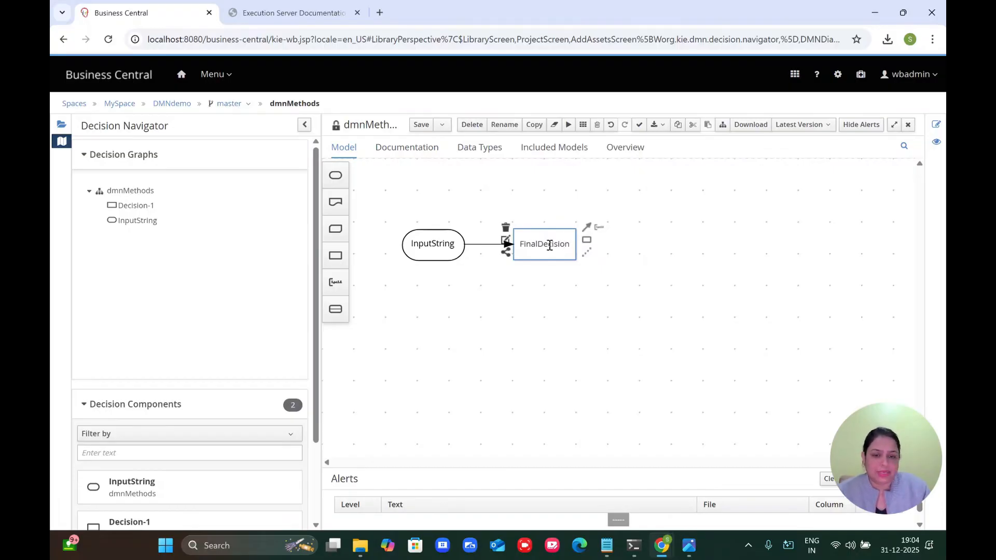
left_click(536, 247)
left_click(545, 296)
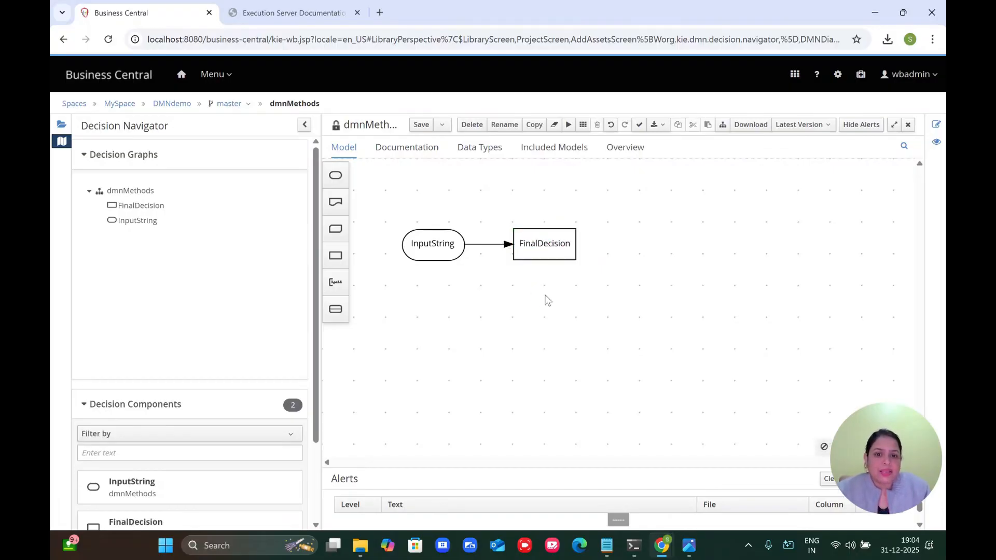
left_click(515, 241)
left_click(506, 240)
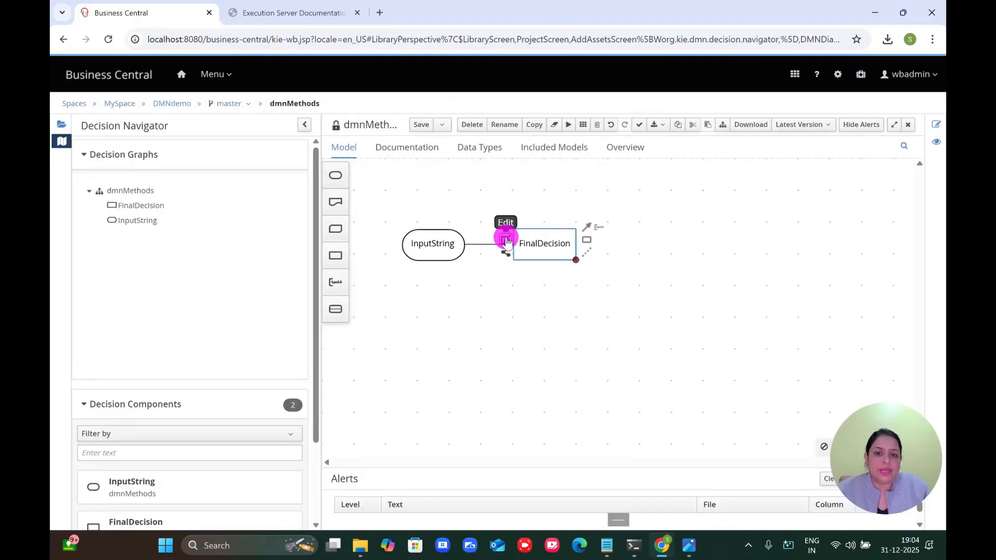
Step: Switch FinalDecision's logic from a cleared decision table to a Context with ContextEntry-1, then return to dmnMethods
left_click(404, 222)
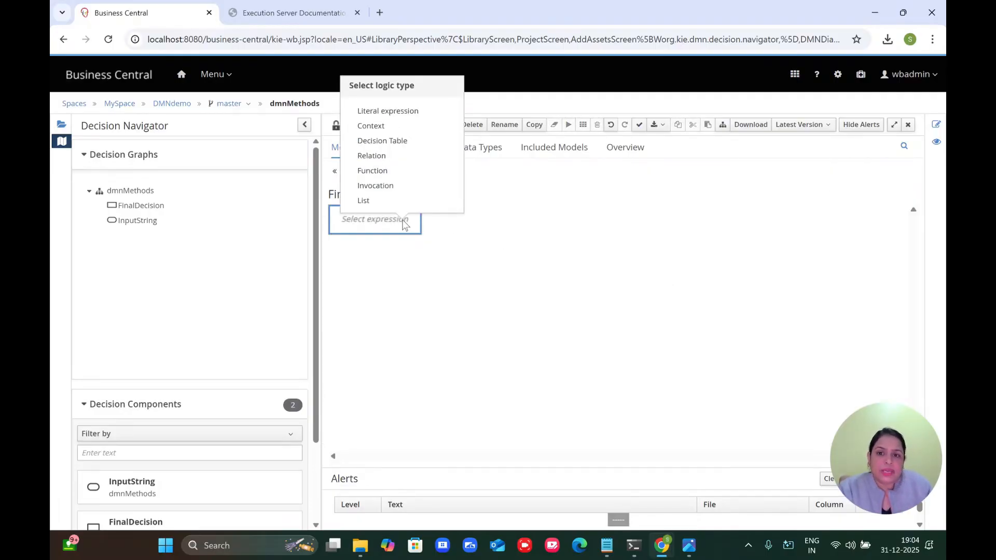
left_click(397, 144)
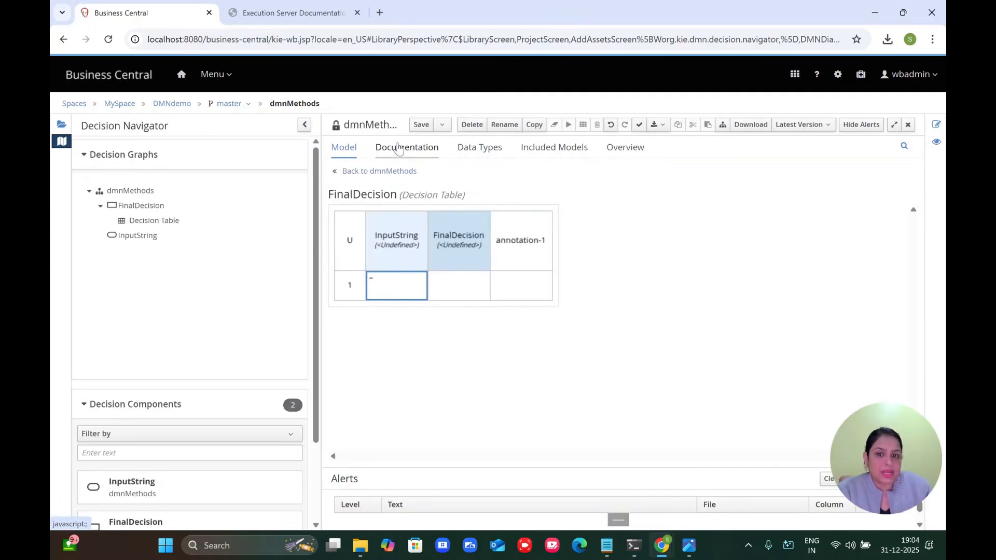
right_click(334, 207)
left_click(350, 218)
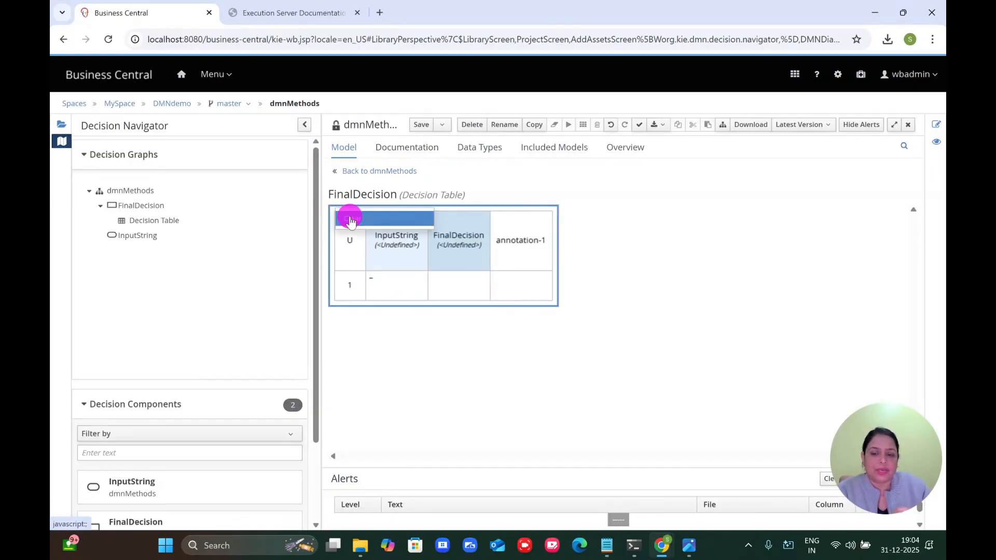
left_click(364, 221)
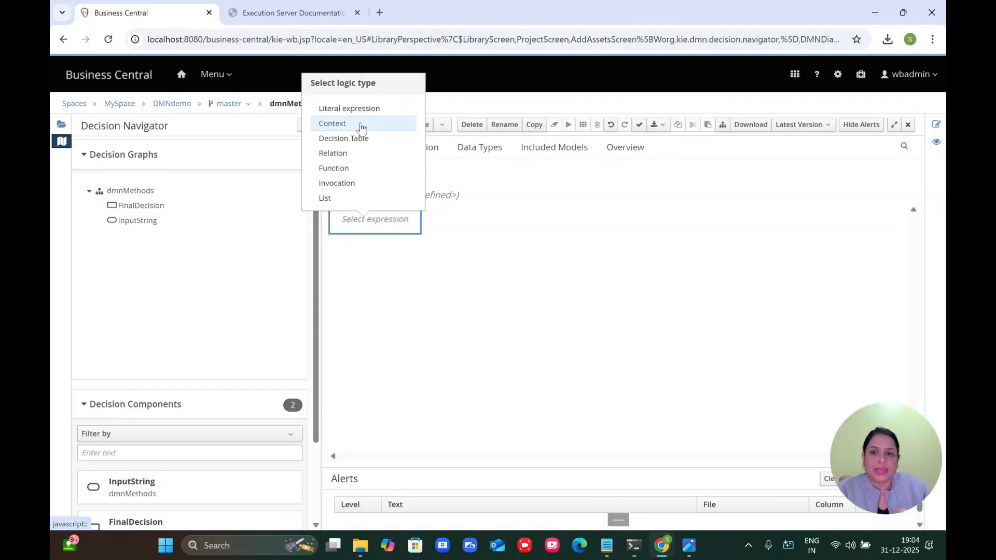
left_click(362, 124)
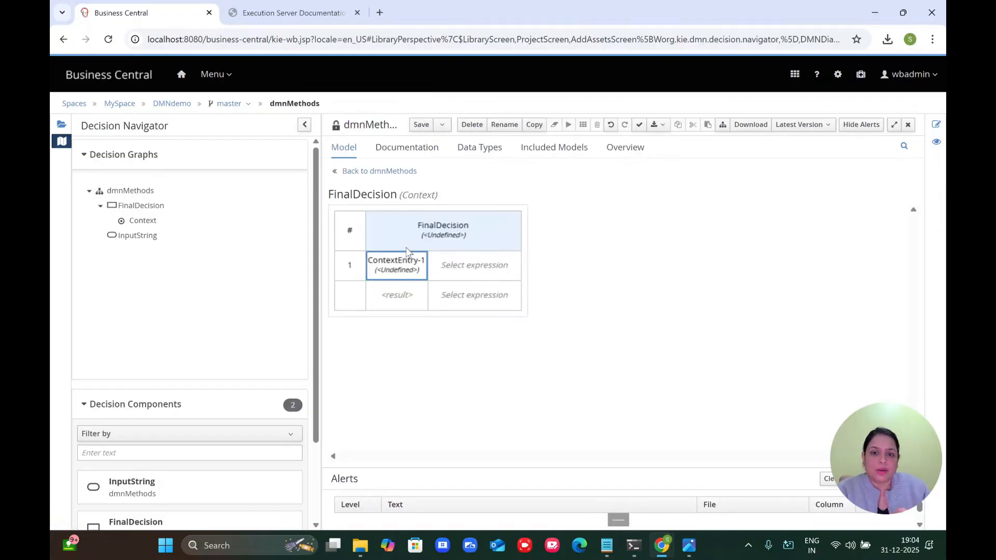
left_click(378, 171)
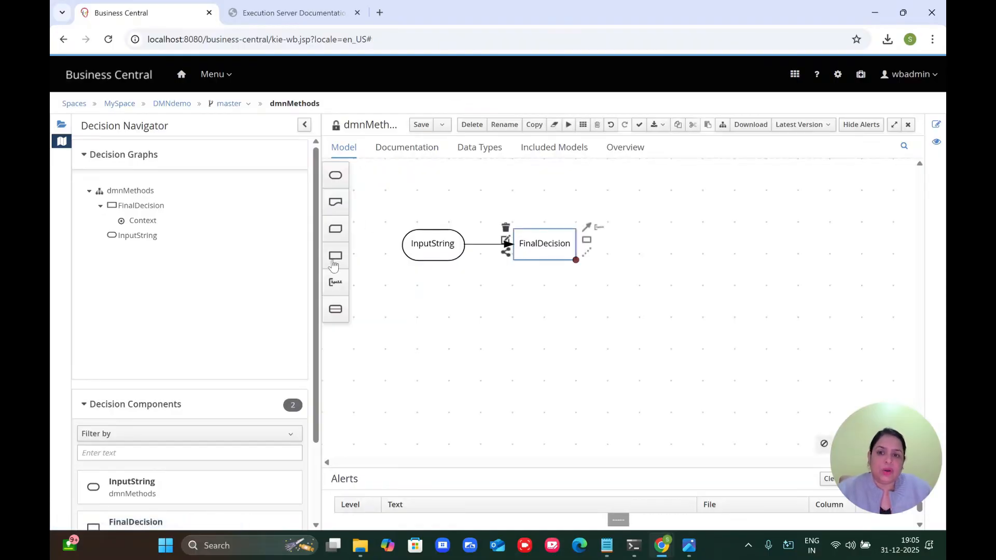
Step: Place a business knowledge model on the canvas and name it 'String Validation'
left_click_drag(338, 233, 510, 322)
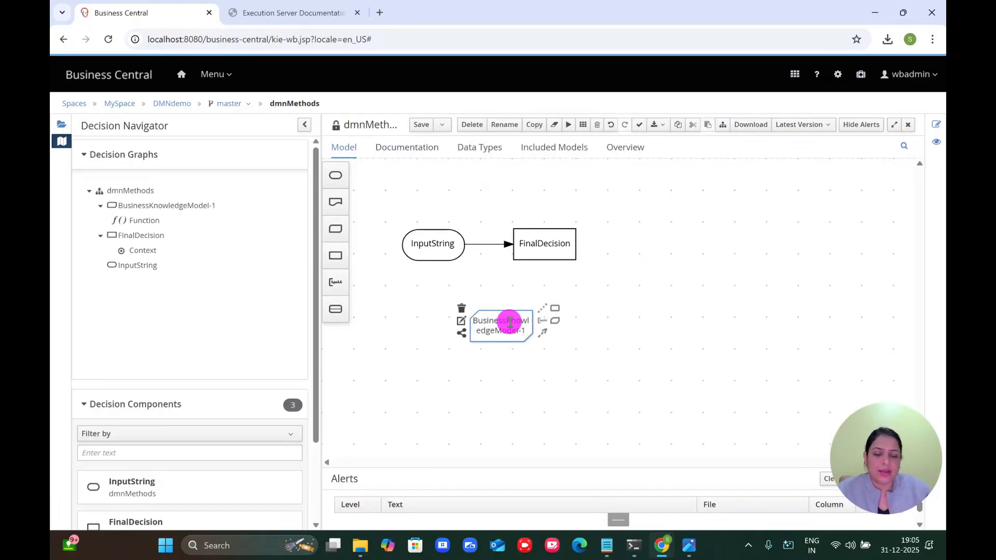
double_click(510, 322)
type("String")
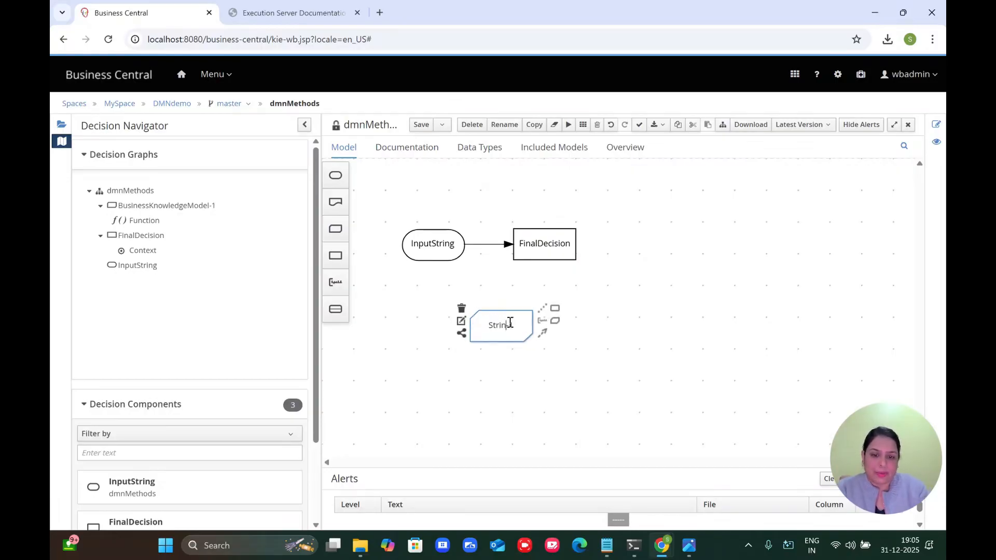
type(" Validation")
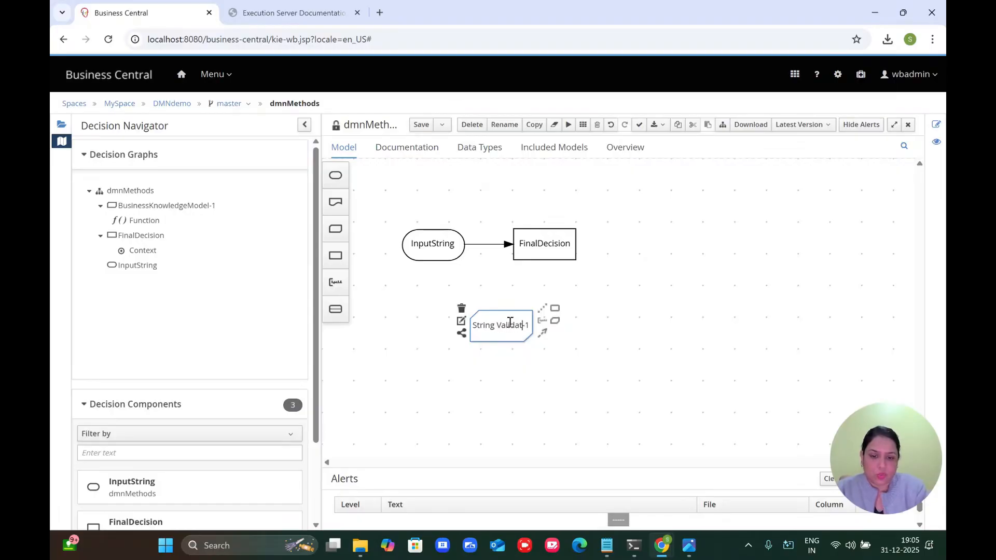
key("Delete")
key("Delete")
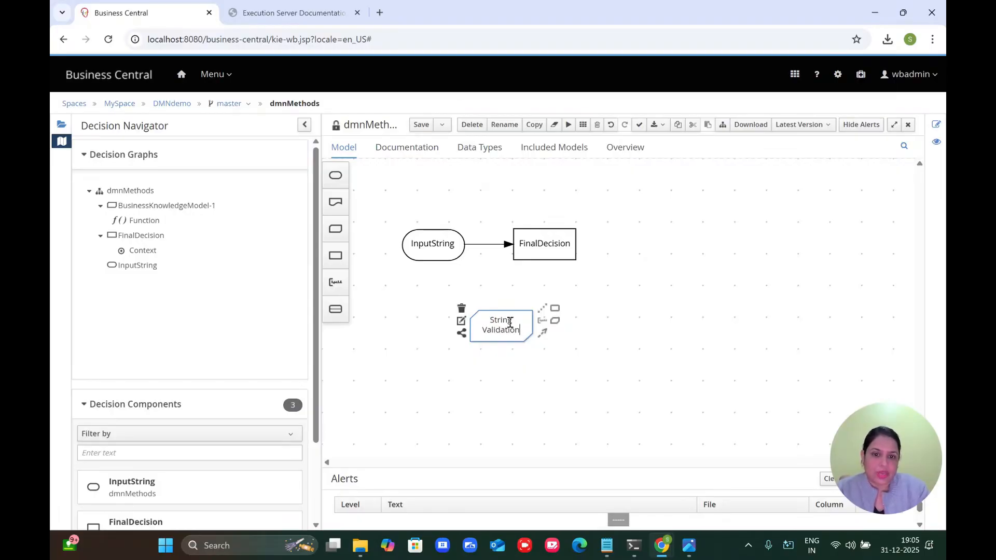
left_click(596, 354)
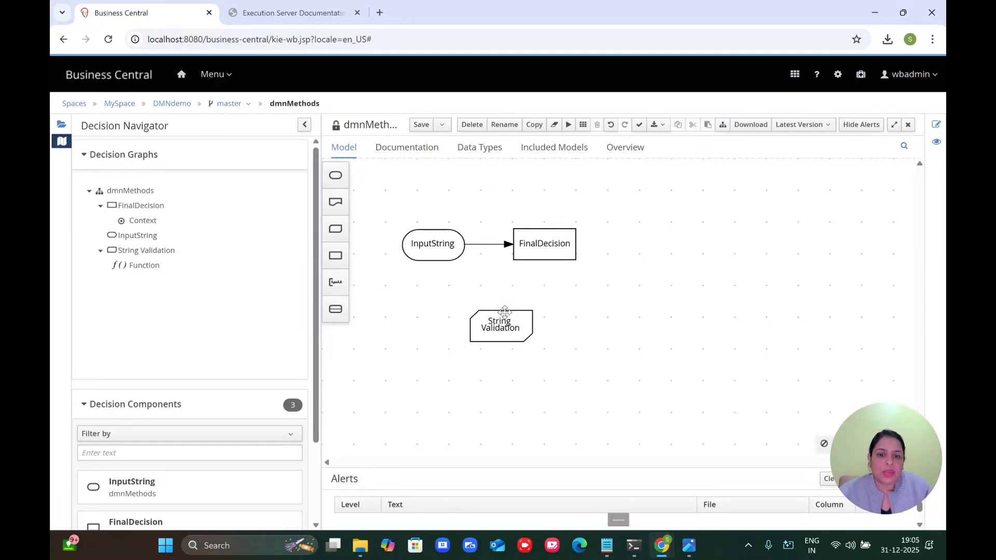
Step: Position String Validation directly beneath FinalDecision and save the dmnMethods diagram
left_click_drag(505, 311, 534, 234)
mouse_move(543, 320)
left_mouse_down()
mouse_move(561, 307)
mouse_move(549, 307)
left_mouse_up()
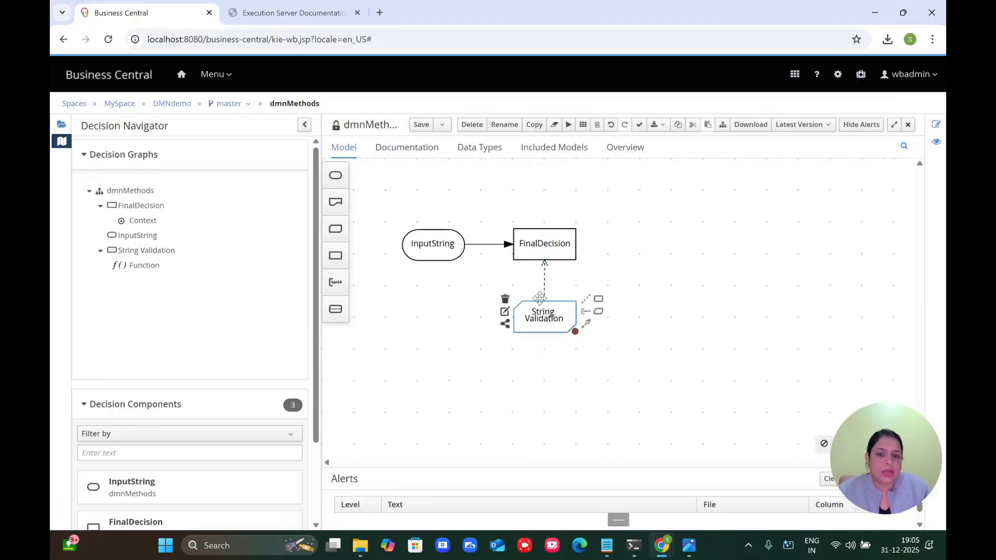
left_click(419, 128)
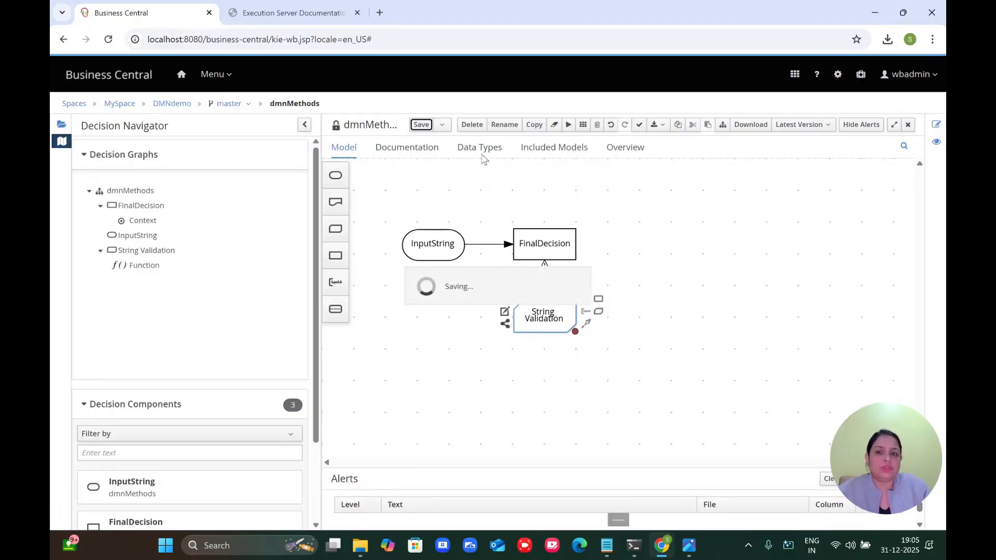
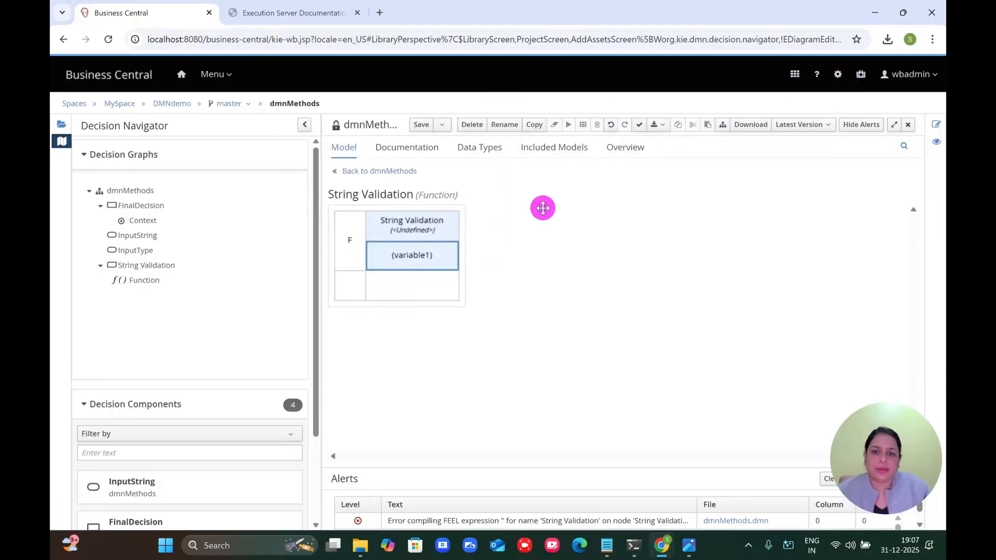
Step: Save dmnMethods and view String Validation's function kind options (FEEL, JAVA, PMML)
key("ctrl+s")
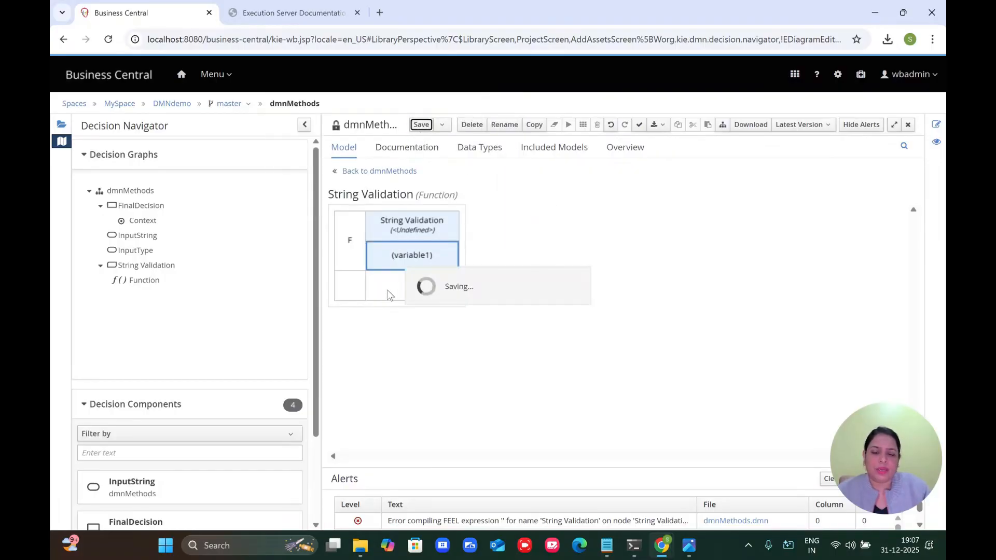
left_click(350, 244)
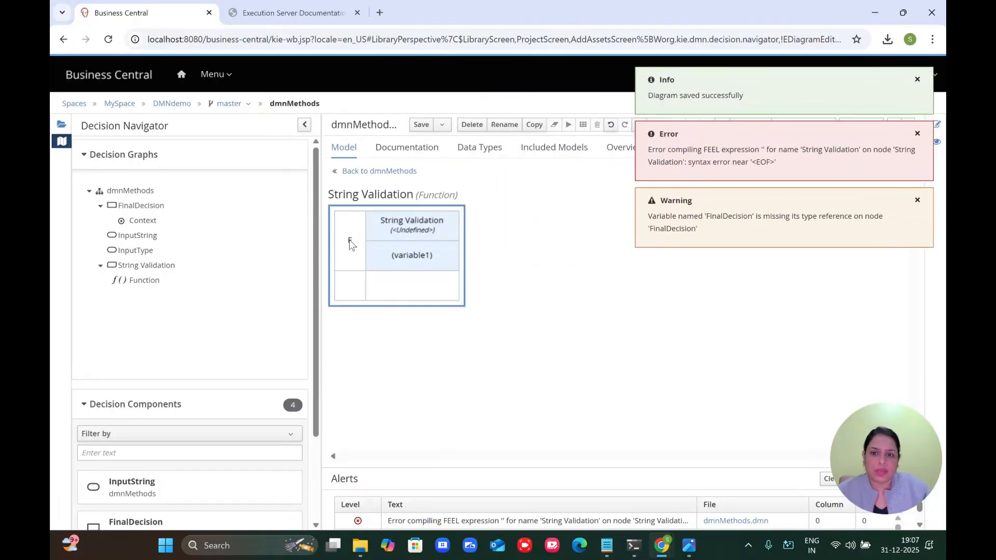
left_click(351, 244)
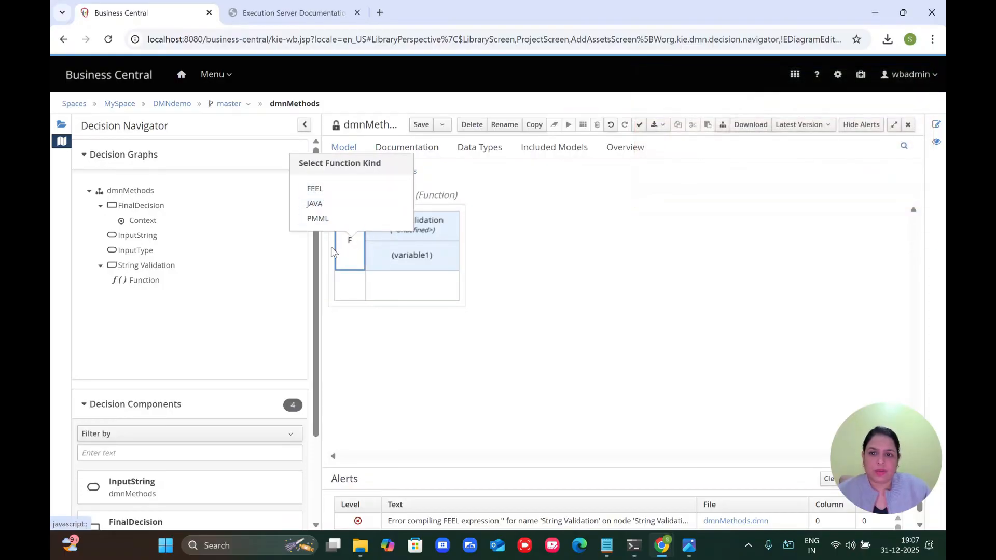
Step: Dismiss the function kind choices, go back to dmnMethods and save the diagram
left_click(347, 310)
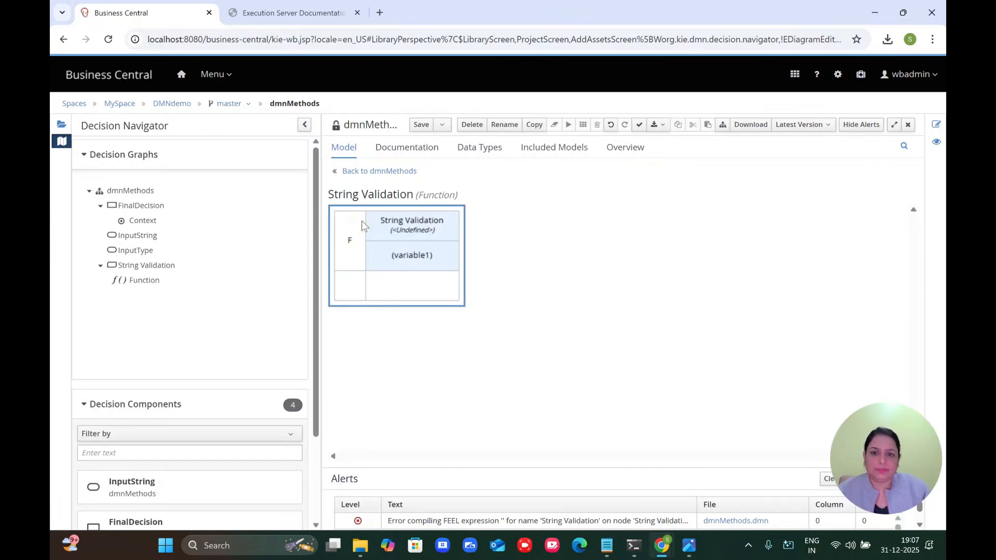
left_click(369, 171)
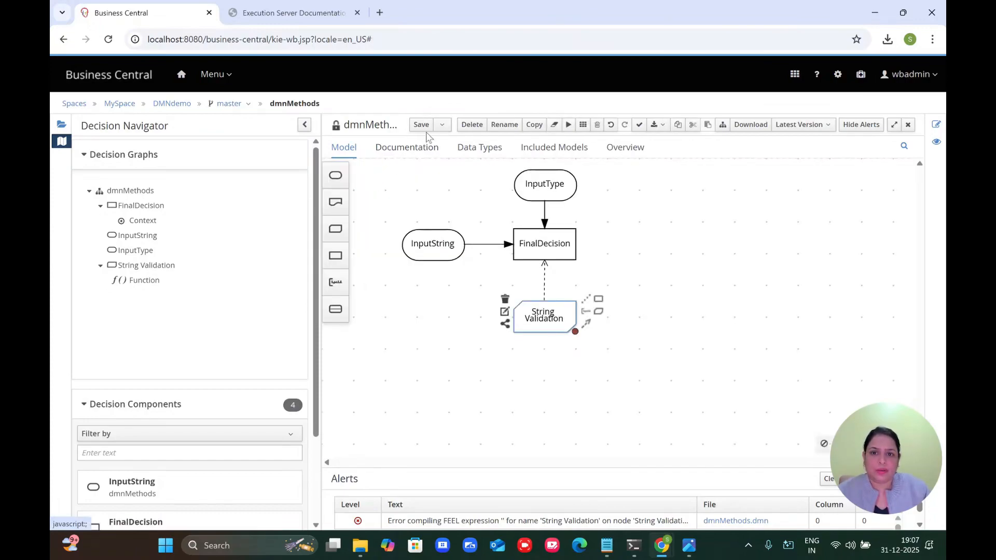
left_click(421, 126)
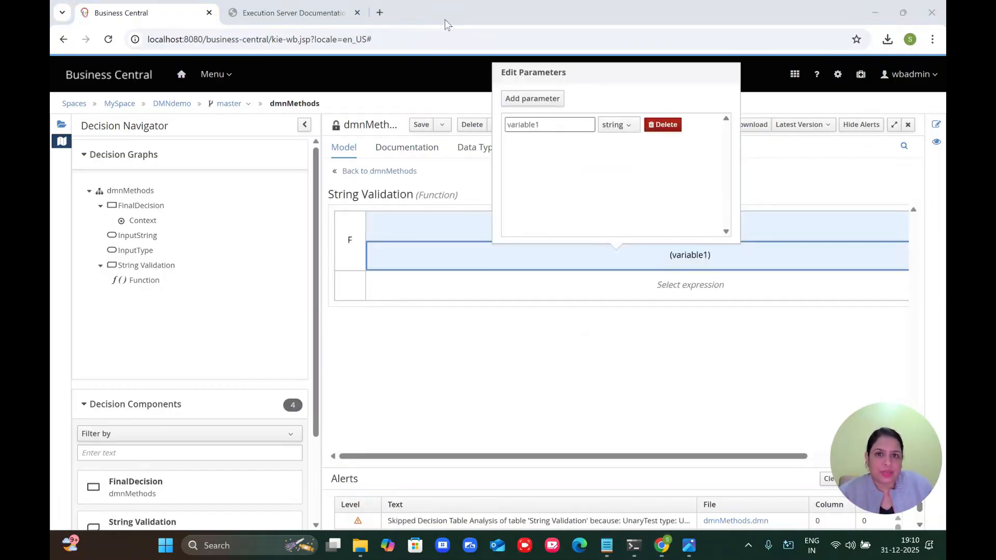
Step: Define the String Validation function body as a decision table
left_click(474, 284)
left_click(474, 284)
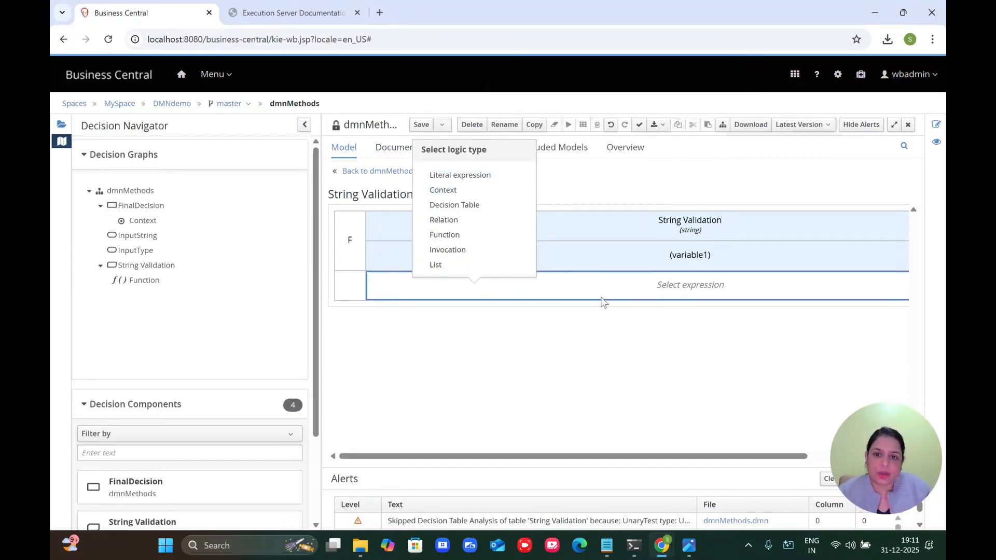
left_click(471, 207)
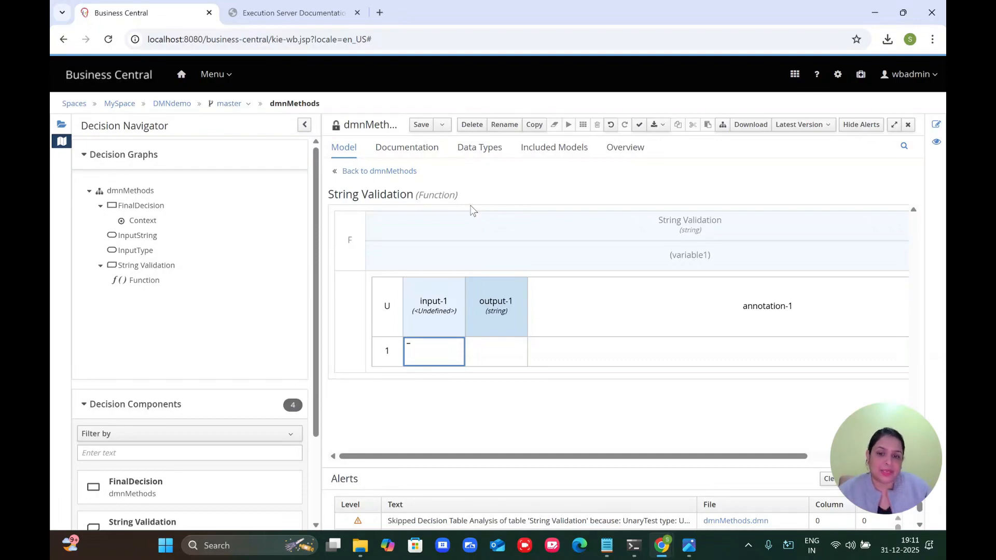
Step: Set the input-1 column's data type to string
left_click(430, 308)
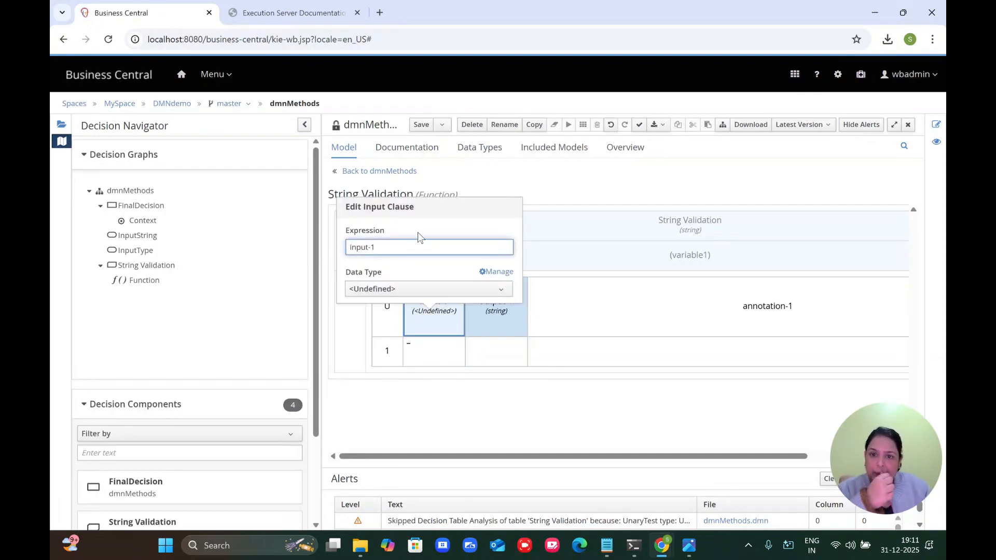
left_click(403, 289)
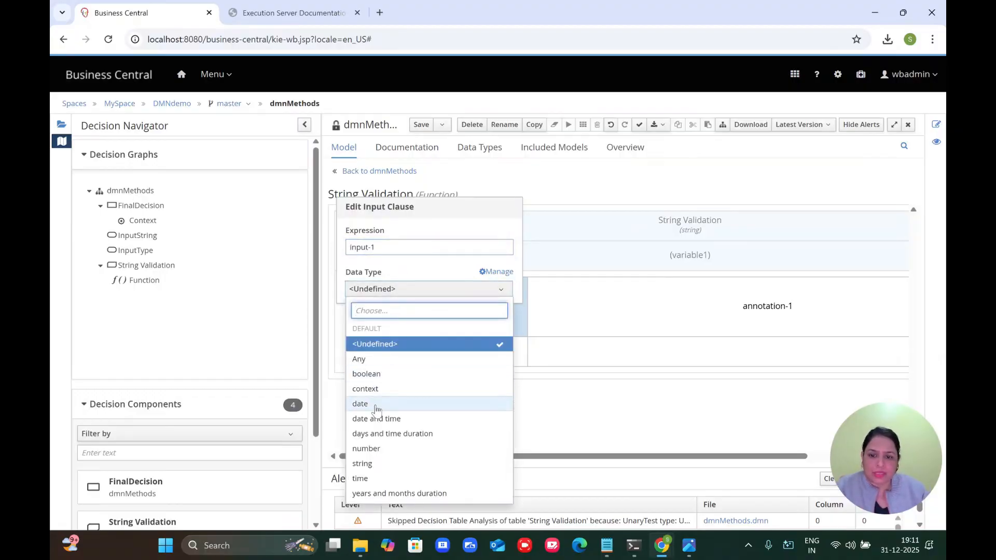
left_click(362, 463)
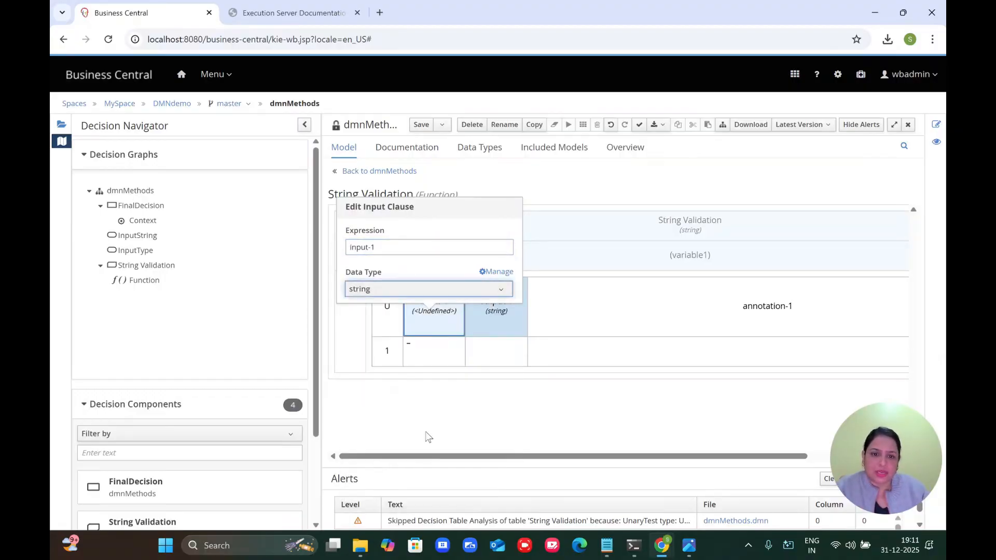
Step: Paste not (string length( ? ) >= 10) from the notes into rule 1's input and widen the column
double_click(413, 347)
left_click(606, 557)
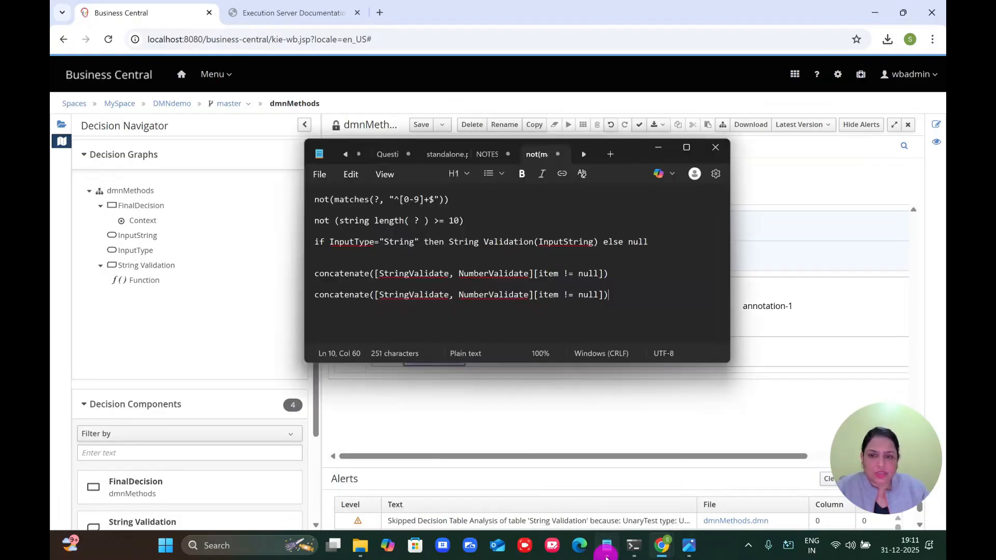
triple_click(307, 222)
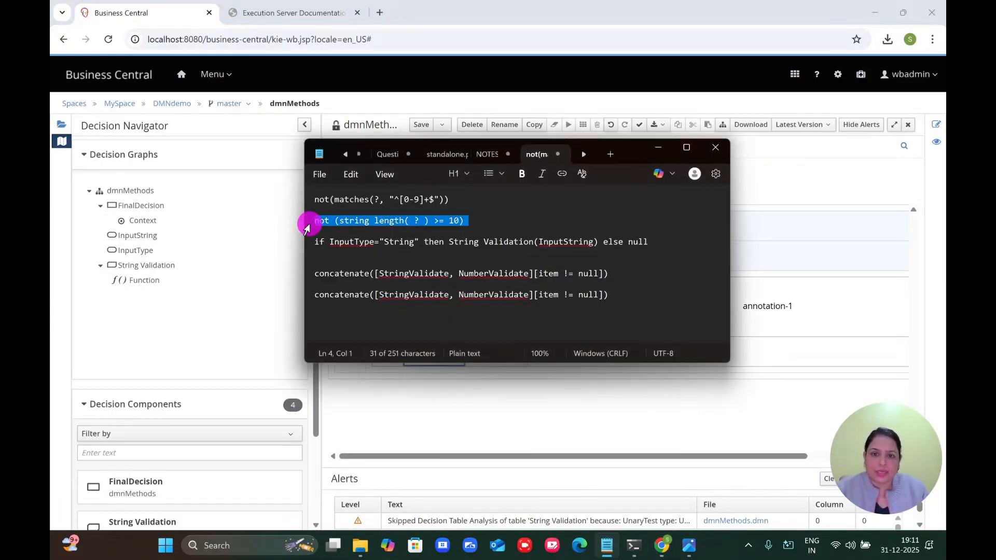
left_click(810, 179)
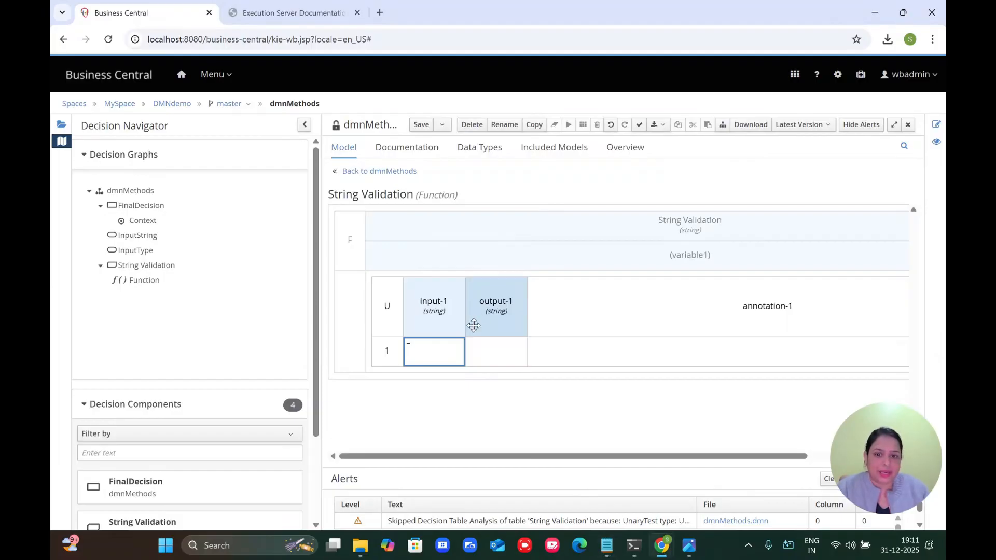
double_click(443, 351)
key("ctrl+v")
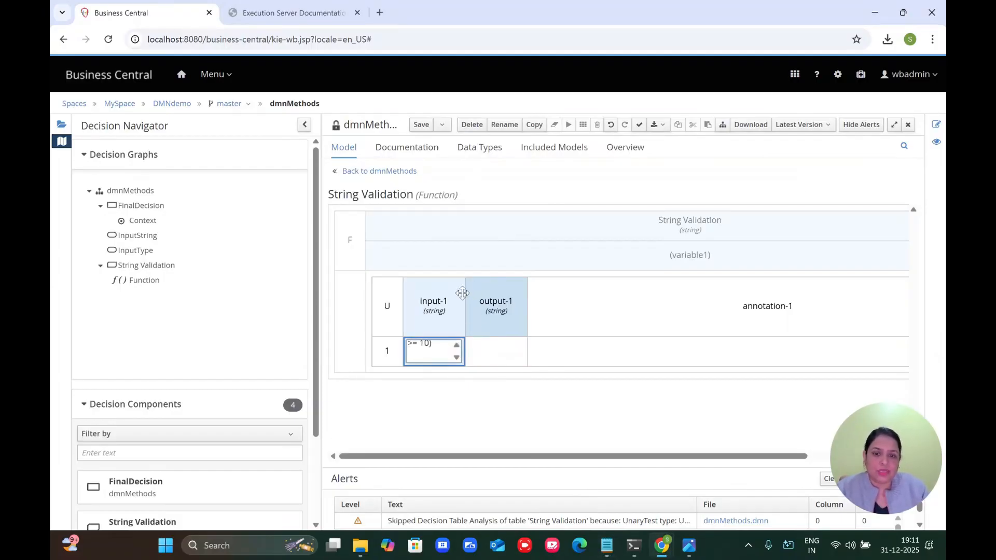
key("BackSpace")
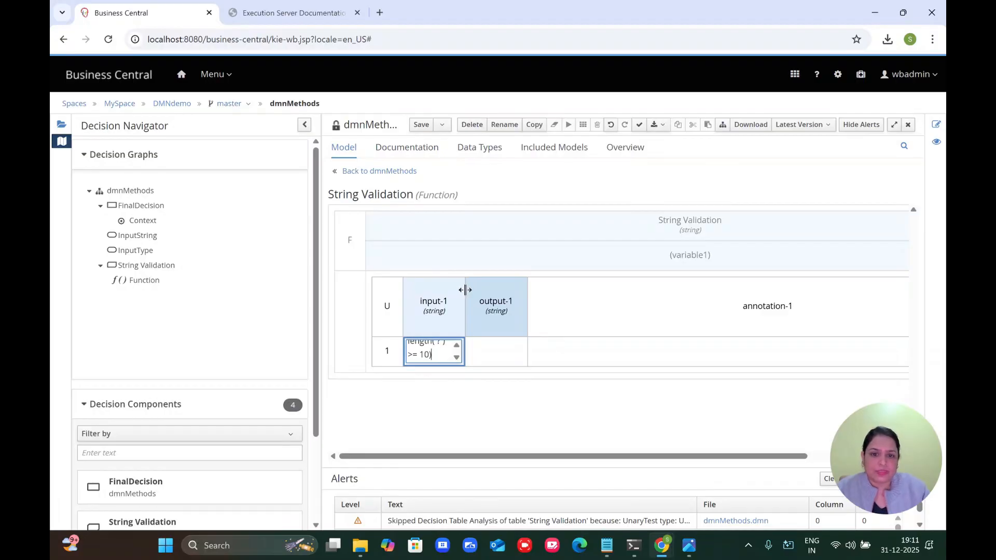
mouse_move(462, 290)
left_mouse_down()
mouse_move(569, 300)
mouse_move(651, 269)
left_mouse_up()
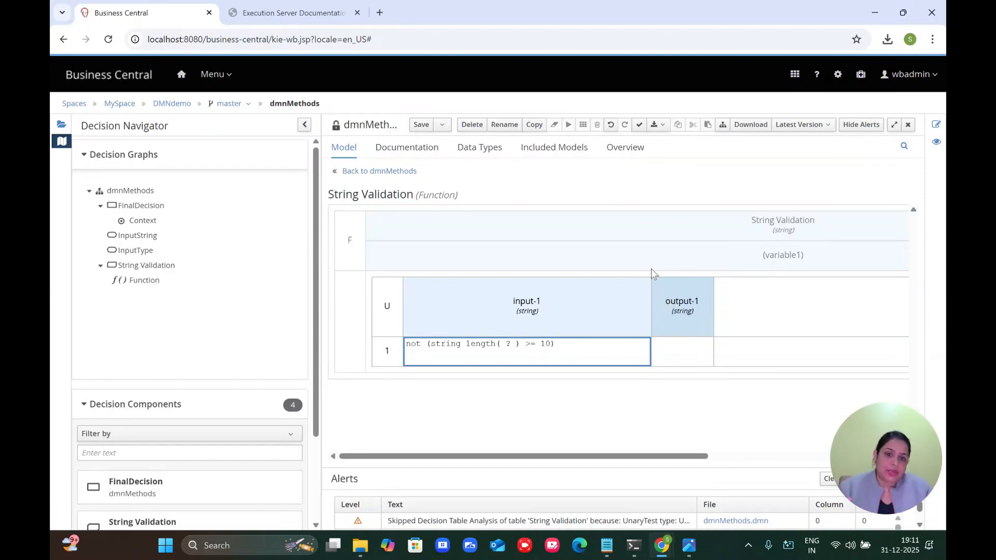
Step: Set rule 1's output to "bigger length"
double_click(668, 351)
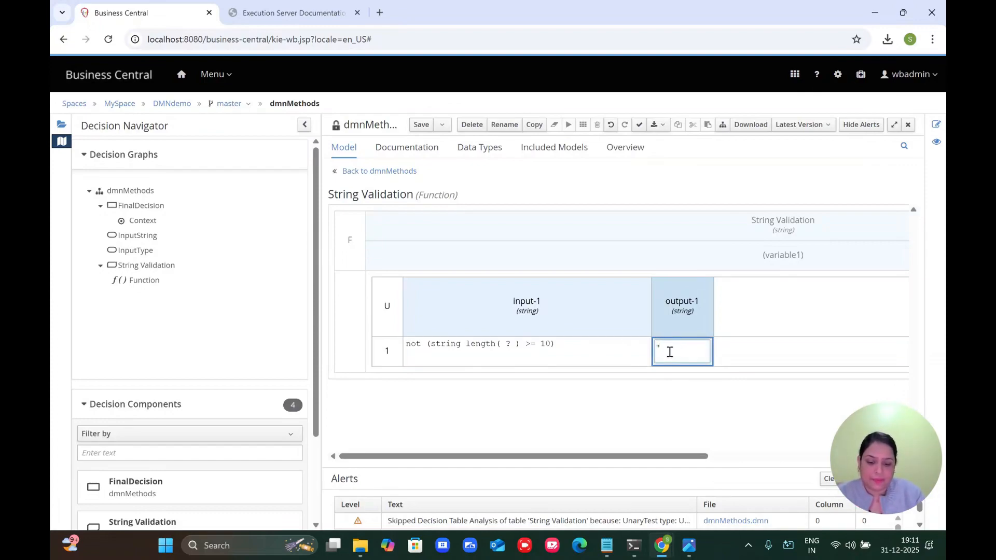
type("\"great")
type("igger len")
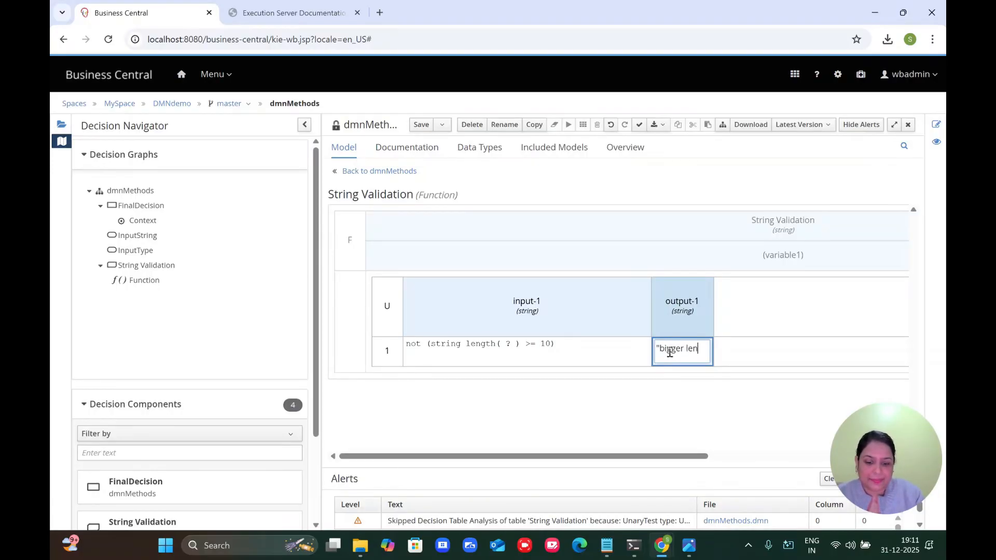
type("gth\"")
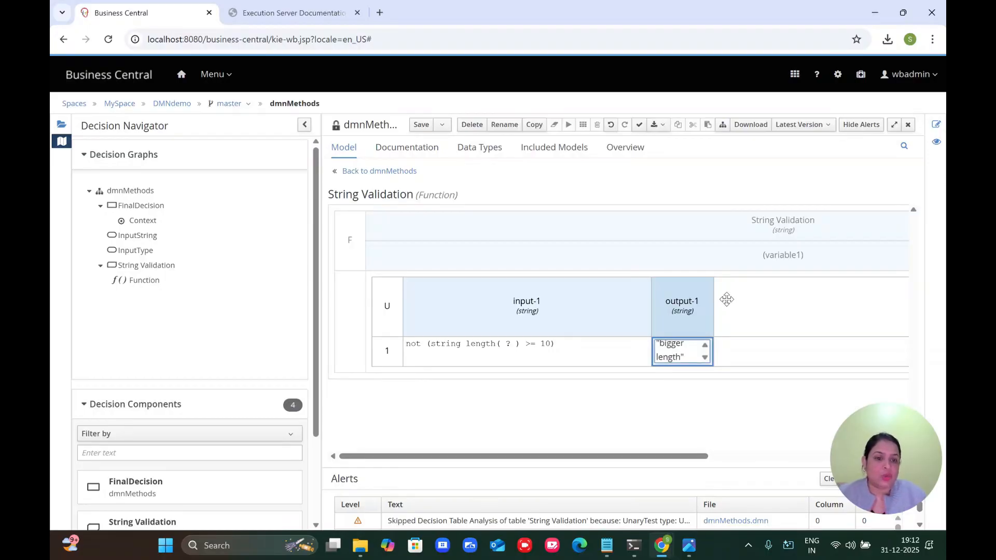
left_click(760, 293)
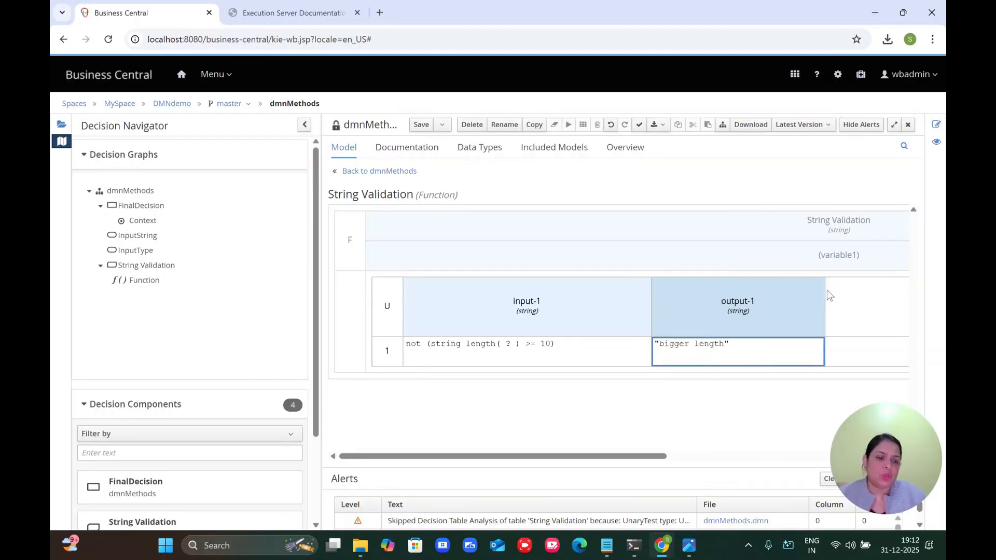
Step: Duplicate rule 1 and change rule 2's condition to string length( ? ) < 10
right_click(389, 356)
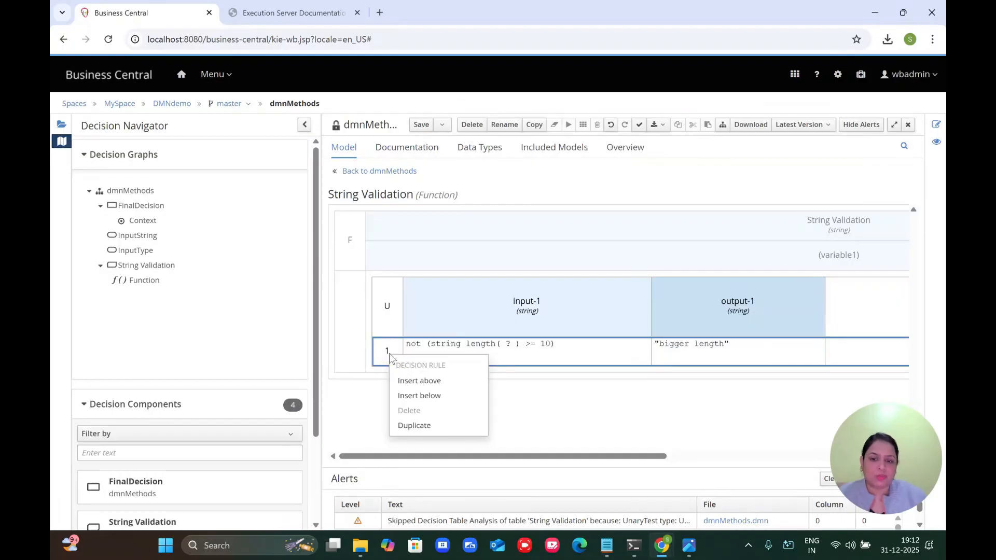
left_click(414, 424)
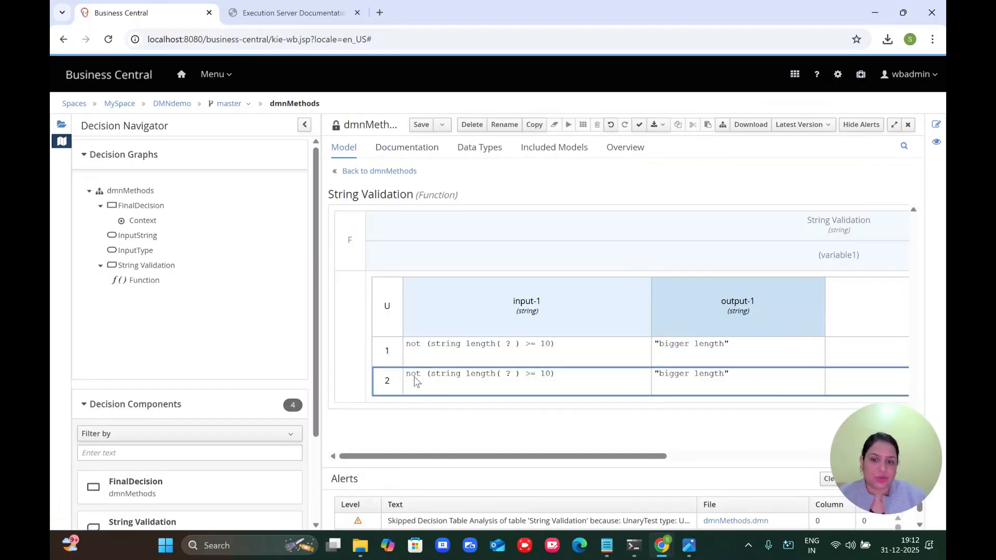
double_click(415, 382)
double_click(415, 378)
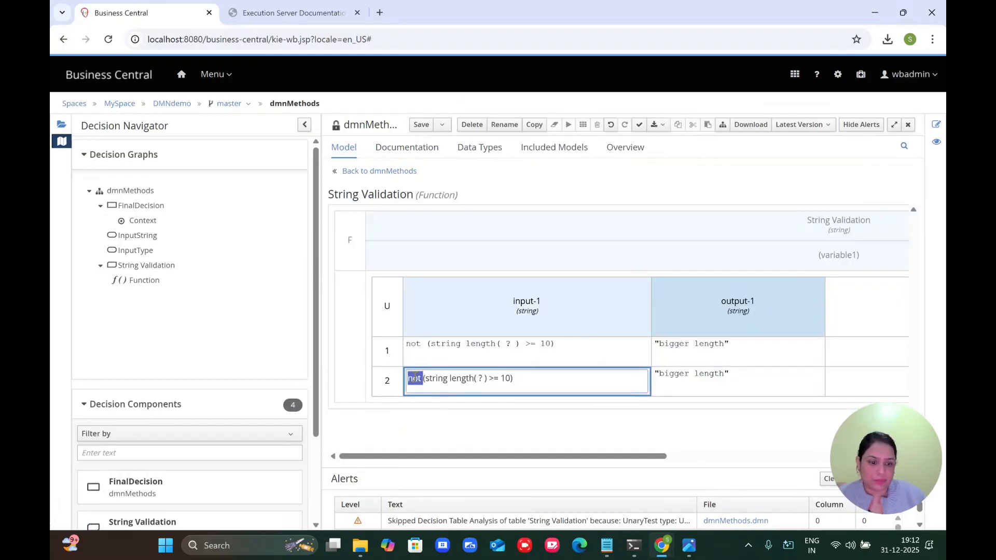
key("Delete")
key("Delete")
key("Delete")
left_click(501, 377)
key("BackSpace")
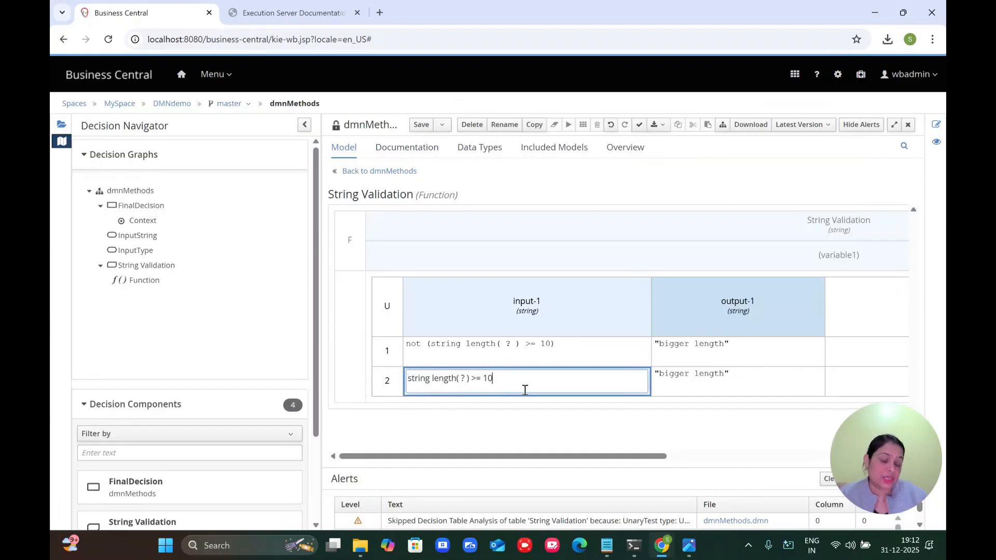
double_click(478, 378)
key("BackSpace")
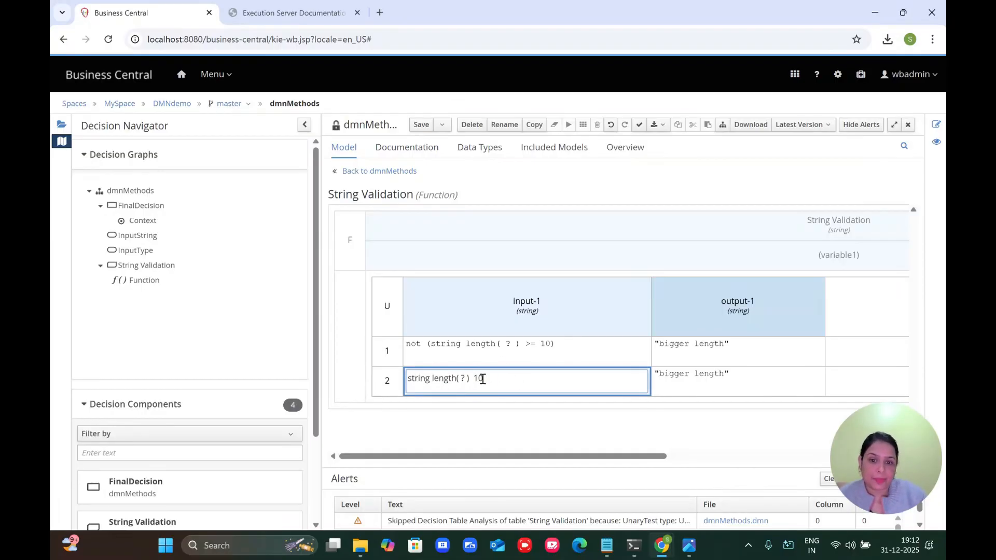
type("<")
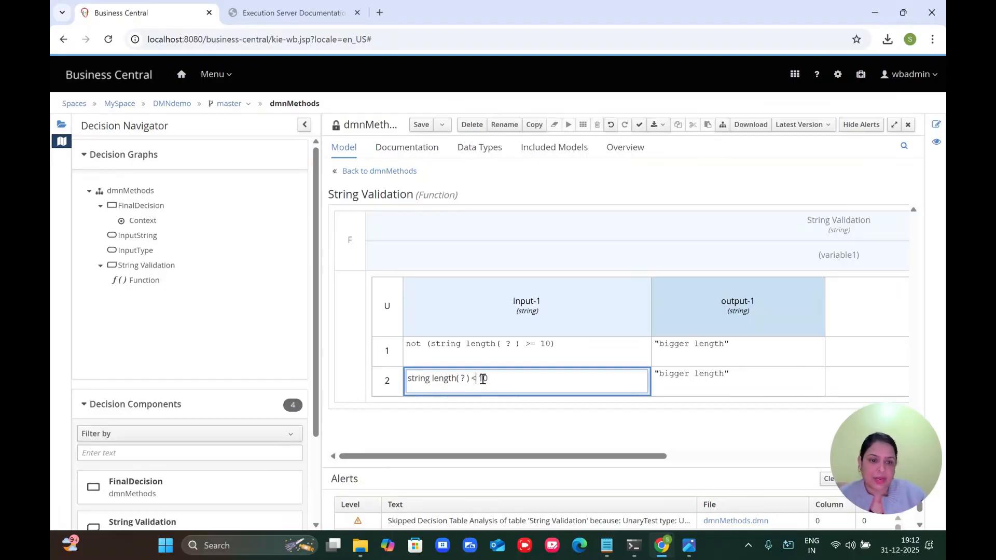
Step: Change rule 2's output to "small length"
double_click(670, 374)
key("ctrl+a")
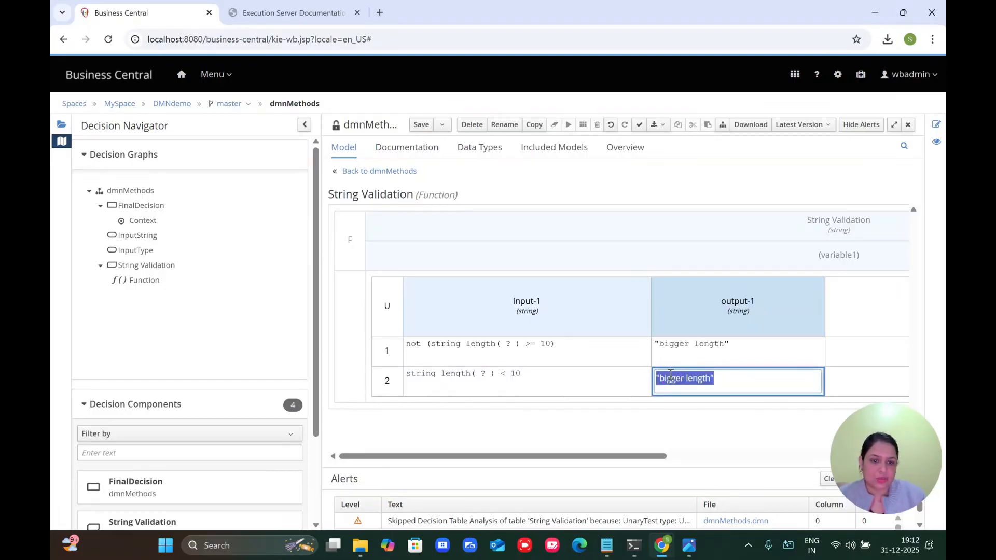
double_click(670, 378)
type("s")
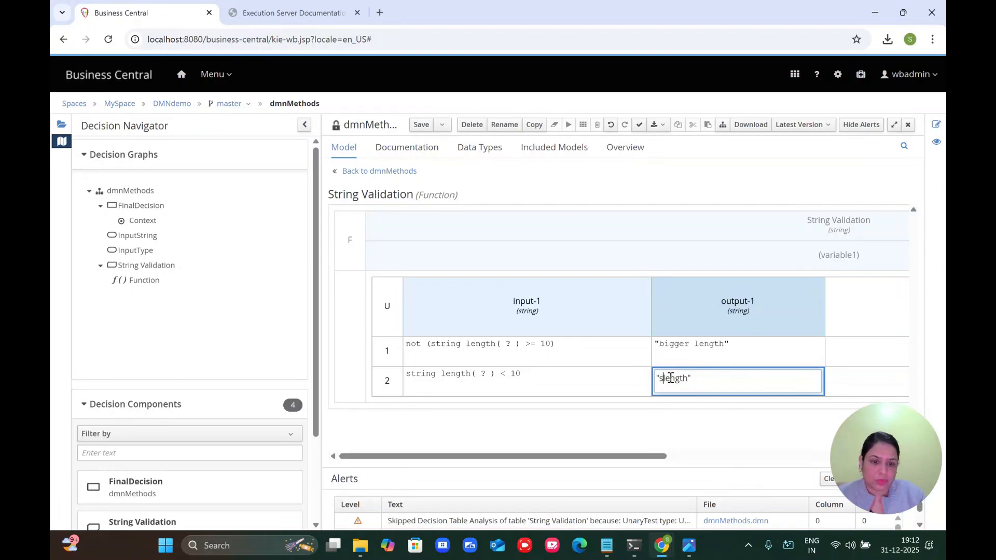
type("mall")
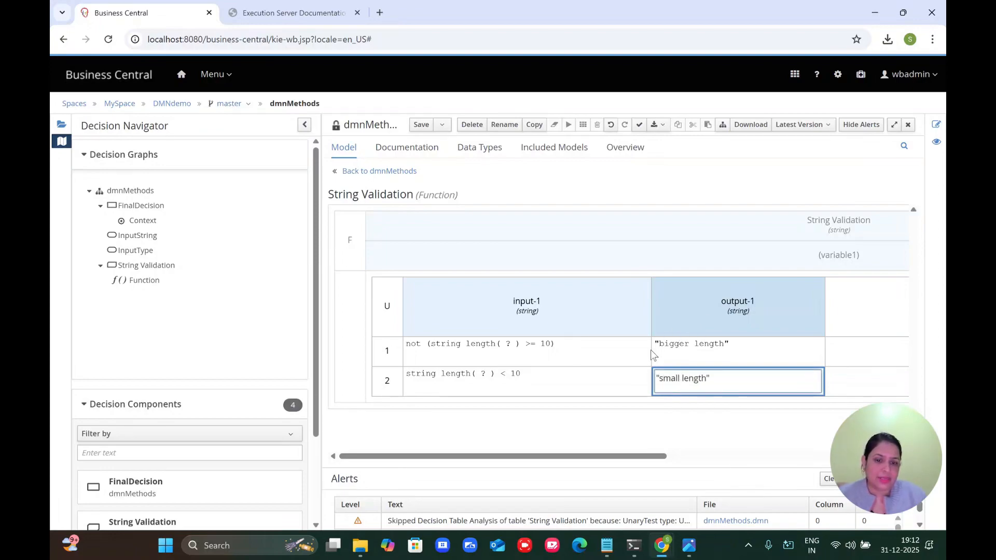
Step: Wrap rule 2's condition as not(string length( ? ) < 10) and save the model
left_click(543, 357)
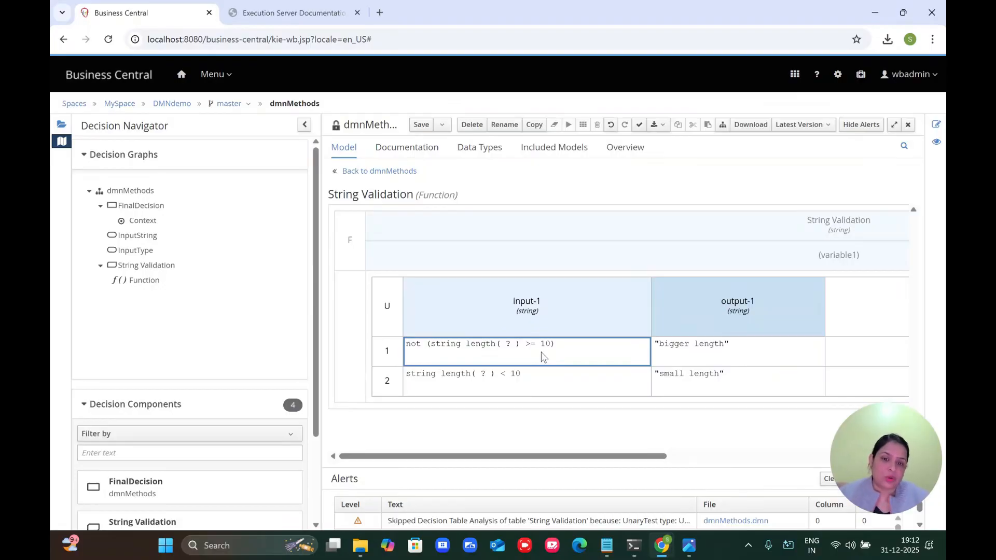
double_click(411, 382)
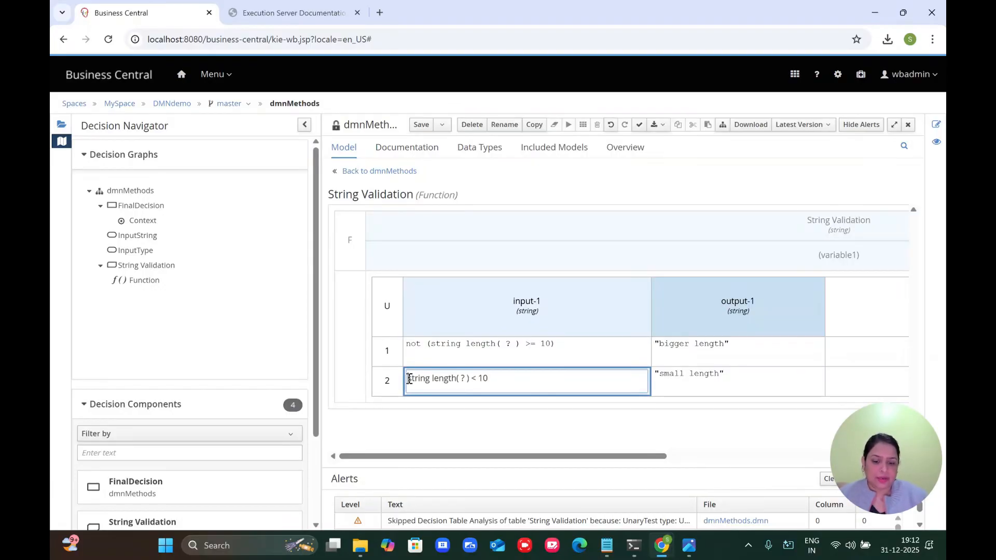
type("not")
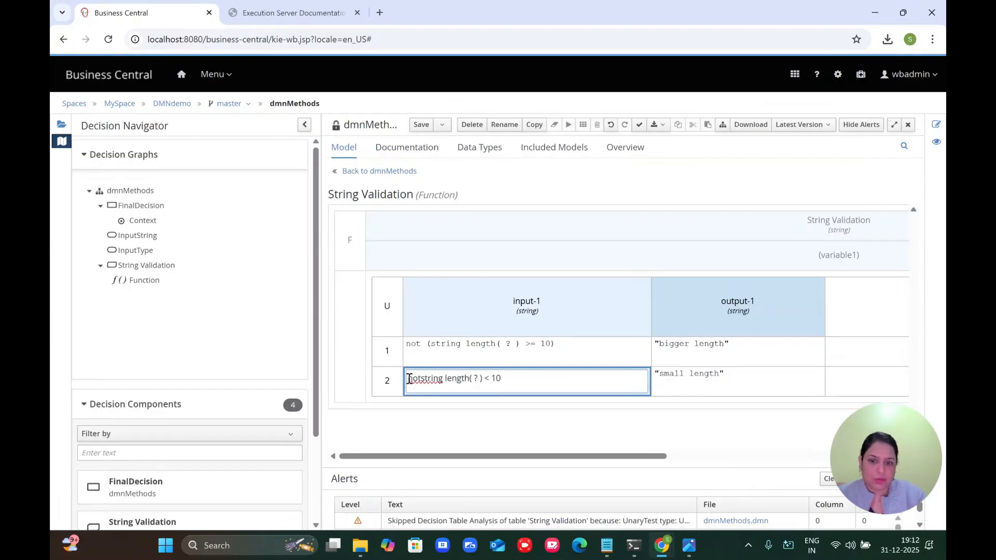
type("(")
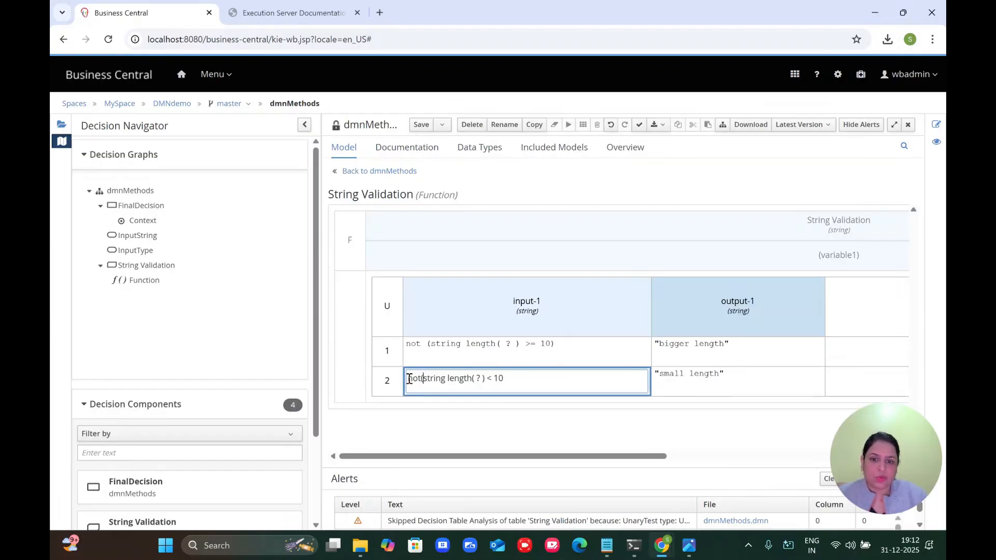
left_click(514, 380)
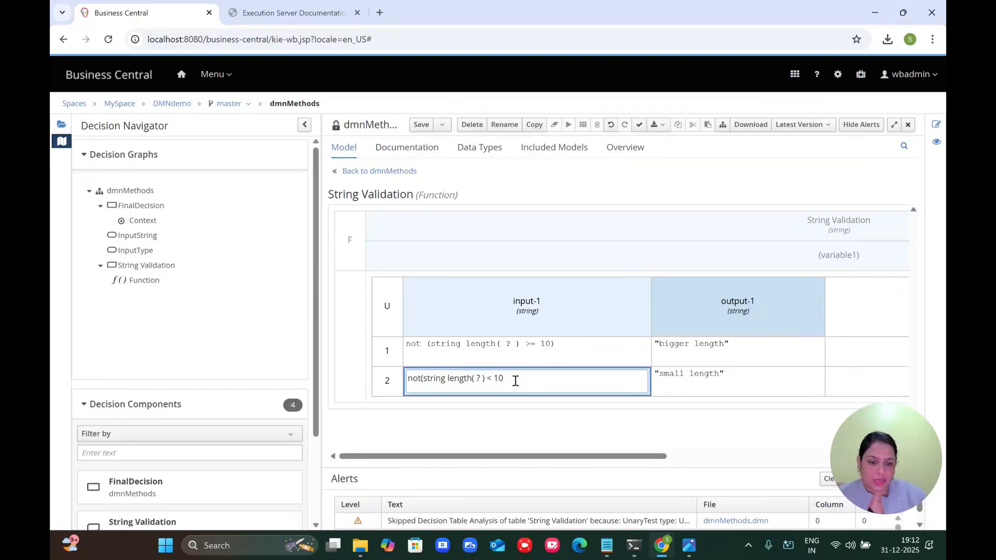
type(")")
left_click(421, 126)
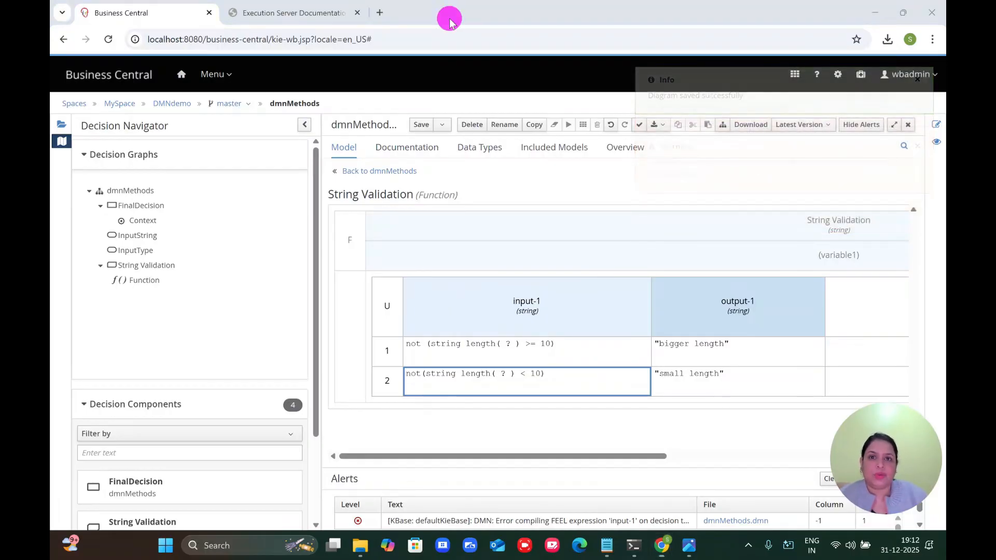
Step: Strip the not( ) wrapper from rule 1's condition, leaving string length( ? ) >= 10
double_click(417, 346)
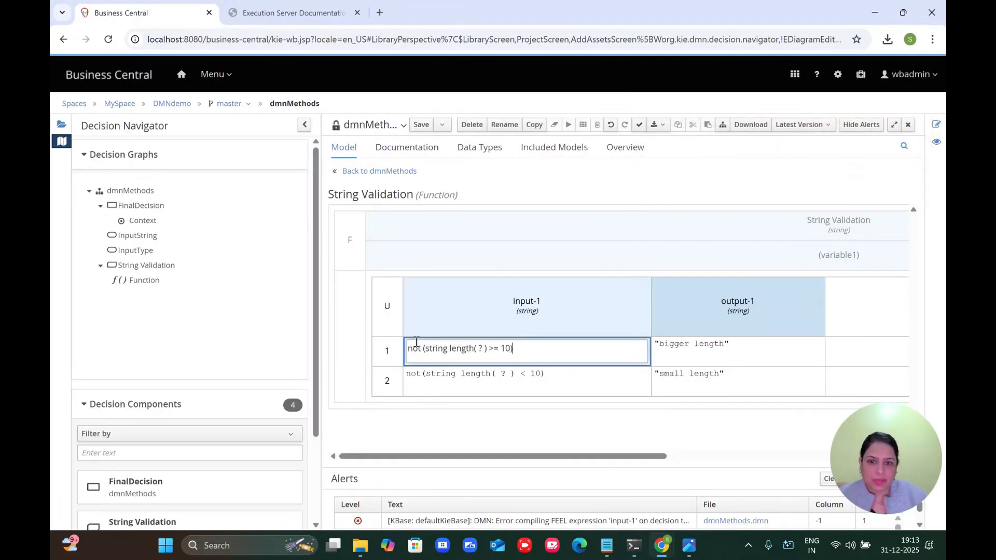
left_click(411, 349)
double_click(412, 348)
key("Delete")
key("Delete")
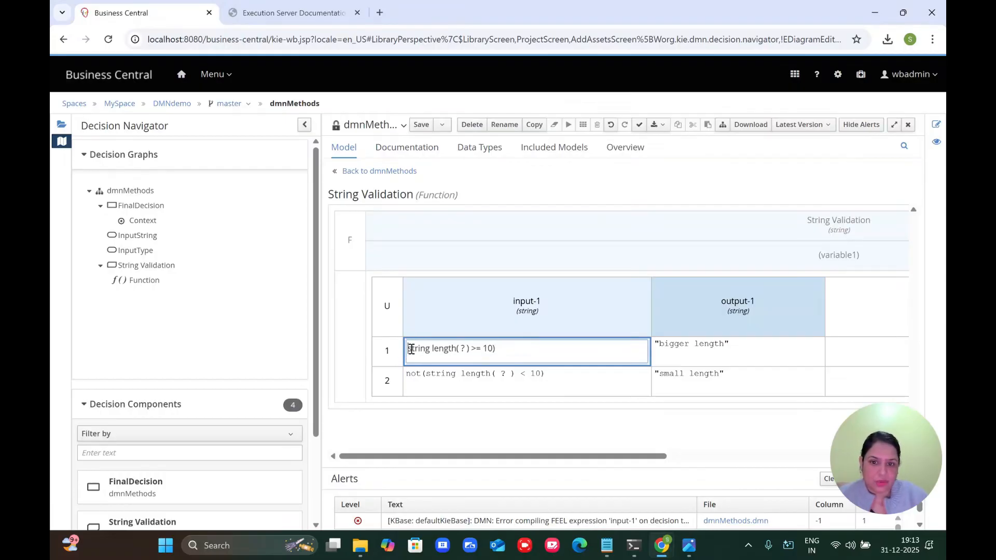
left_click(499, 349)
key("BackSpace")
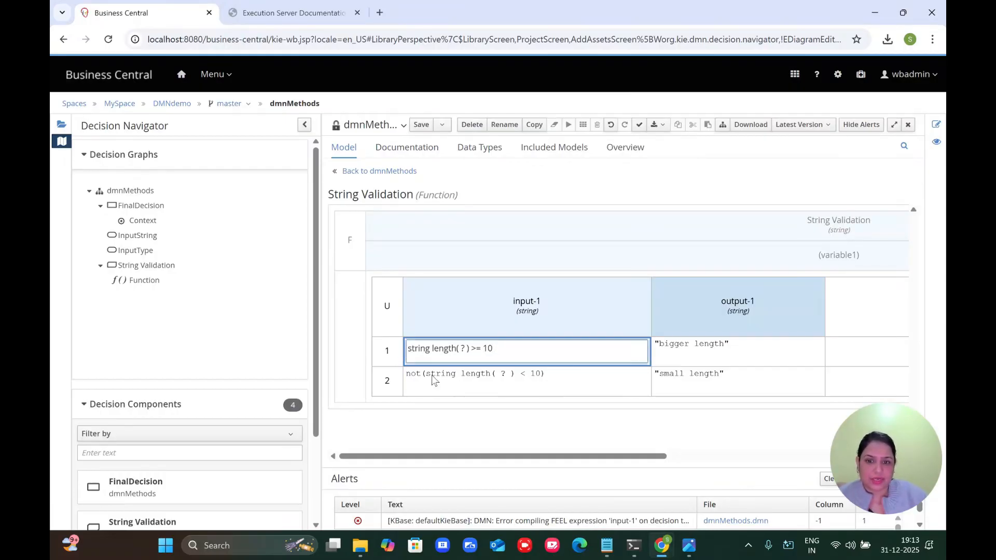
left_click(410, 373)
Step: Strip the not( ) wrapper from rule 2's condition, leaving < 10, and save
double_click(410, 374)
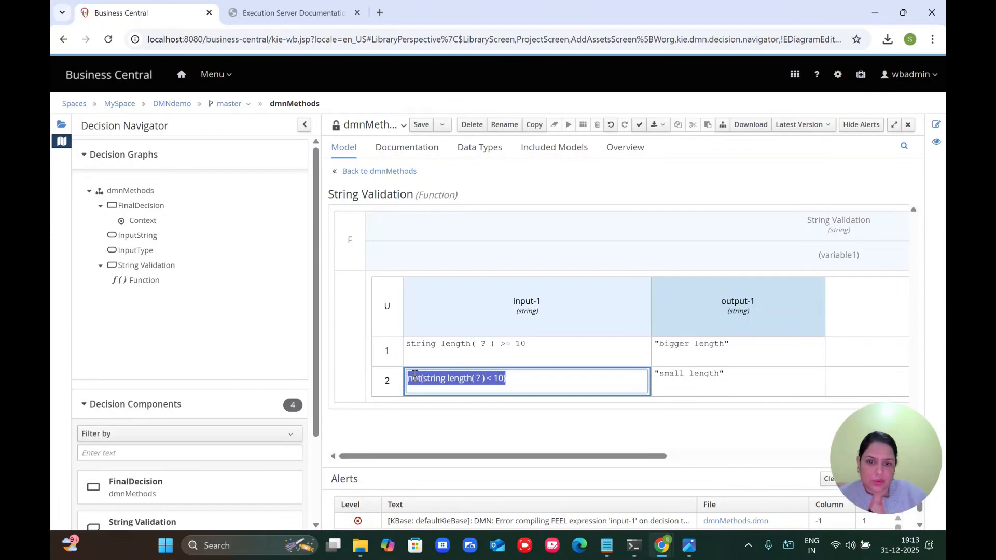
double_click(415, 374)
key("Delete")
key("Delete")
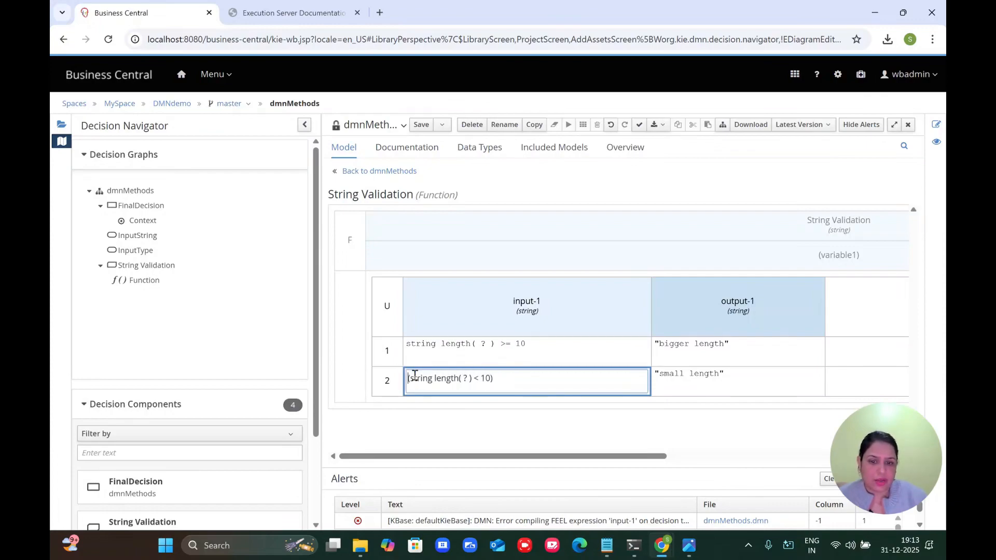
left_click(499, 380)
key("BackSpace")
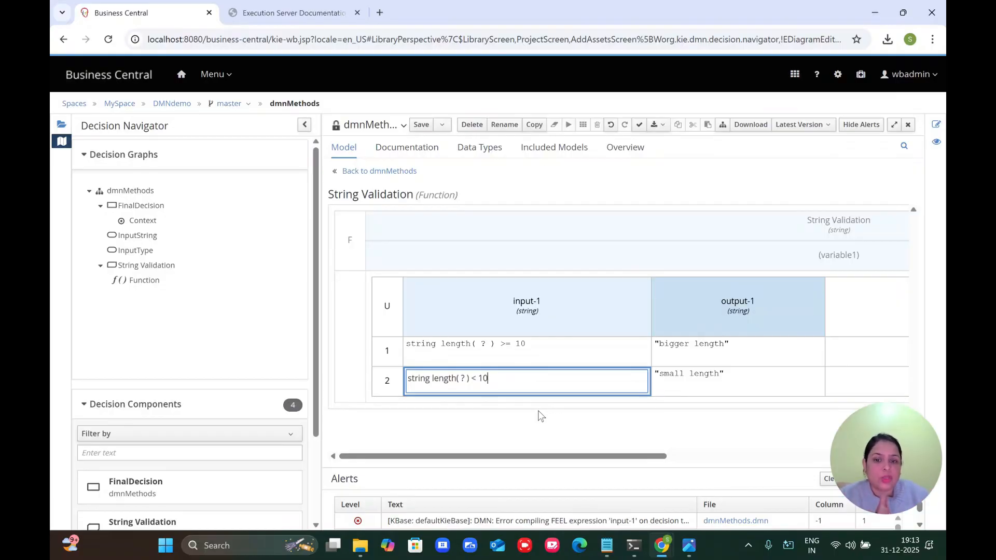
left_click(539, 435)
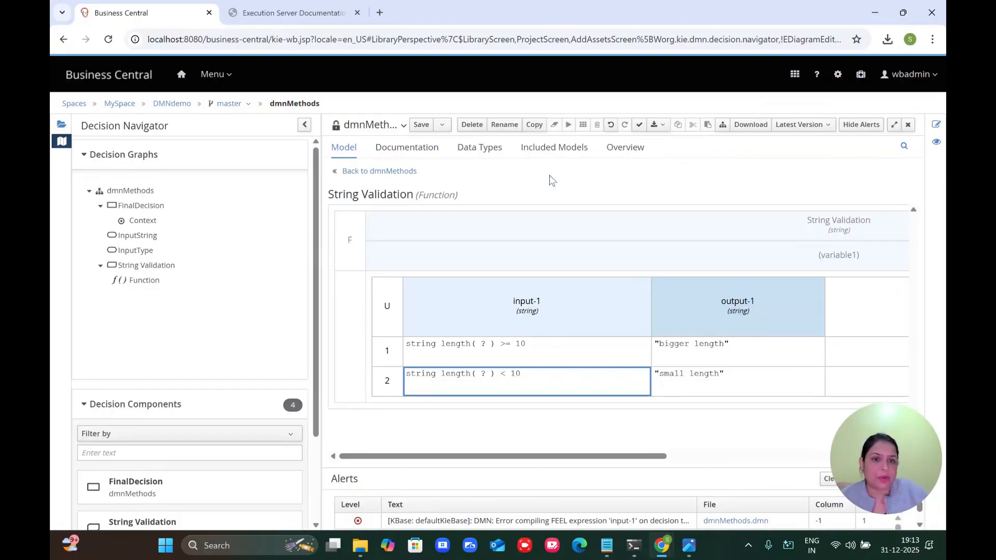
left_click(421, 126)
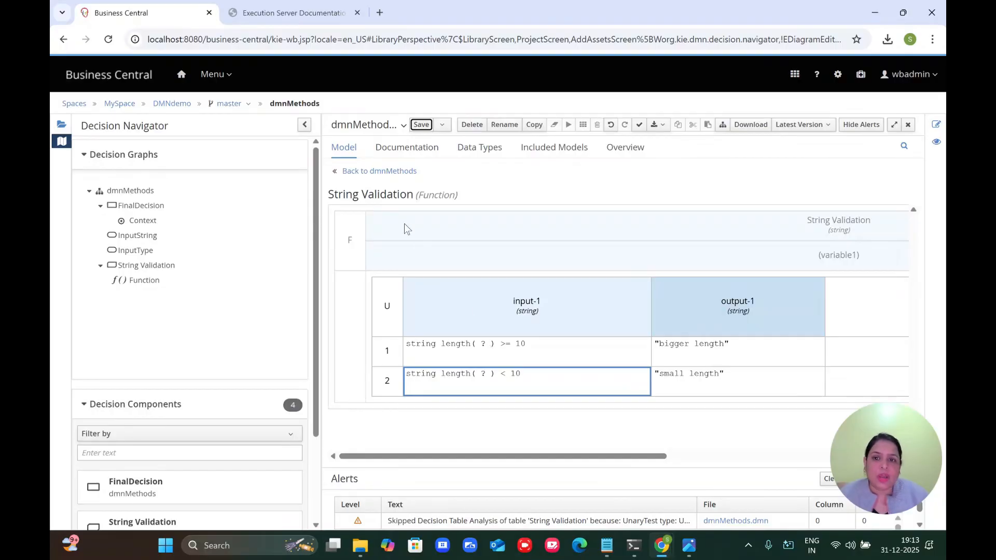
Step: Check the function's name, type and variable1 parameter, then select FinalDecision in dmnMethods
left_click(803, 238)
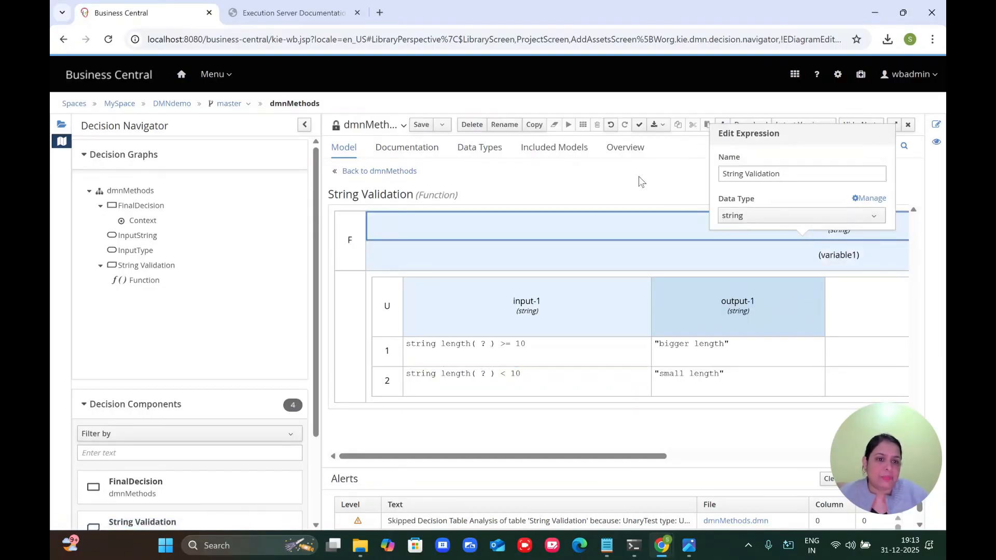
left_click(642, 179)
left_click(825, 233)
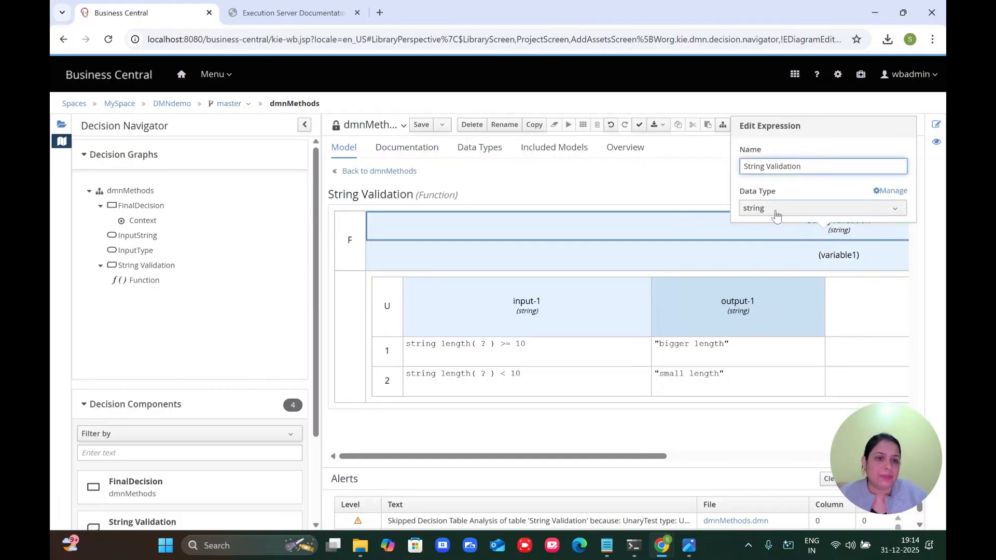
left_click(782, 254)
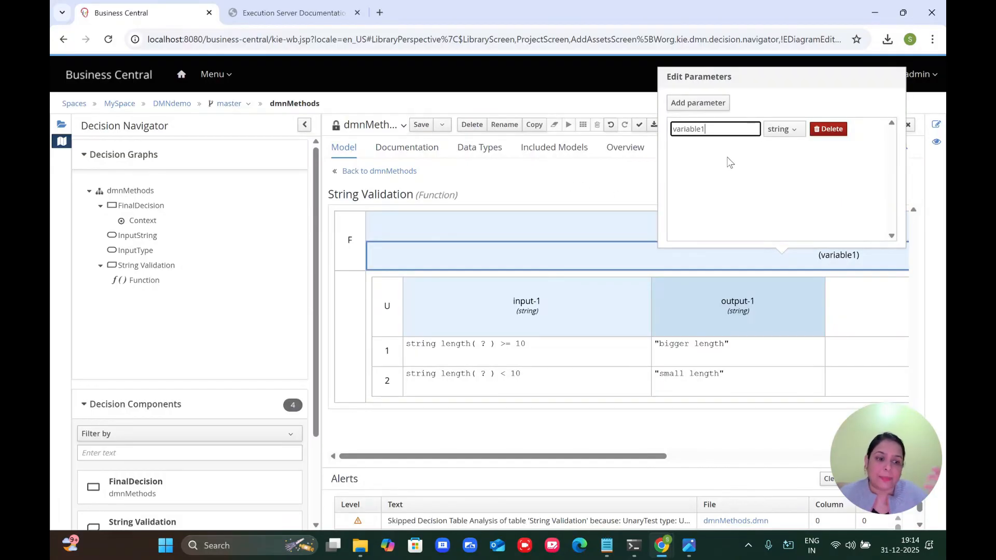
left_click(355, 174)
left_click(605, 256)
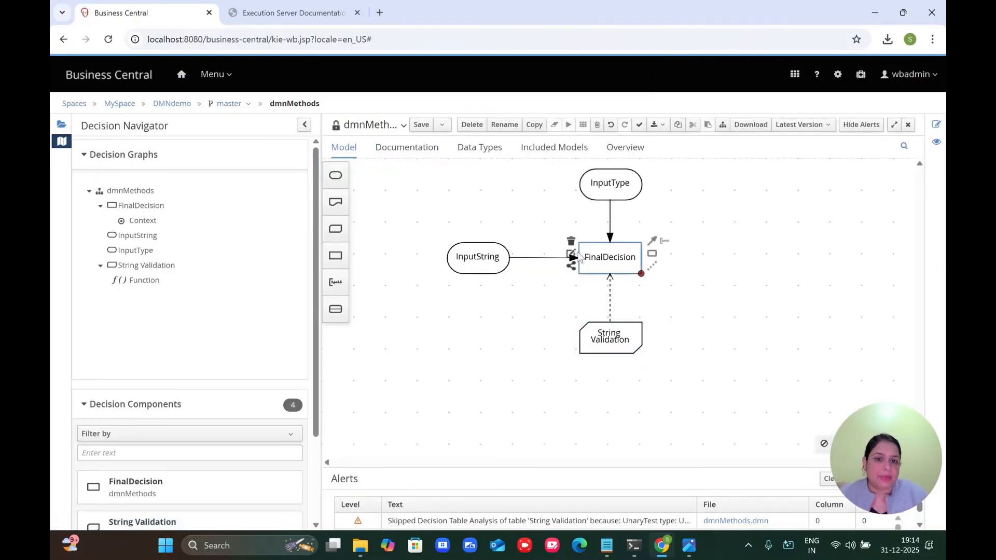
Step: Clear FinalDecision's existing context and make its logic a new Context with ContextEntry-1
left_click(572, 256)
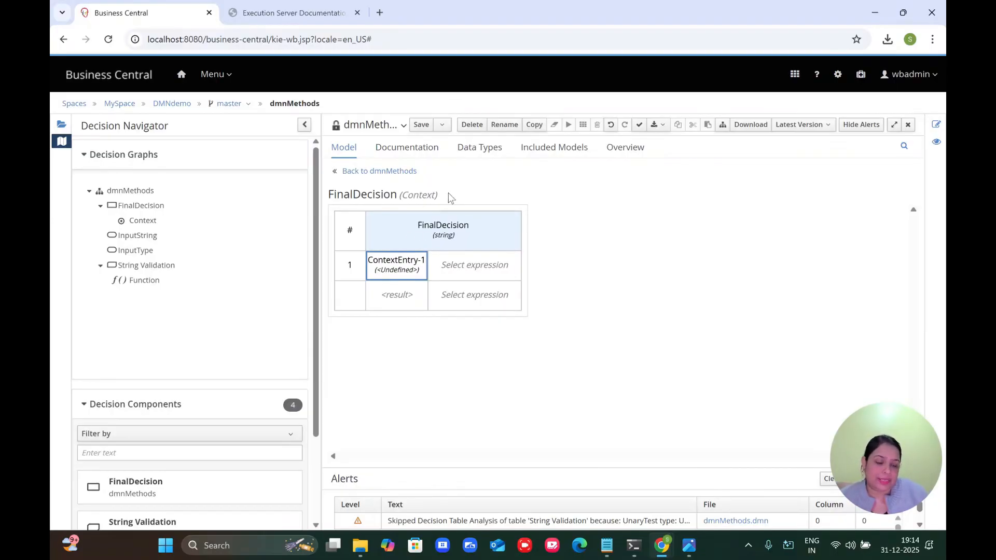
left_click(344, 317)
right_click(344, 317)
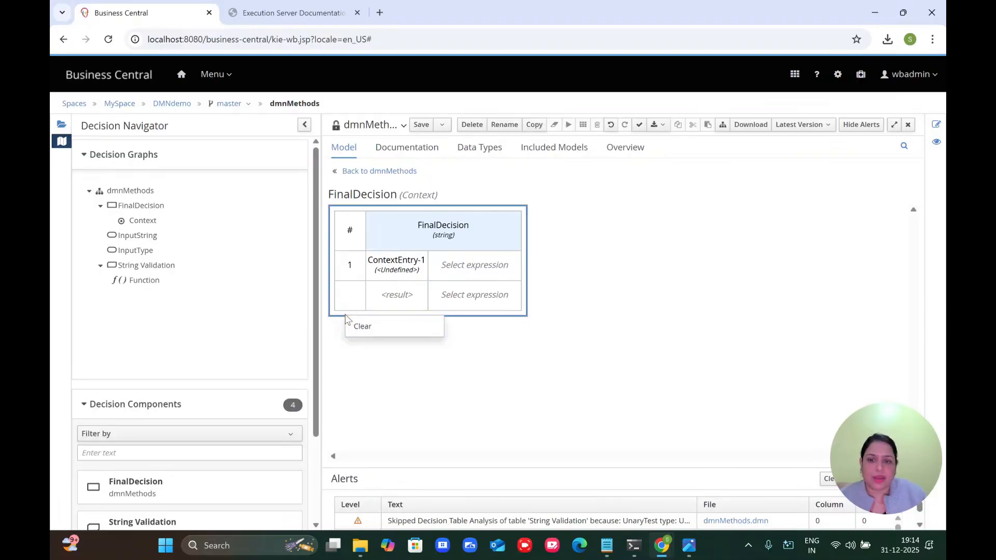
left_click(361, 327)
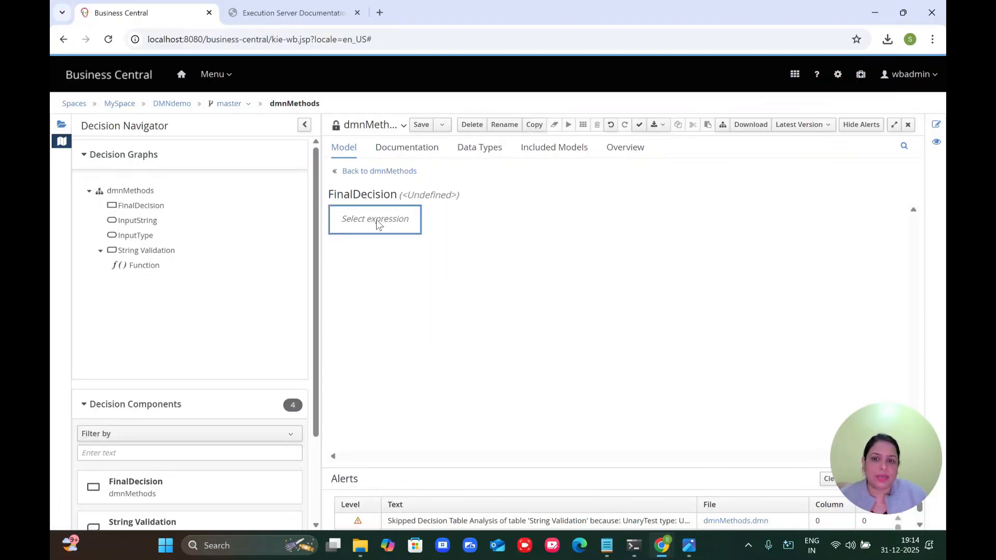
left_click(377, 224)
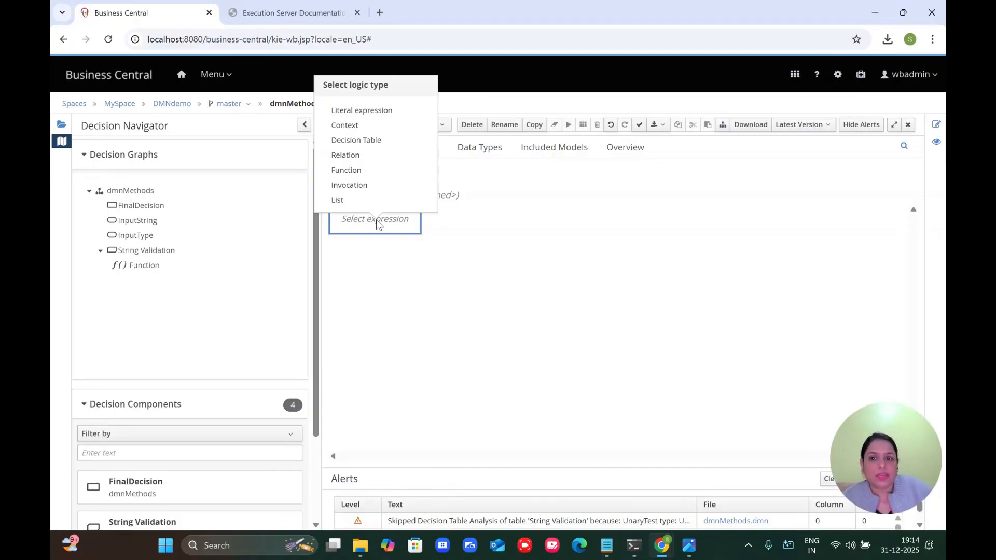
left_click(355, 126)
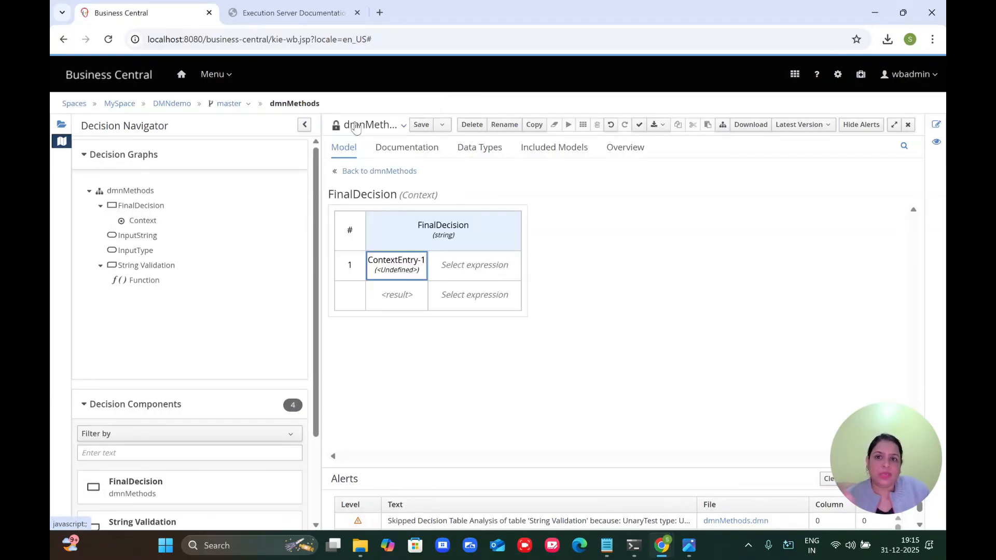
Step: Rename ContextEntry-1 to StringResult, type string, with a literal expression value
double_click(396, 259)
triple_click(381, 199)
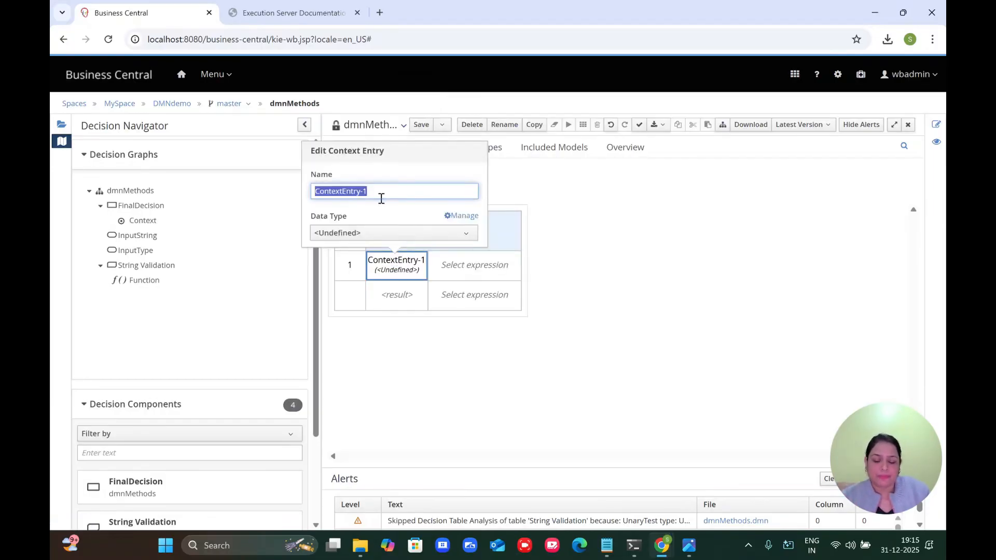
type("String")
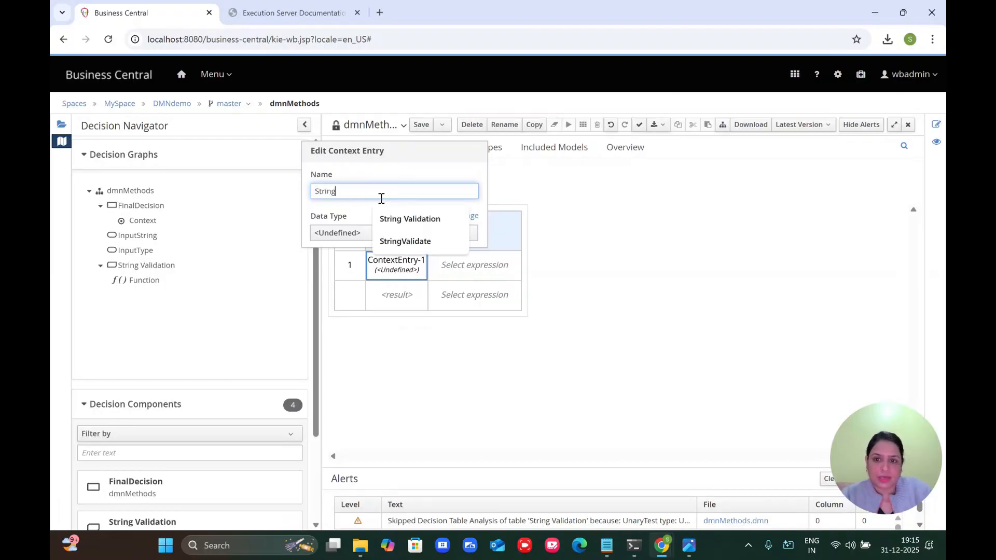
type("Resu")
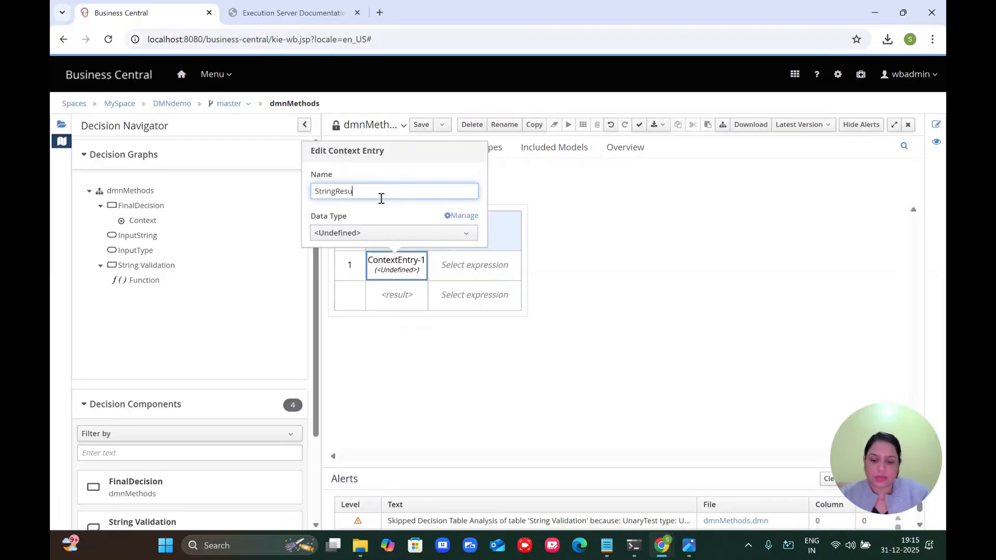
type("l;tt")
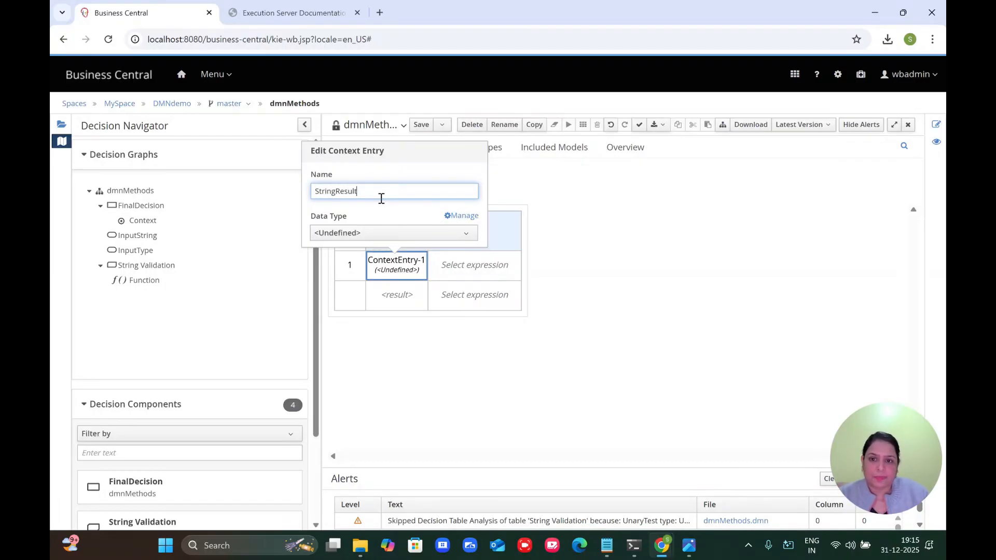
left_click(356, 235)
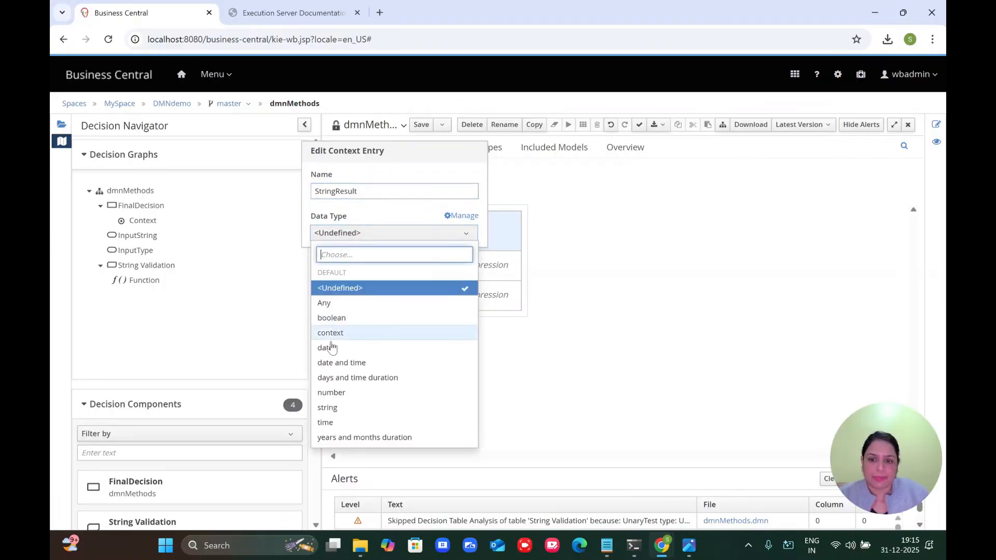
left_click(328, 407)
left_click(465, 266)
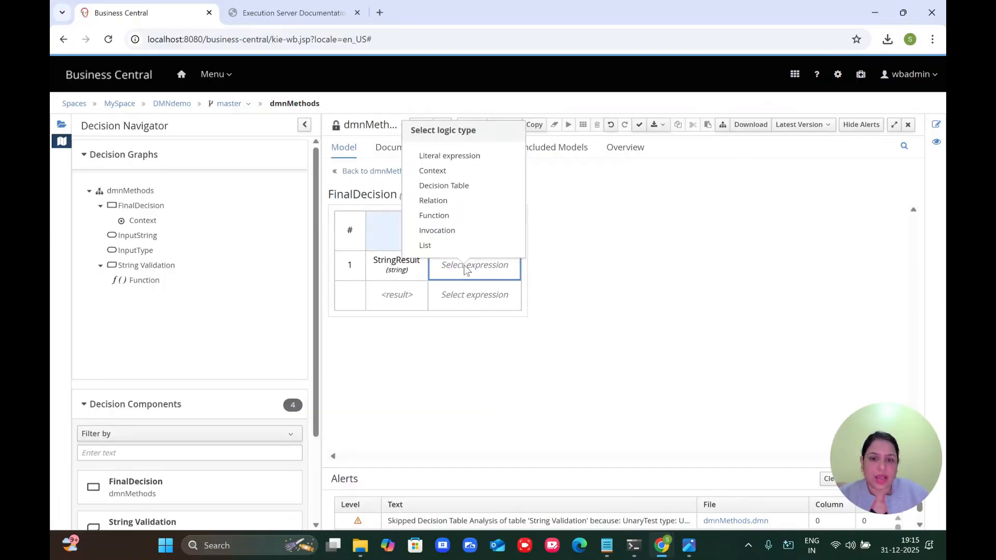
left_click(449, 155)
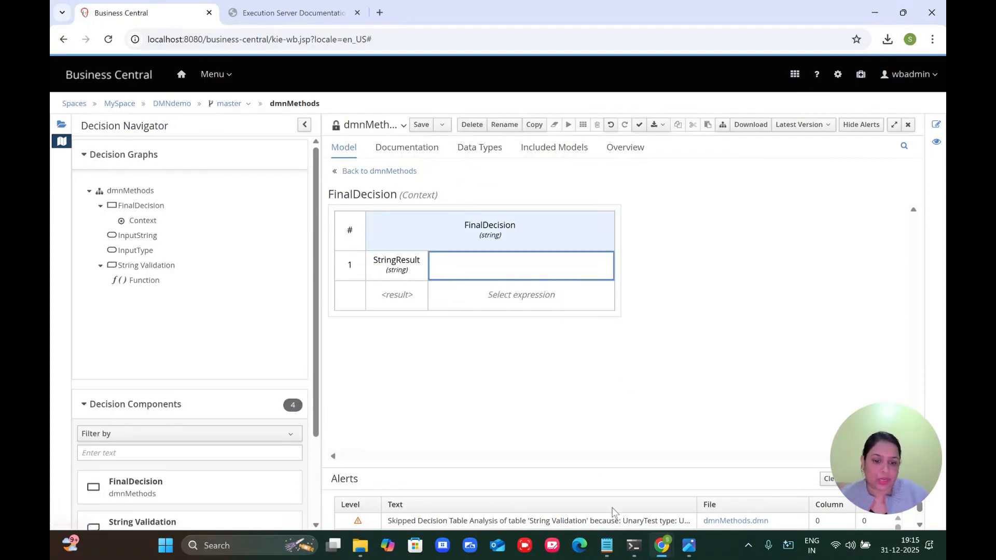
Step: Copy the if InputType expression line from the notes
left_click(606, 544)
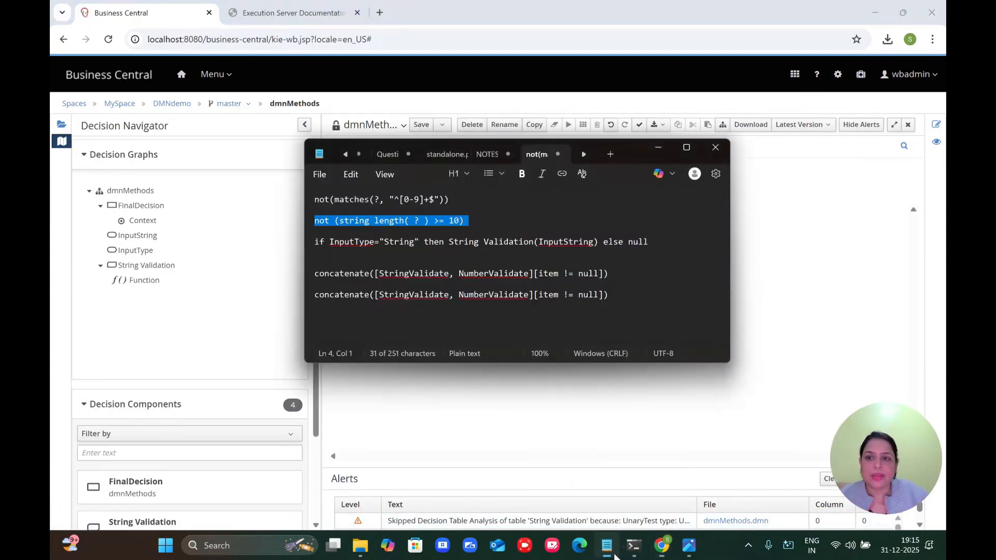
left_click(315, 243)
left_click_drag(315, 242, 648, 245)
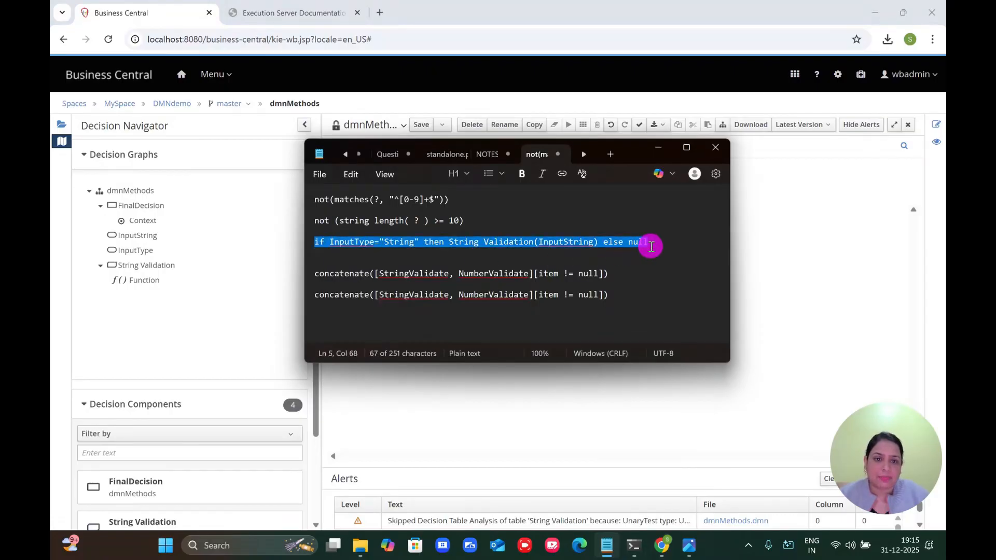
left_click(807, 248)
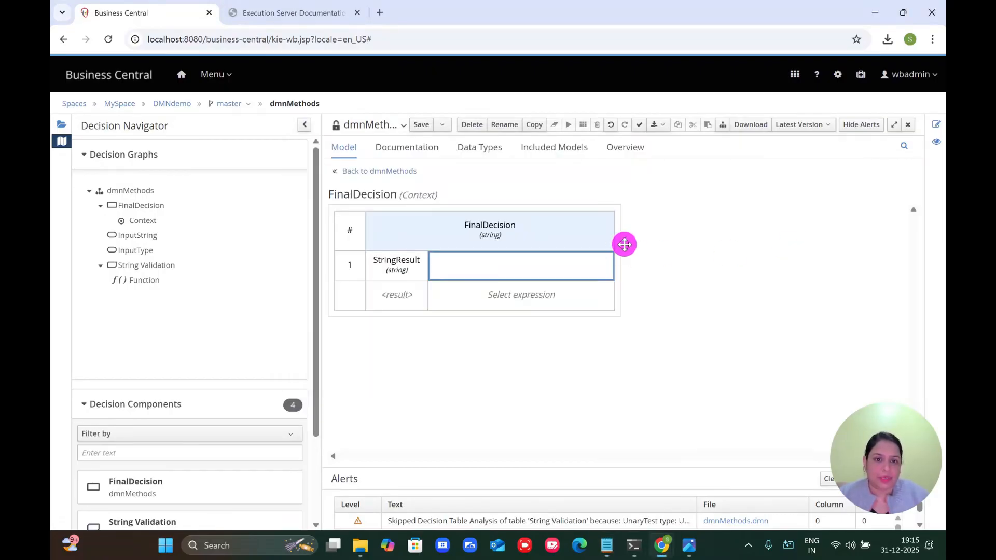
Step: Write StringResult as if InputType="String" then String Validation else null
left_click(546, 270)
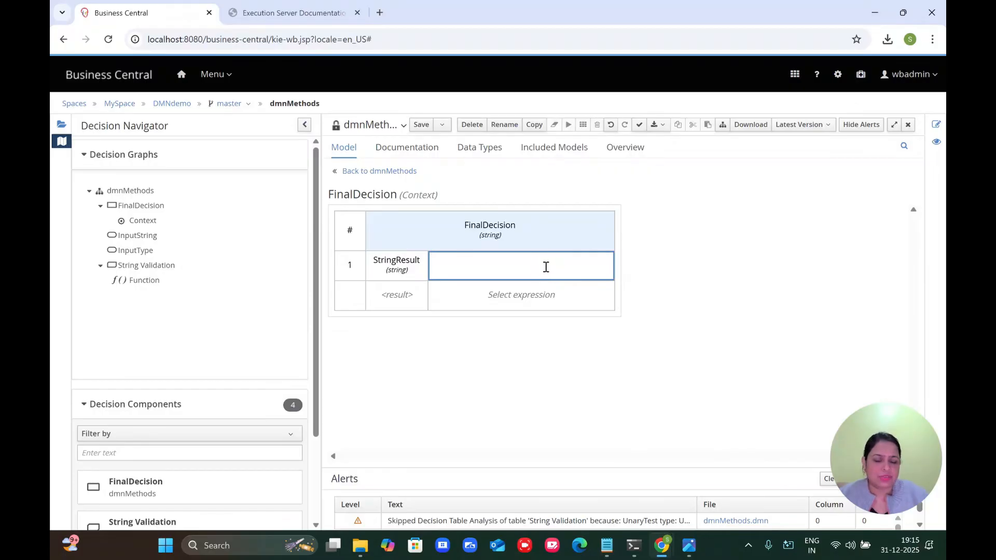
type("if")
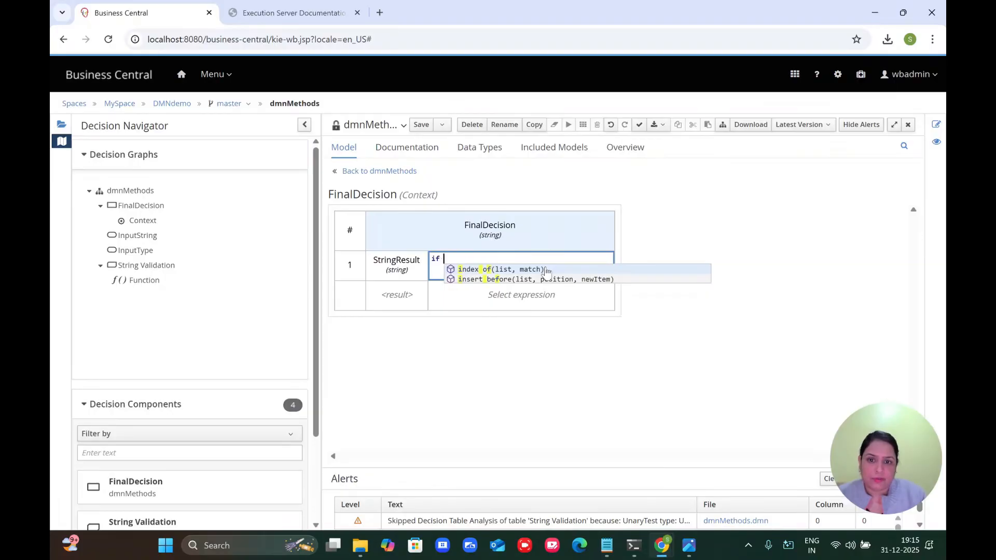
type(" S")
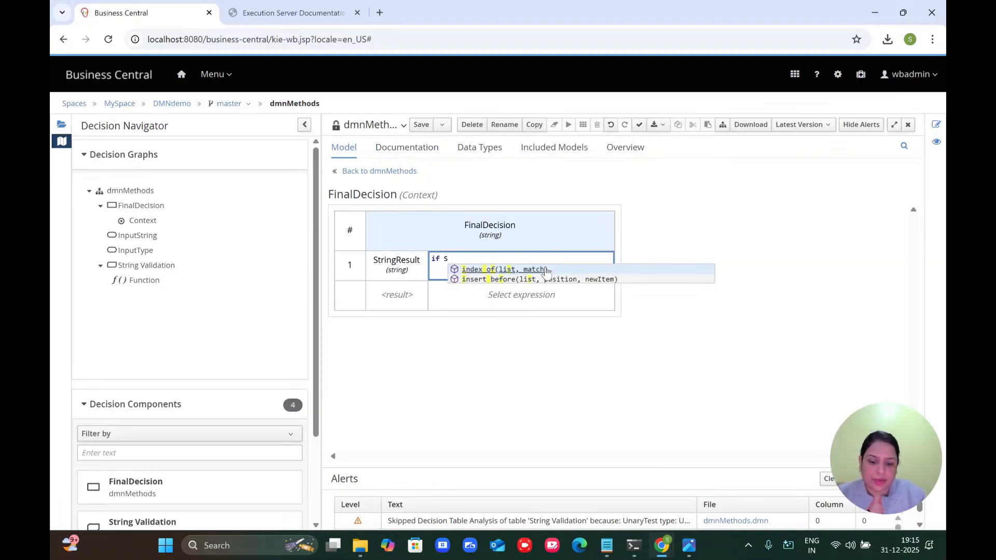
type("tring")
key("BackSpace")
key("BackSpace")
key("BackSpace")
key("BackSpace")
key("BackSpace")
key("BackSpace")
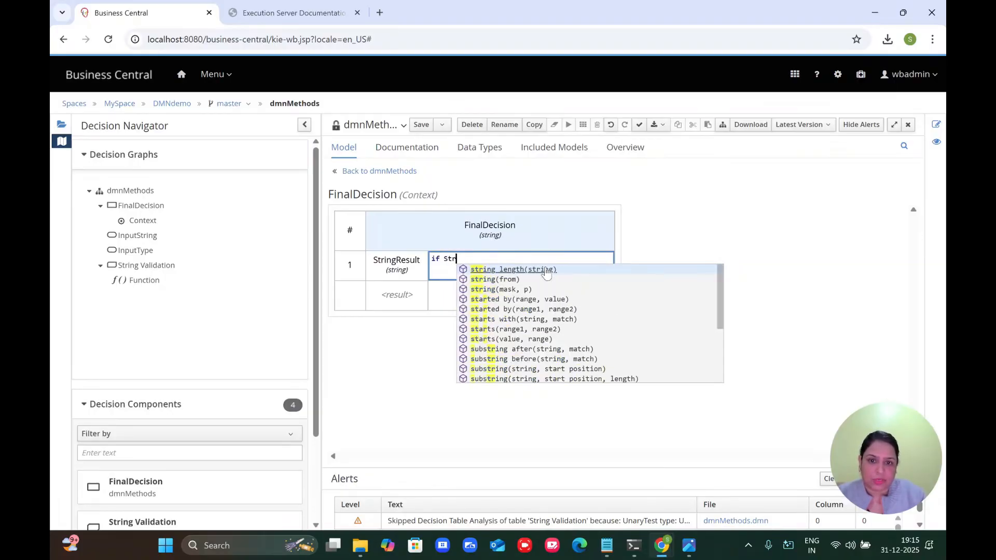
type("Inp")
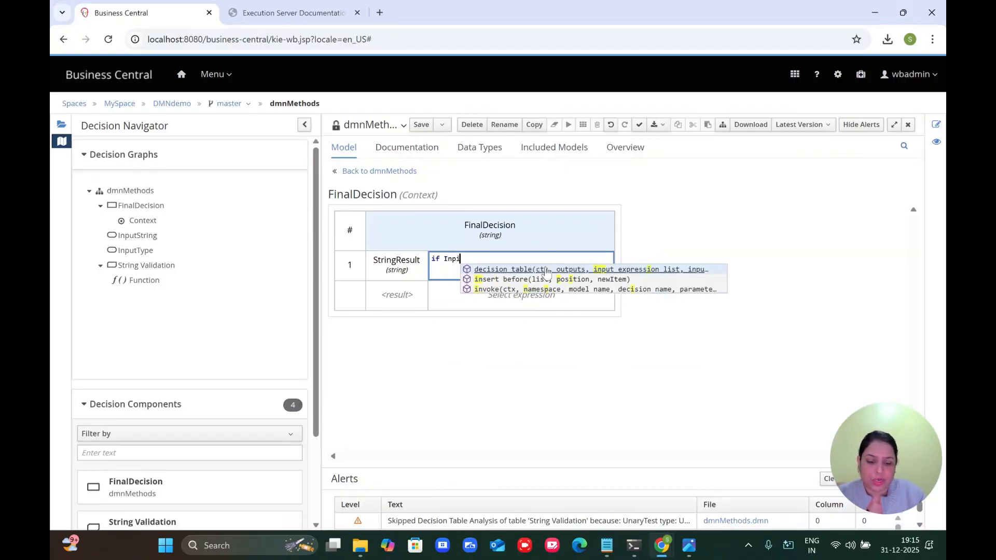
type("utType")
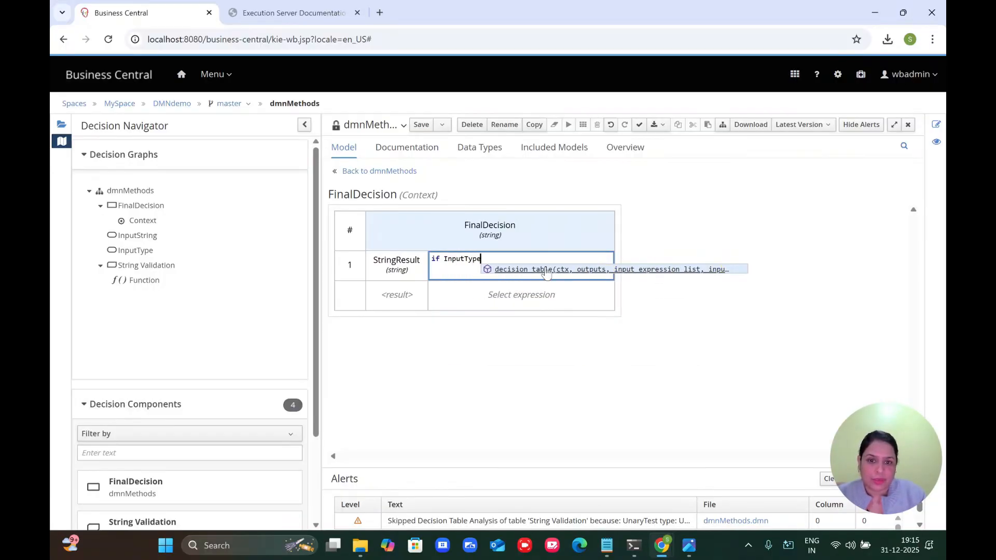
type("=\"String")
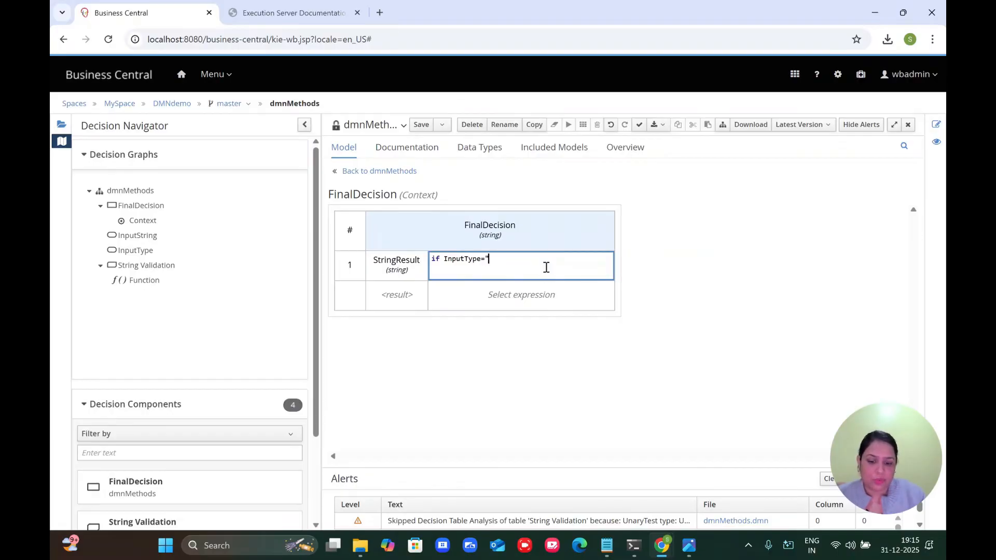
type("\" then")
left_click(390, 170)
double_click(600, 342)
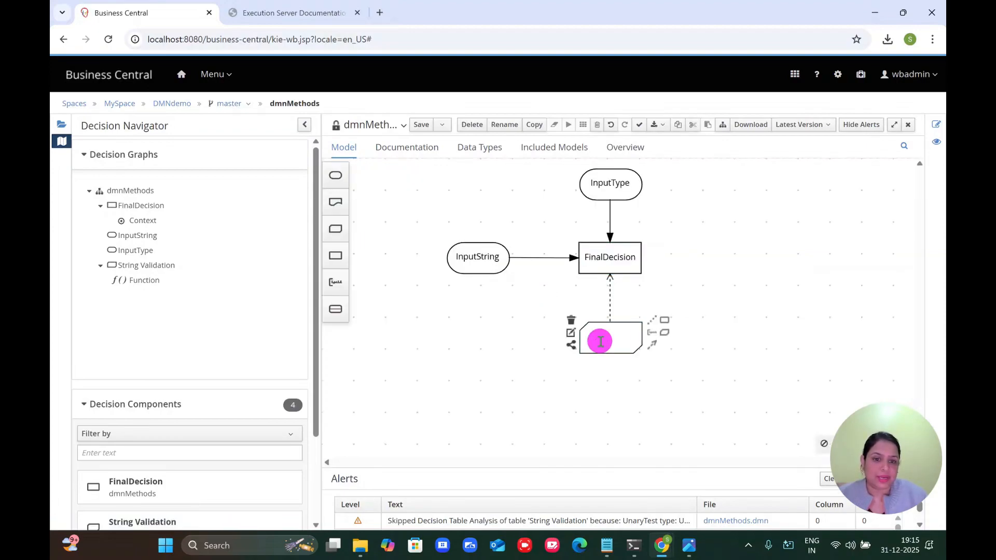
left_click(591, 258)
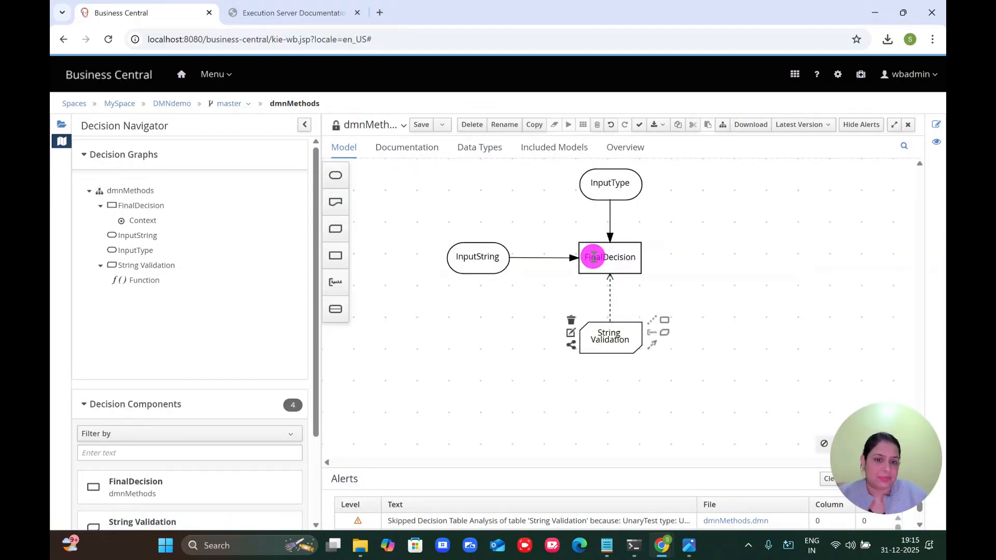
left_click(571, 254)
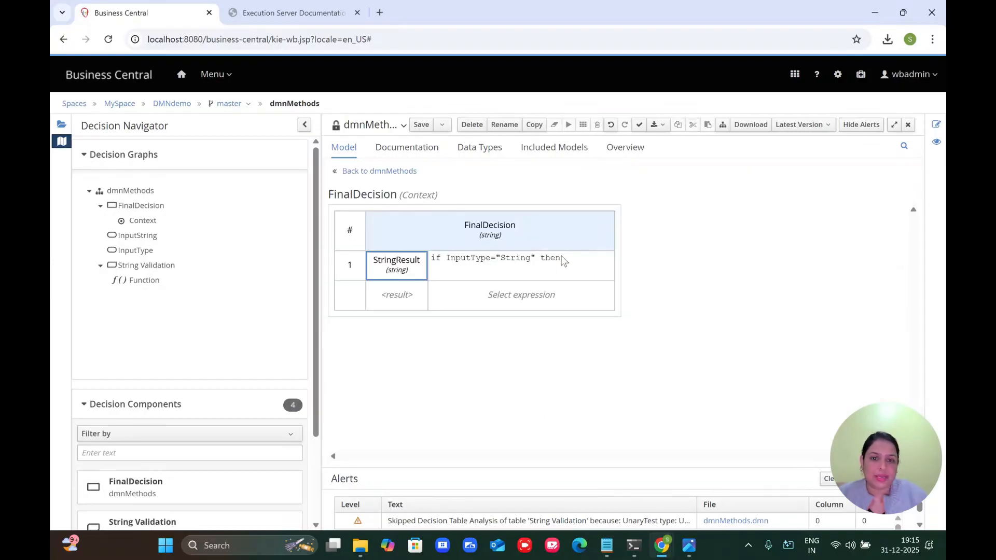
double_click(566, 256)
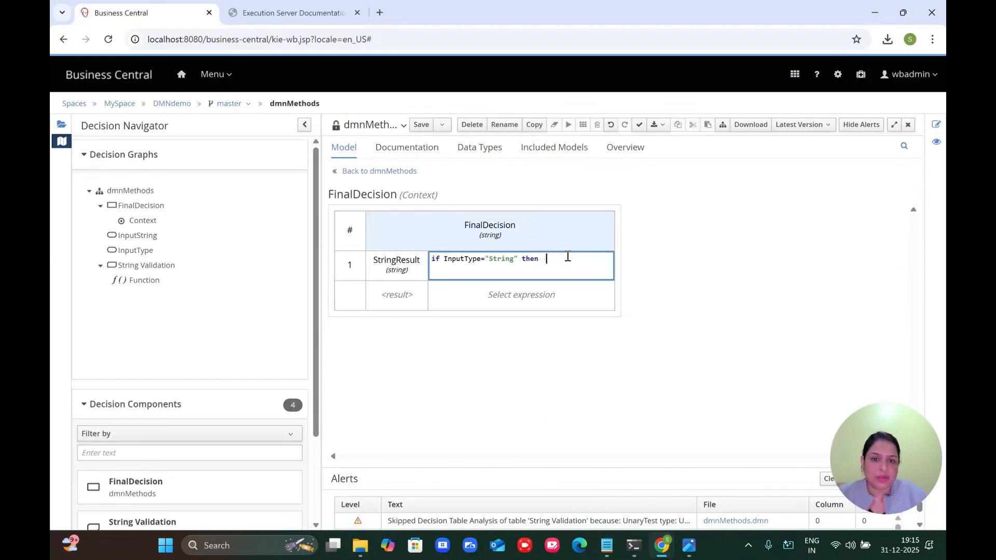
type("String Validation else ")
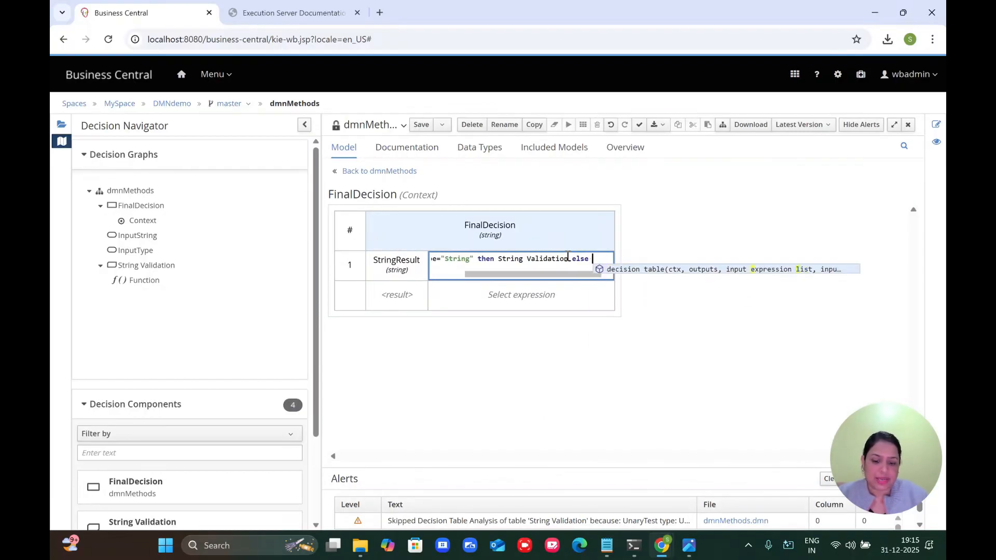
type("null")
left_click(688, 256)
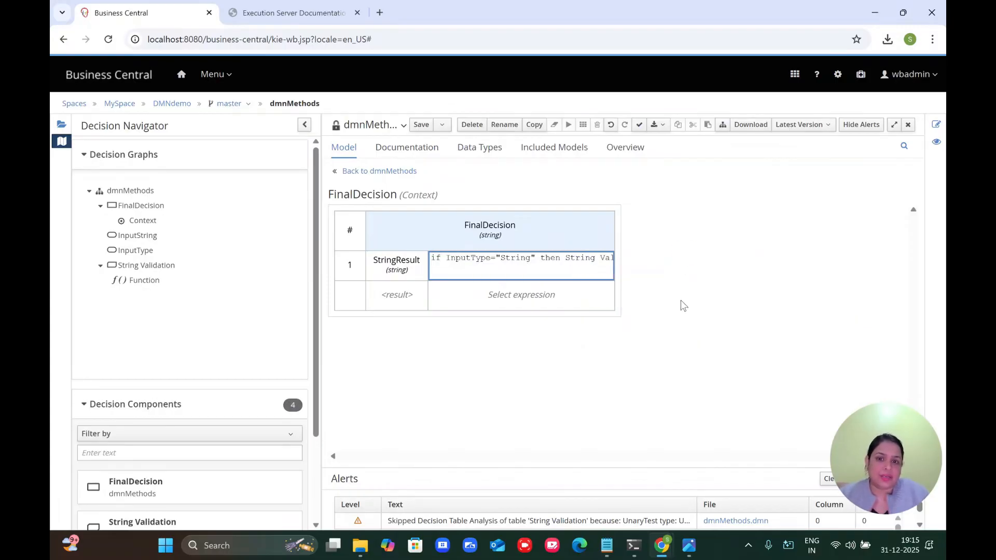
Step: Pick out the InputString argument from the reference notes
left_click(606, 545)
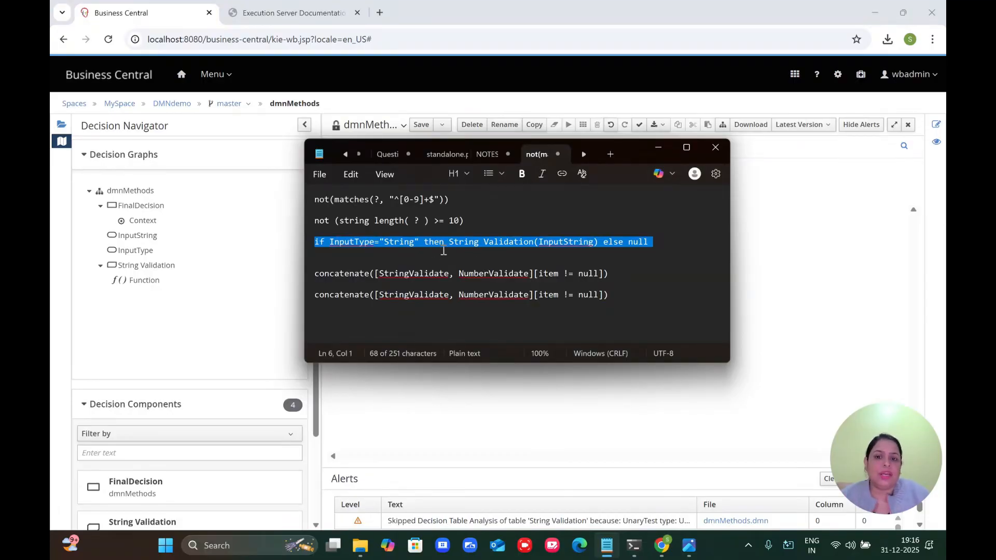
double_click(564, 243)
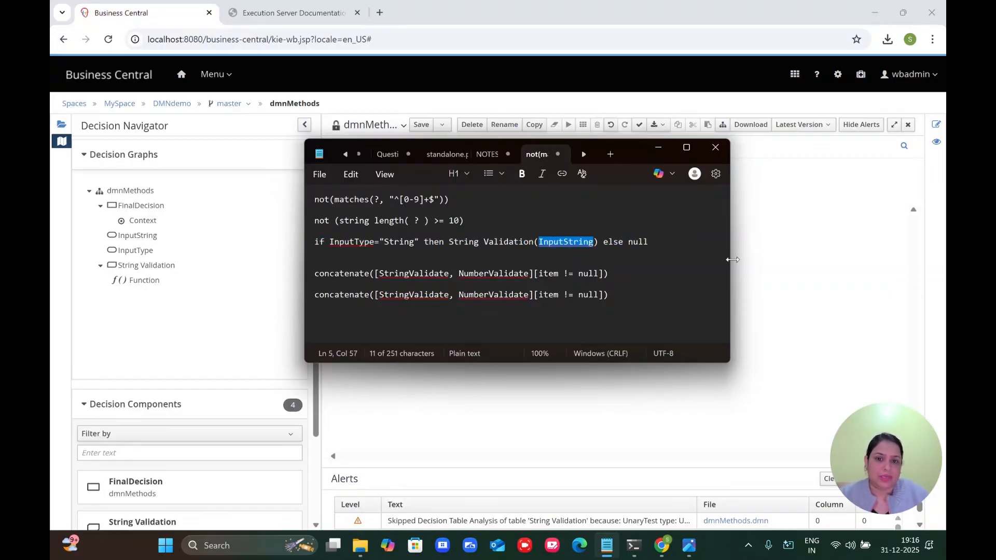
left_click(778, 296)
Step: Add (InputString) after String Validation in StringResult's expression, then open the entry's details
double_click(579, 260)
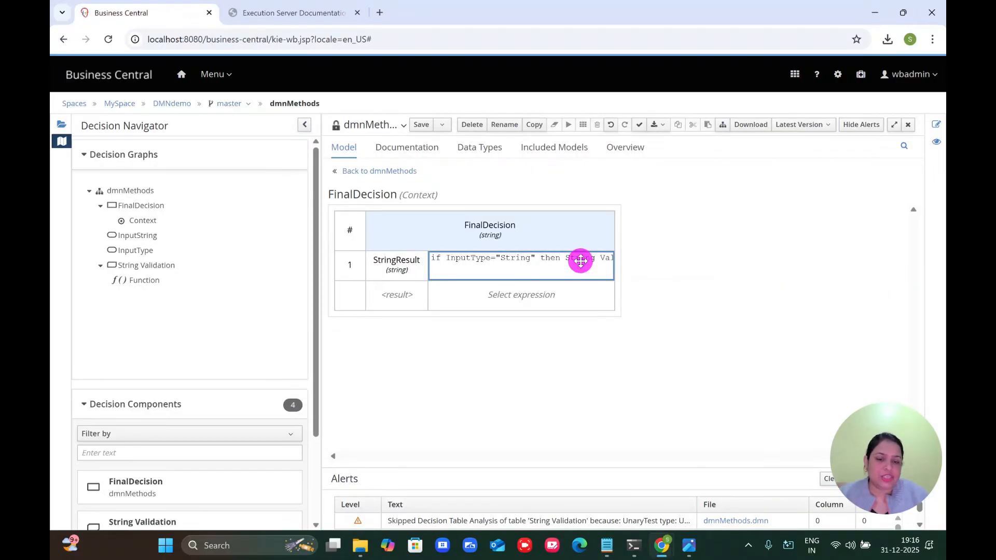
left_click(584, 258)
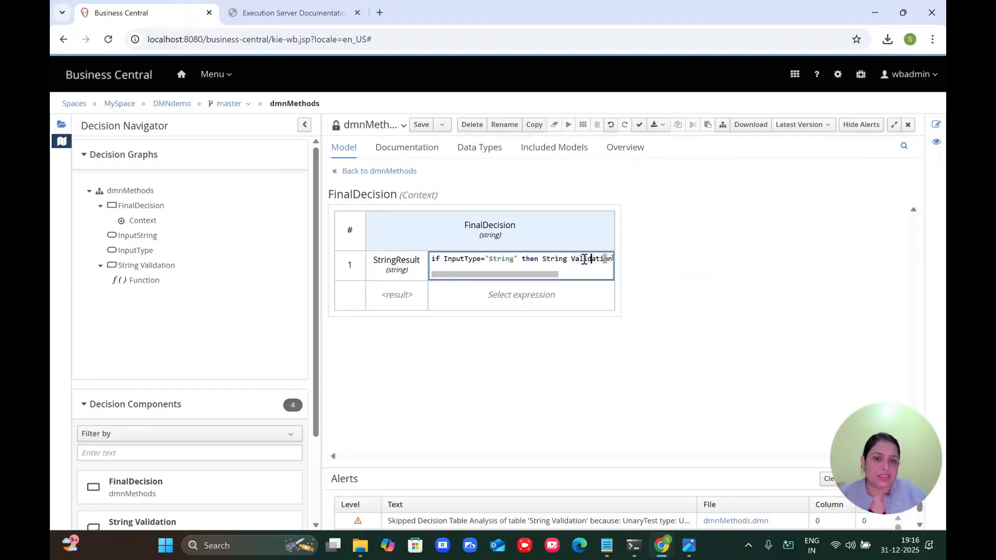
key("End")
key("Left")
key("Left")
key("Left")
key("Left")
key("Left")
key("Left")
key("Left")
key("Left")
key("Left")
key("Left")
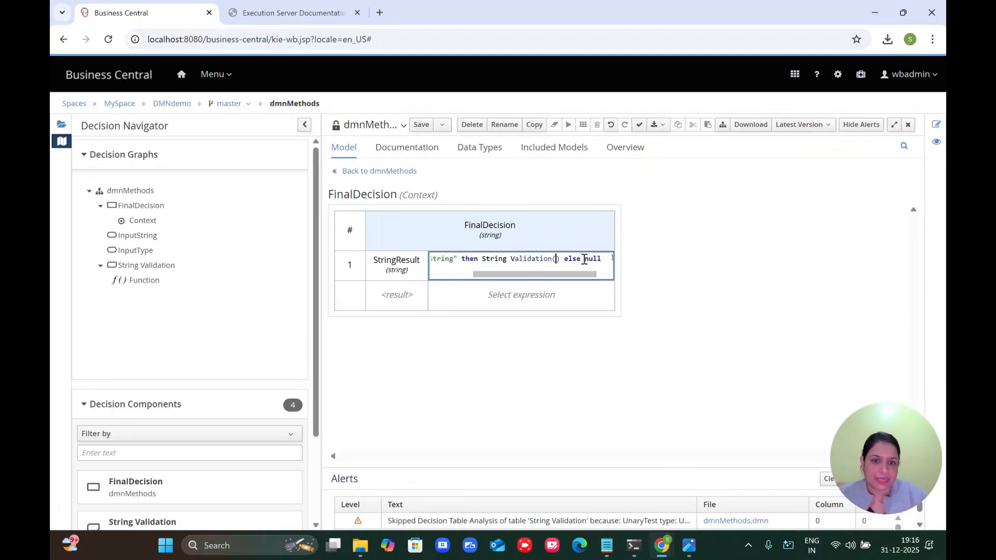
type("(InputString)")
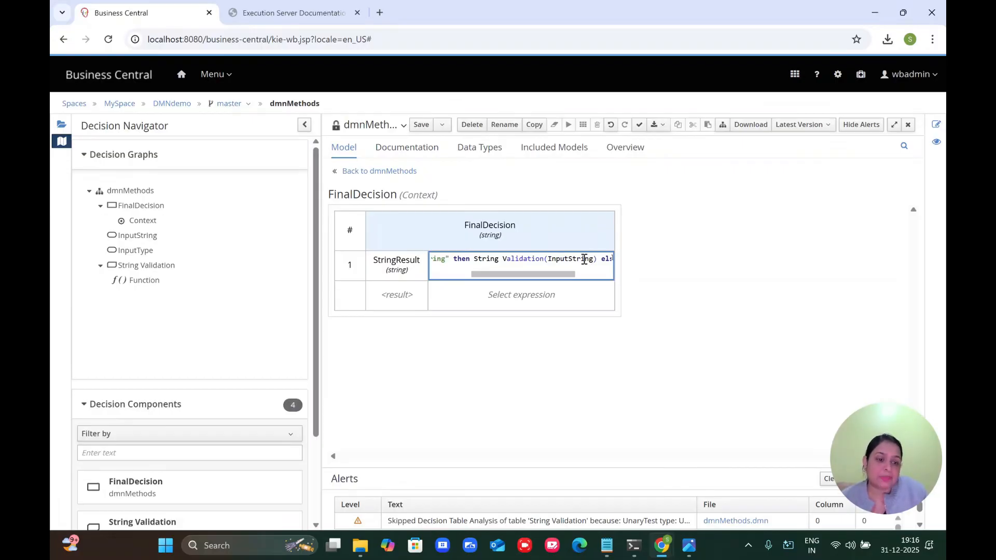
key("Left")
key("Left")
key("Left")
key("Left")
key("Left")
key("Left")
key("Left")
key("Left")
key("Left")
key("Left")
key("Left")
key("Left")
key("Left")
key("Left")
key("Left")
key("Left")
key("Left")
key("Left")
key("Left")
key("Left")
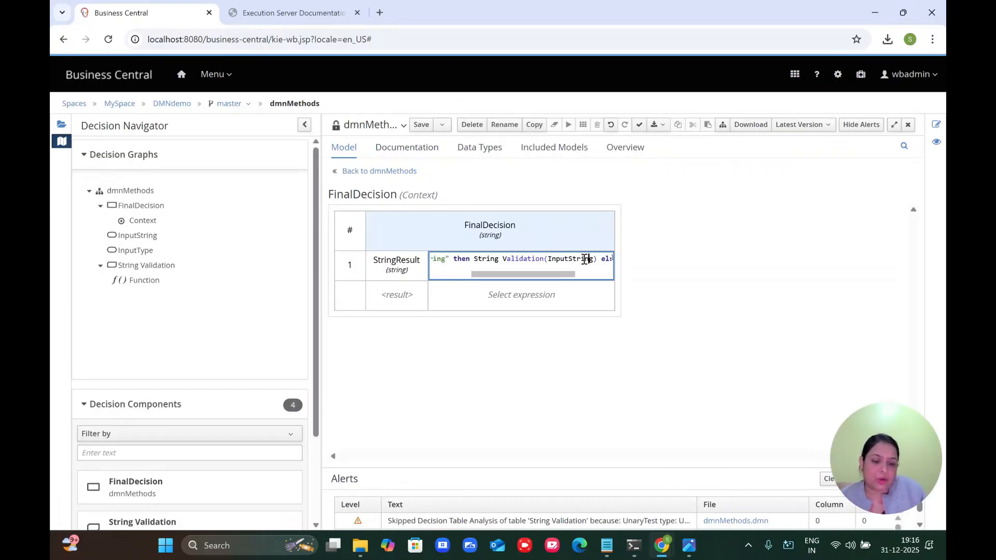
key("Left")
key("Left")
key("Left")
key("Left")
key("Left")
key("Left")
key("Left")
key("Left")
key("Left")
key("Left")
key("Left")
key("Left")
key("Left")
key("Left")
key("Left")
key("Left")
key("Left")
key("Left")
key("Left")
key("Left")
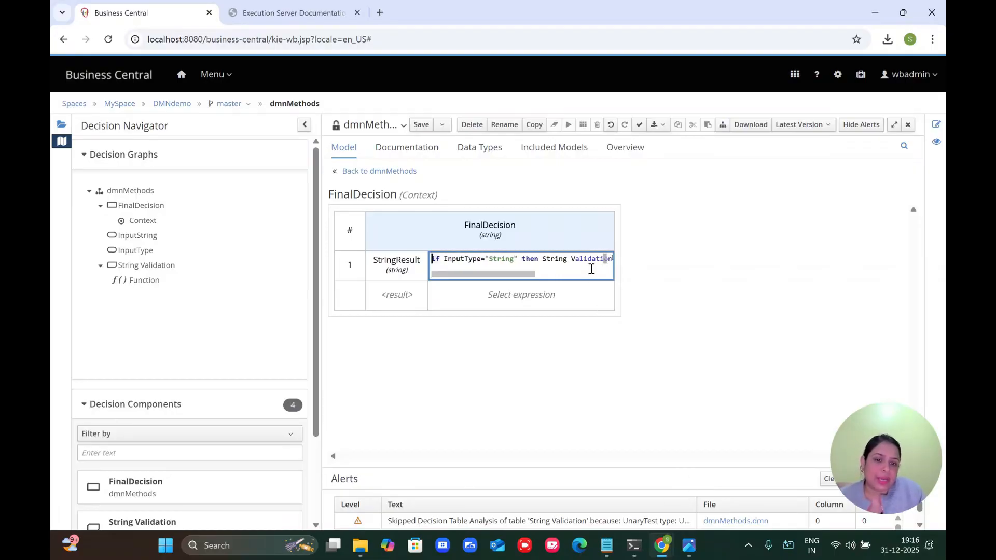
double_click(406, 264)
key("ctrl+c")
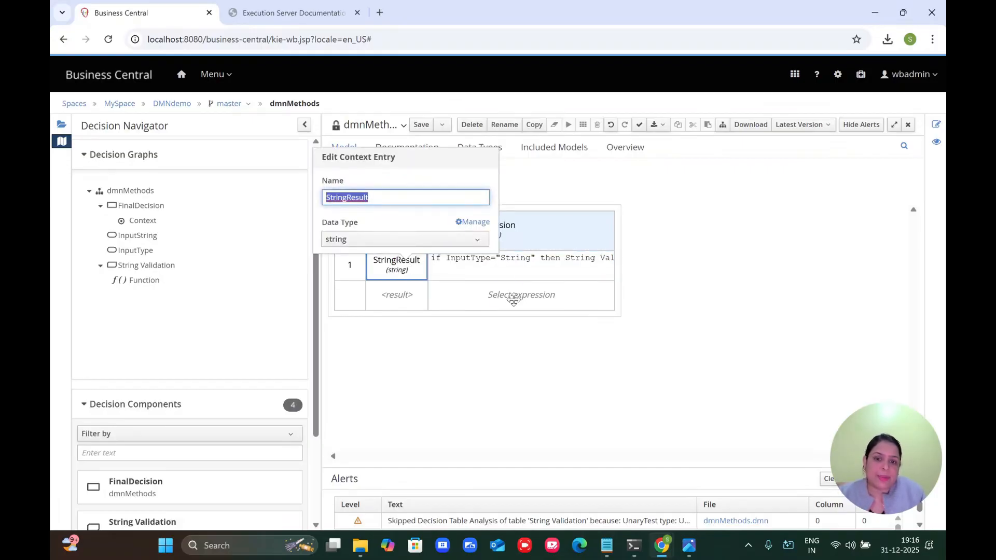
Step: Make FinalDecision's result row a literal expression containing StringResult
left_click(508, 297)
left_click(483, 187)
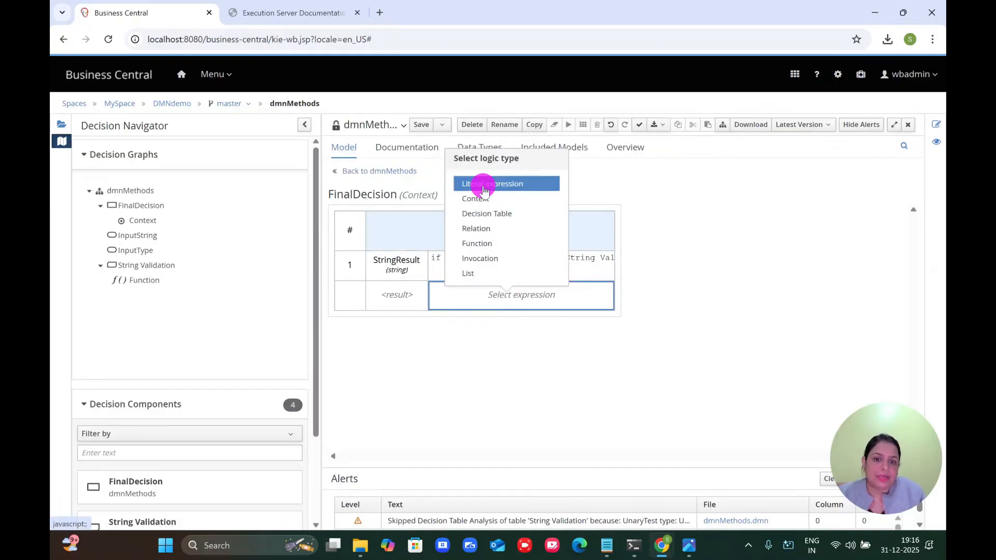
double_click(472, 304)
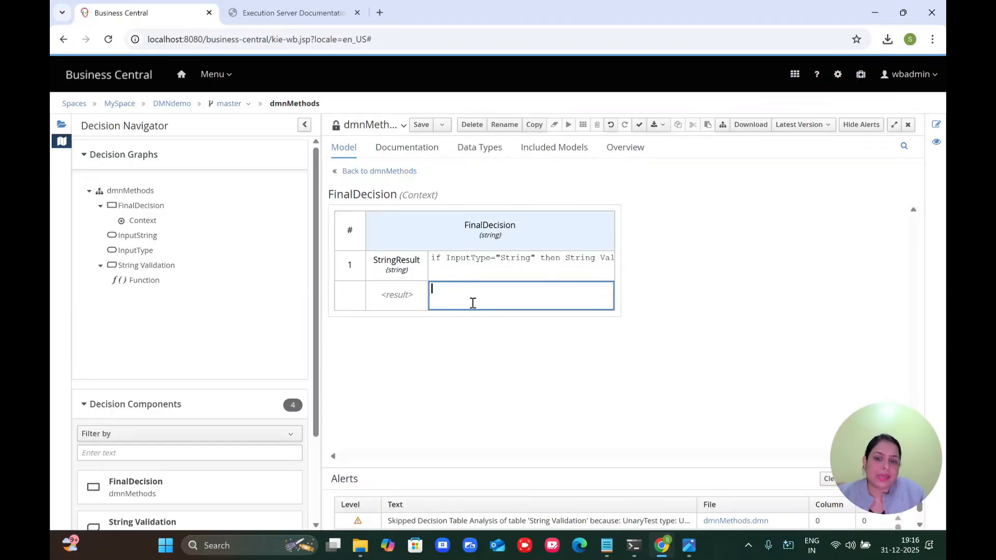
key("ctrl+v")
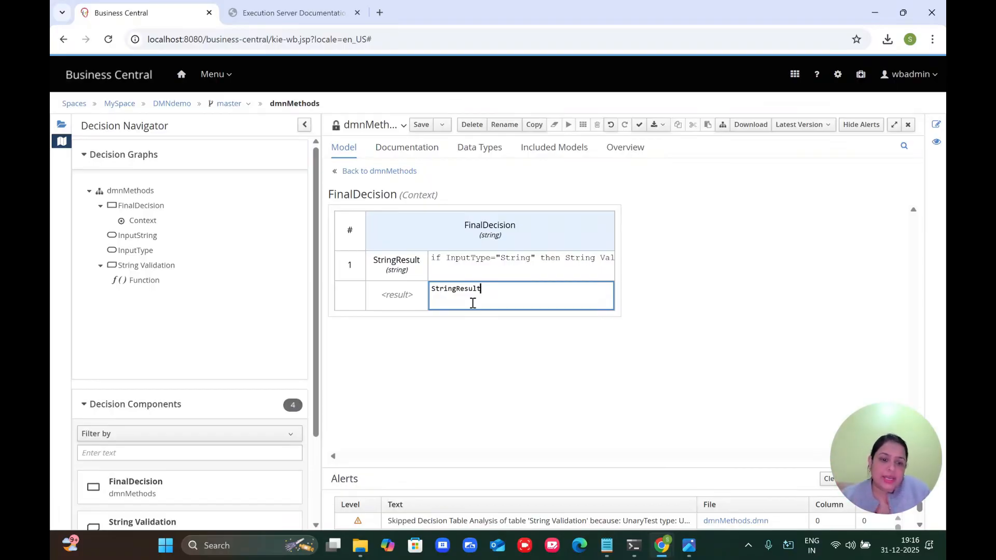
Step: Check the StringResult entry against the reference notes and commit it unchanged
left_click(607, 544)
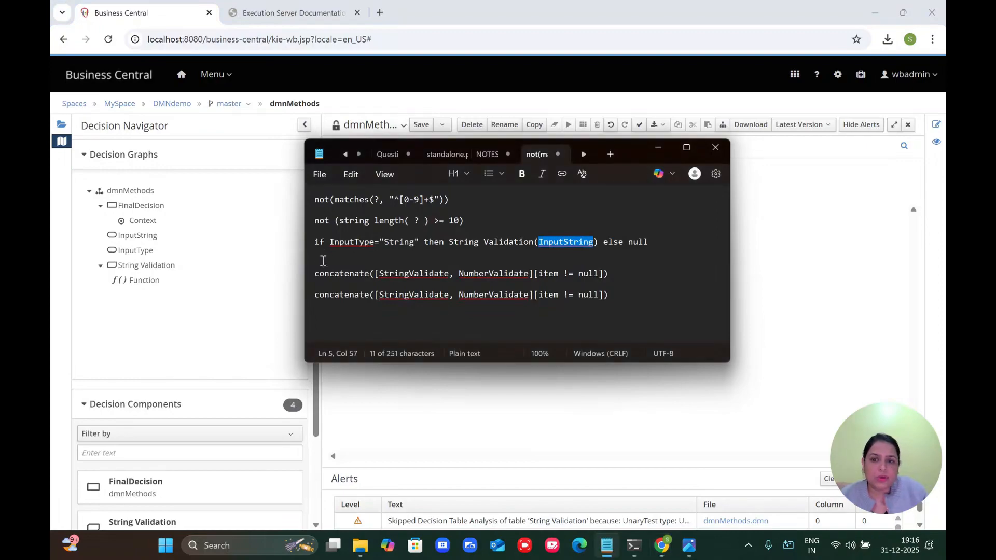
triple_click(311, 244)
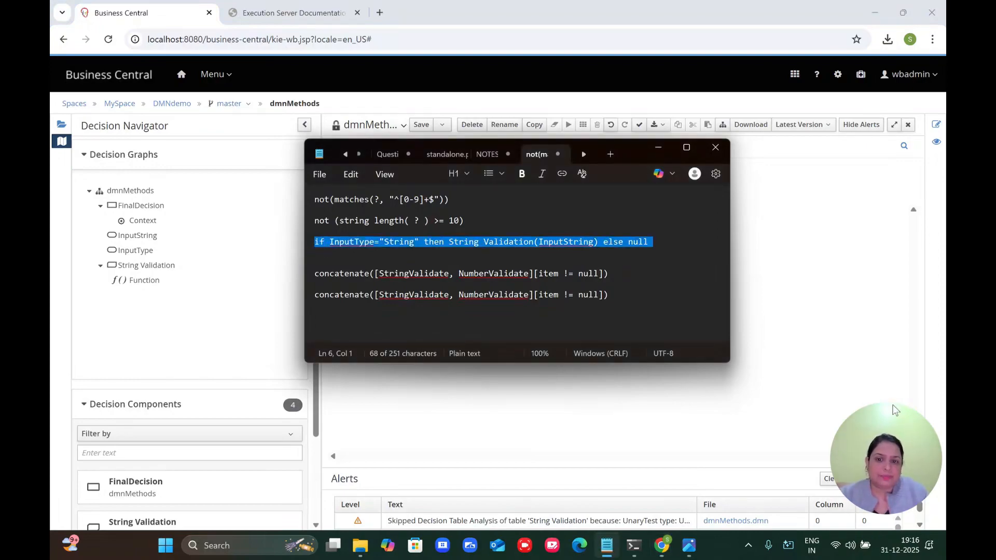
left_click(870, 377)
double_click(547, 265)
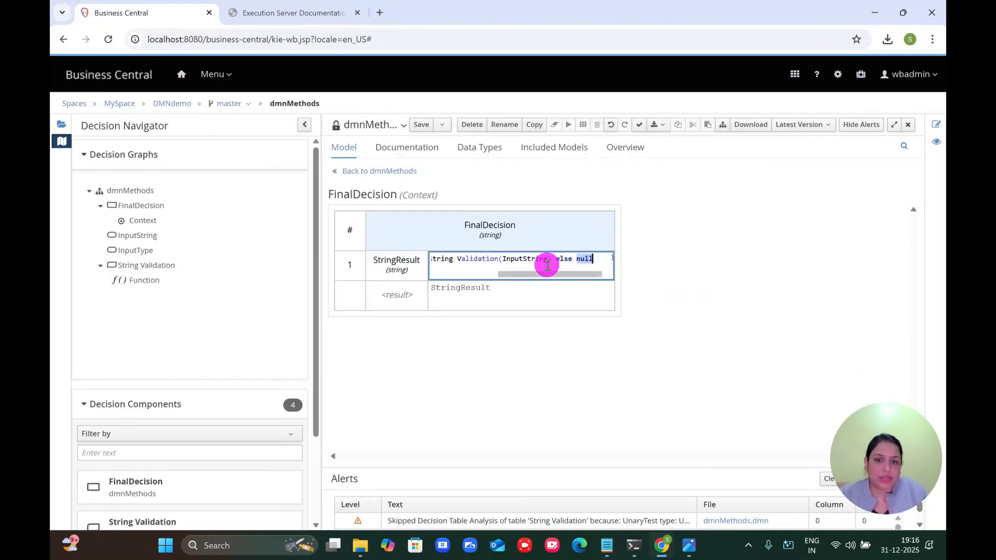
key("Return")
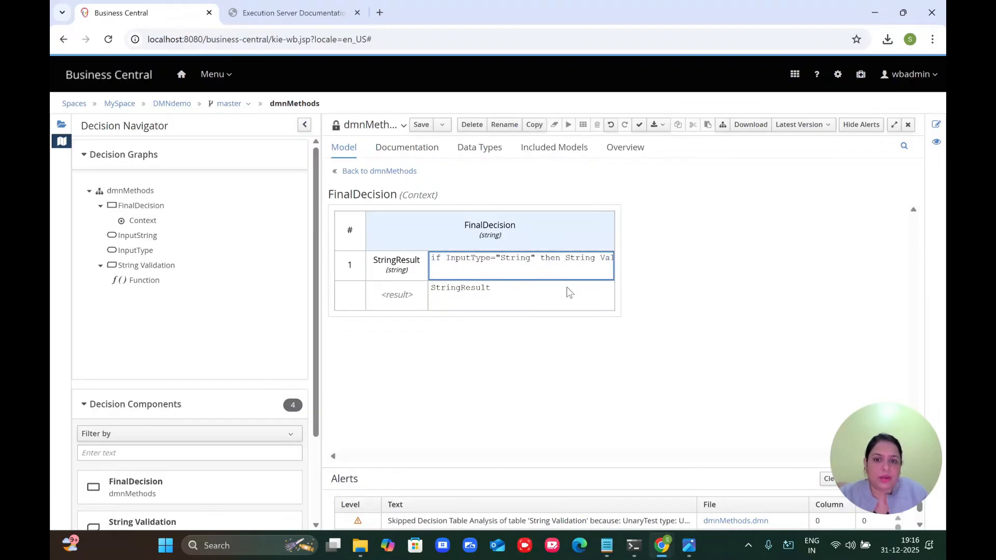
left_click(508, 292)
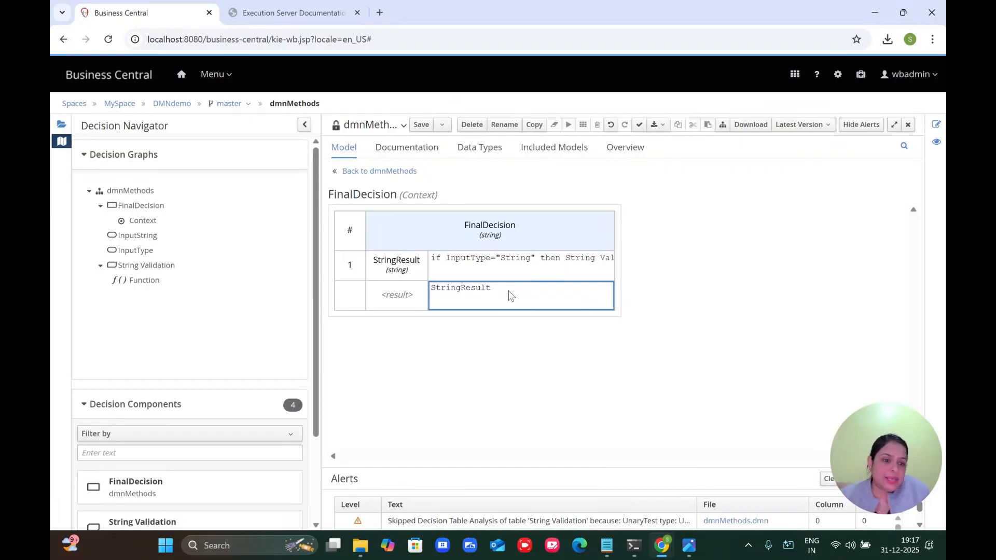
Step: Save dmnMethods, then read the whole StringResult expression calling String Validation on InputString
left_click(475, 231)
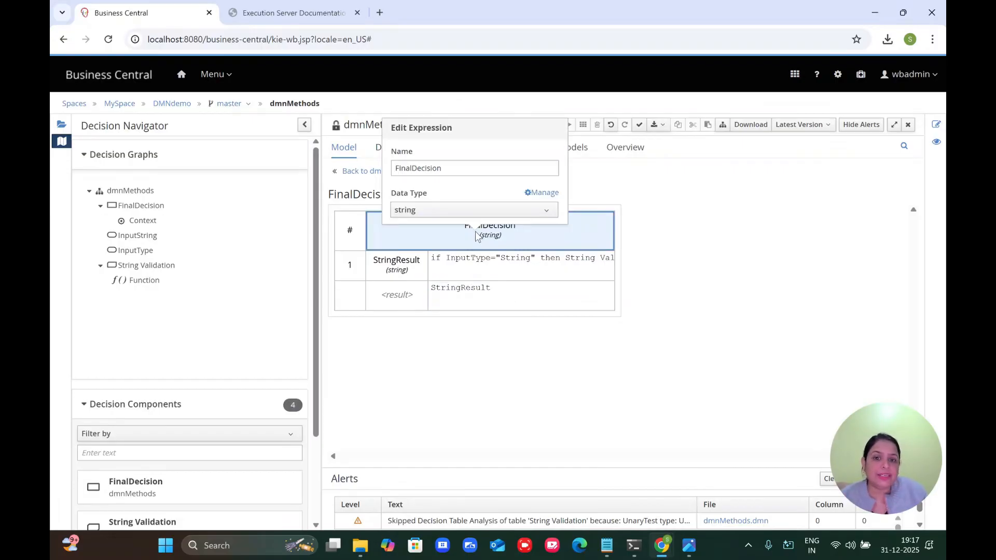
left_click(665, 286)
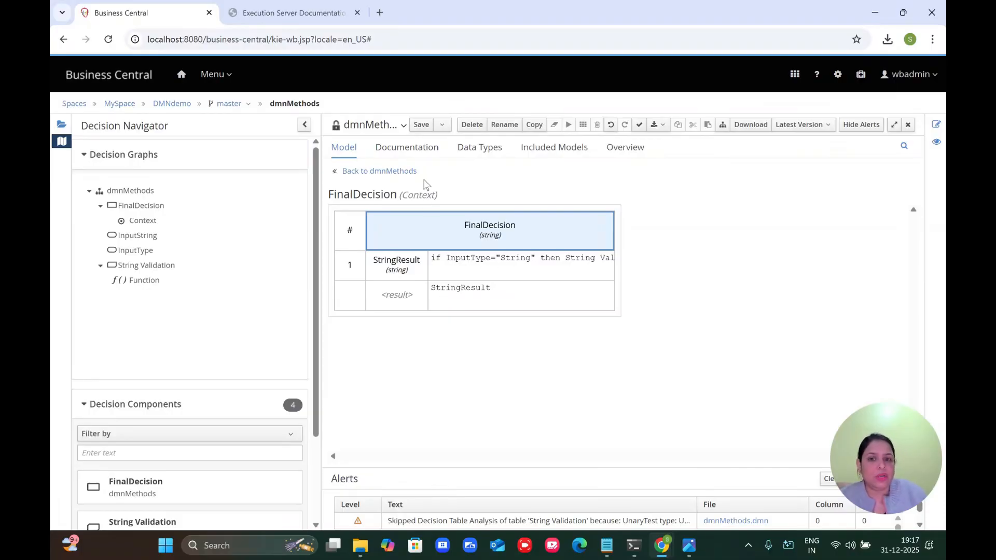
left_click(420, 125)
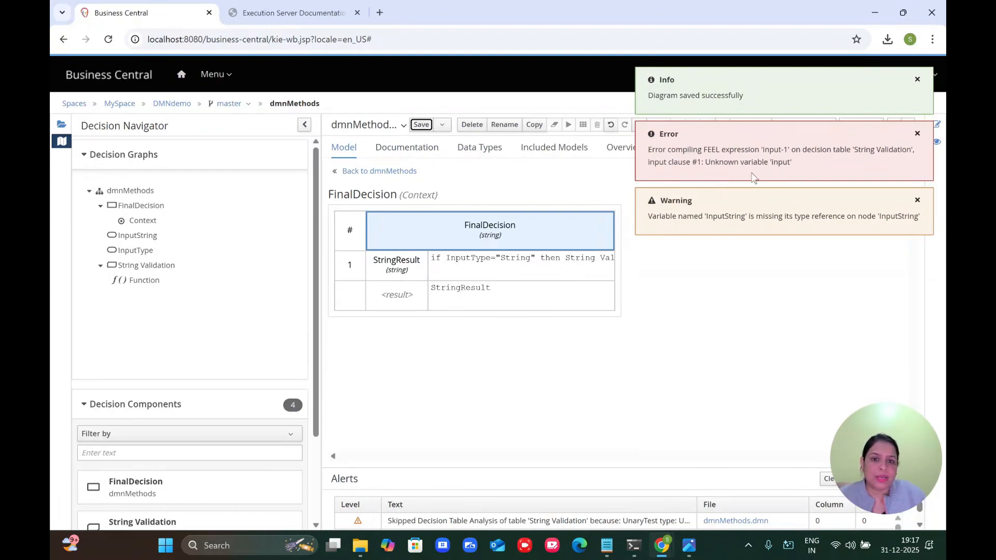
double_click(500, 269)
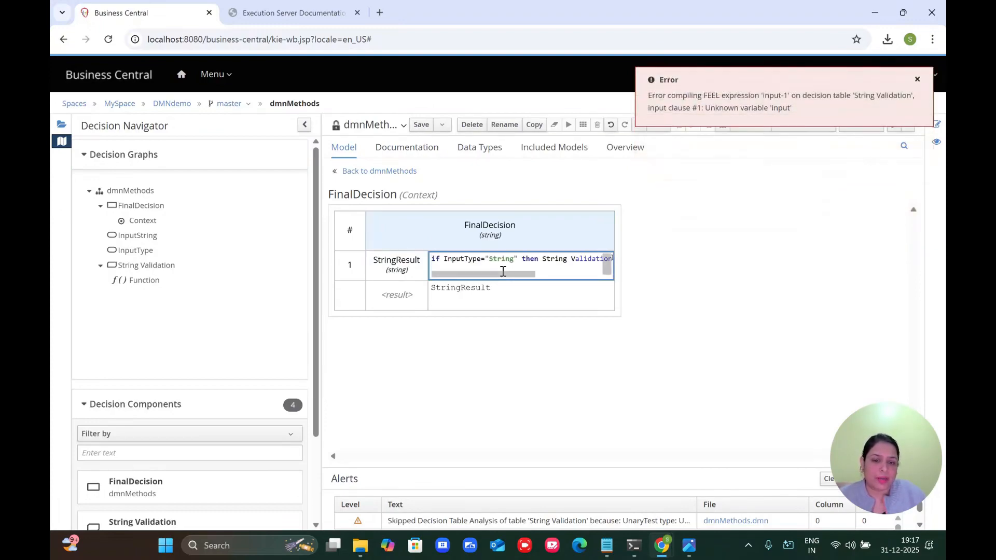
key("Right")
key("Right")
key("Right")
key("Right")
key("Right")
key("Right")
key("Right")
key("Right")
key("Right")
key("Right")
key("Right")
key("Right")
key("Right")
key("Right")
key("Right")
key("Right")
key("Right")
key("Right")
key("Right")
key("Right")
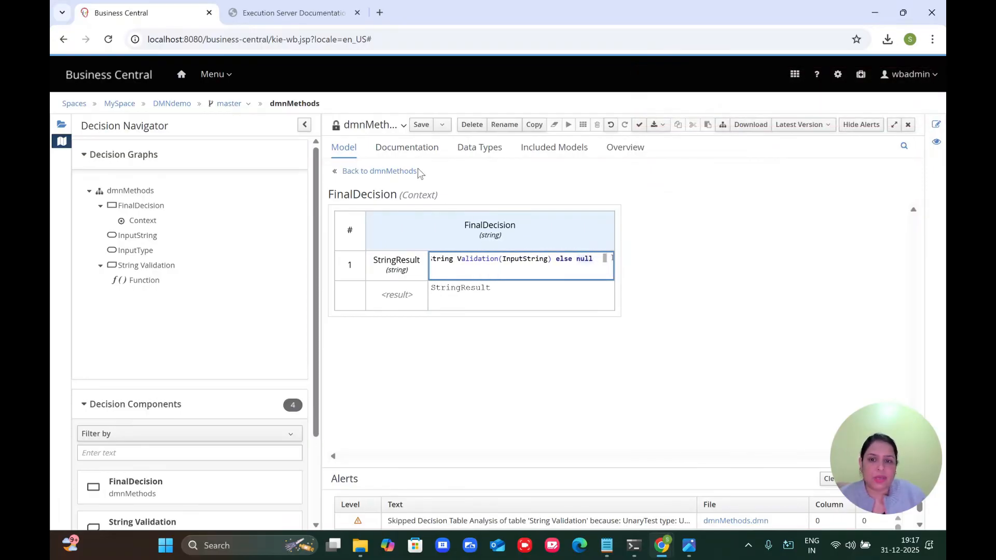
Step: Return to the decision graph and open the String Validation function for editing
left_click(396, 171)
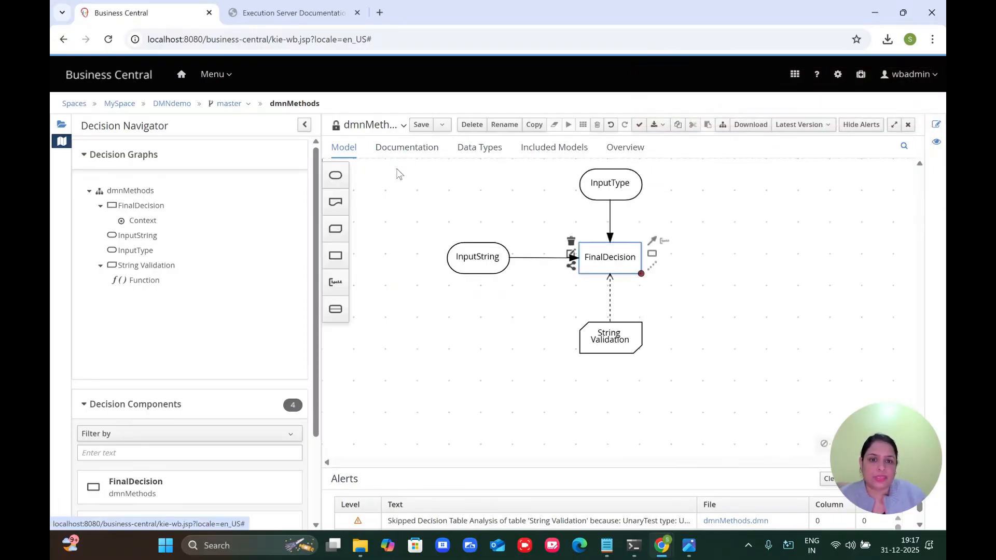
left_click(617, 186)
left_click(612, 183)
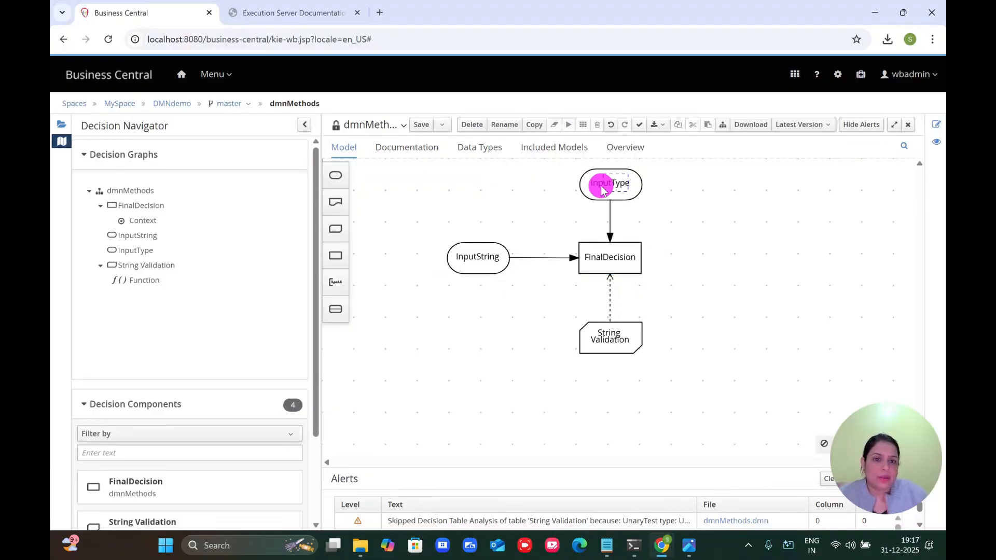
left_click(591, 338)
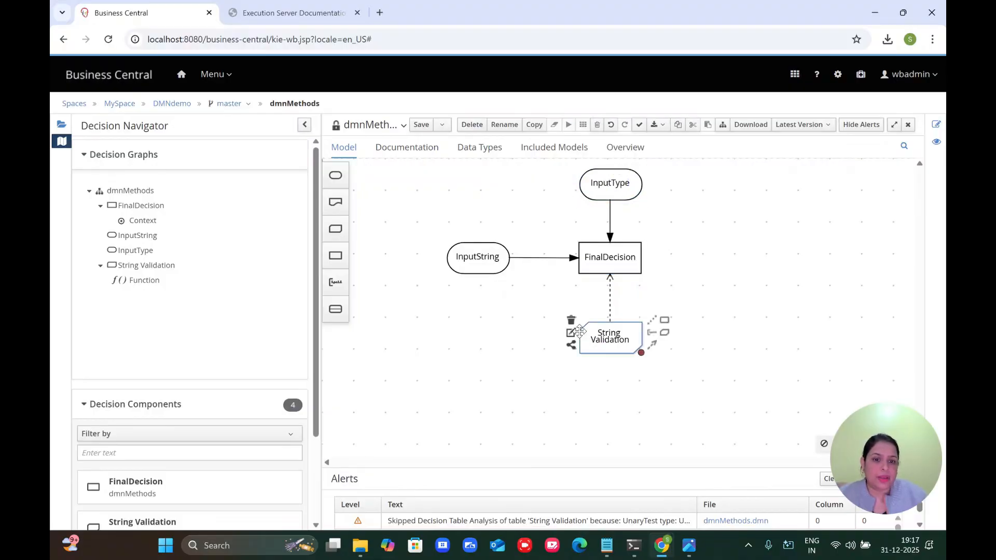
left_click(571, 334)
Step: Replace the input-1 column expression with a first attempt, 'varibel'
left_click(509, 314)
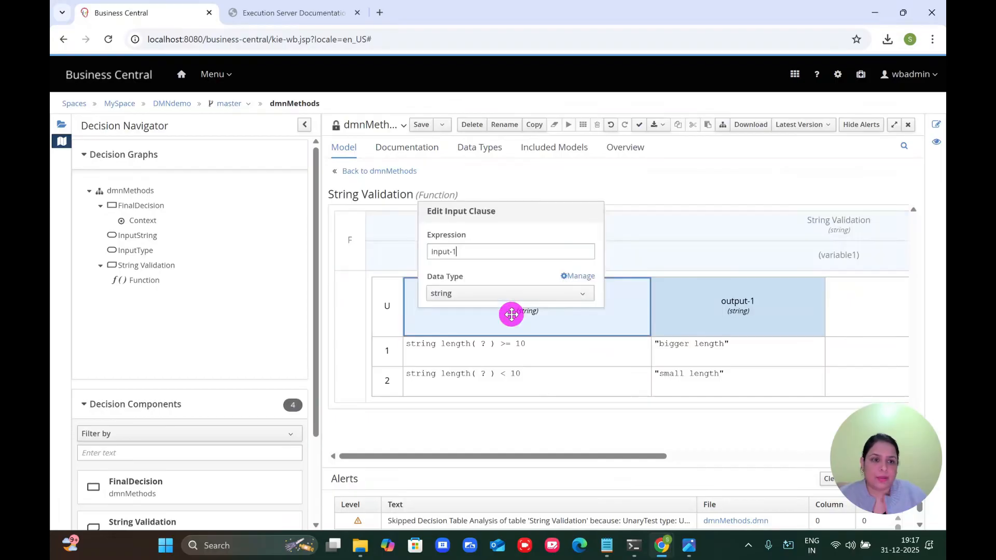
triple_click(488, 253)
type("Inout")
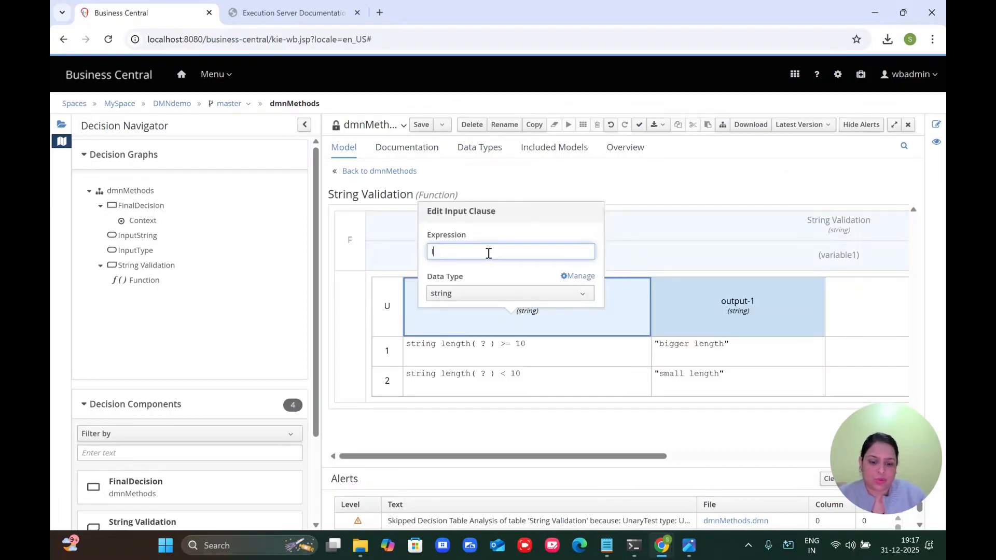
key("BackSpace")
key("BackSpace")
key("BackSpace")
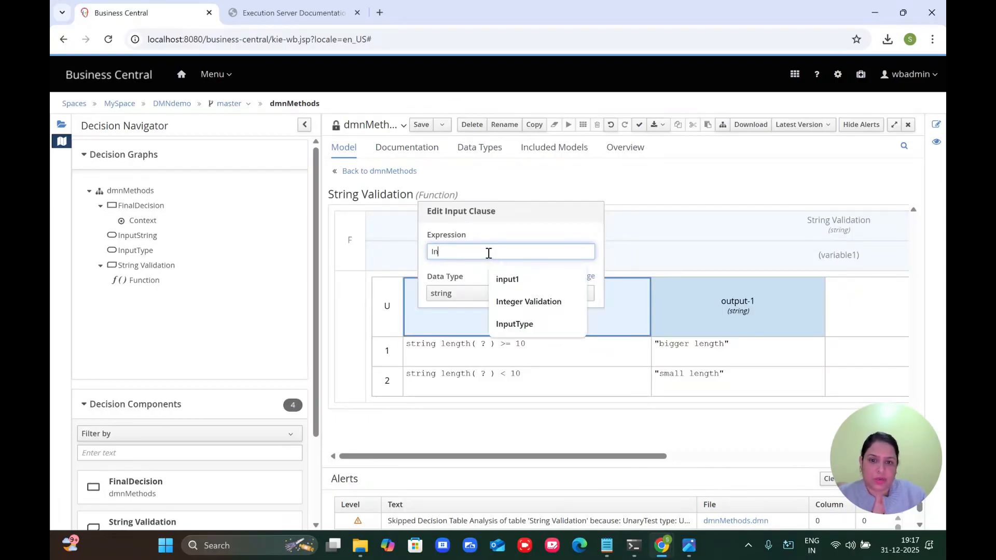
key("BackSpace")
key("BackSpace")
type("v")
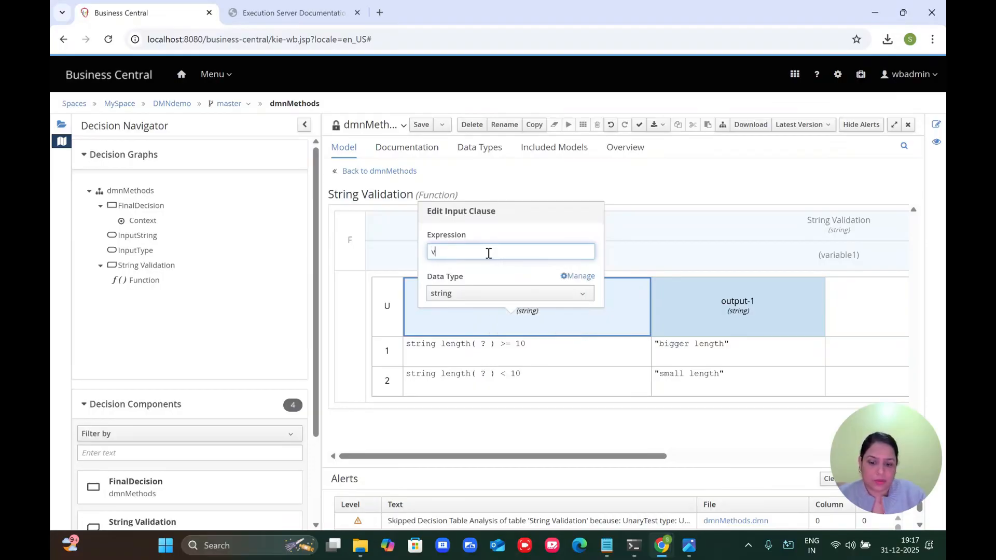
type("aribel")
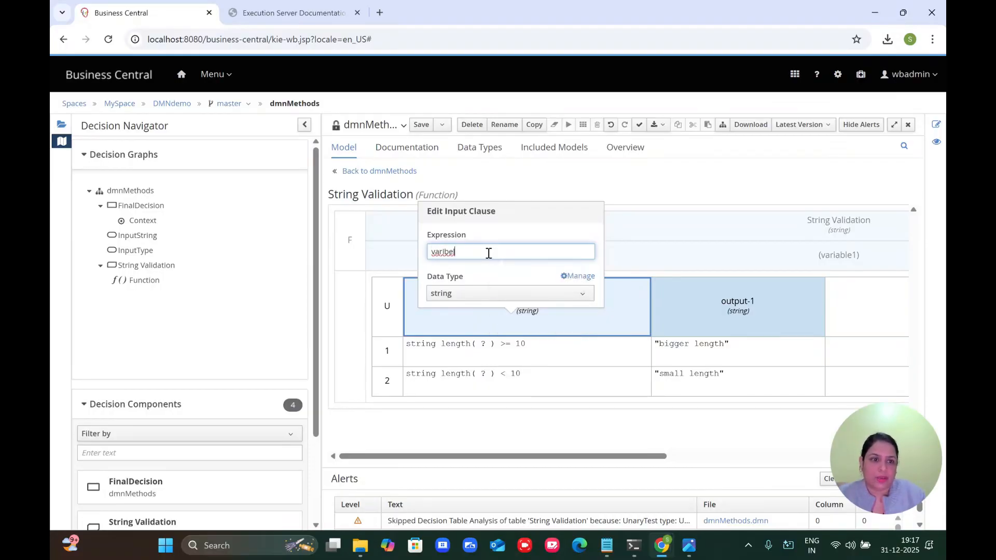
left_click(783, 258)
Step: Correct the input column expression to the parameter name variable1 and save the model
left_click(783, 258)
key("ctrl+c")
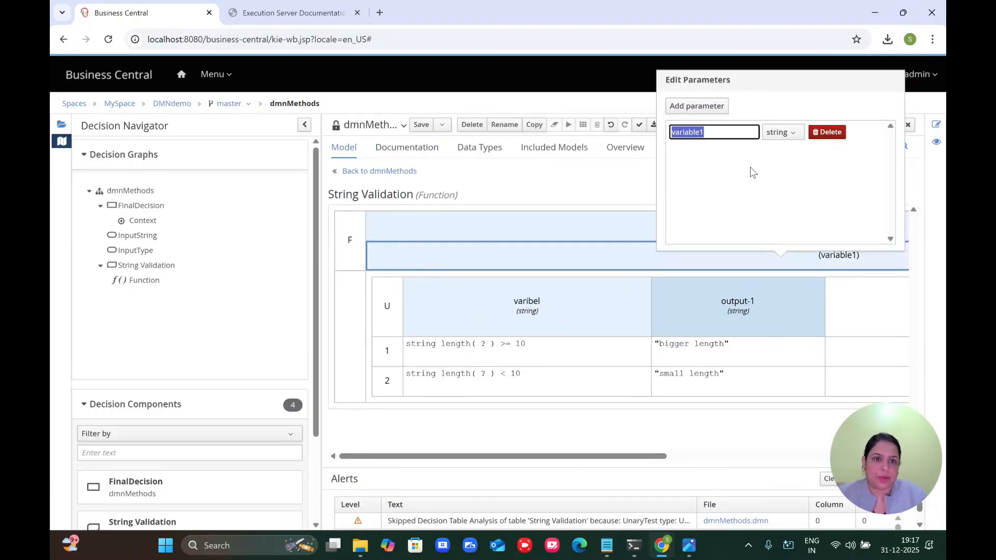
left_click(545, 311)
left_click(543, 310)
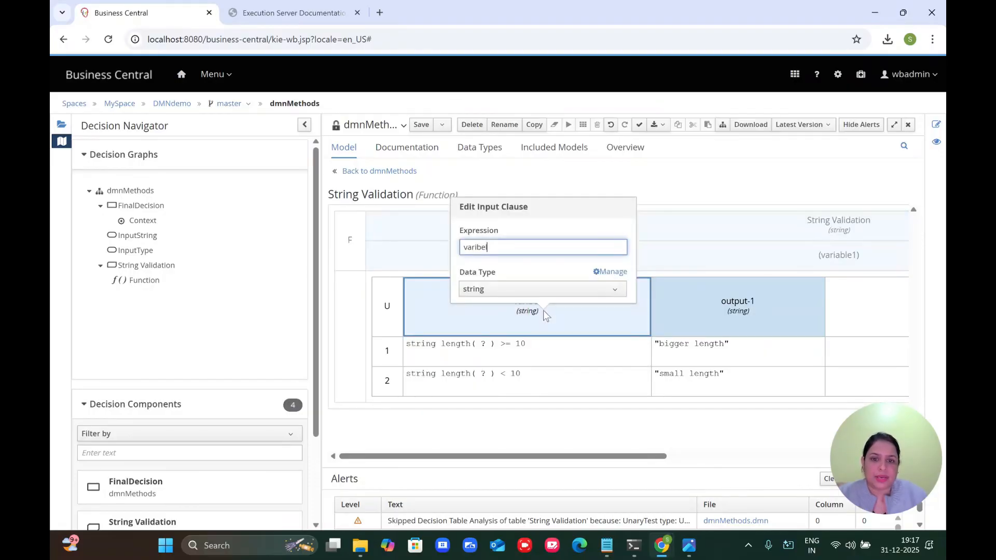
key("ctrl+a")
key("ctrl+v")
left_click(601, 176)
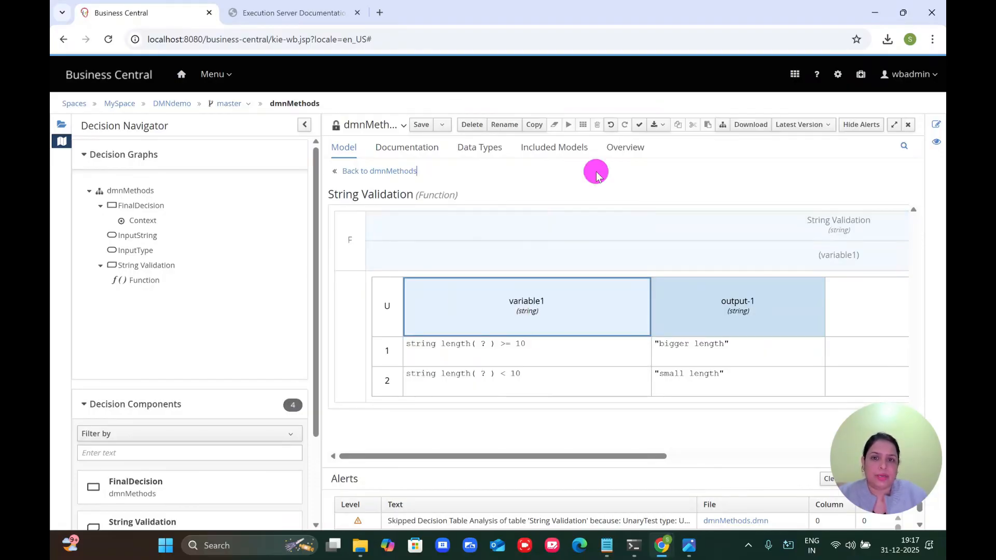
left_click(420, 125)
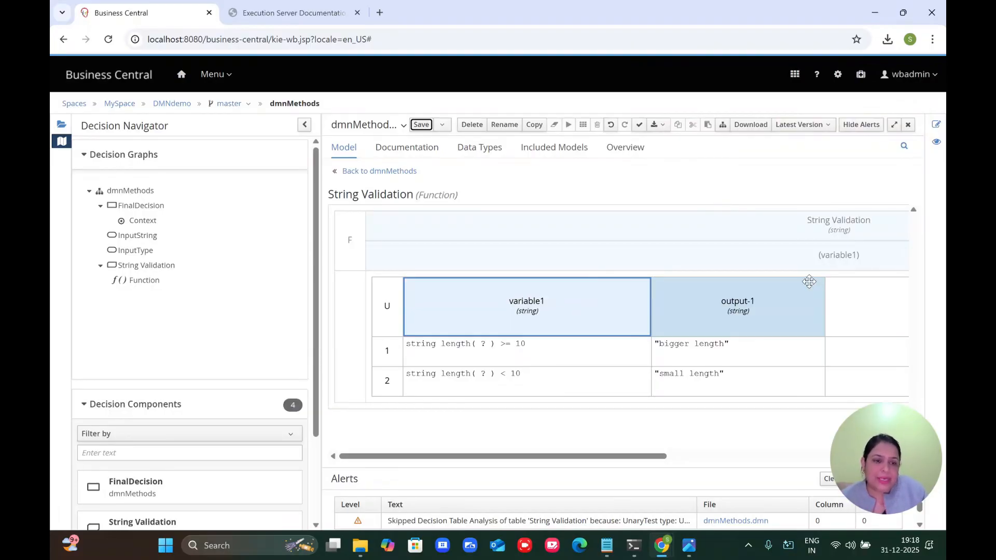
Step: Save dmnMethods, build and deploy the DMNdemo project, and view its deployment details
left_click(373, 171)
left_click(421, 125)
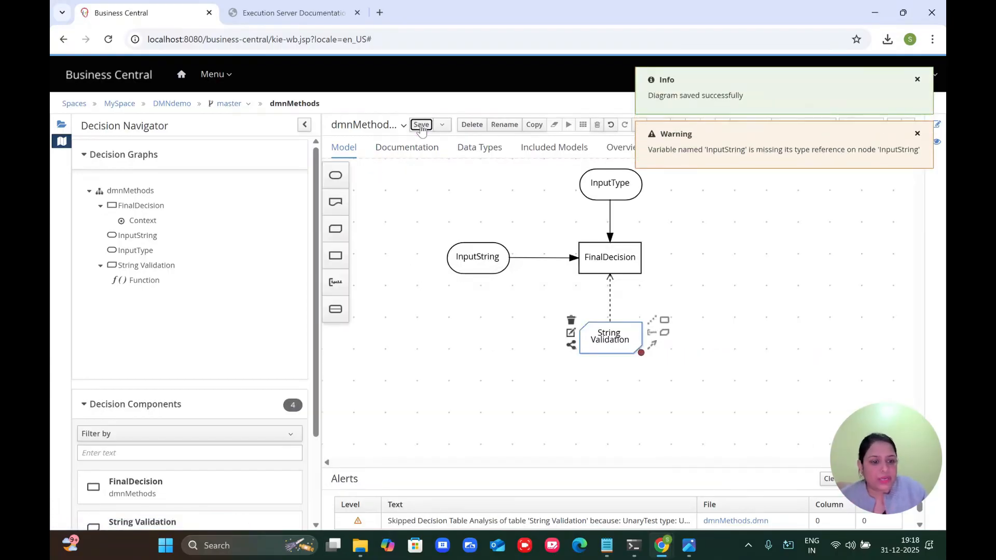
left_click(168, 103)
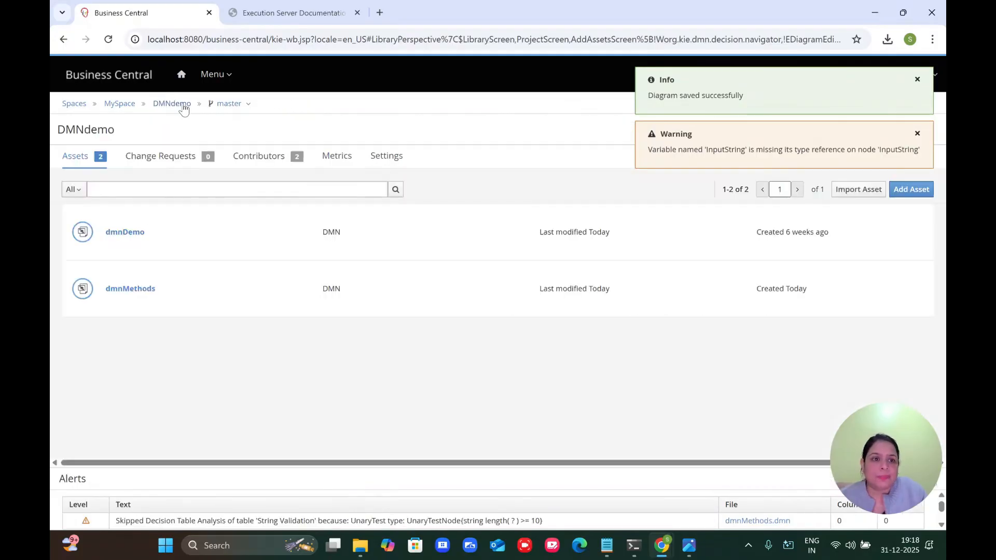
left_click(777, 130)
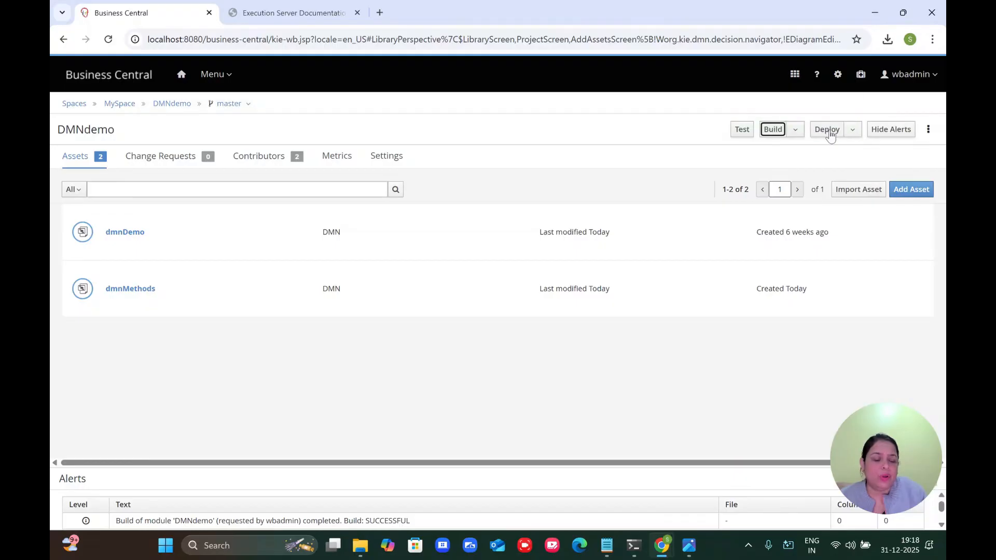
left_click(828, 130)
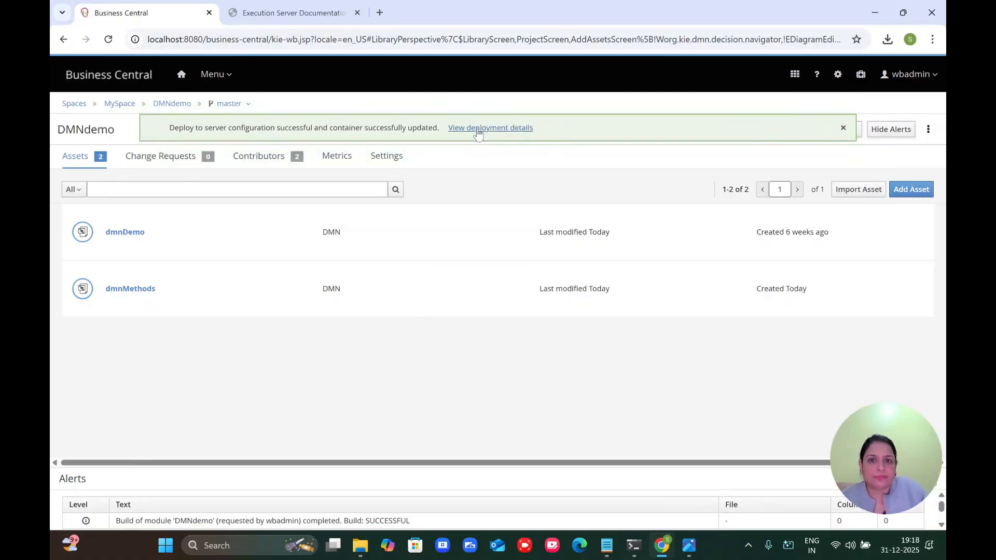
left_click(482, 131)
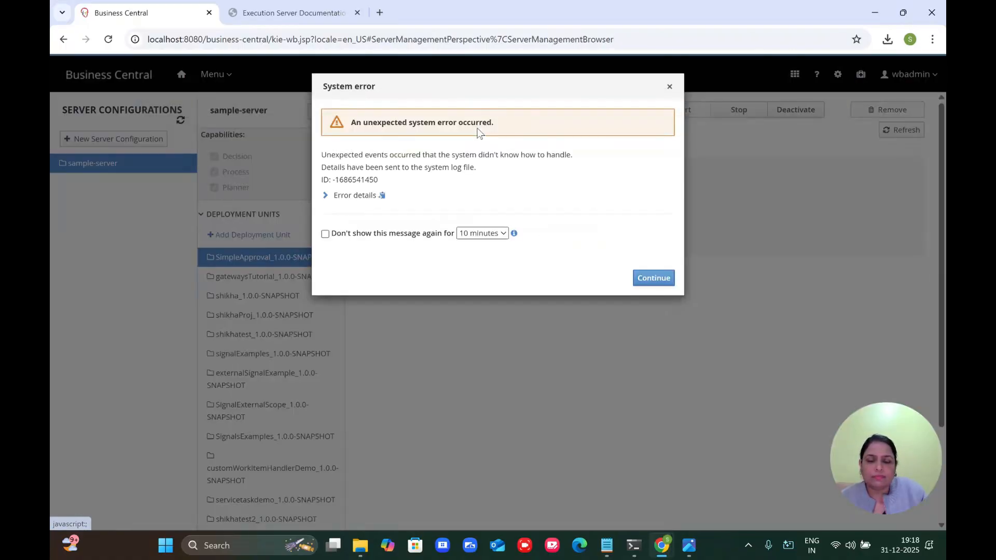
Step: Dismiss the error and open the DMNdemo_1.0.0-SNAPSHOT container's REST URL
left_click(668, 87)
scroll(251, 375, "down", 3)
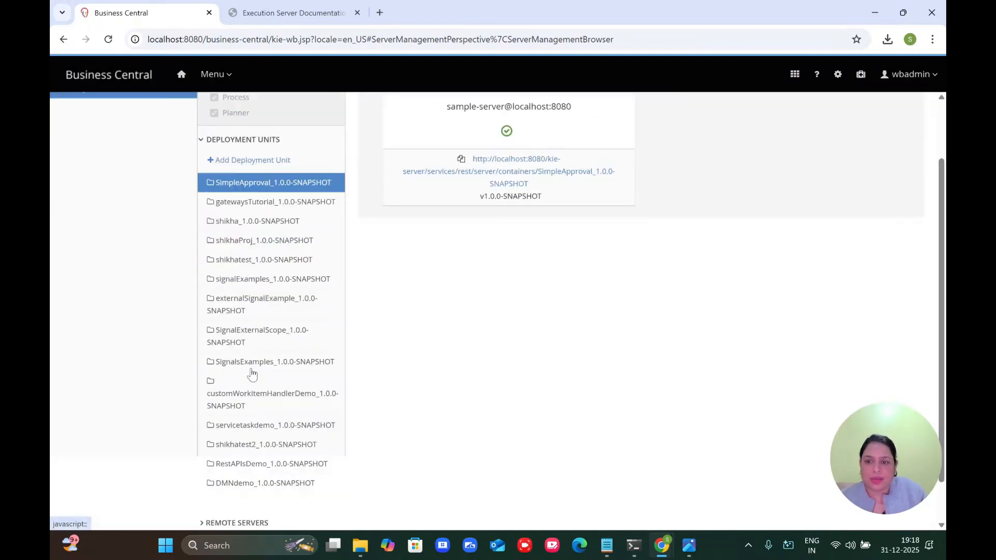
left_click(239, 435)
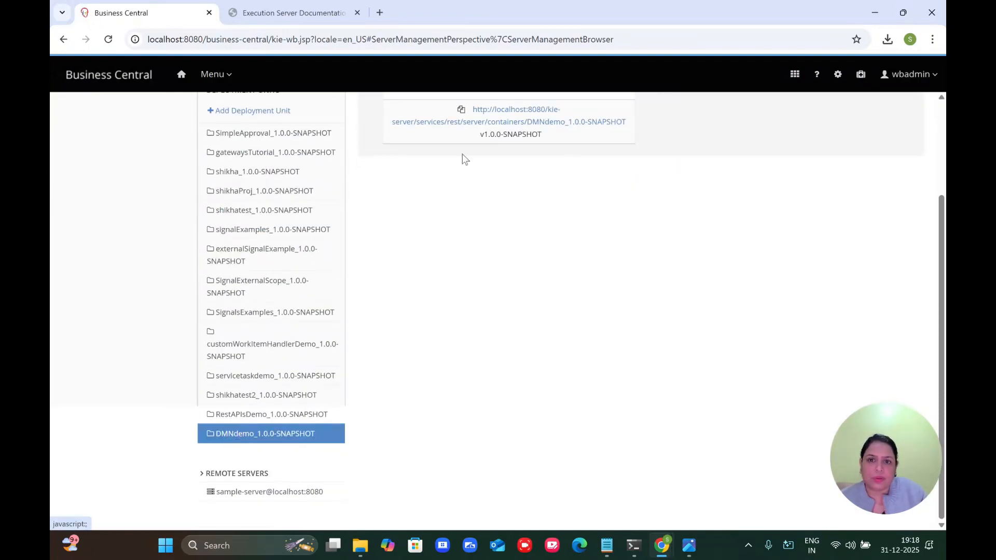
left_click(506, 123)
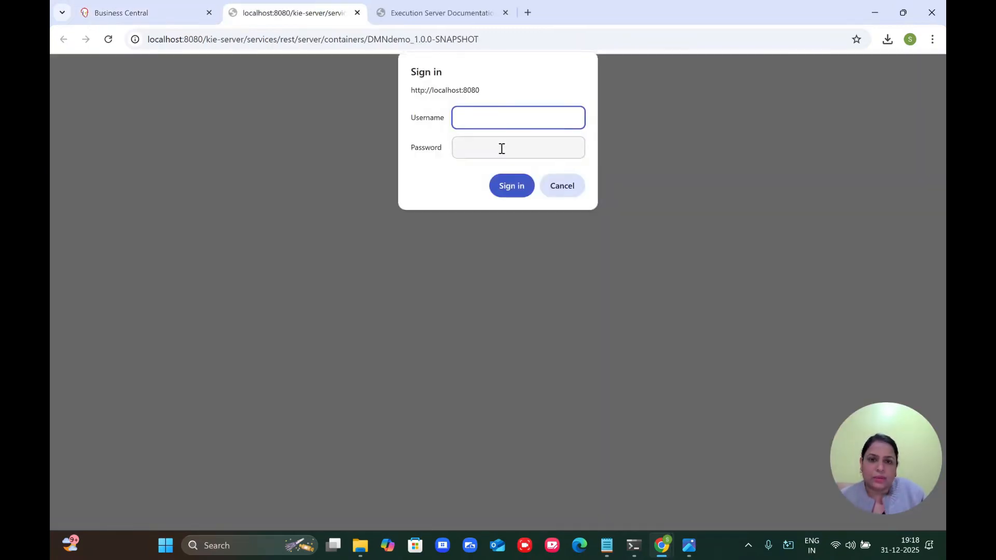
Step: Sign in with the admin password and select the container id DMNdemo_1.0.0-SNAPSHOT from the STARTED response
left_click(510, 145)
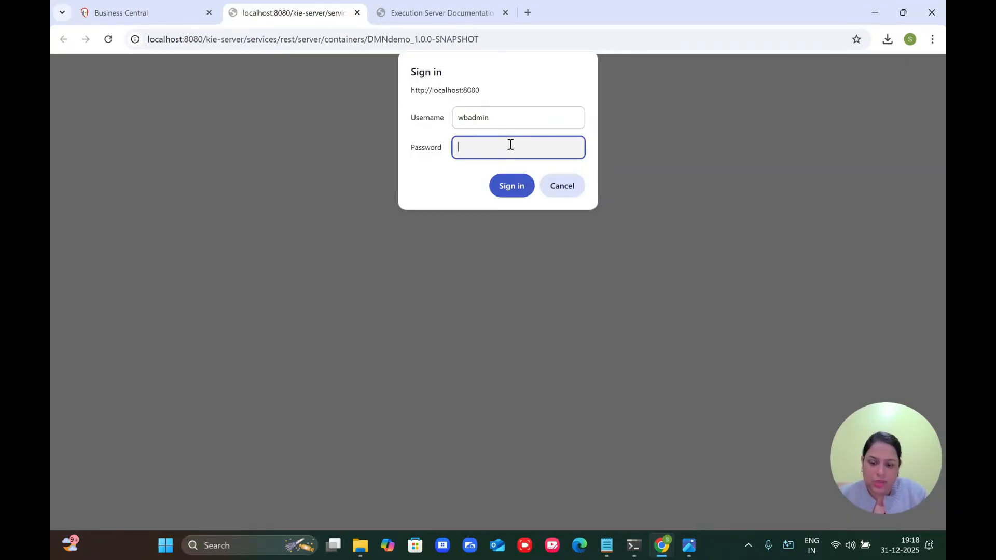
type("wbadmin")
key("Return")
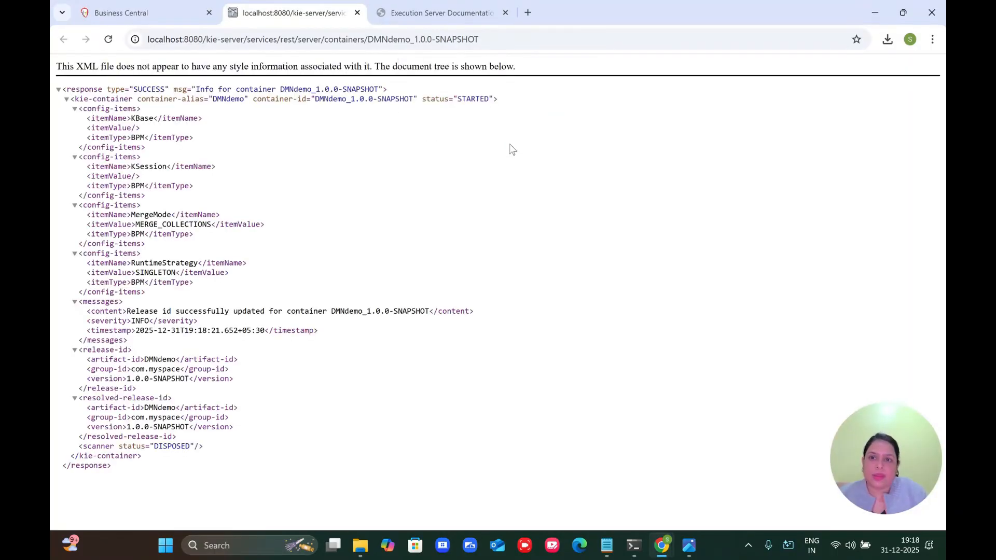
left_click_drag(318, 99, 414, 96)
key("ctrl+c")
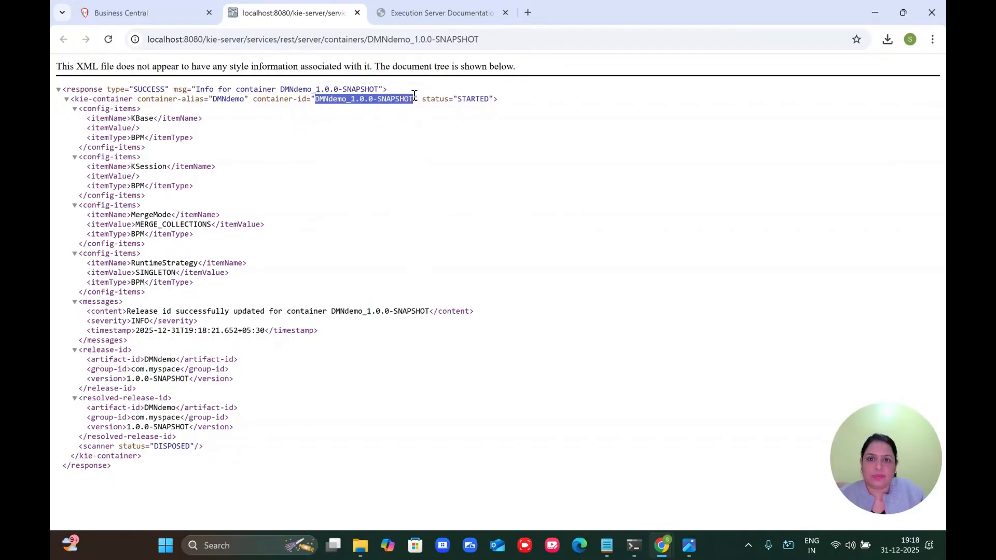
Step: Open the localhost Execution Server Documentation page and collapse sections down to the DMN endpoints
left_click(343, 39)
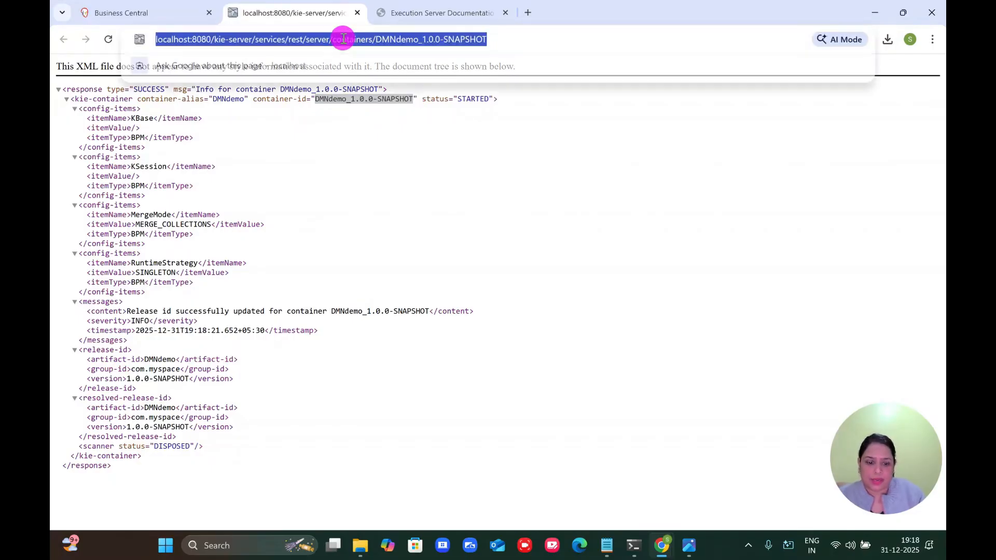
type("lo")
key("Down")
key("Down")
key("Down")
key("Down")
key("Down")
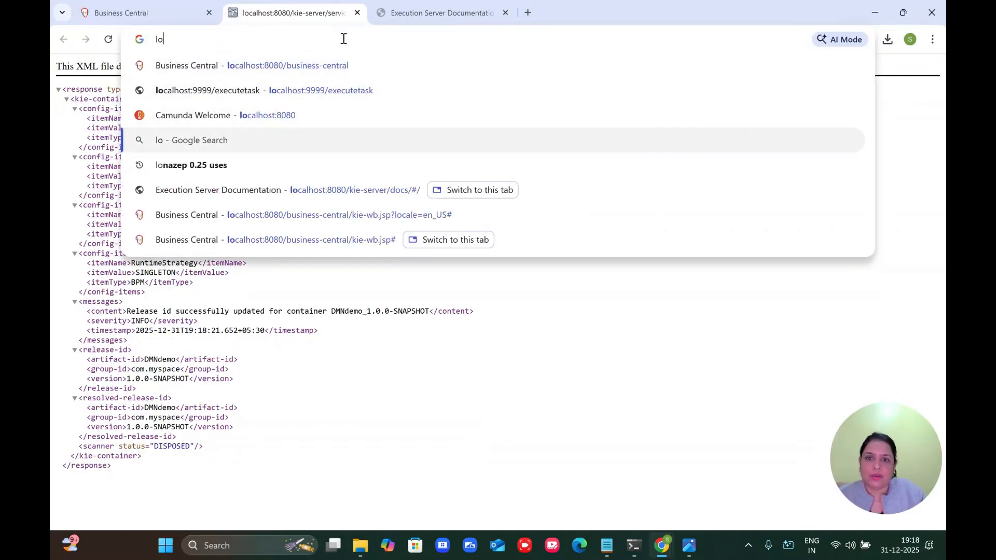
key("Return")
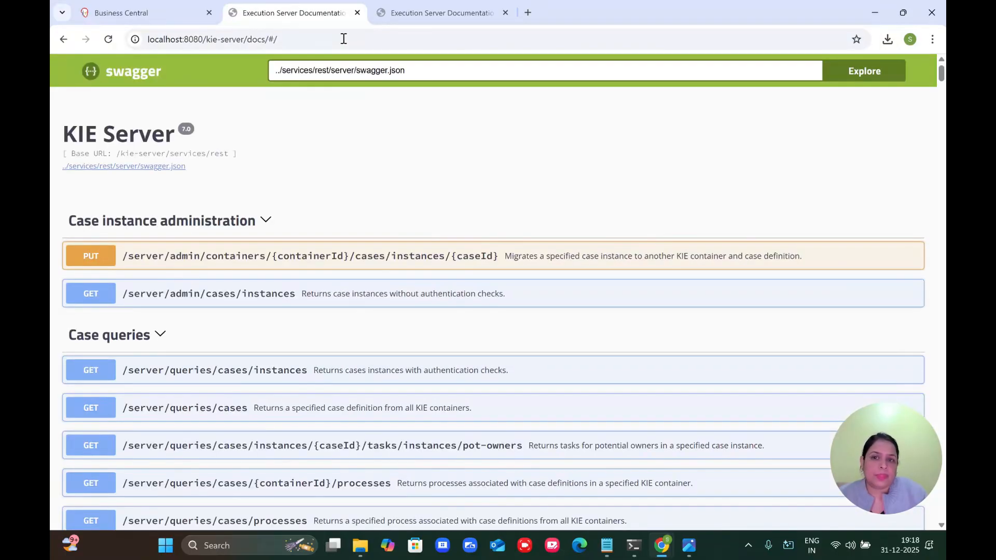
left_click(198, 220)
left_click(160, 258)
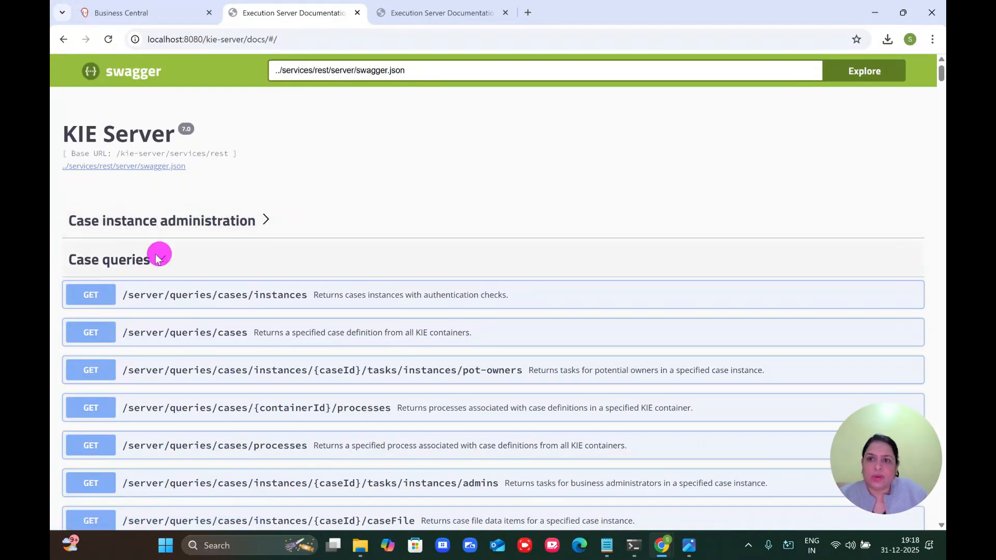
left_click(158, 296)
scroll(159, 299, "down", 2)
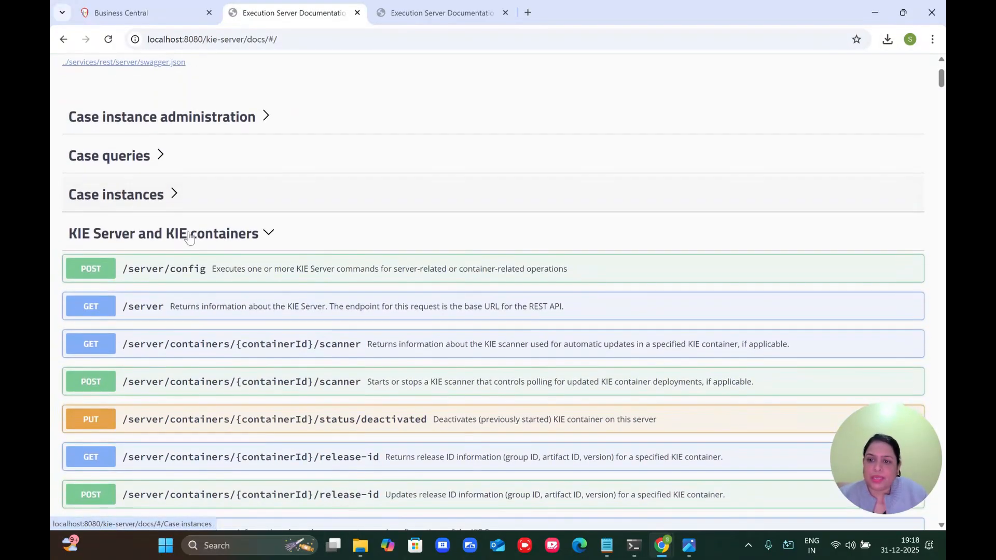
left_click(188, 228)
scroll(188, 222, "down", 3)
scroll(203, 221, "down", 3)
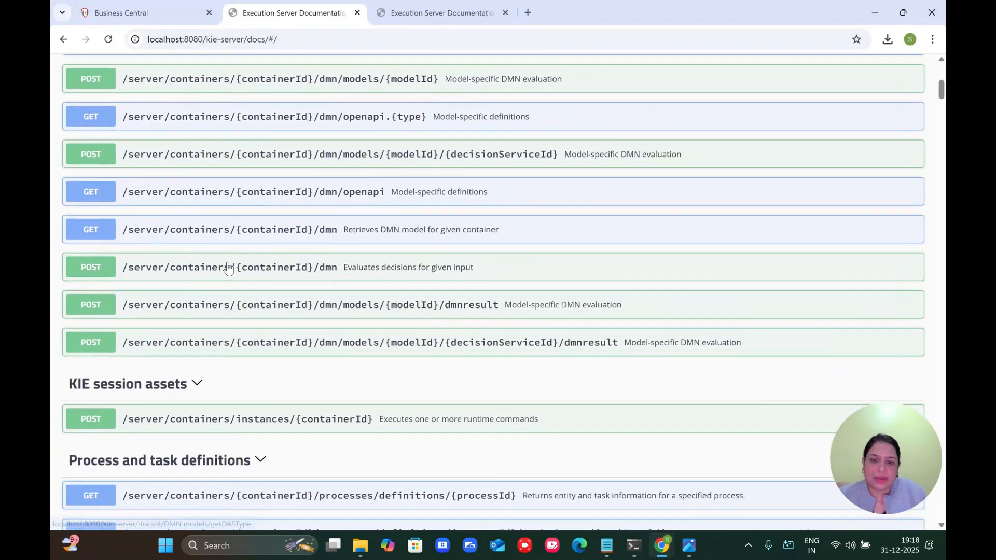
Step: Prepare the model-specific dmnresult call with containerId DMNdemo_1.0.0-SNAPSHOT
left_click(385, 303)
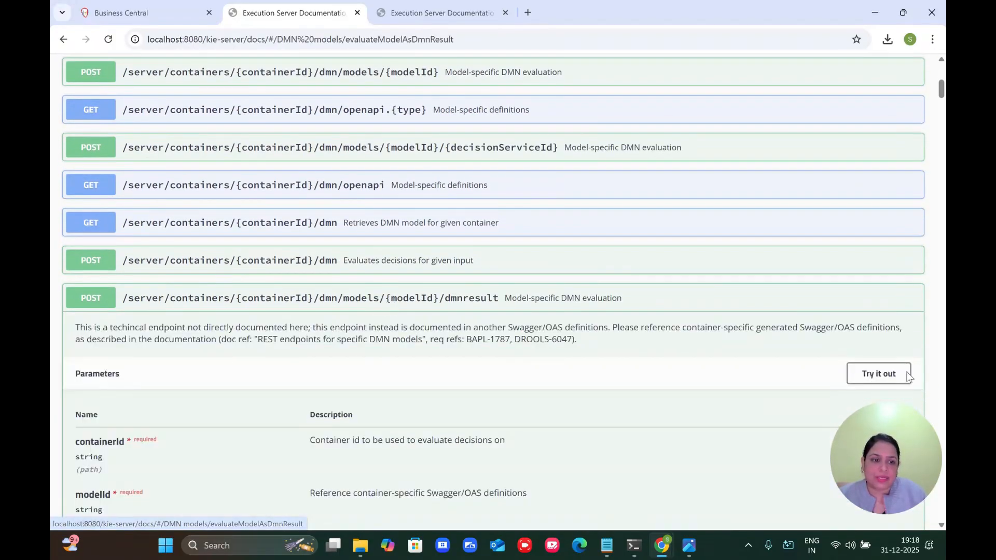
left_click(862, 371)
left_click(420, 459)
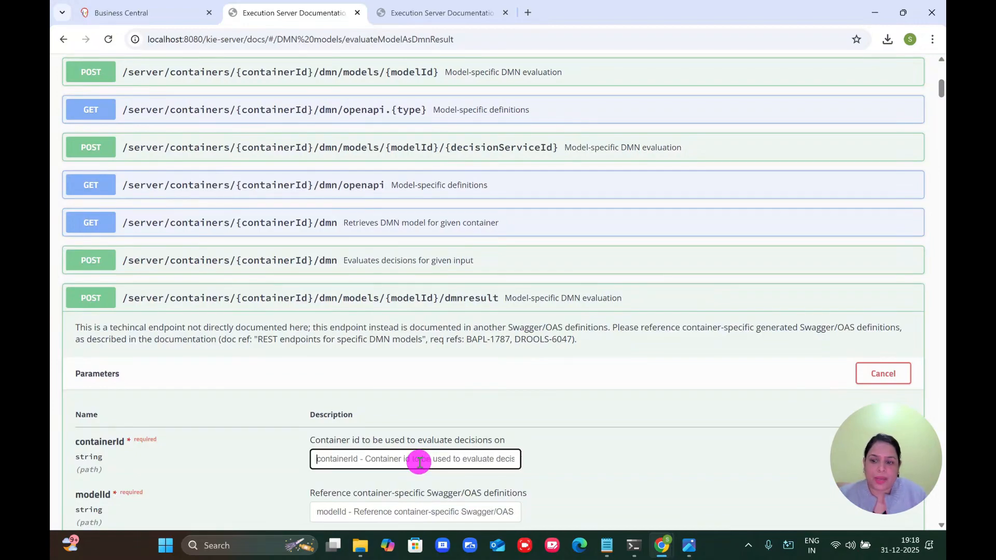
key("ctrl+v")
scroll(418, 462, "down", 3)
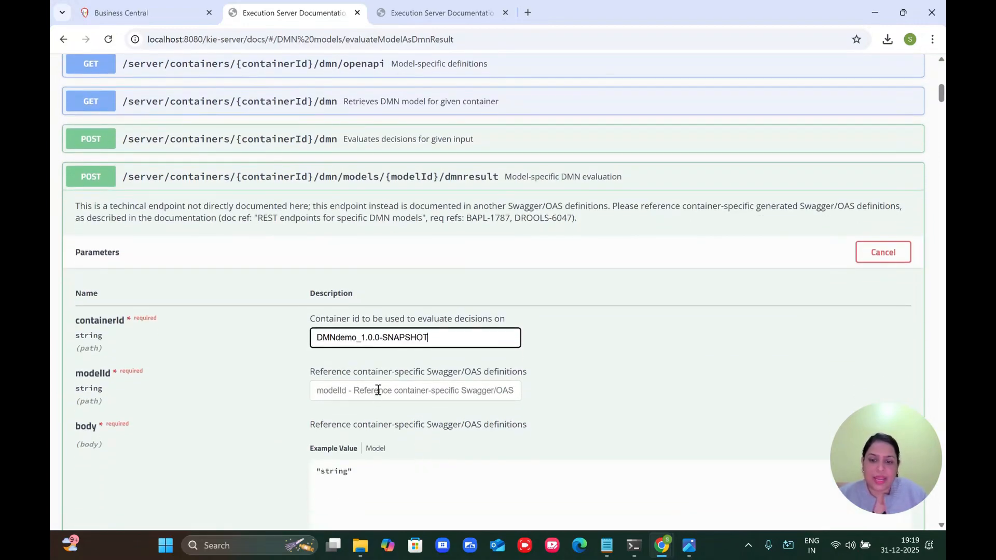
left_click(378, 390)
left_click(153, 15)
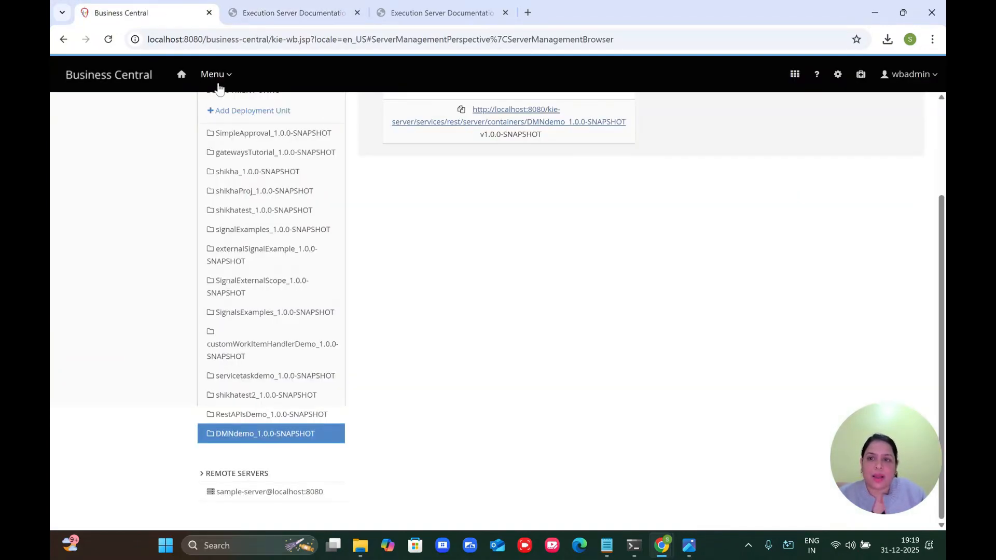
Step: Copy the DMN model name dmnMethods from the model's properties in the DMNdemo project
left_click(182, 75)
left_click(219, 299)
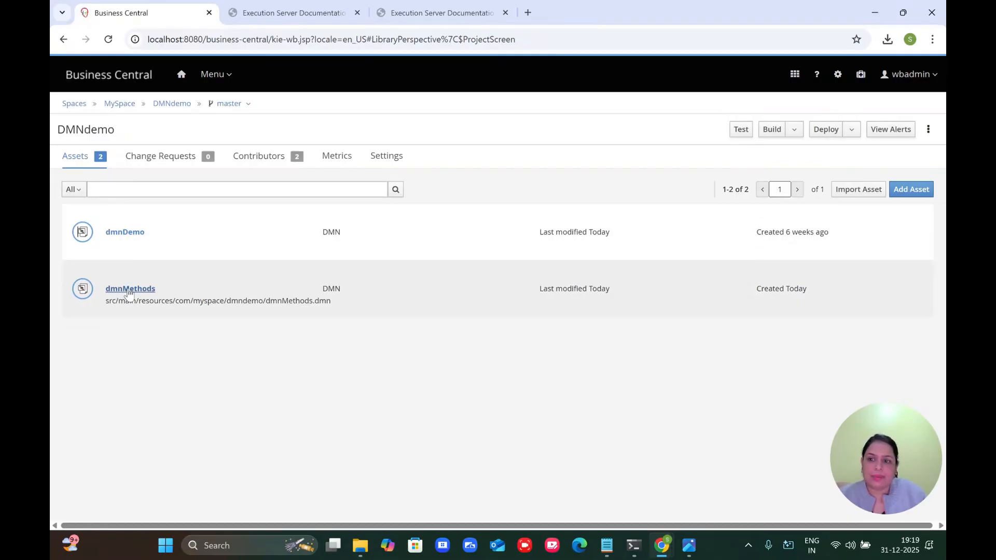
left_click(126, 289)
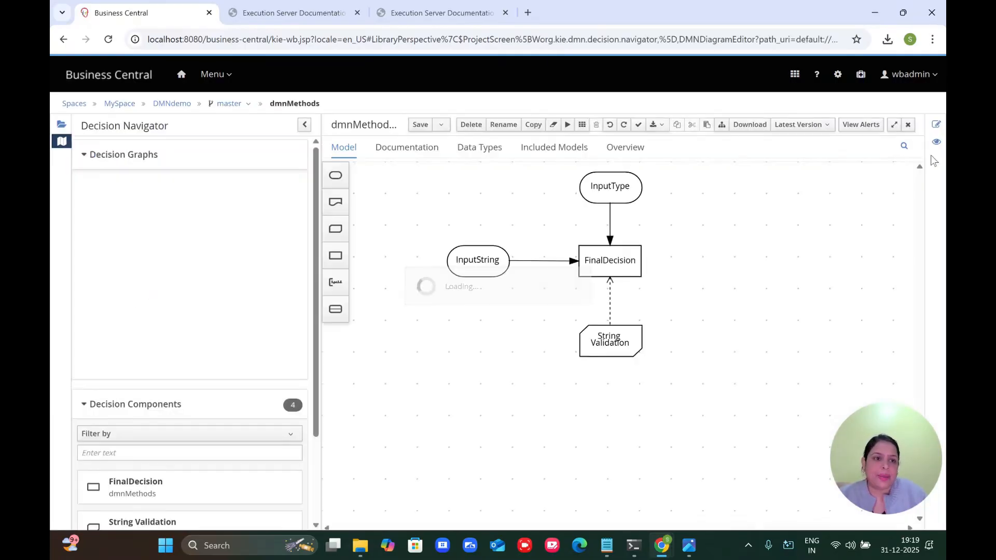
left_click(936, 125)
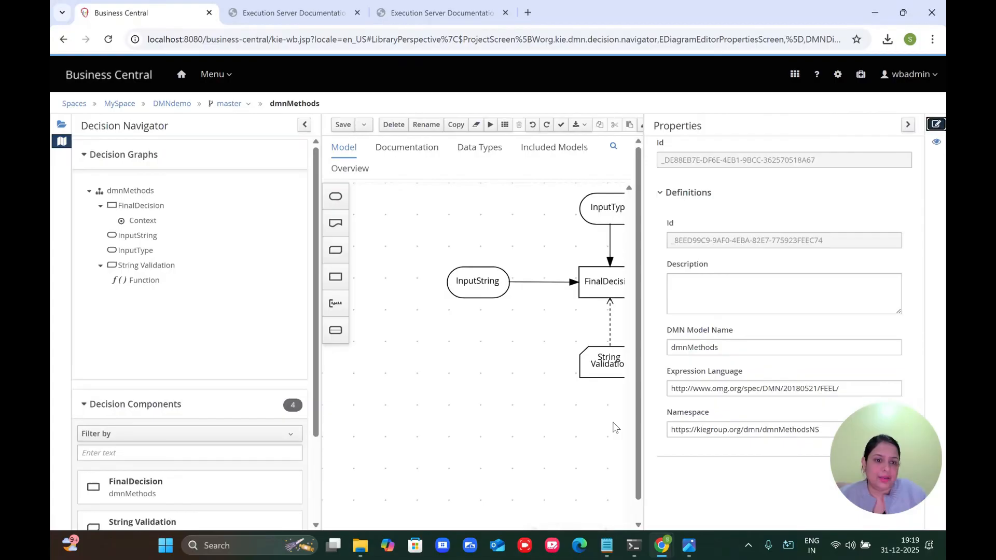
double_click(729, 348)
key("ctrl+c")
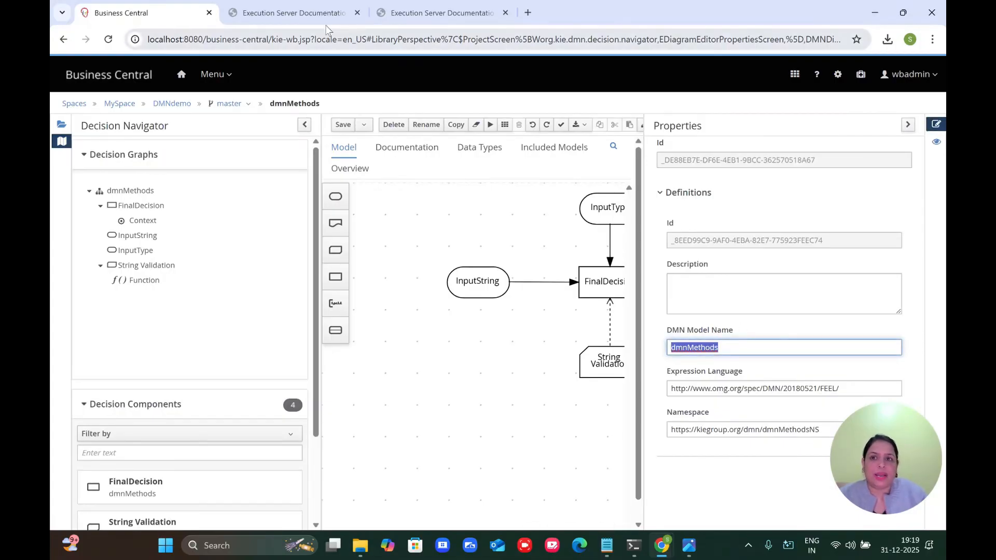
left_click(293, 12)
Step: Set modelId to dmnMethods and execute with InputString hello and InputType String, getting 'small length'
key("ctrl+v")
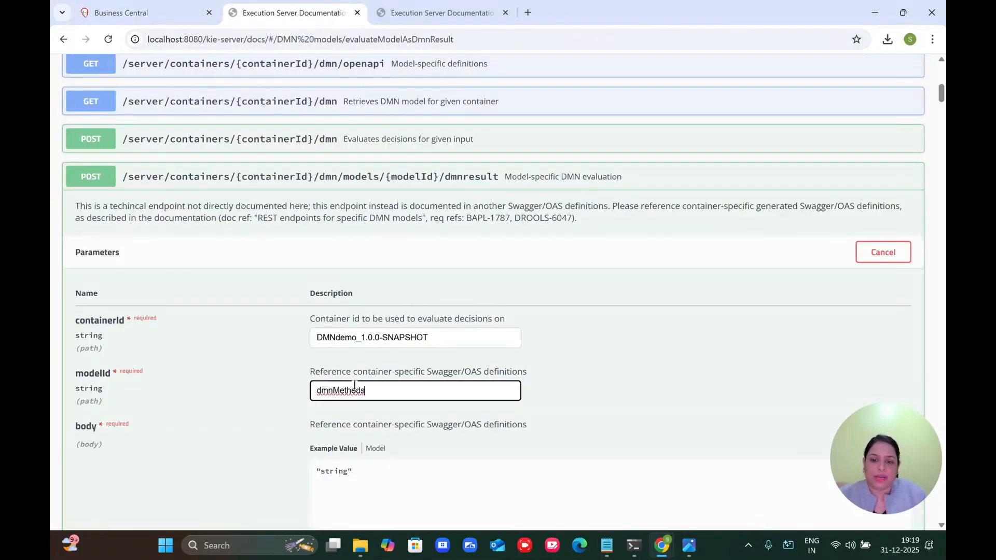
left_click(365, 476)
key("ctrl+a")
type("{}")
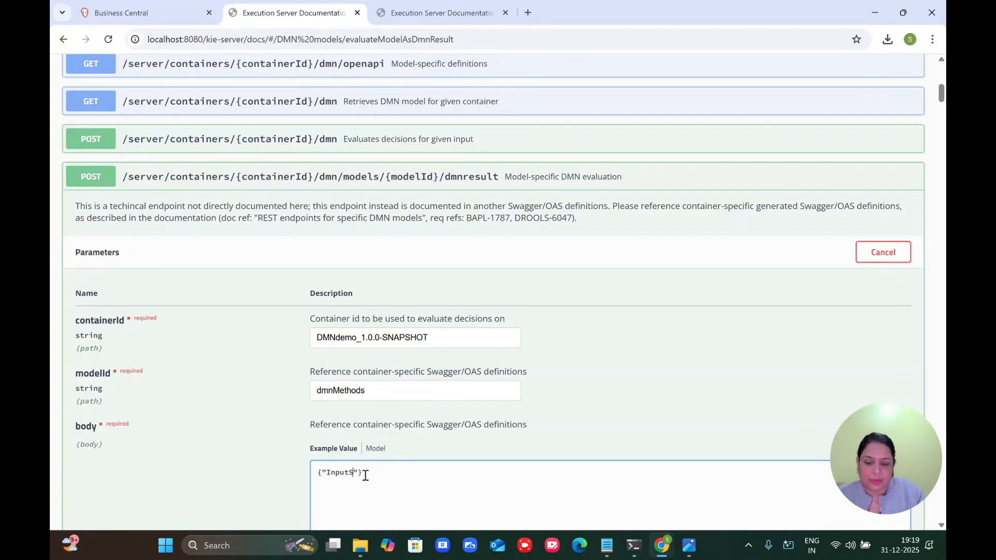
type("\"InputString\":\"\",")
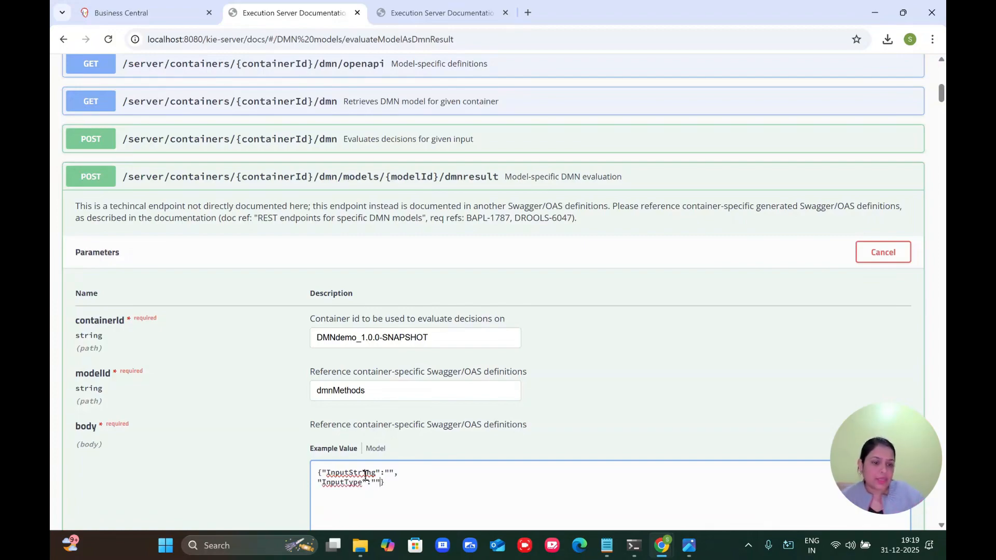
scroll(415, 484, "down", 1)
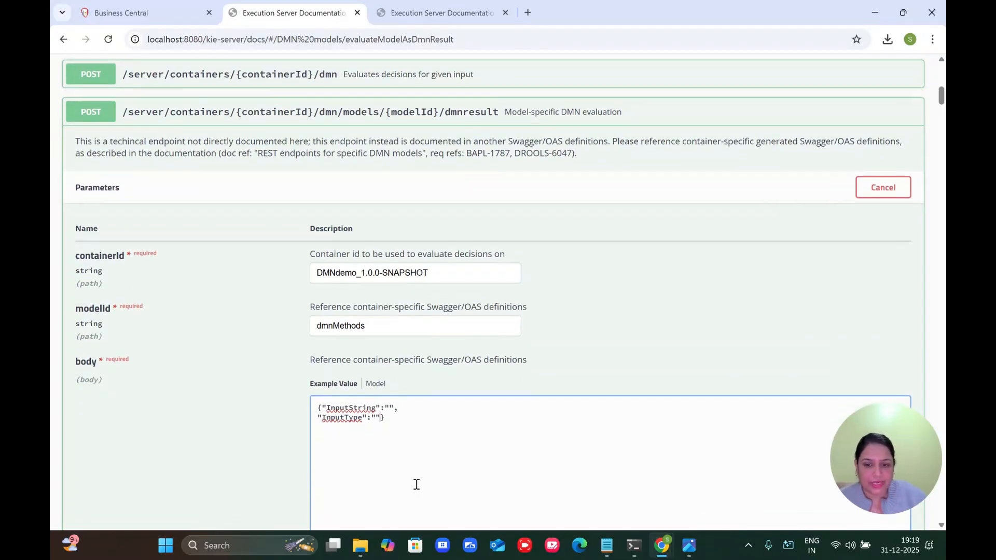
scroll(405, 409, "down", 1)
scroll(405, 410, "down", 1)
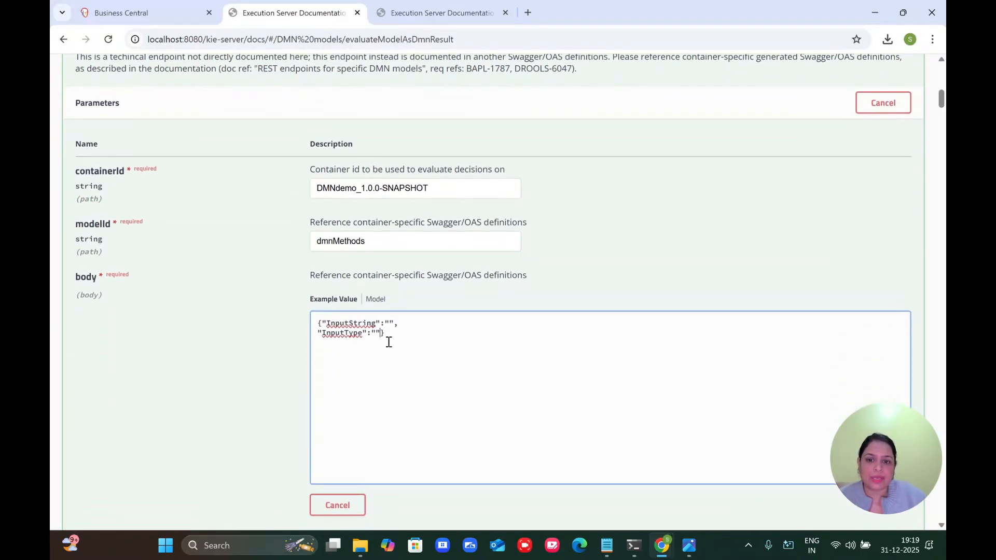
type("hello")
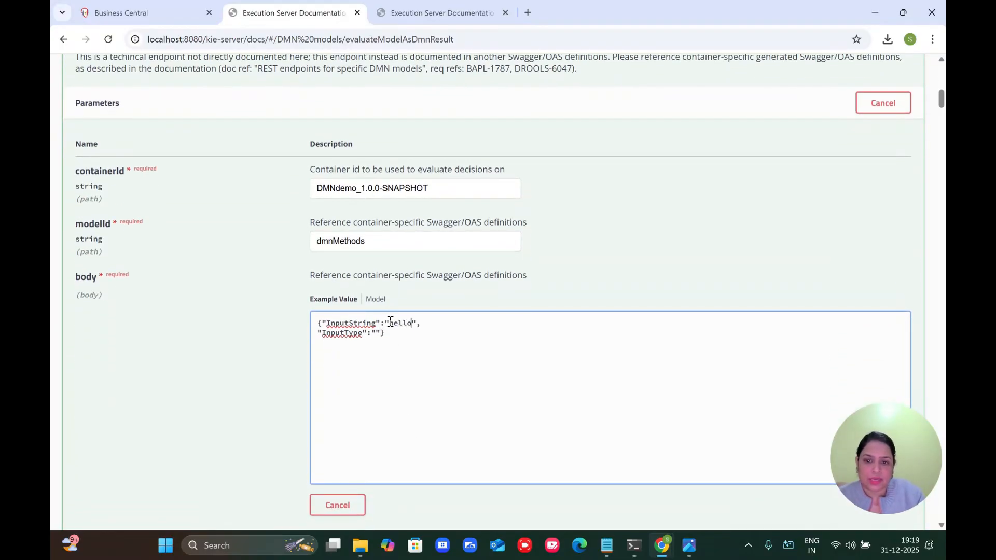
left_click(375, 334)
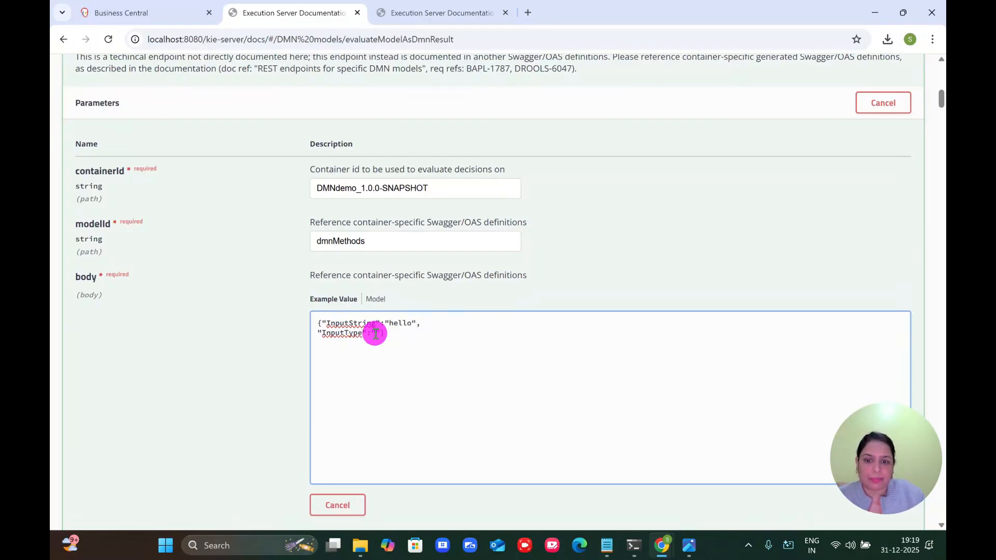
type("String")
scroll(358, 357, "down", 2)
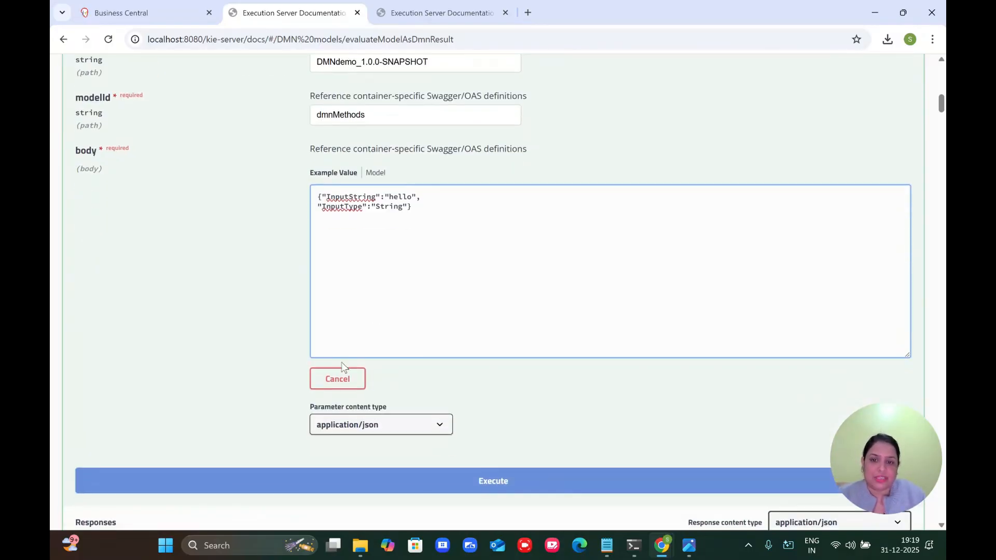
left_click(375, 491)
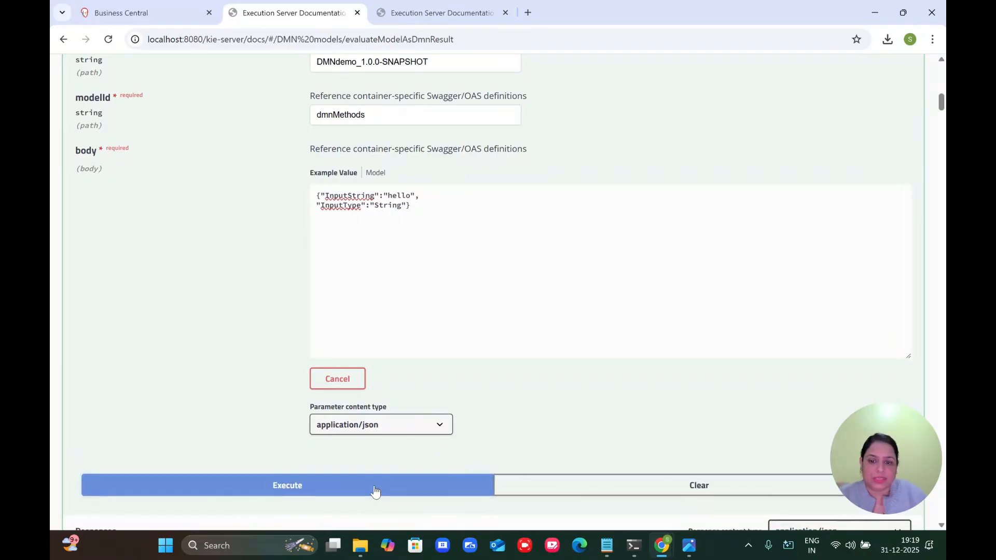
Step: Re-run the evaluation with InputString 'hello how r u', getting 'bigger length'
scroll(373, 492, "down", 8)
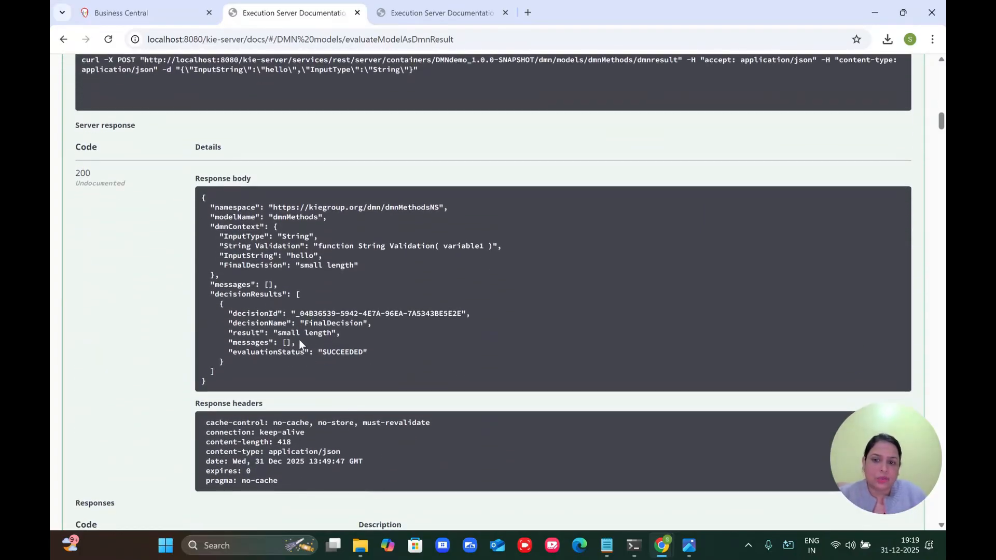
scroll(342, 346, "up", 9)
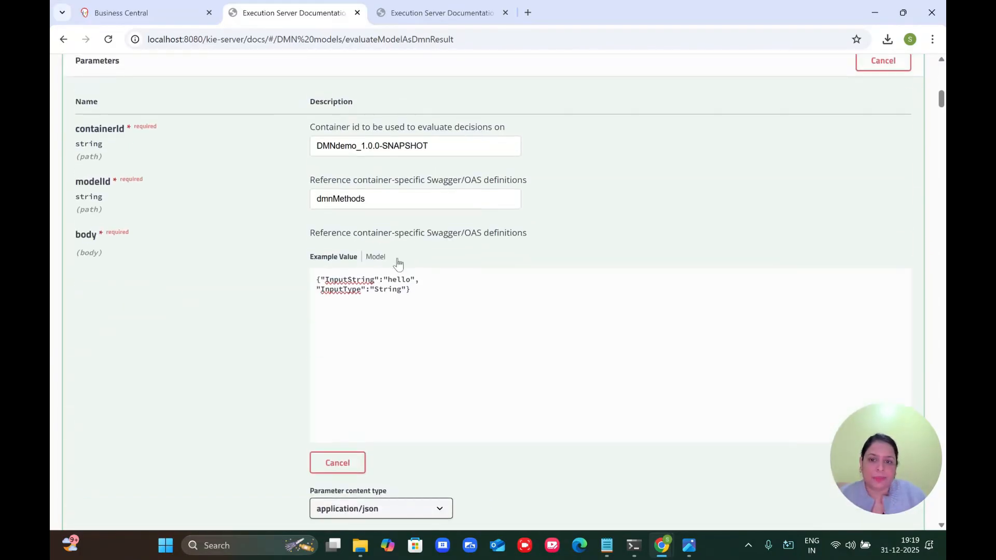
left_click(413, 279)
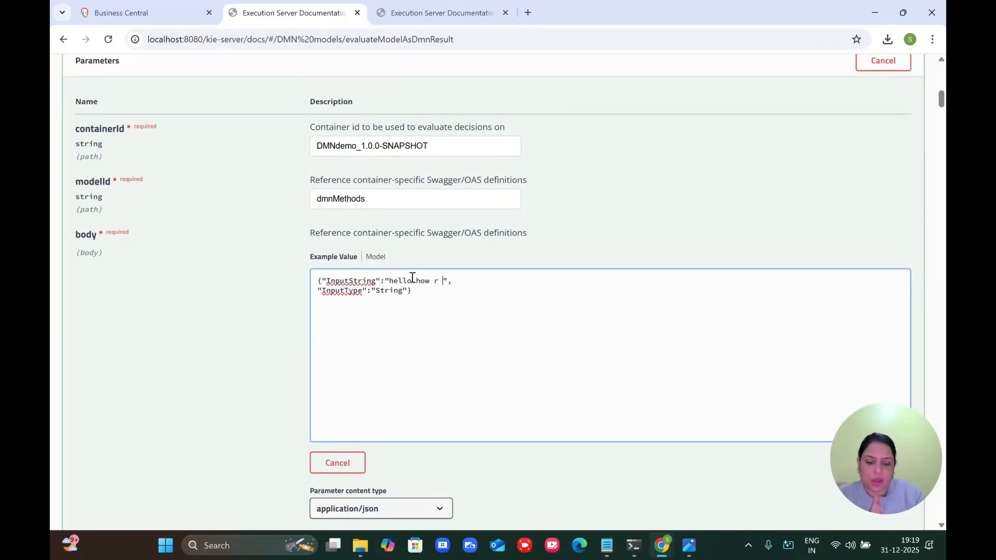
type("how r u")
scroll(412, 278, "down", 3)
left_click(334, 382)
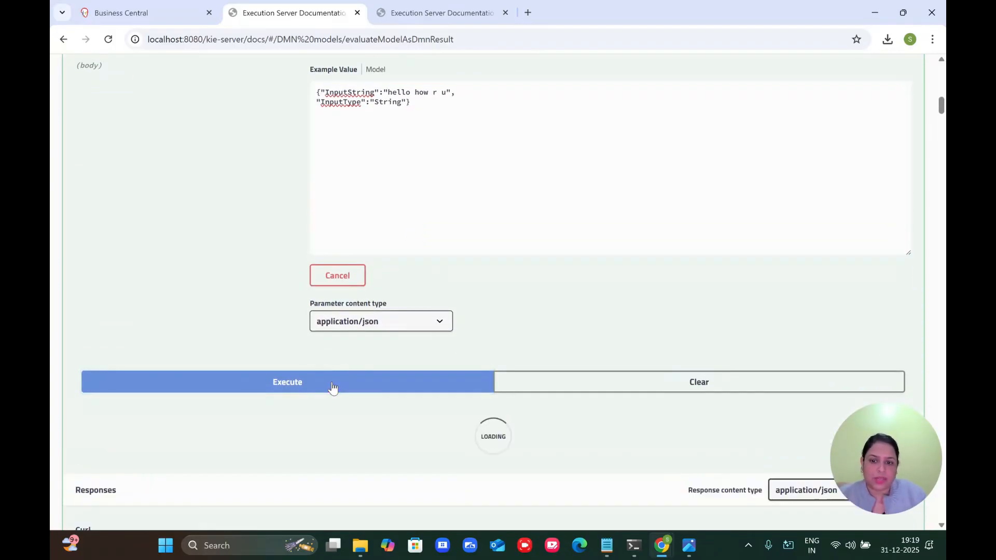
scroll(333, 388, "down", 5)
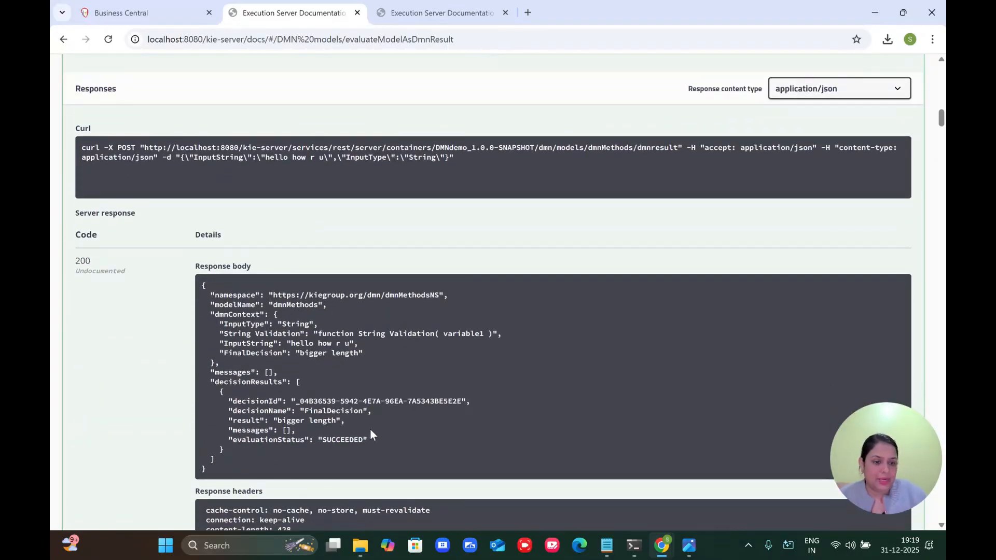
left_click(102, 16)
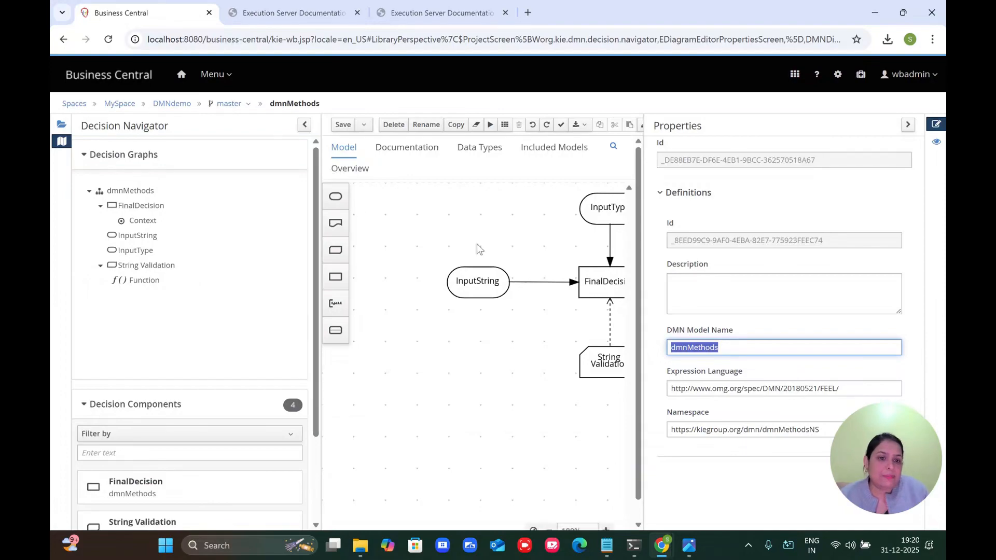
Step: Add a business knowledge model named Number Validation beside String Validation and save
left_click(906, 129)
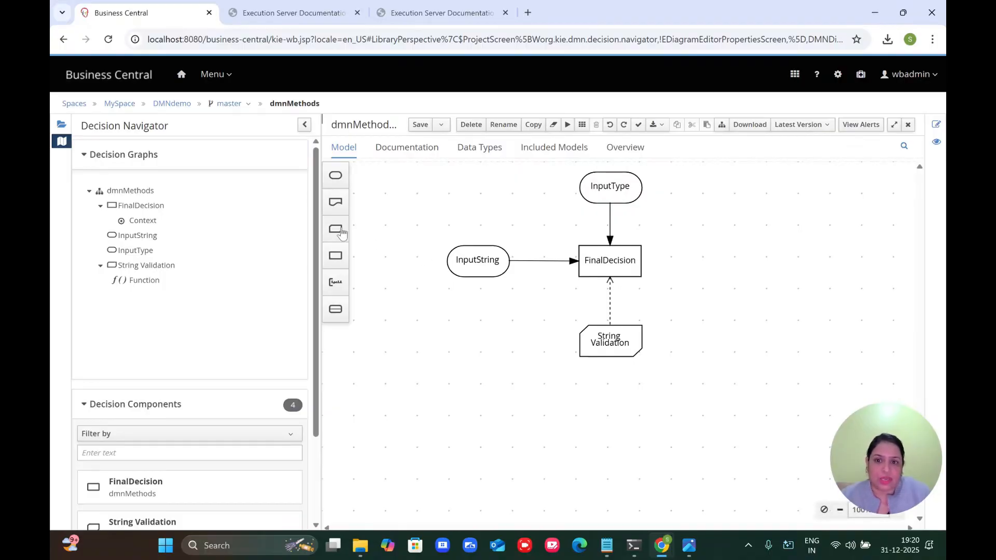
left_click_drag(335, 229, 706, 329)
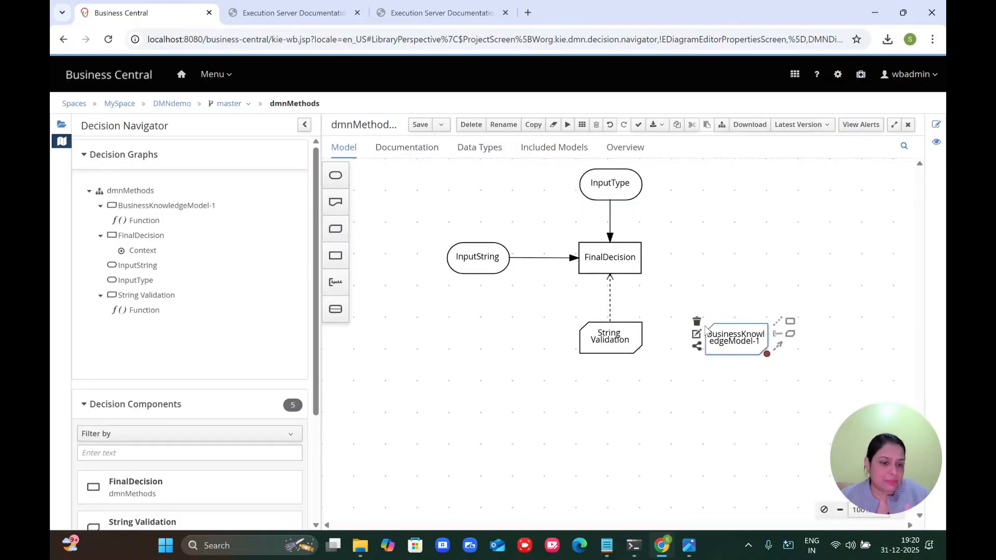
left_click_drag(591, 322, 460, 329)
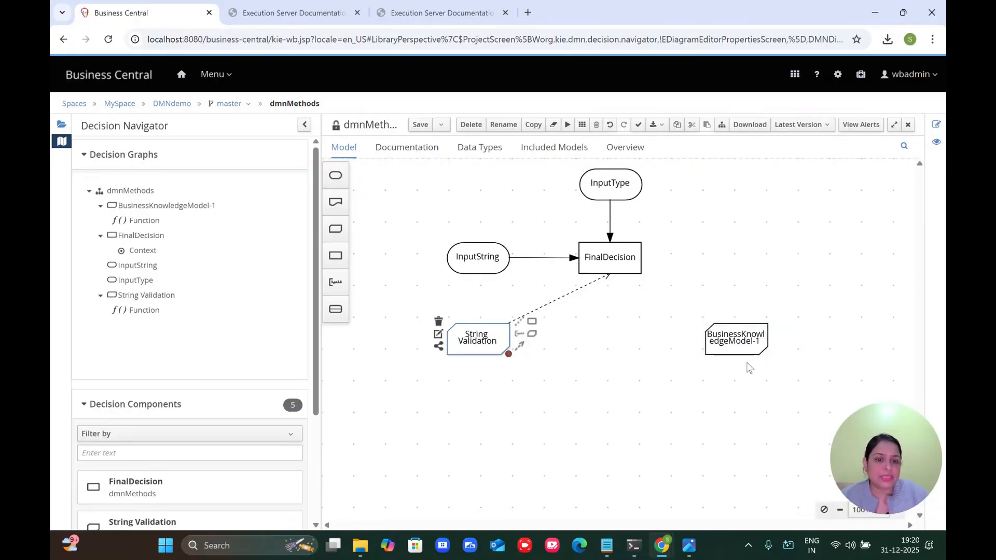
left_click_drag(726, 327, 565, 324)
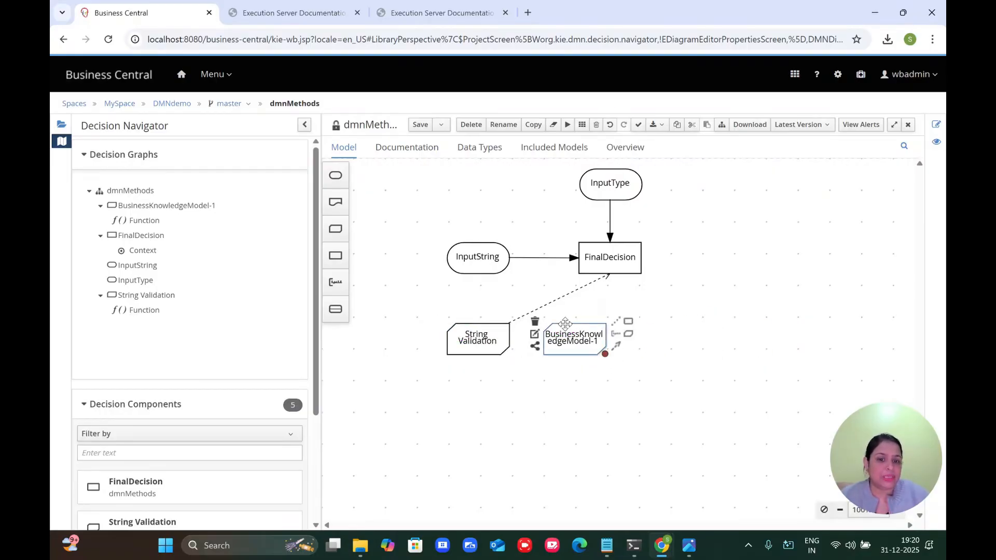
double_click(572, 337)
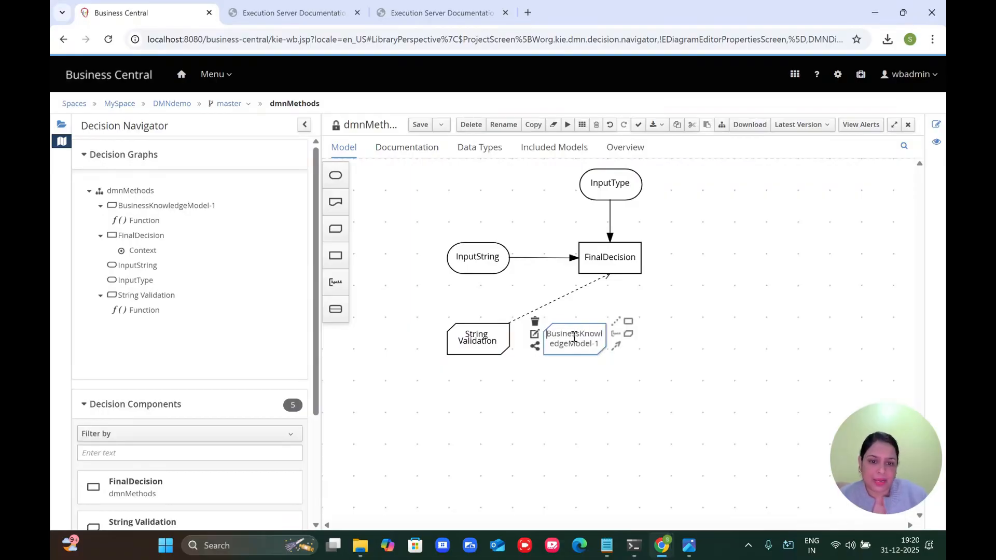
key("BackSpace")
type("Number")
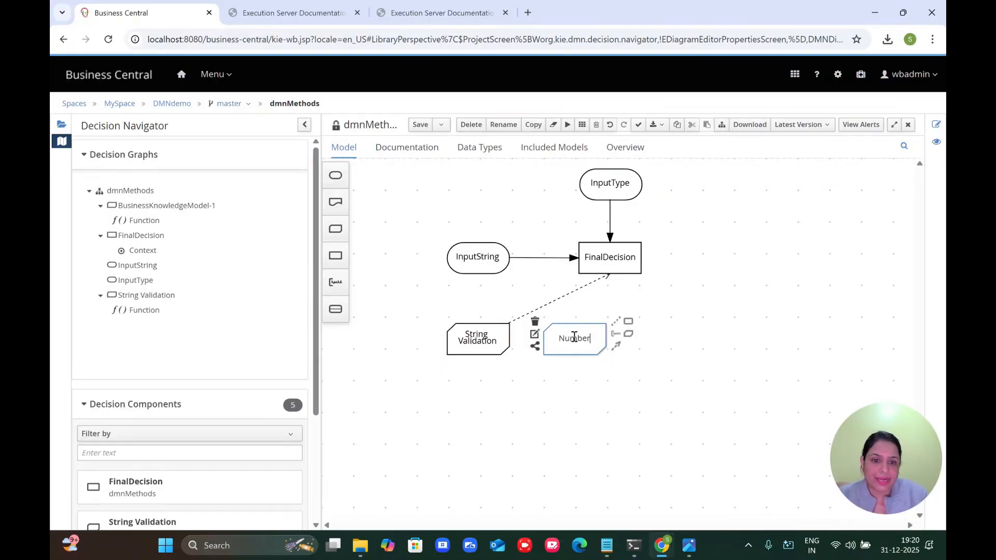
type(" Validation")
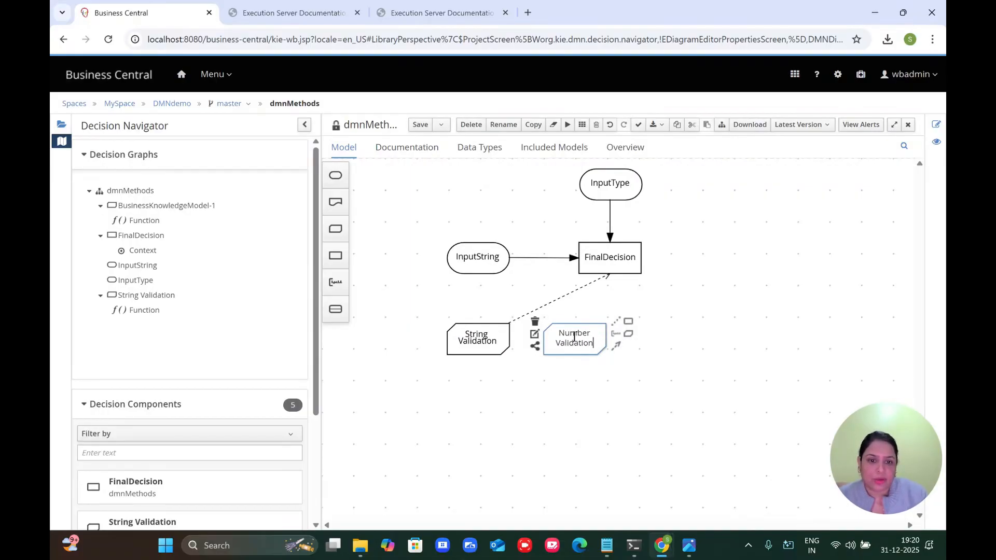
left_click(625, 396)
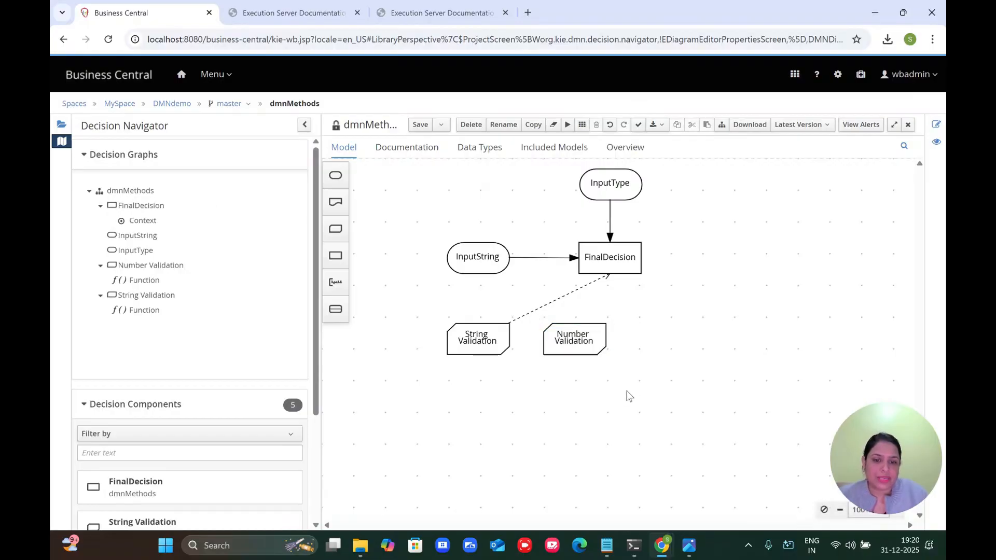
left_click(418, 129)
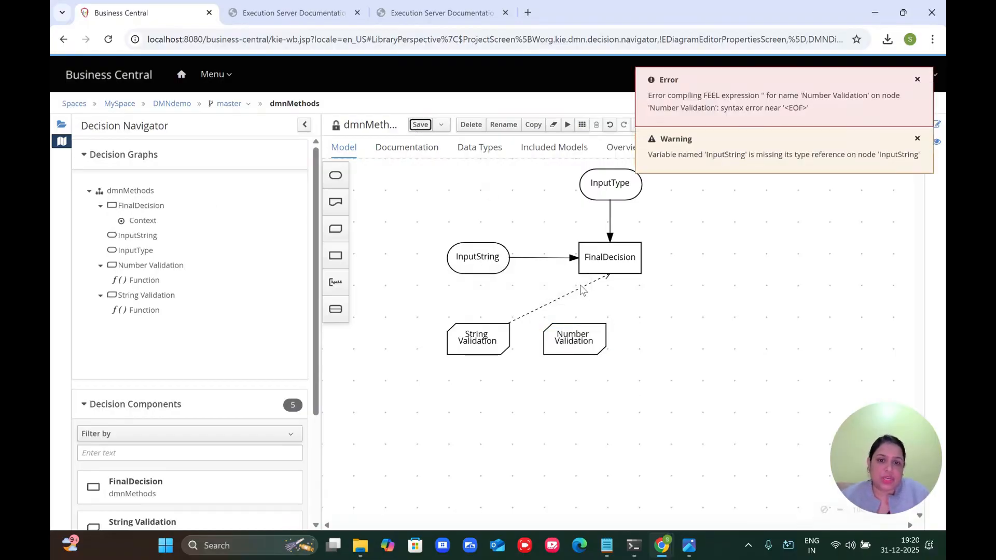
Step: Connect Number Validation to FinalDecision and align it directly beneath FinalDecision
left_click(569, 330)
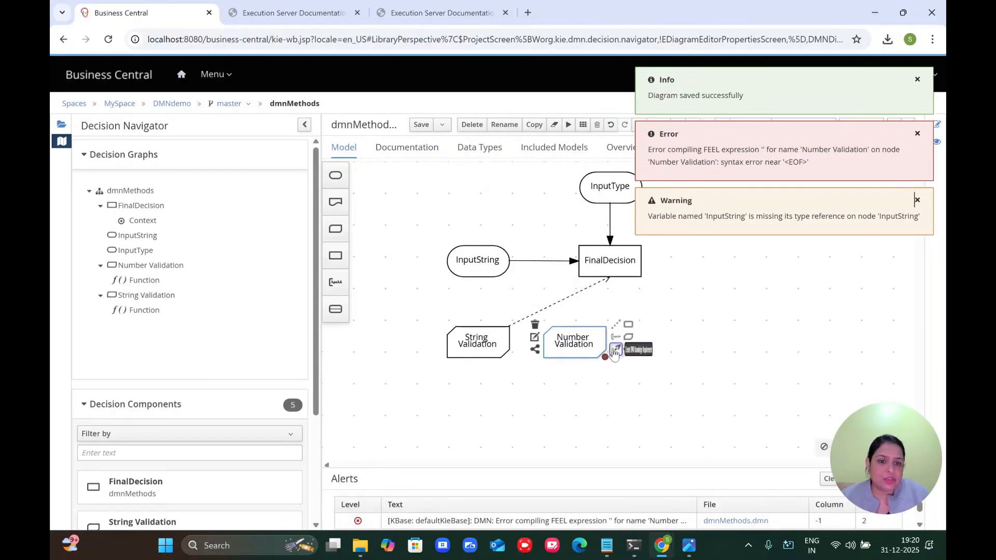
left_click(614, 325)
left_click(610, 258)
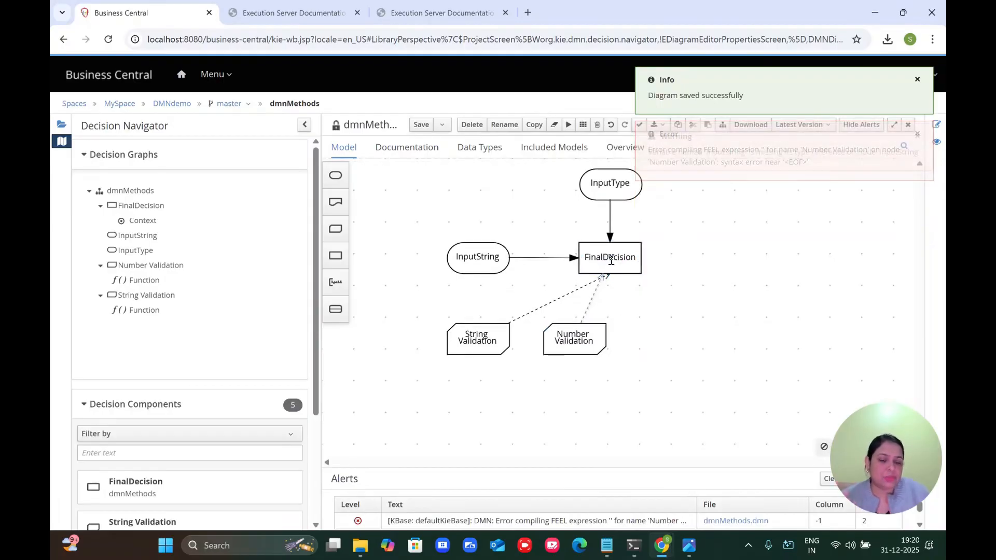
left_click_drag(588, 328, 627, 328)
Step: Replace Number Validation's body with a decision table and set the function's data type to string
left_click(570, 335)
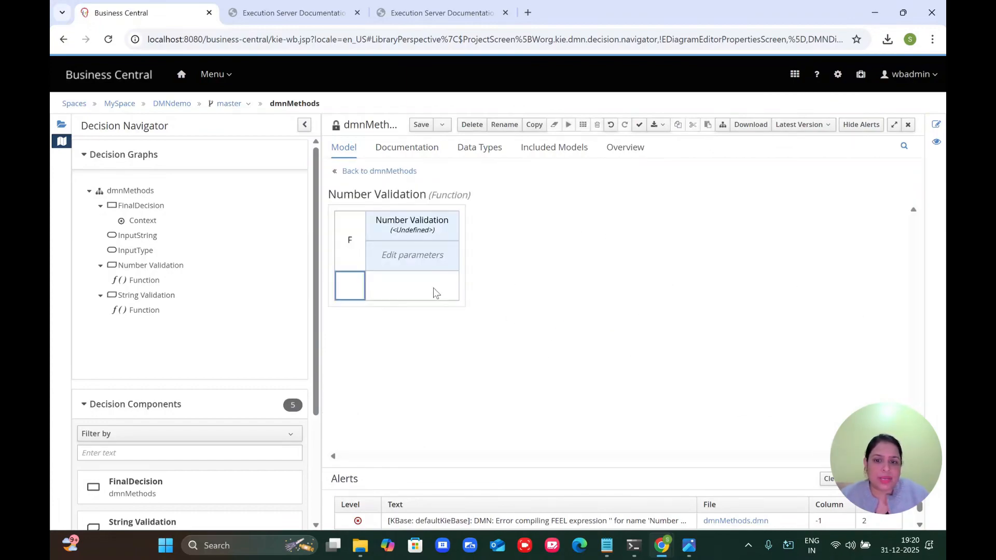
right_click(415, 293)
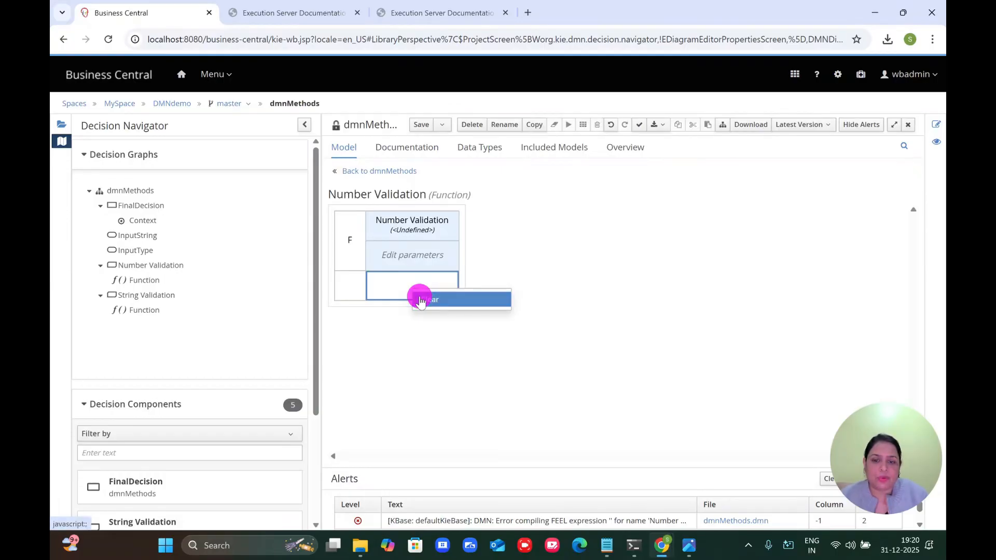
left_click(419, 297)
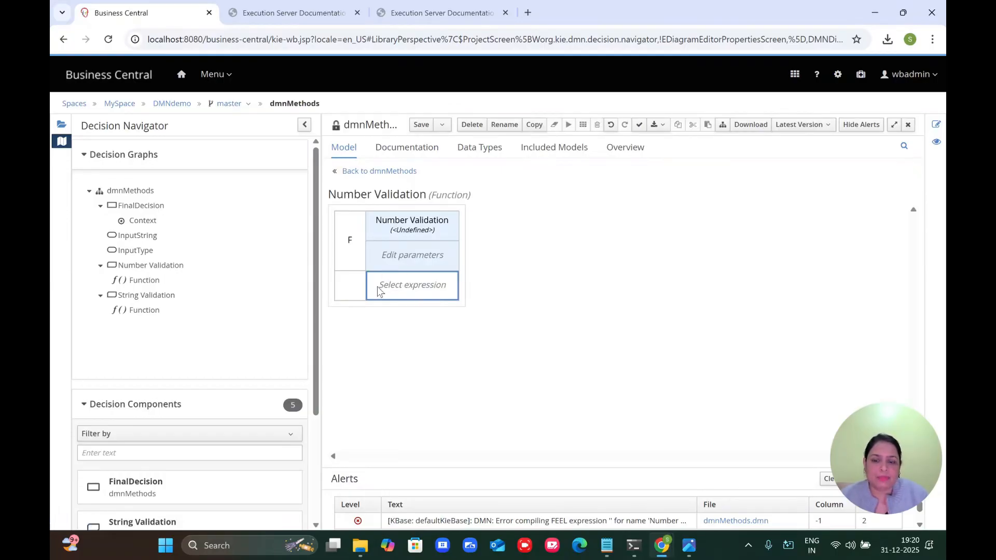
left_click(377, 287)
left_click(365, 207)
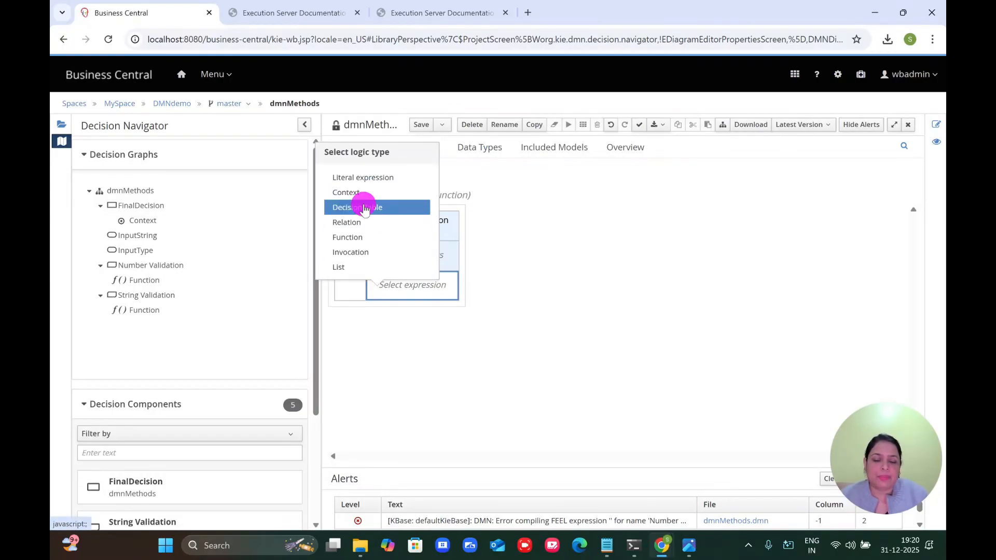
double_click(480, 233)
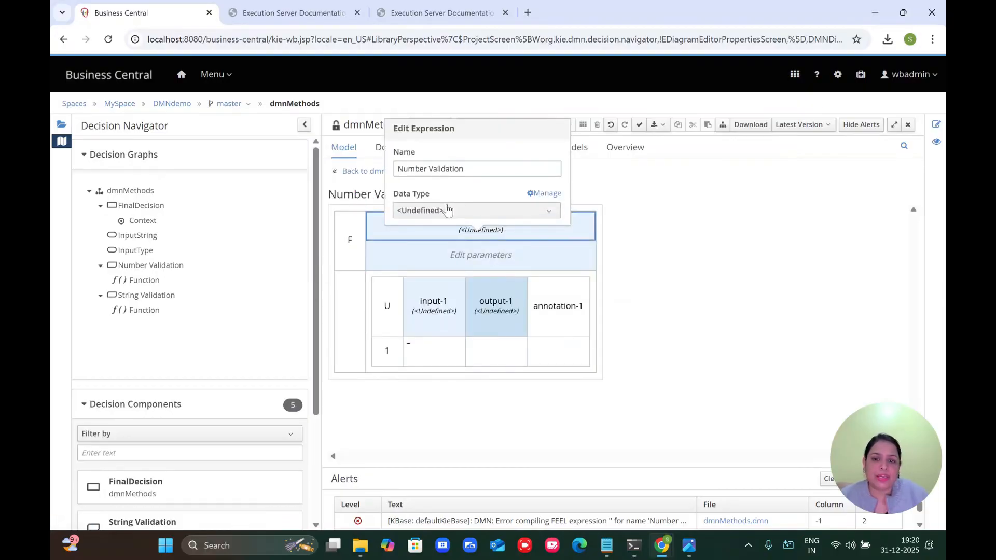
left_click(446, 209)
left_click(420, 385)
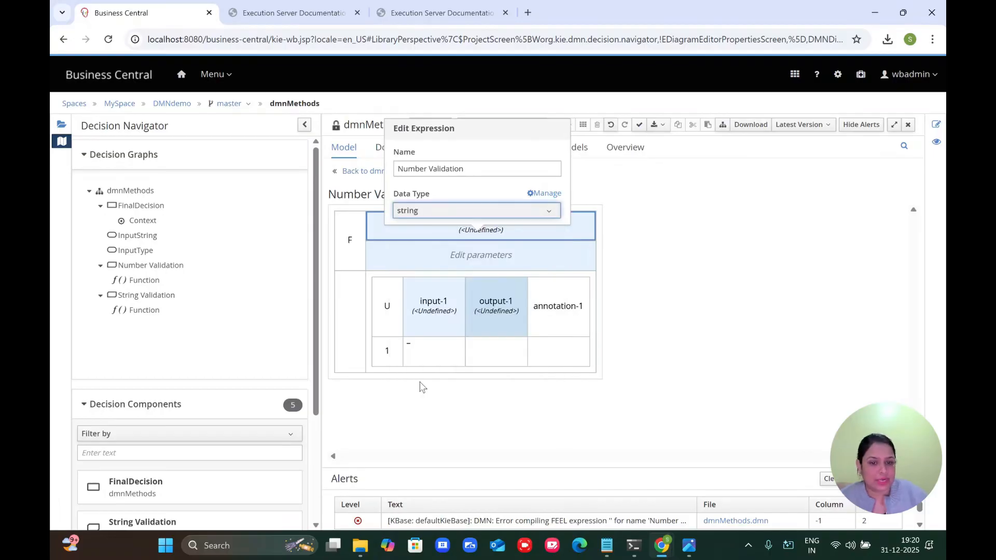
Step: Rename the input column to variable1 and give it type string
double_click(436, 326)
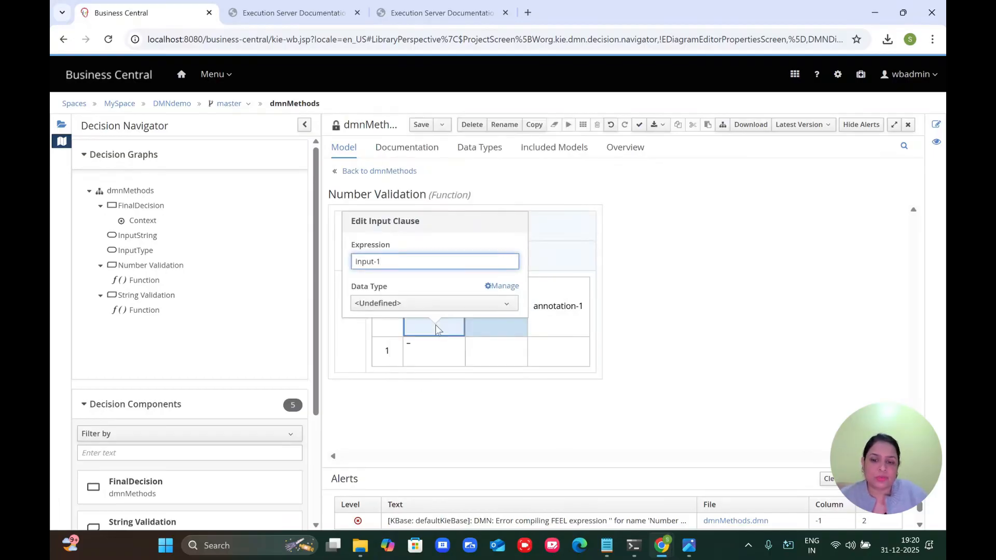
type("Var")
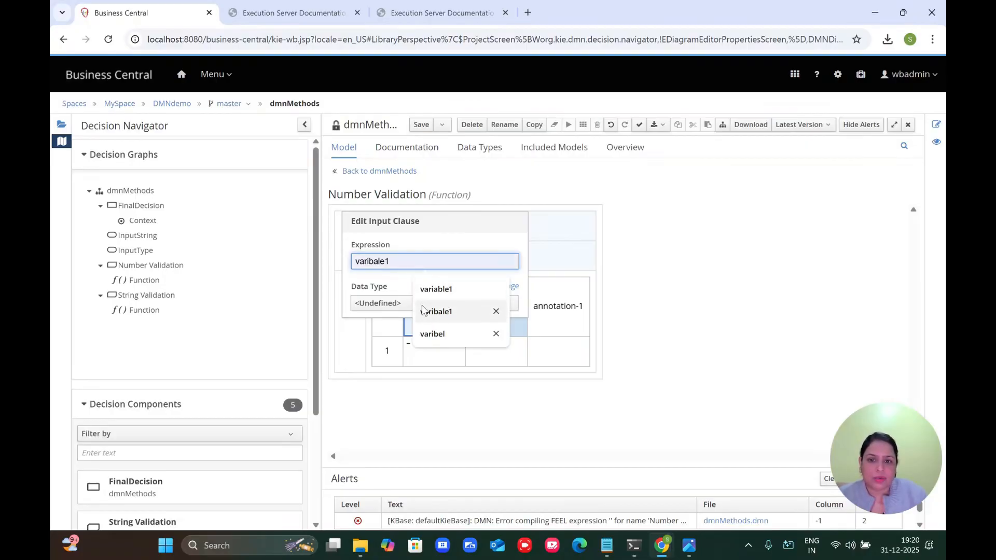
left_click(440, 289)
left_click(432, 305)
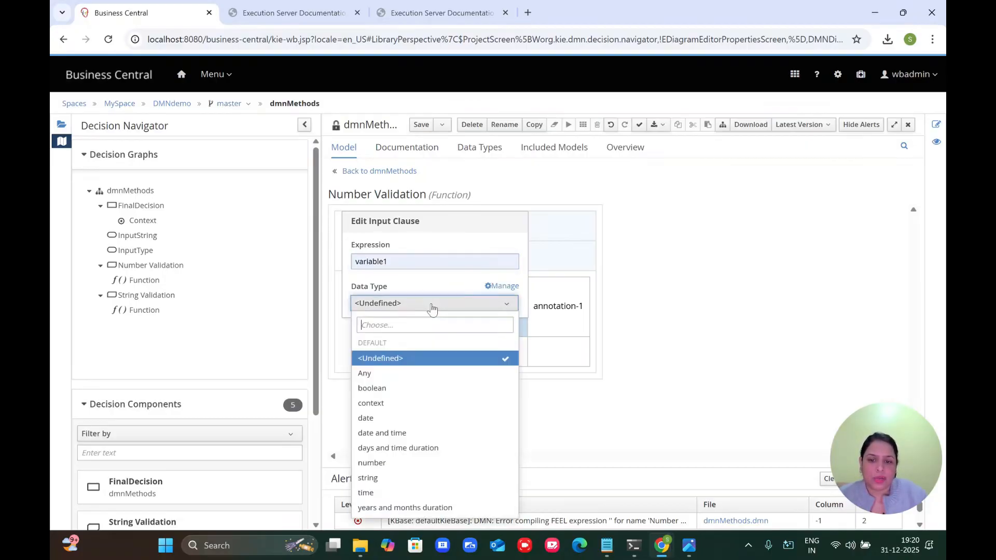
left_click(371, 478)
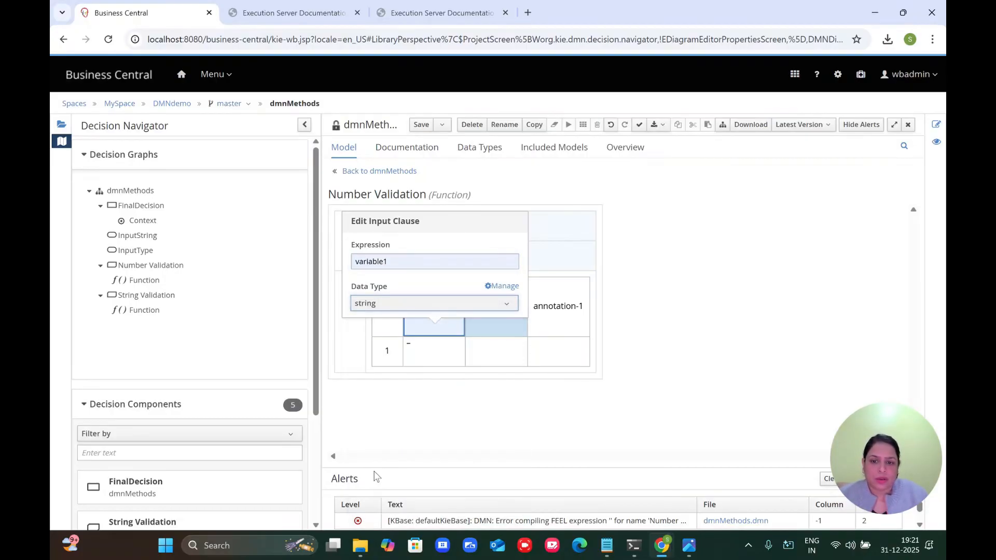
left_click(463, 445)
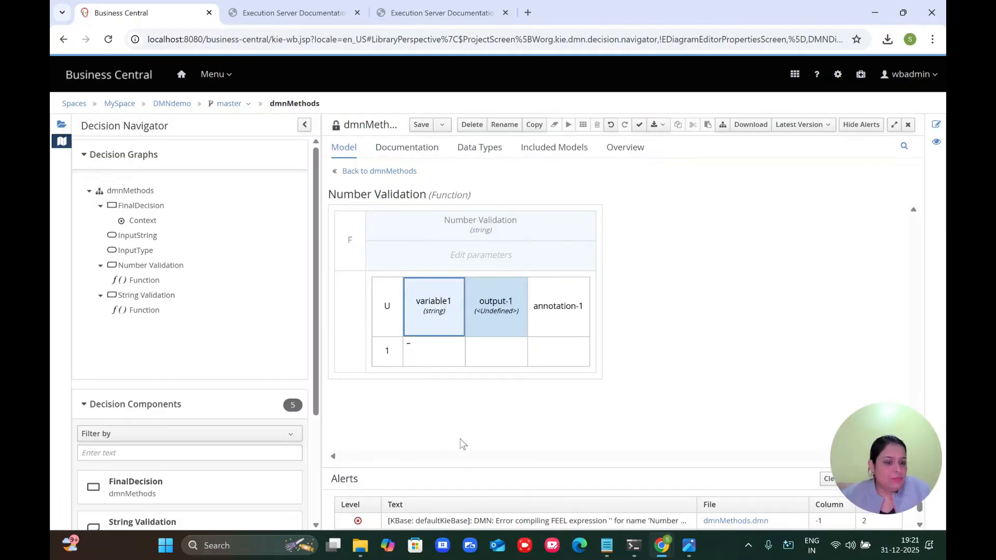
Step: Paste not(matches(?, "^[0-9]+$")) from the notes into rule 1's variable1 input cell
left_click(607, 549)
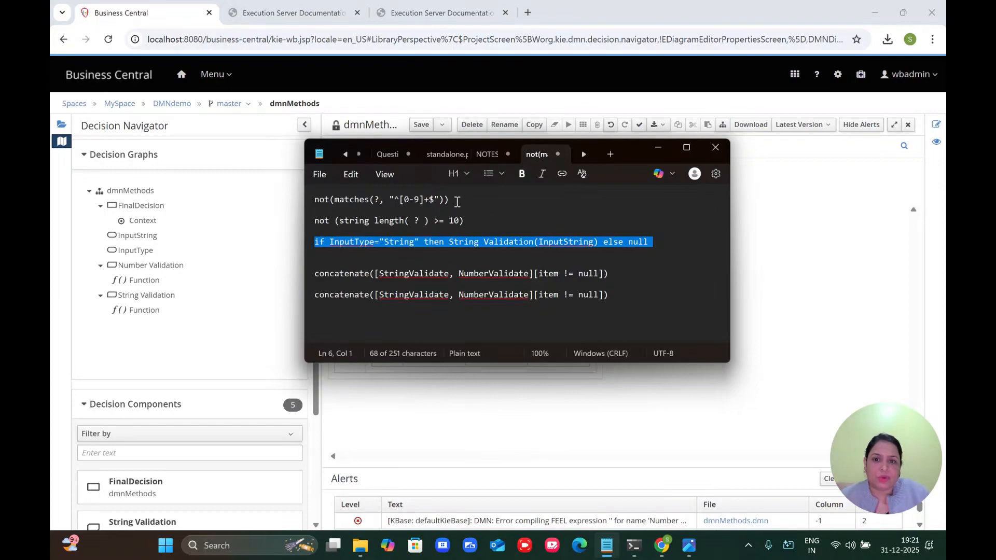
left_click_drag(457, 201, 310, 207)
key("ctrl+c")
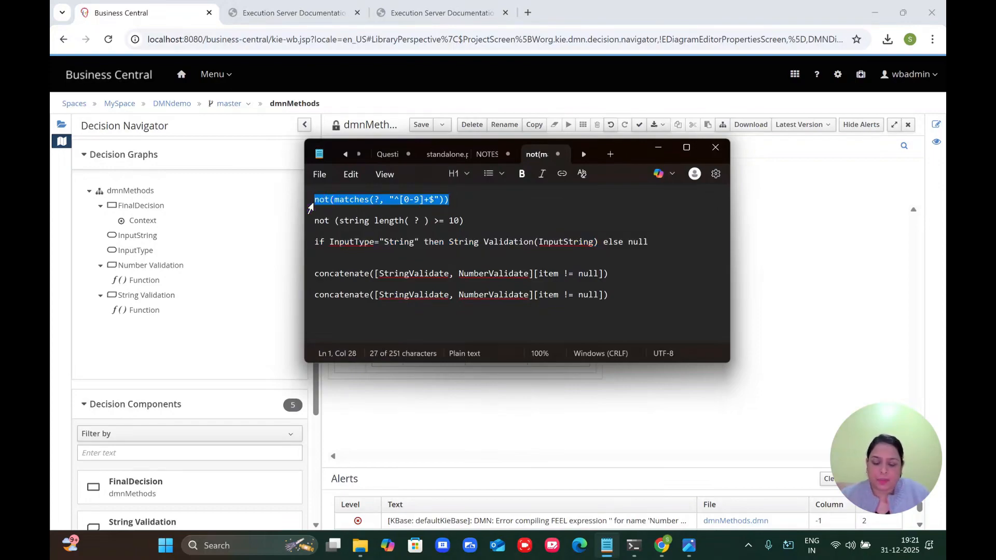
left_click(830, 373)
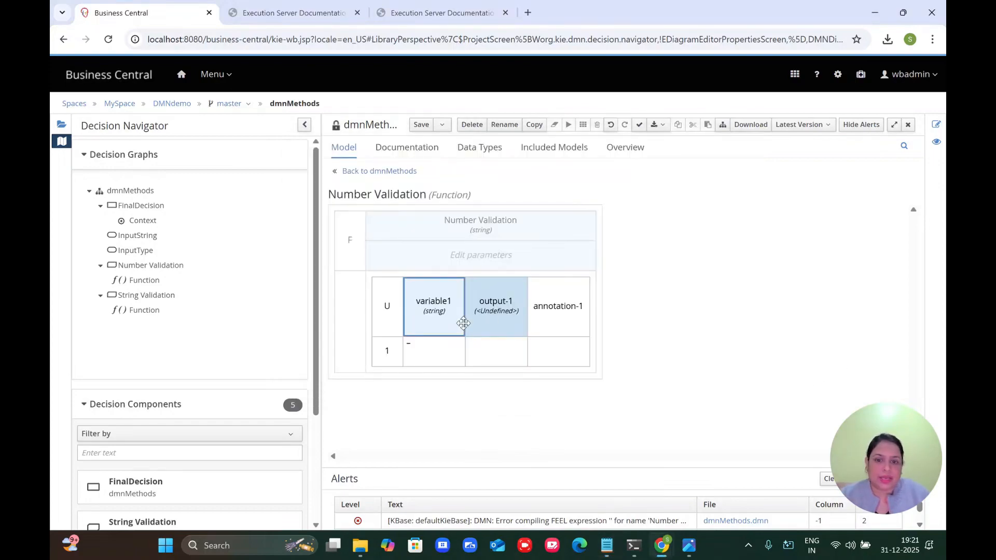
left_click(434, 354)
double_click(434, 352)
key("ctrl+v")
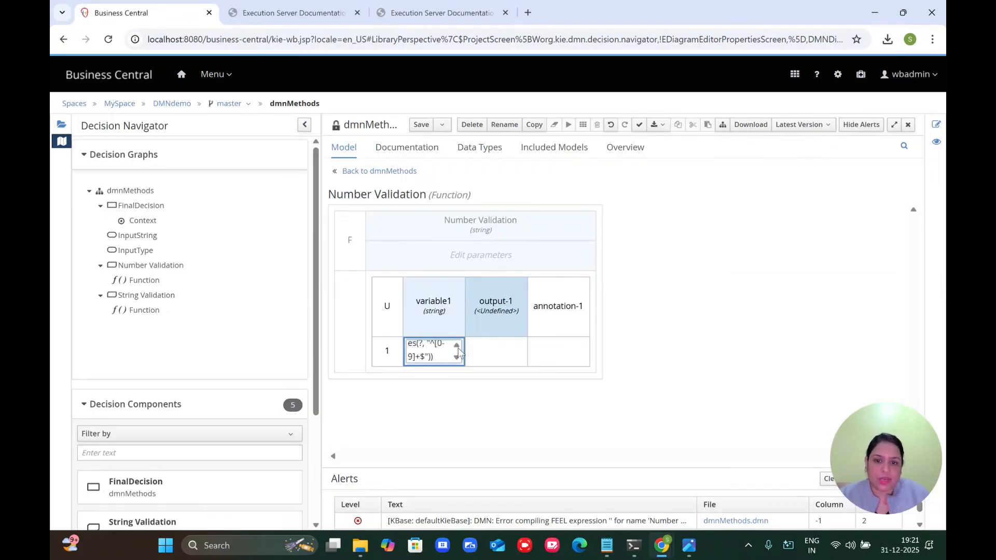
left_click(600, 253)
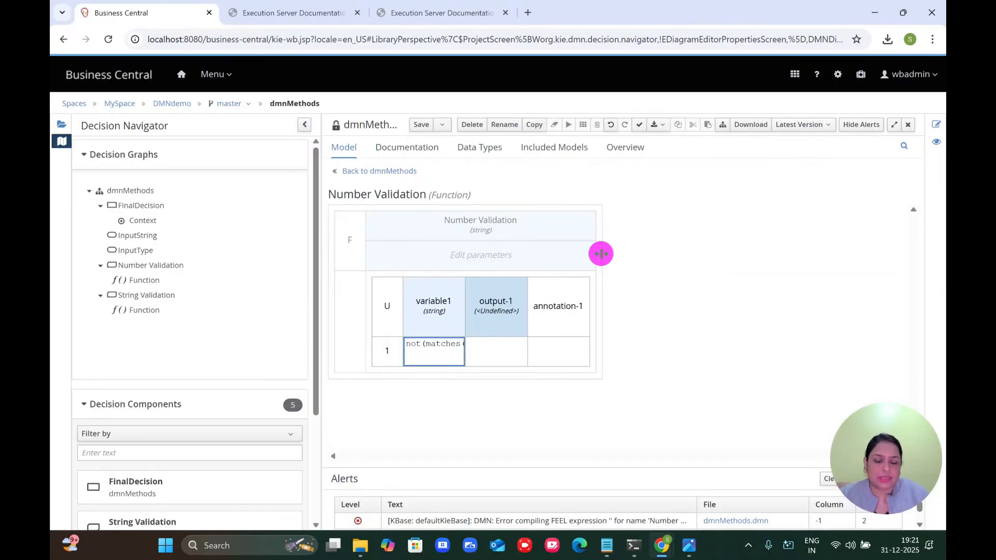
Step: Widen the decision table and its output-1 and variable1 columns
left_click_drag(600, 254, 840, 231)
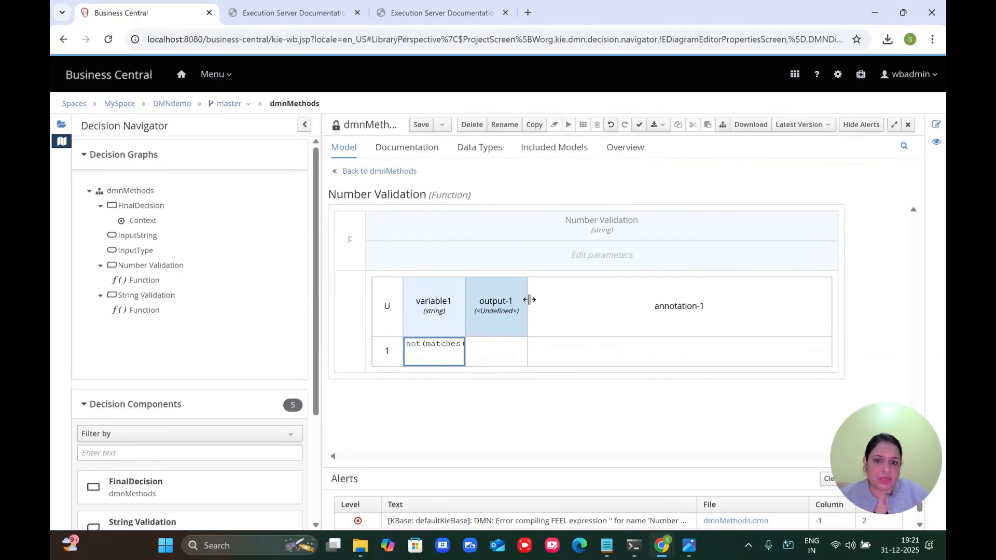
left_click_drag(528, 299, 684, 291)
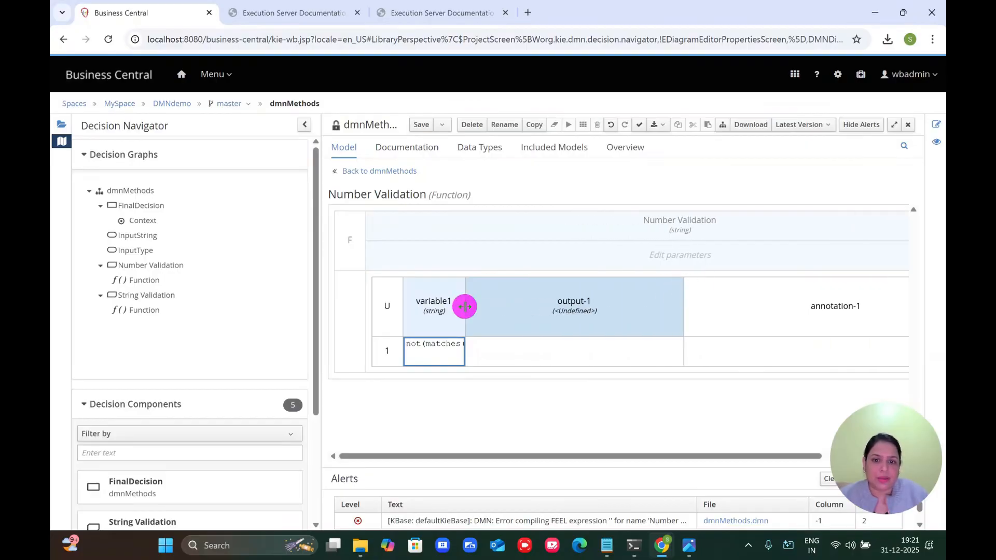
left_click_drag(465, 307, 570, 306)
double_click(504, 307)
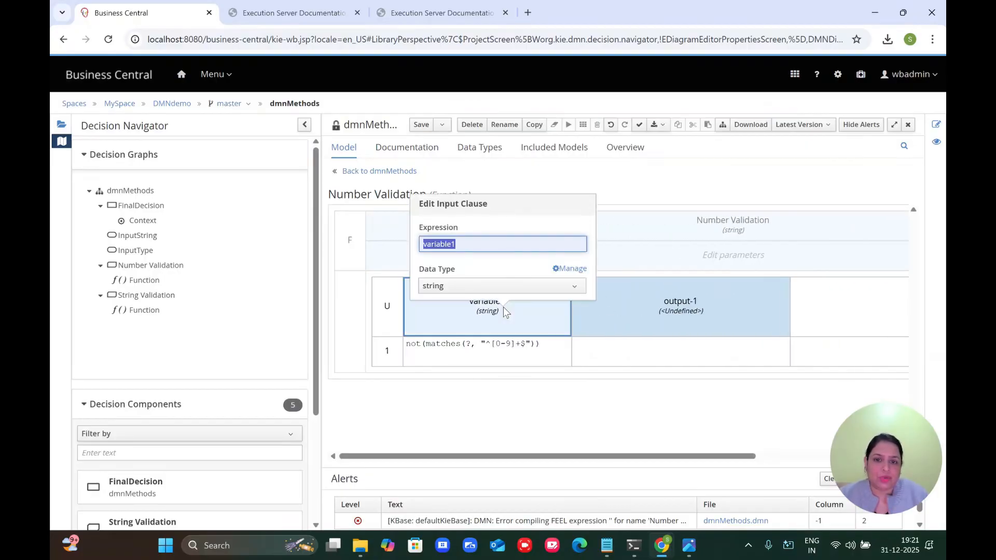
Step: Add a string-typed parameter named variable1 to the Number Validation function
left_click(695, 259)
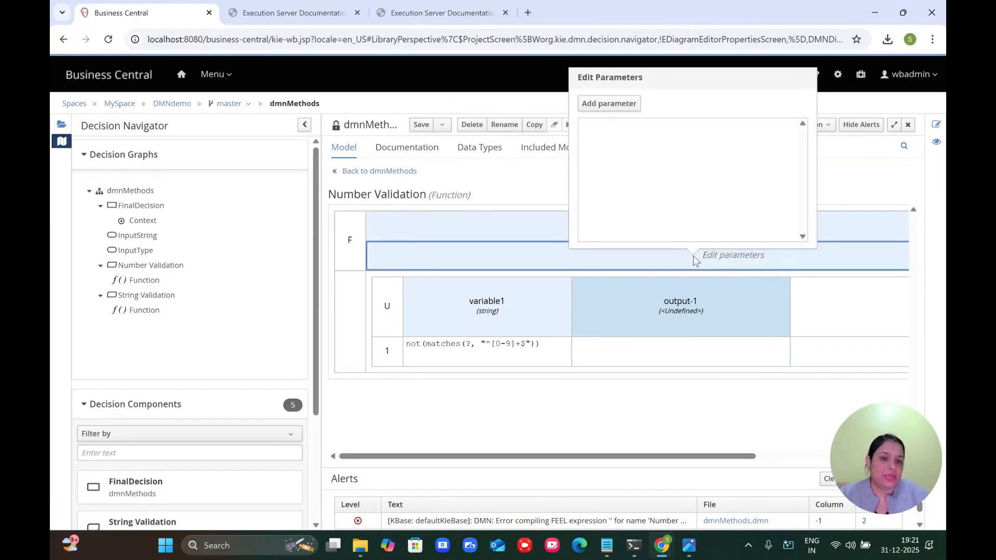
left_click(608, 110)
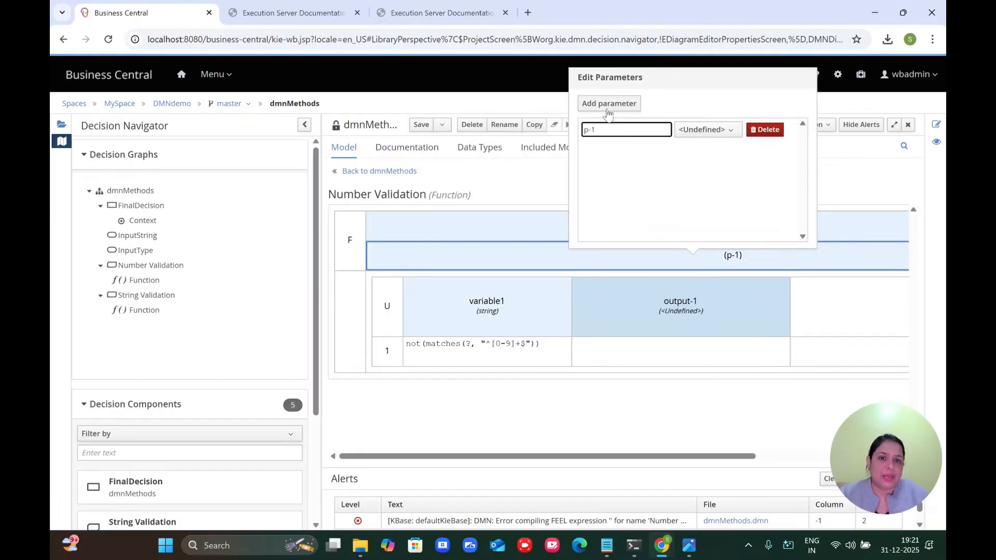
type("variable1")
key("Tab")
key("Return")
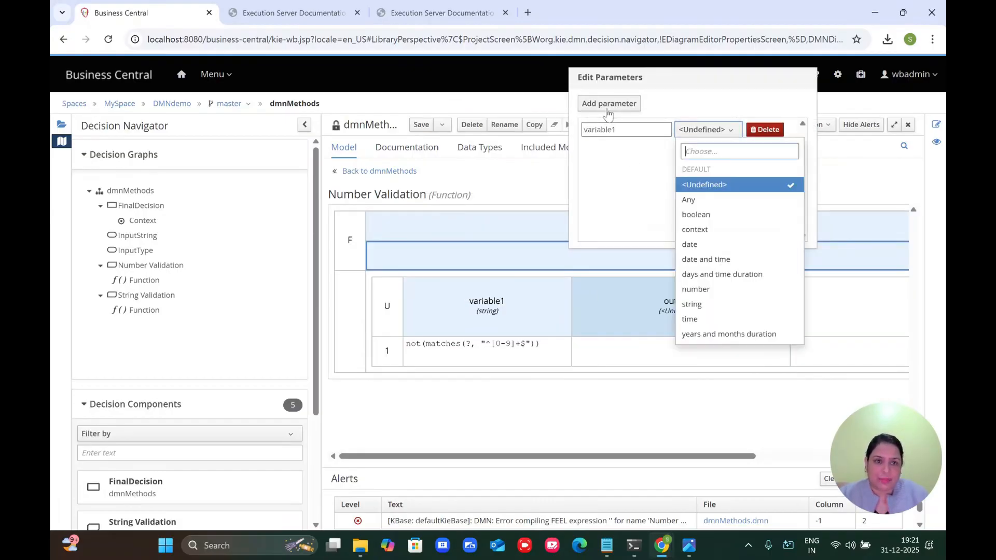
left_click(692, 304)
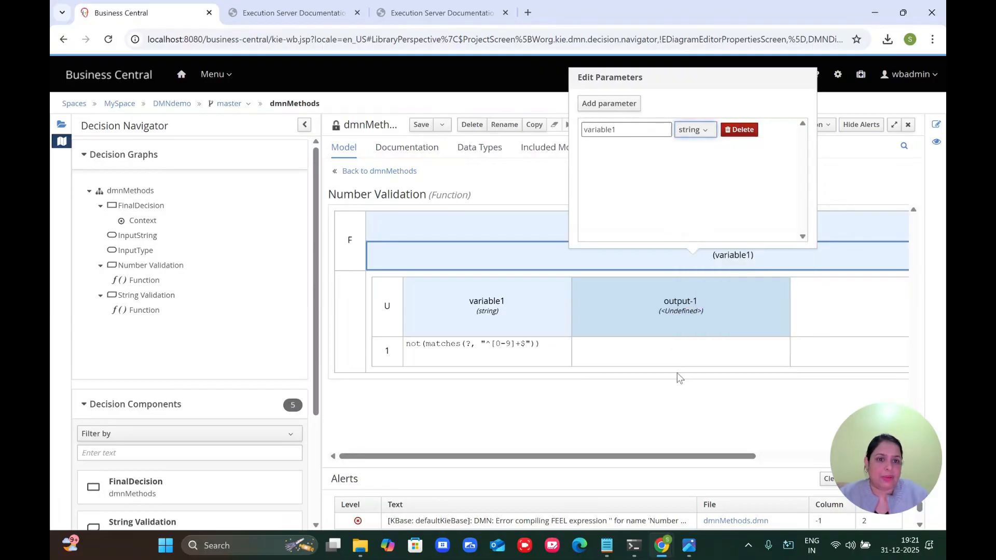
left_click(675, 394)
Step: Save the dmnMethods model, then select the leading not in rule 1's input test
left_click(421, 125)
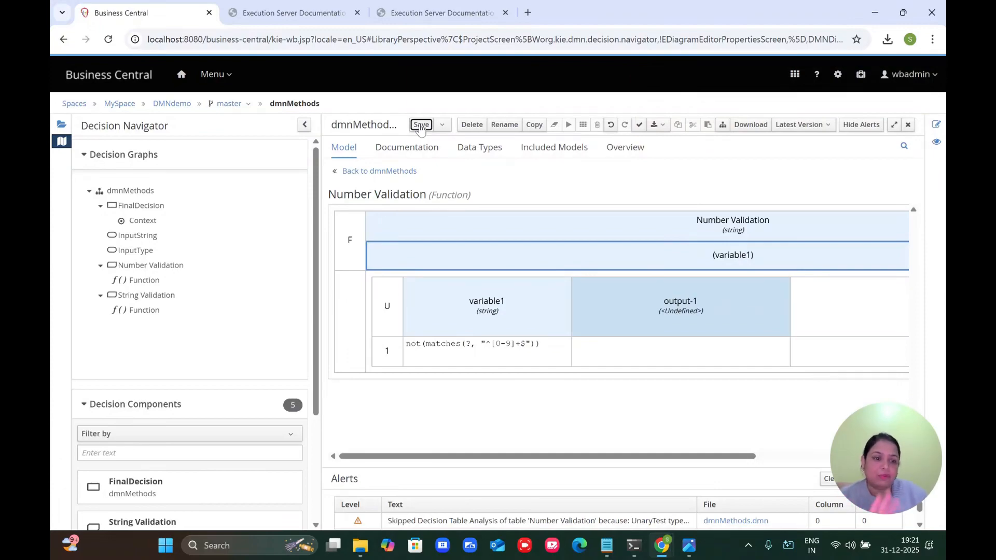
double_click(409, 345)
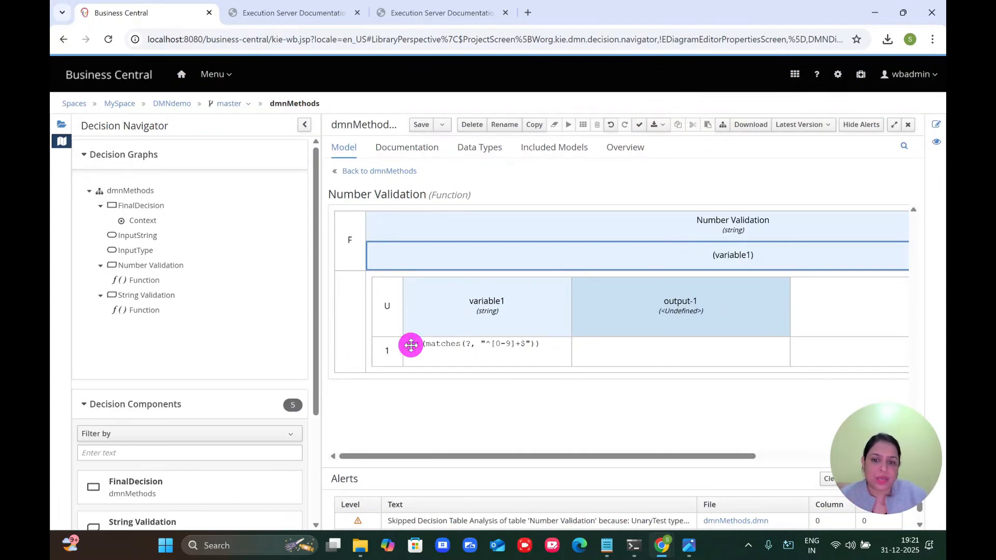
double_click(411, 346)
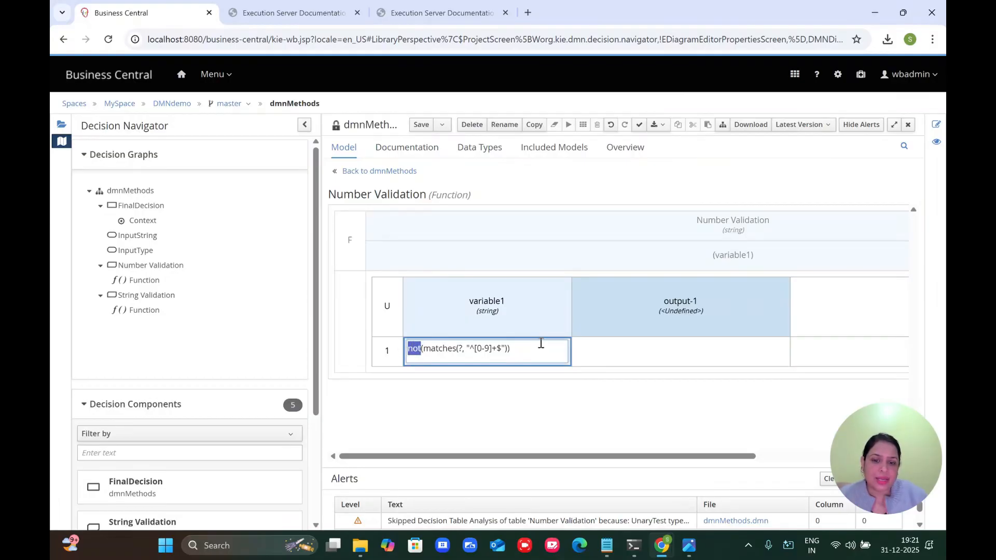
Step: Enter "not numbers" as rule 1's output value
double_click(602, 350)
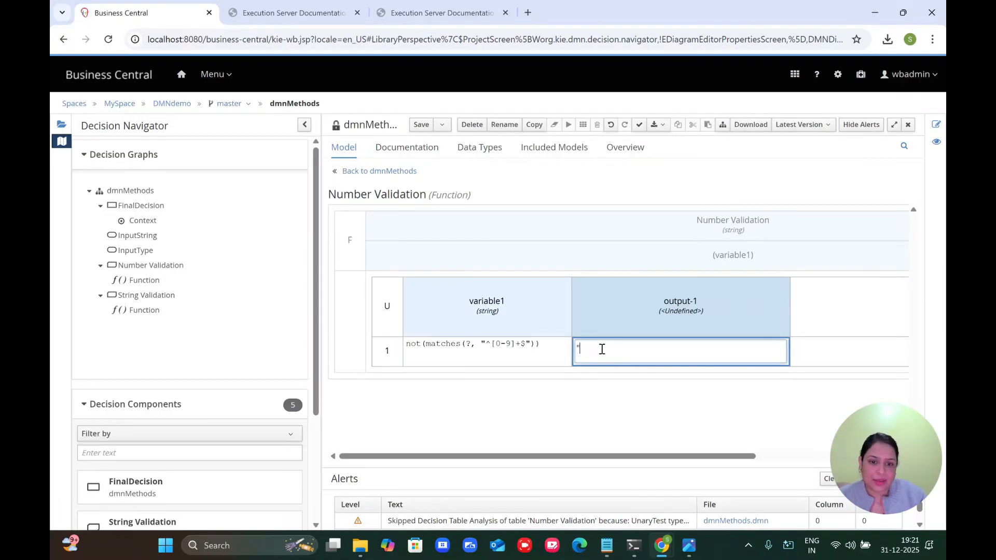
type("\"not ma")
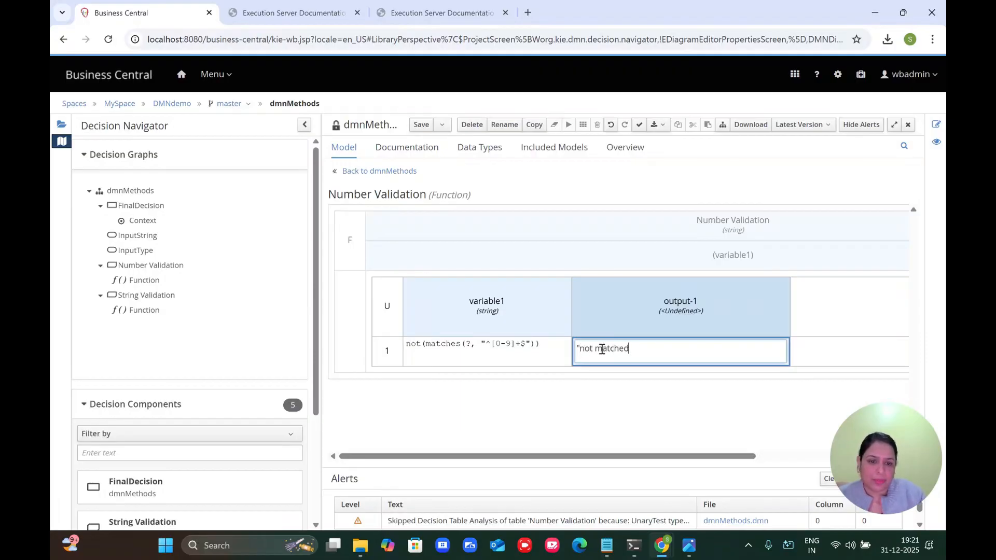
type("tched")
key("ctrl+a")
type("\"")
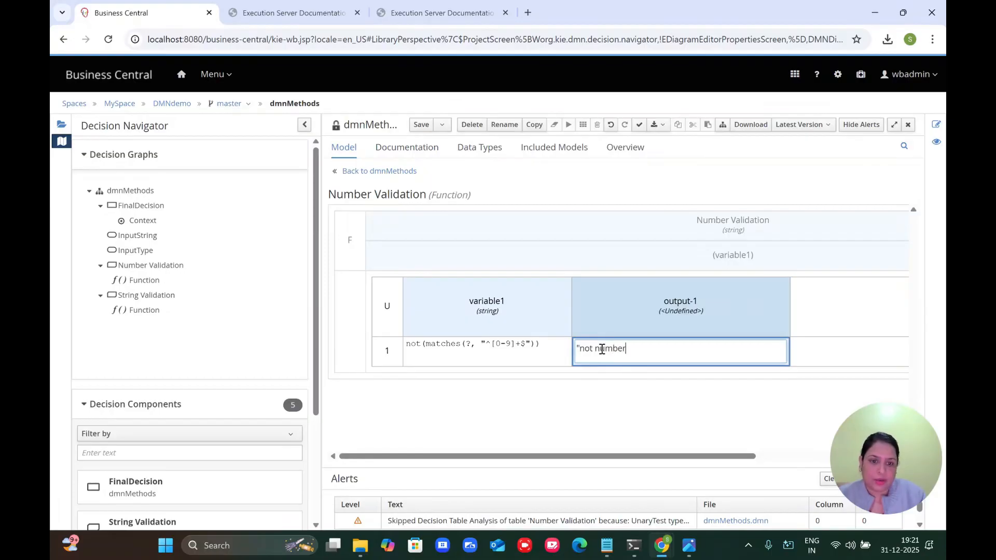
key("Return")
right_click(389, 353)
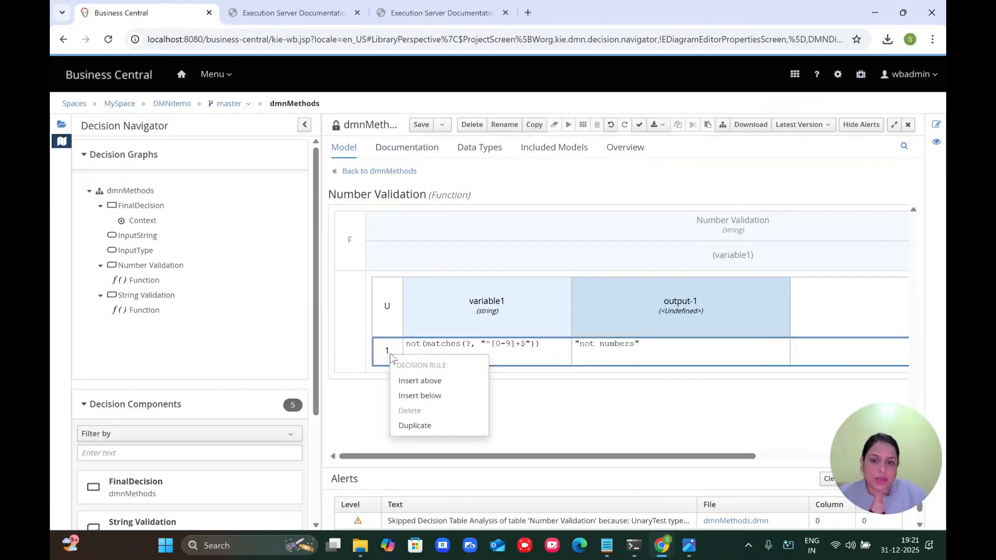
Step: Duplicate rule 1 and change the copy's condition to matches(?, "^[0-9]+$")
left_click(418, 426)
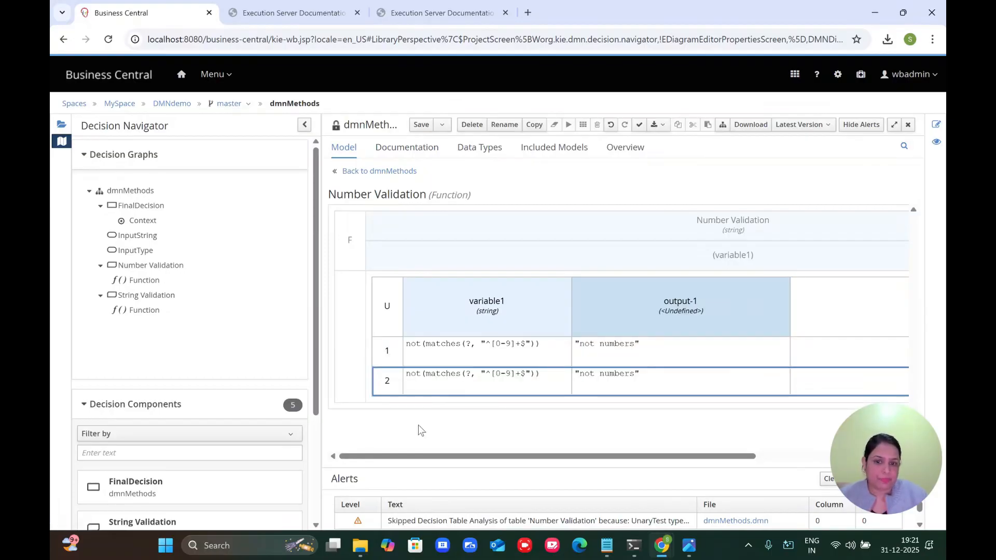
double_click(413, 374)
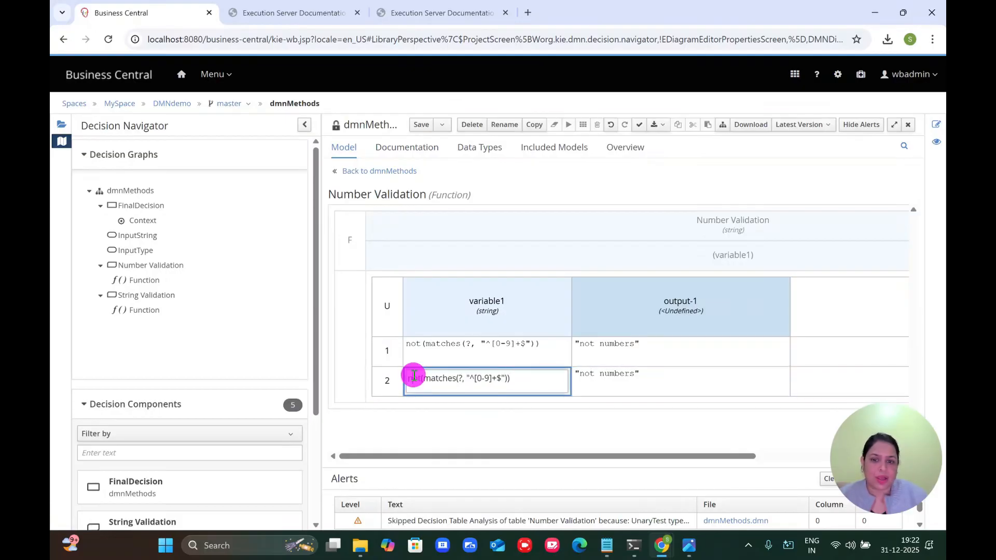
double_click(414, 375)
key("Delete")
key("Delete")
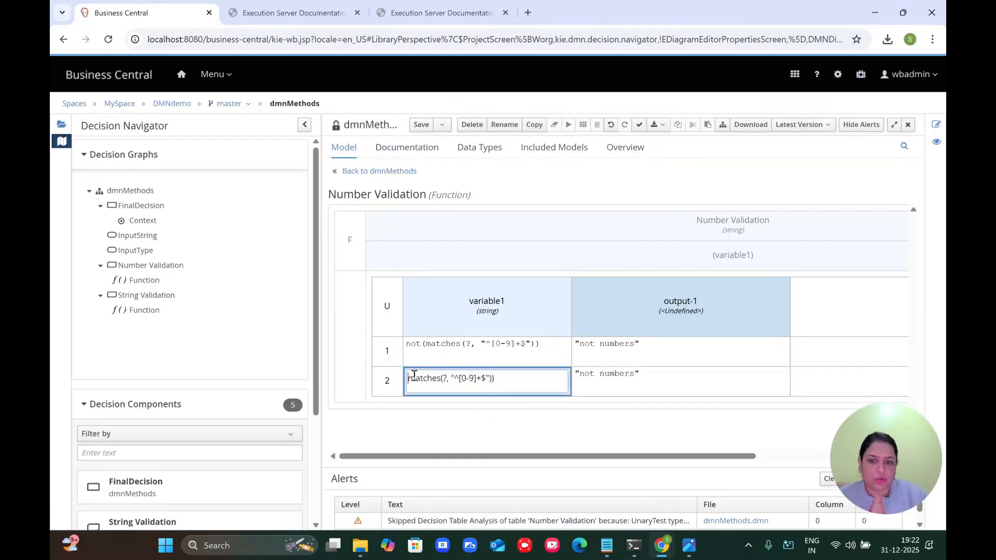
left_click(508, 378)
key("BackSpace")
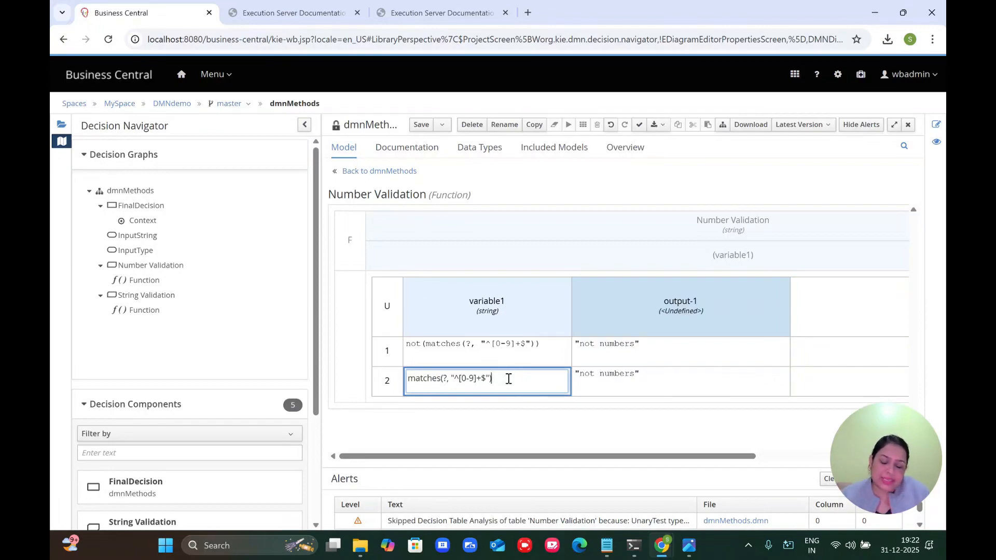
Step: Change rule 1's output text to "numeric string"
double_click(591, 375)
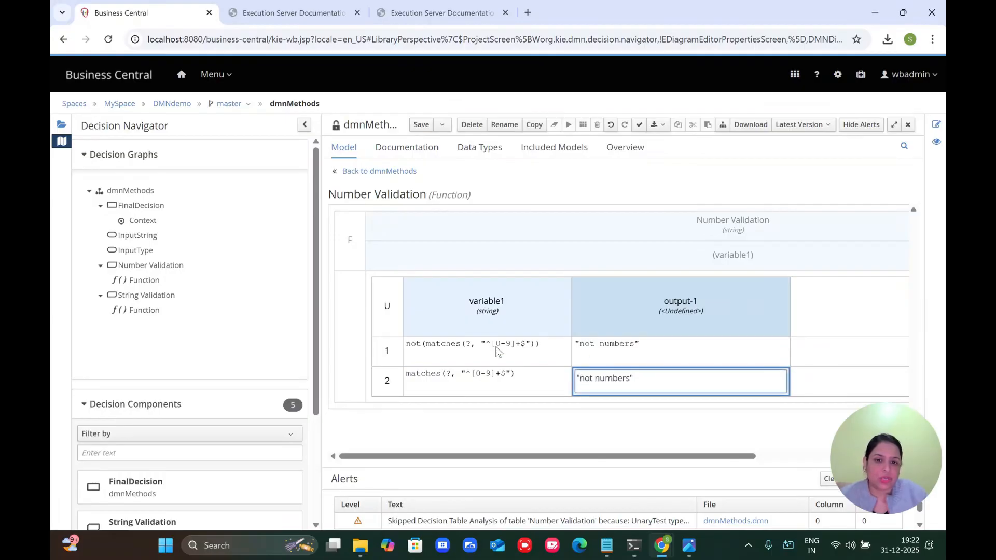
double_click(588, 346)
left_click(589, 345)
double_click(588, 345)
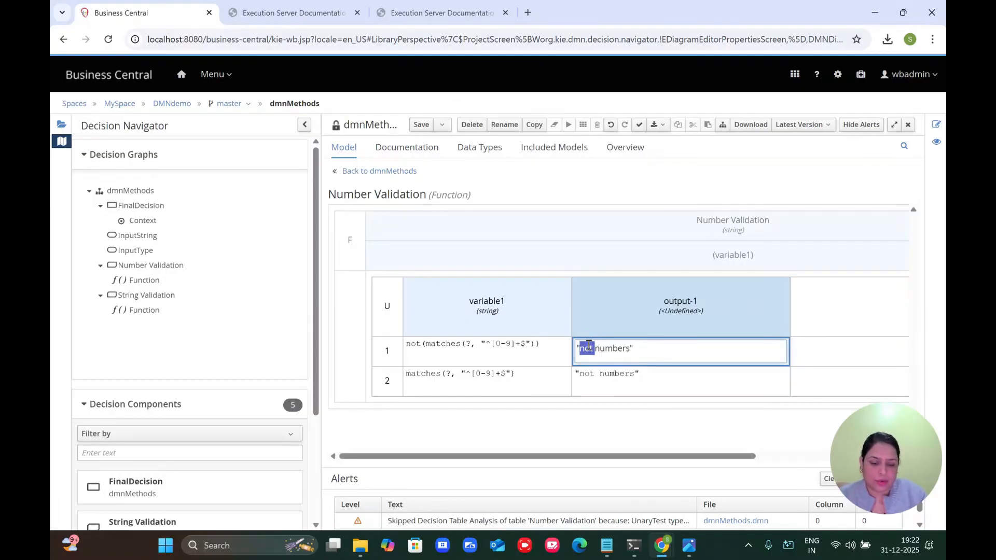
type("numeri")
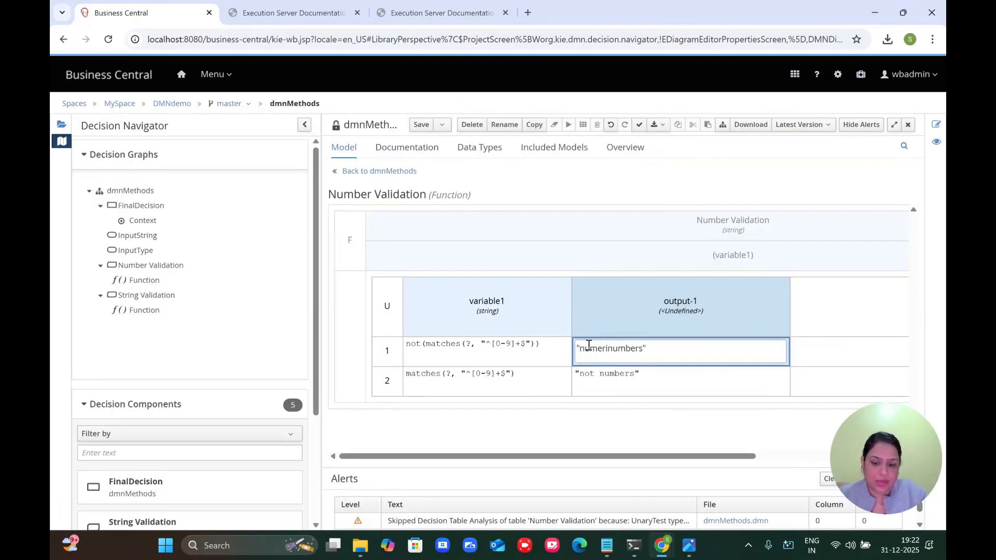
type("c stro")
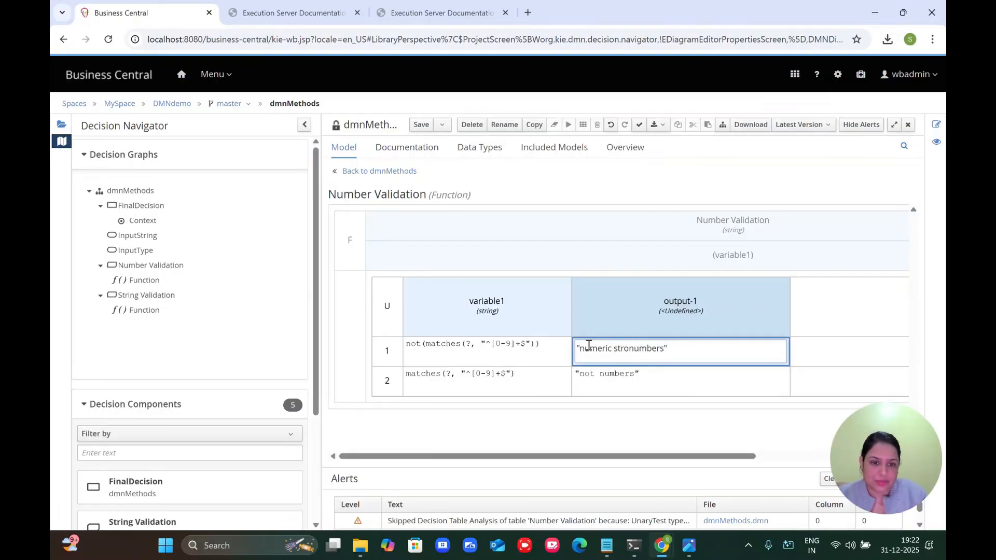
key("BackSpace")
type("ing")
key("Delete")
key("Delete")
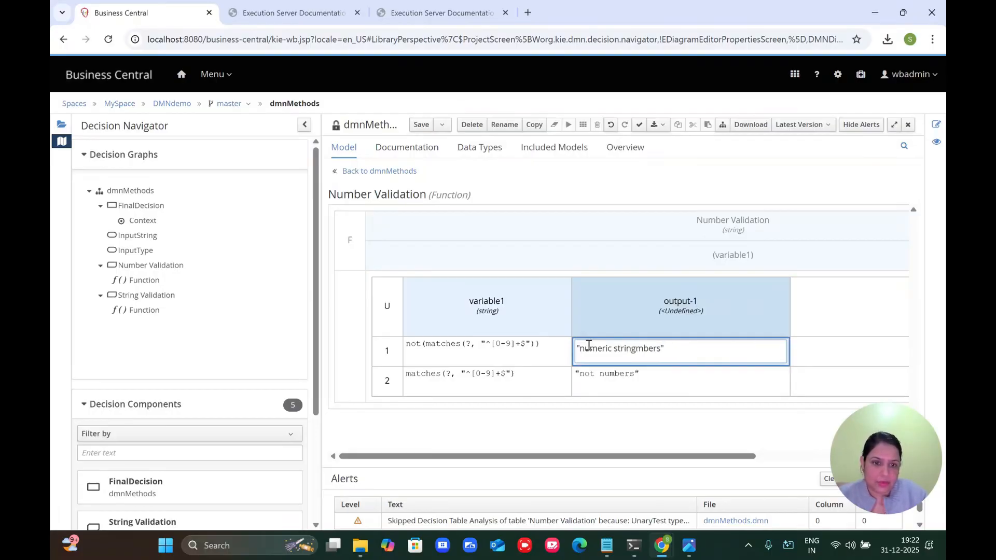
key("Delete")
key("Delete")
key("Delete")
key("Delete")
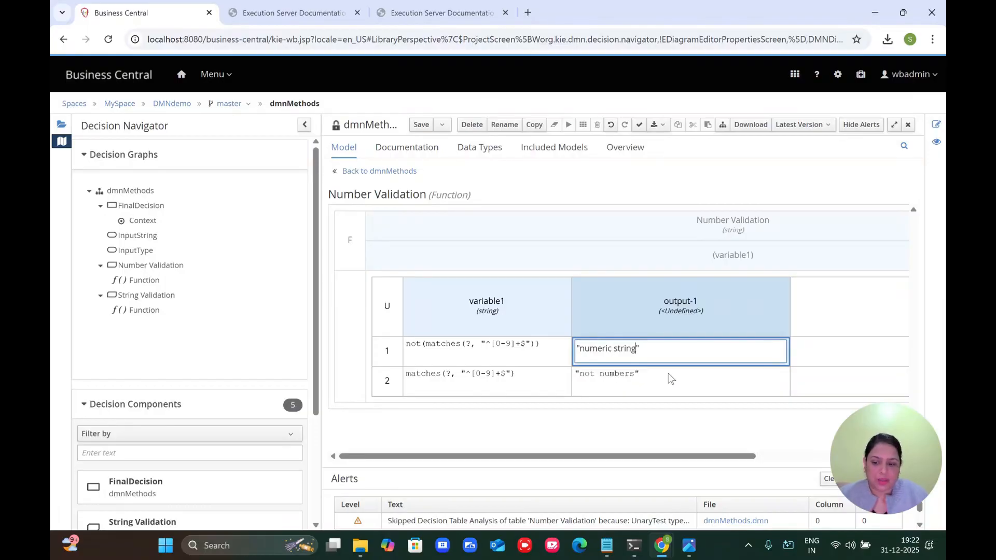
key("Tab")
Step: Enter "non numeric string" as rule 2's output
double_click(616, 378)
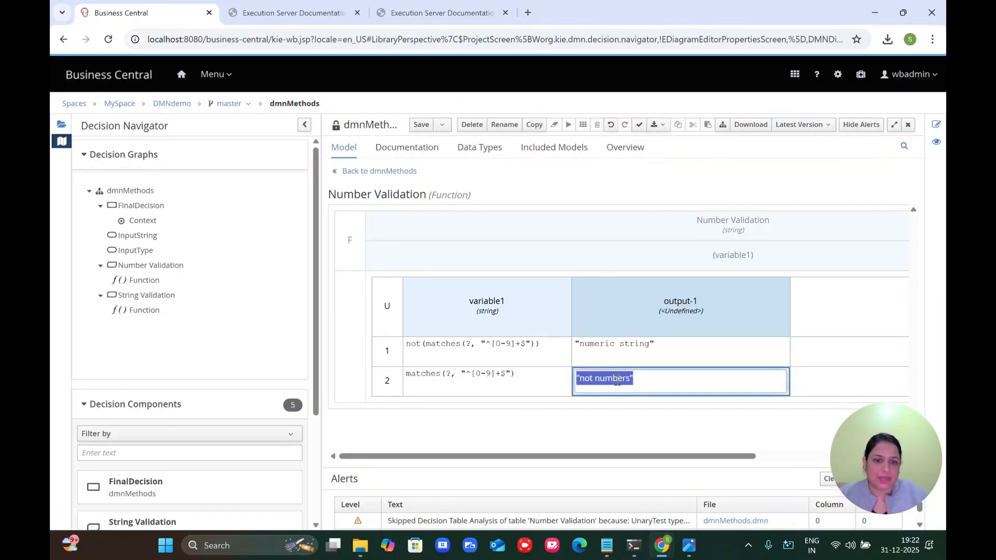
type("\"not num")
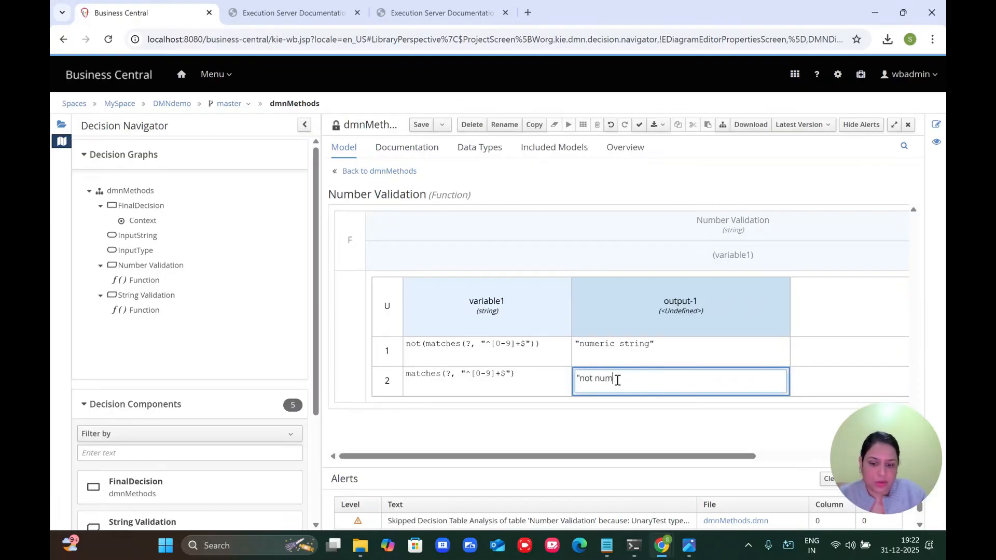
type("ic string\"")
double_click(604, 380)
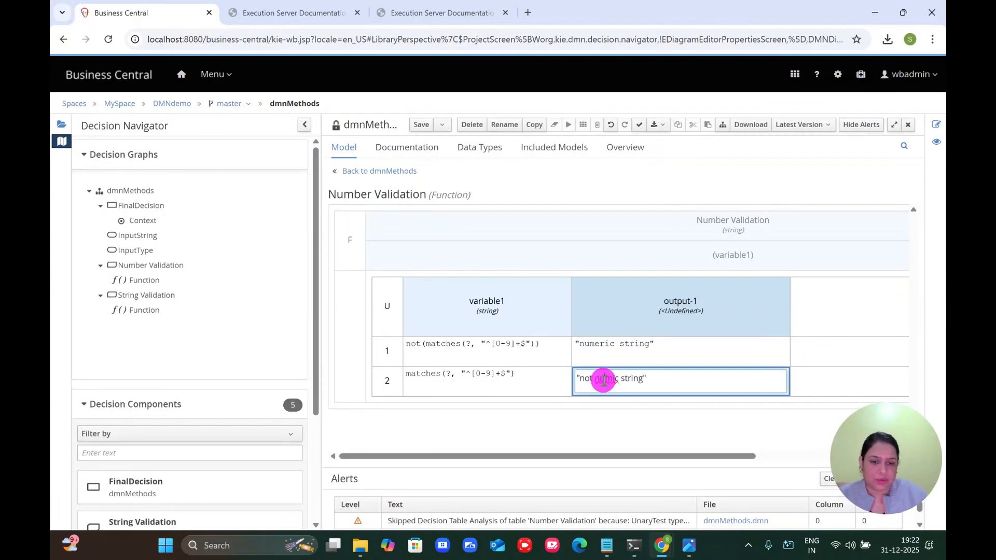
key("BackSpace")
key("BackSpace")
key("BackSpace")
type("n numv")
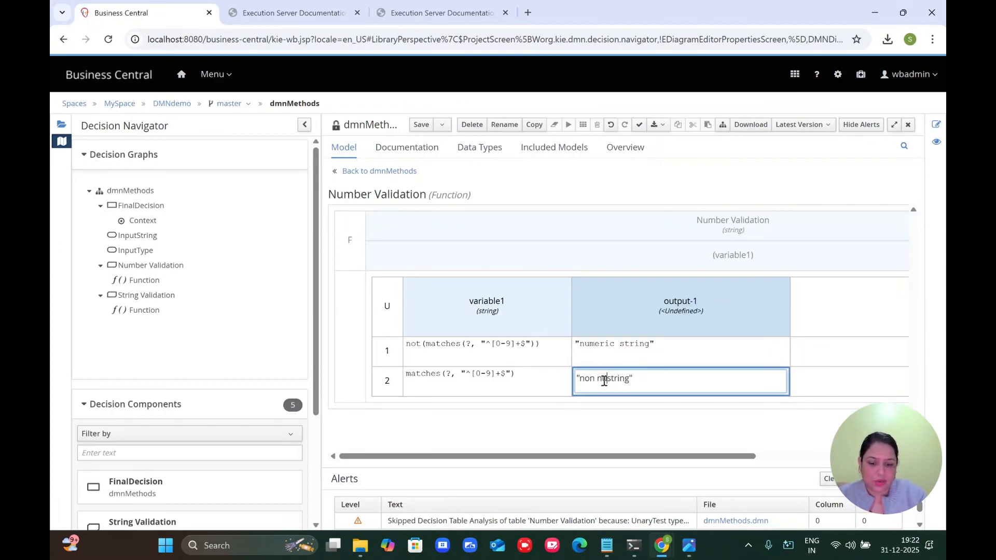
key("BackSpace")
type("eric")
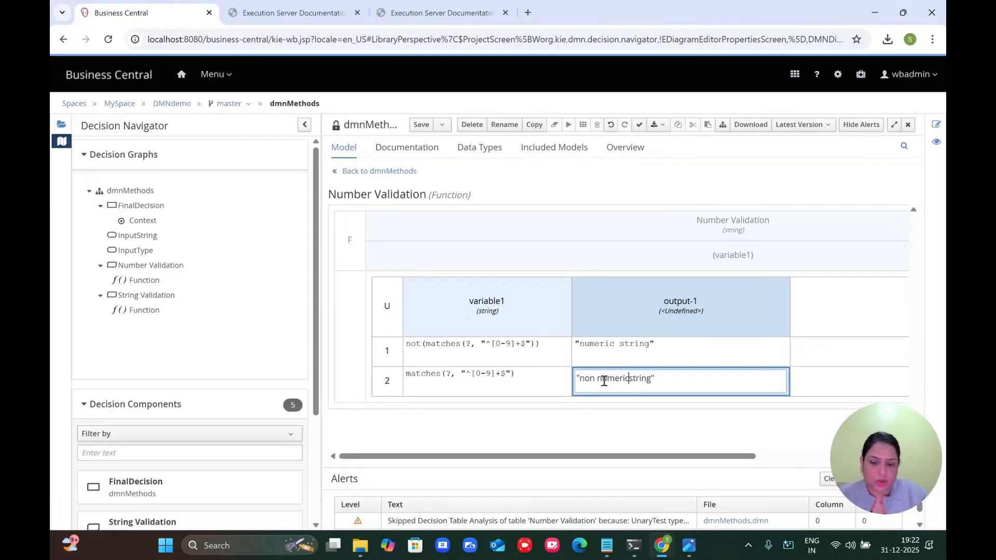
left_click(593, 433)
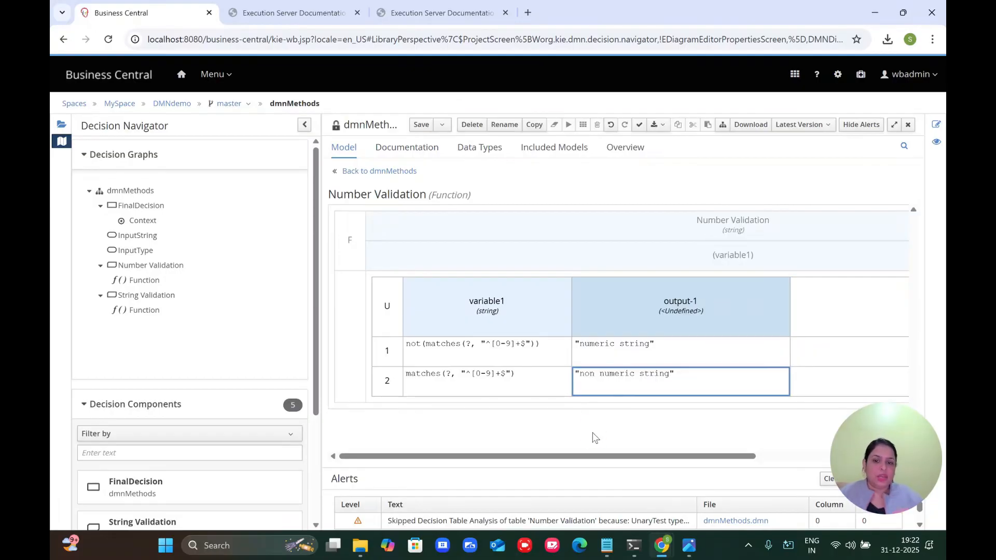
Step: Swap the outputs so rule 1 returns "non numeric string" and rule 2 "numeric string"
left_click(606, 355)
left_click(601, 382)
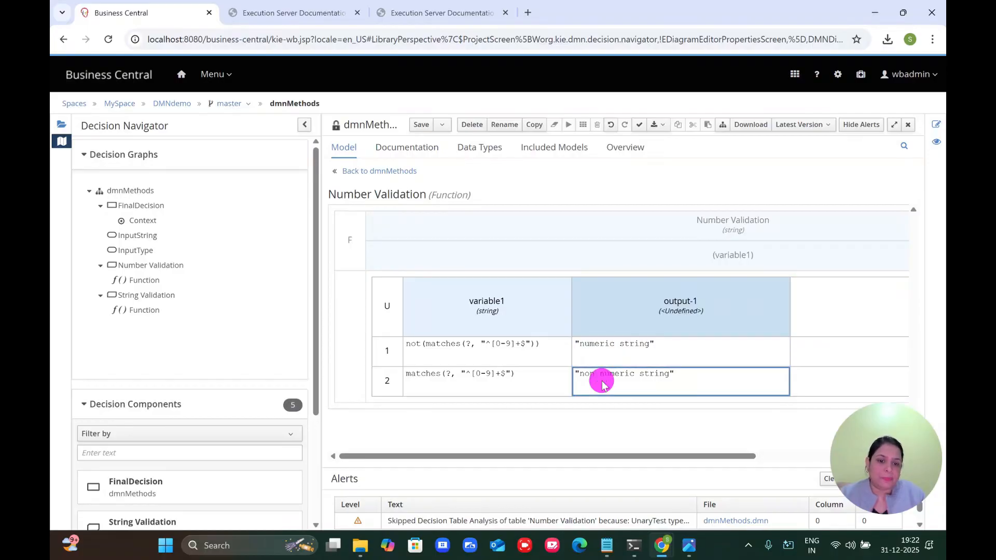
double_click(602, 381)
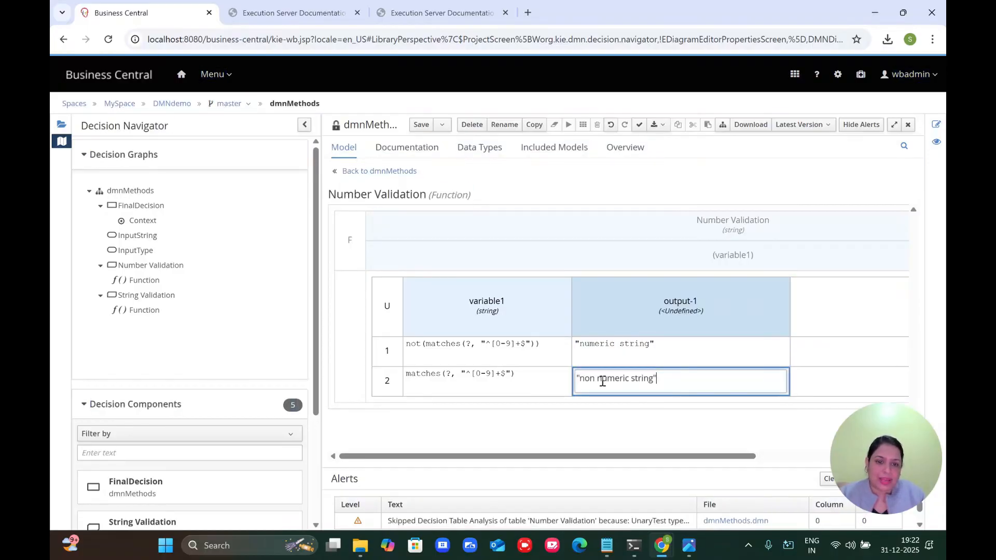
triple_click(602, 382)
key("BackSpace")
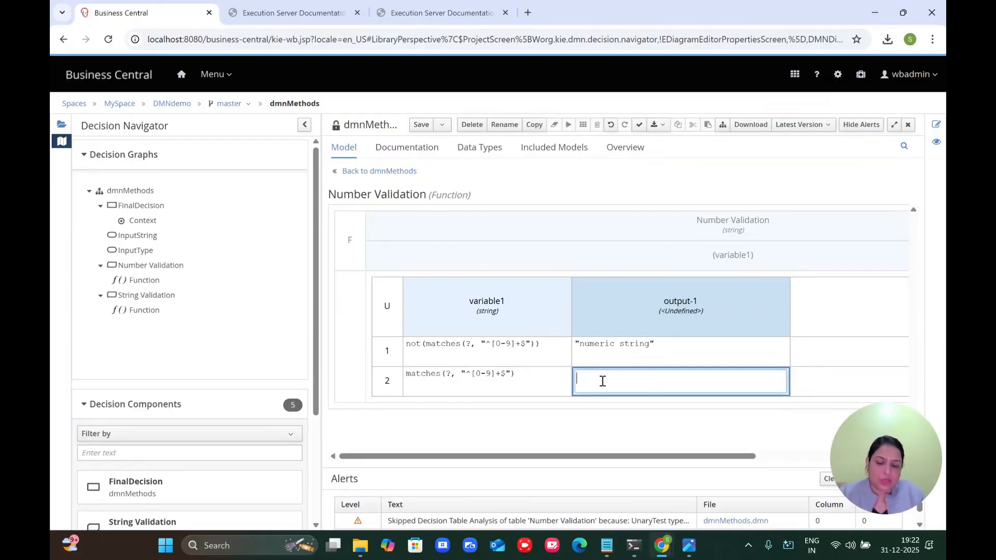
double_click(605, 346)
key("Home")
key("Right")
type("non")
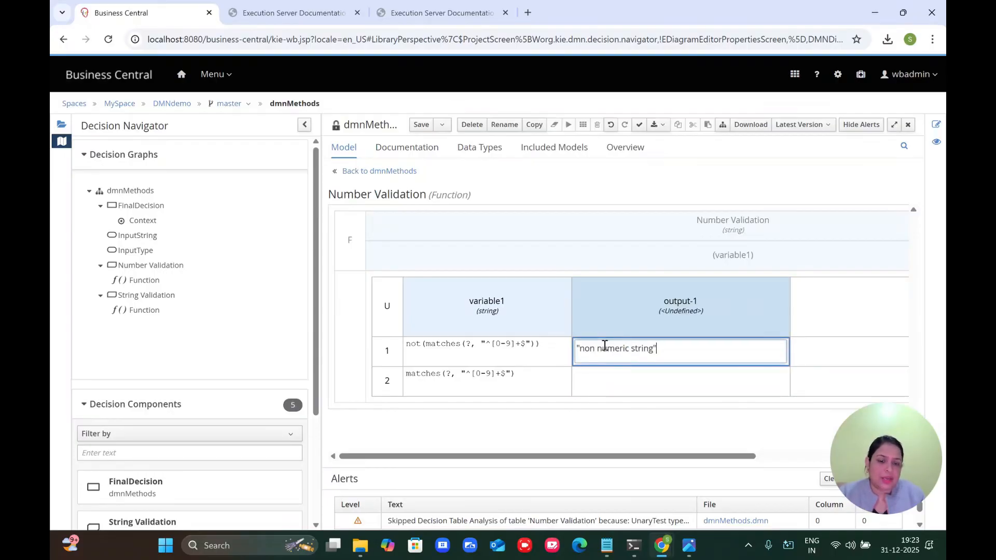
double_click(593, 381)
type("\"numeric string\"")
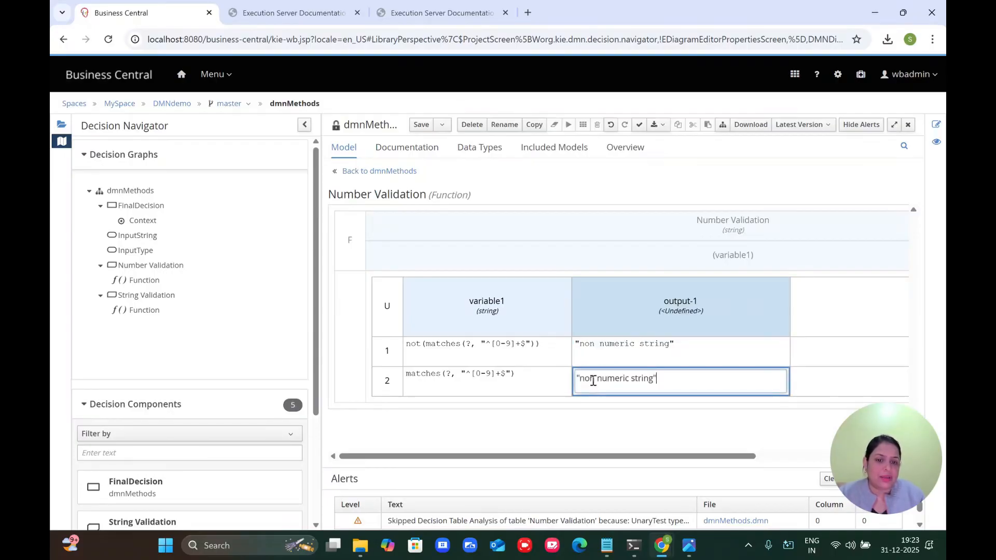
left_click(592, 381)
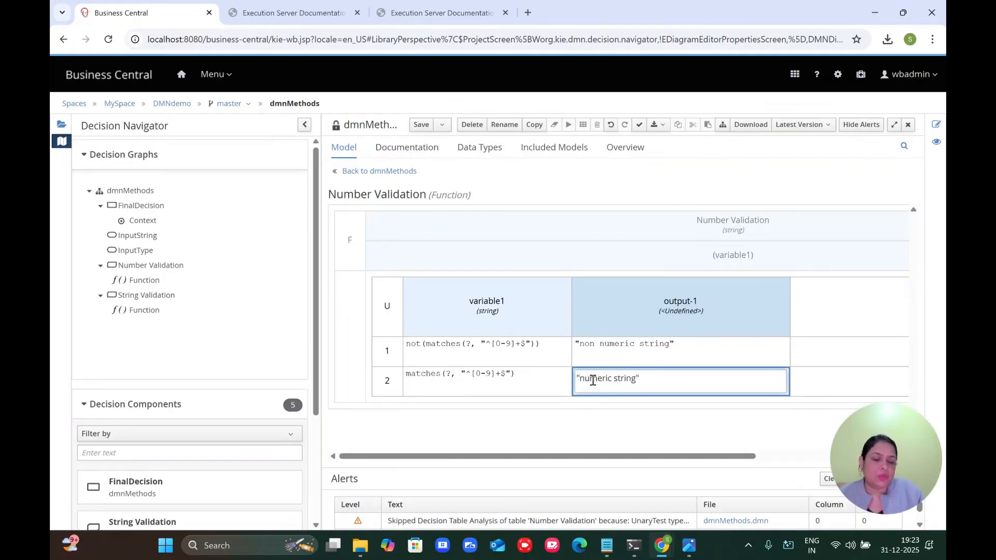
Step: Commit rule 2's "numeric string" output, save dmnMethods, and go back to the diagram
left_click(598, 421)
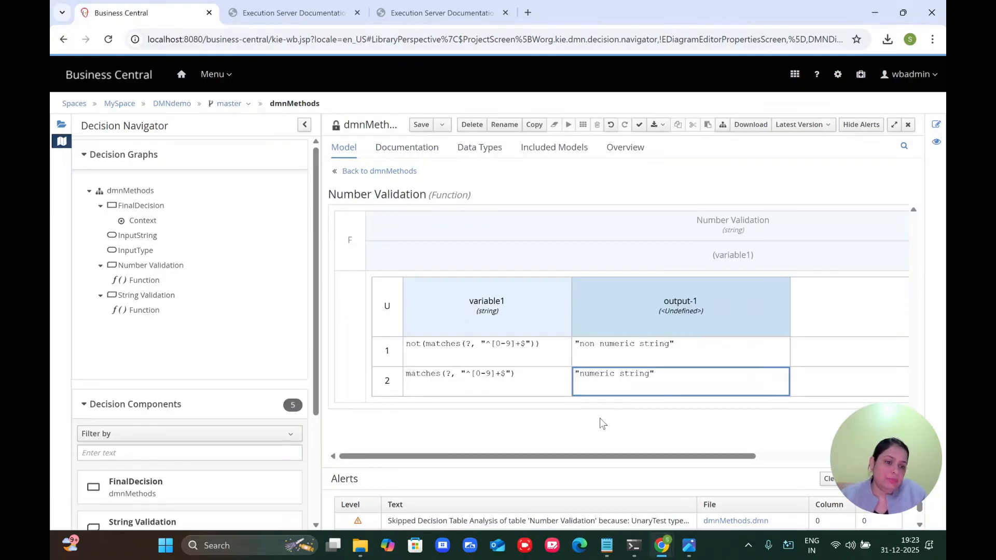
left_click(414, 127)
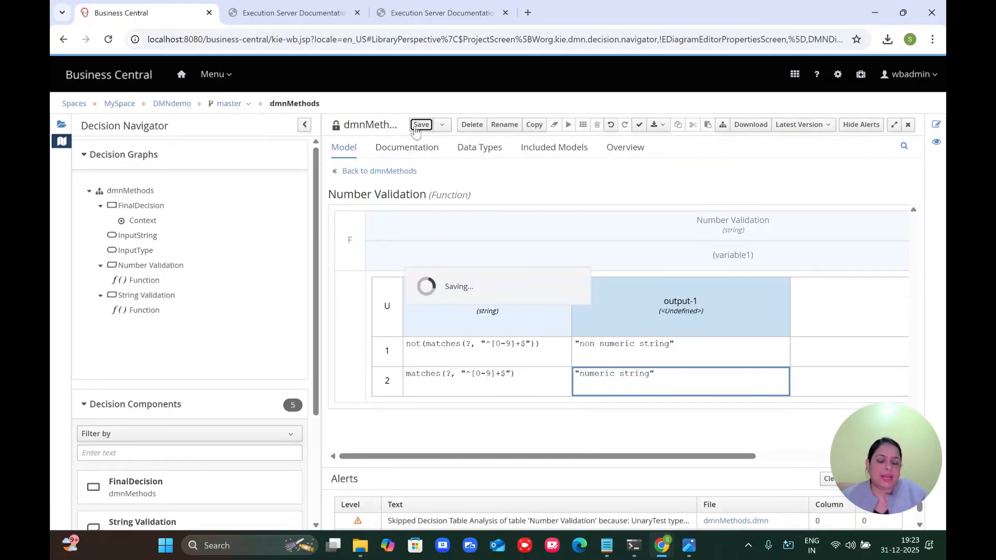
left_click(380, 172)
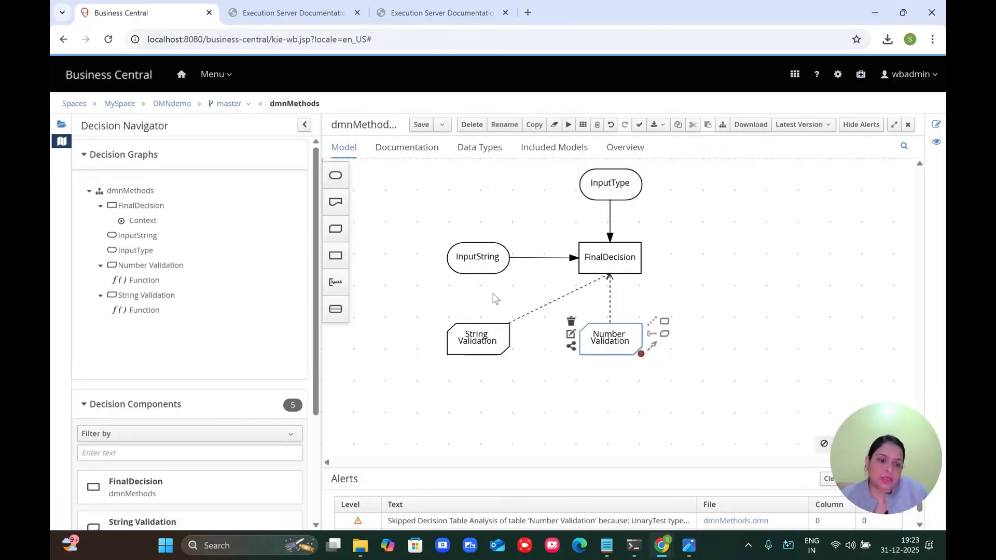
Step: Add a context entry below StringResult in FinalDecision, named NumberResult with data type string
left_click(604, 258)
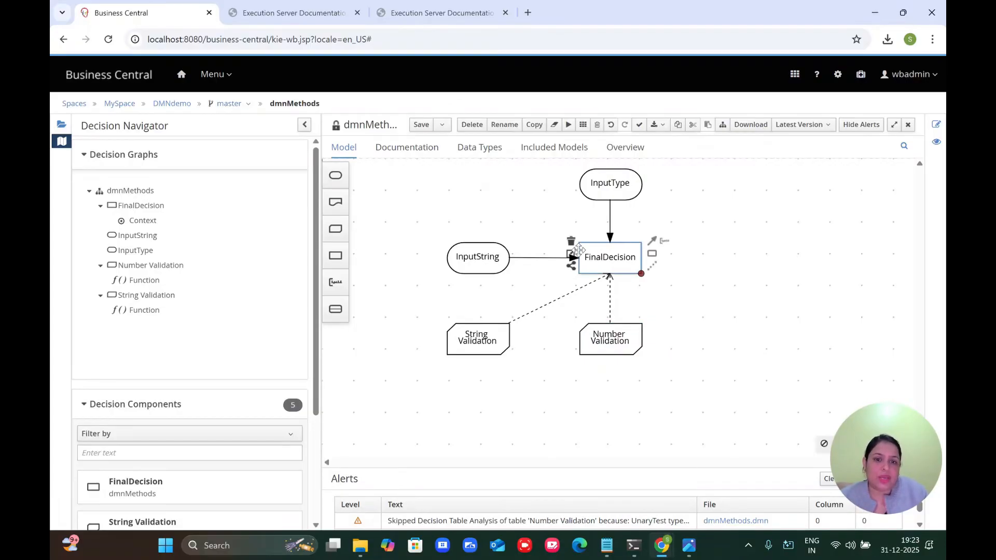
left_click(569, 254)
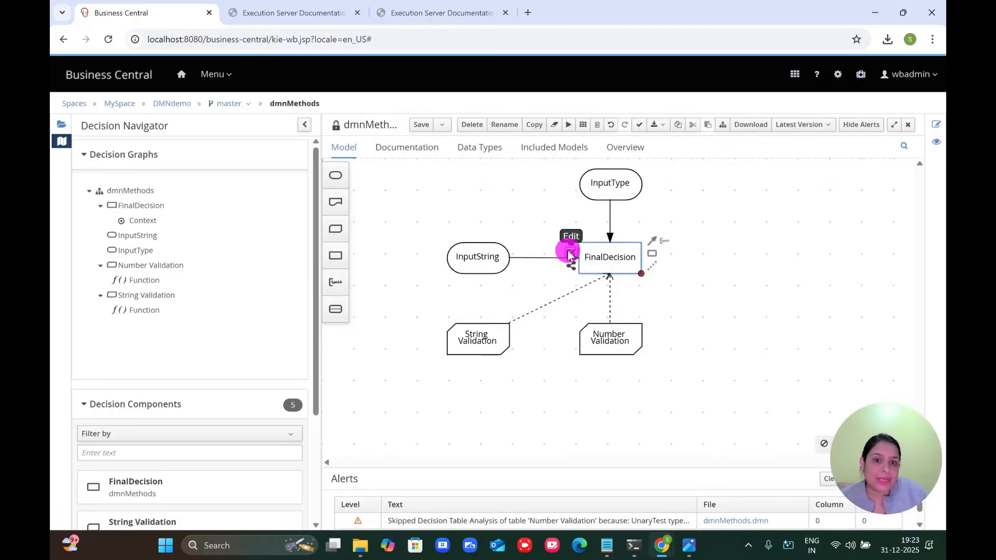
right_click(404, 269)
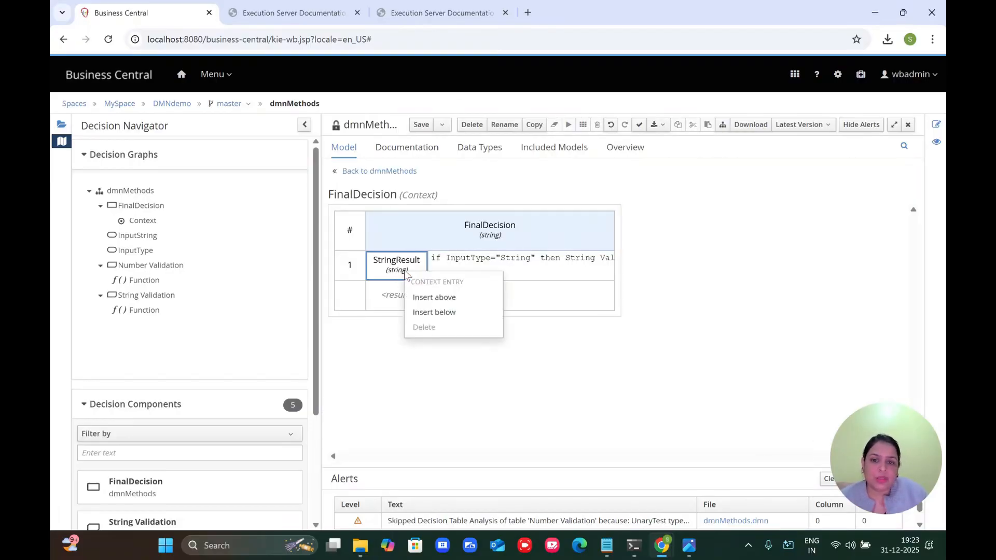
left_click(433, 312)
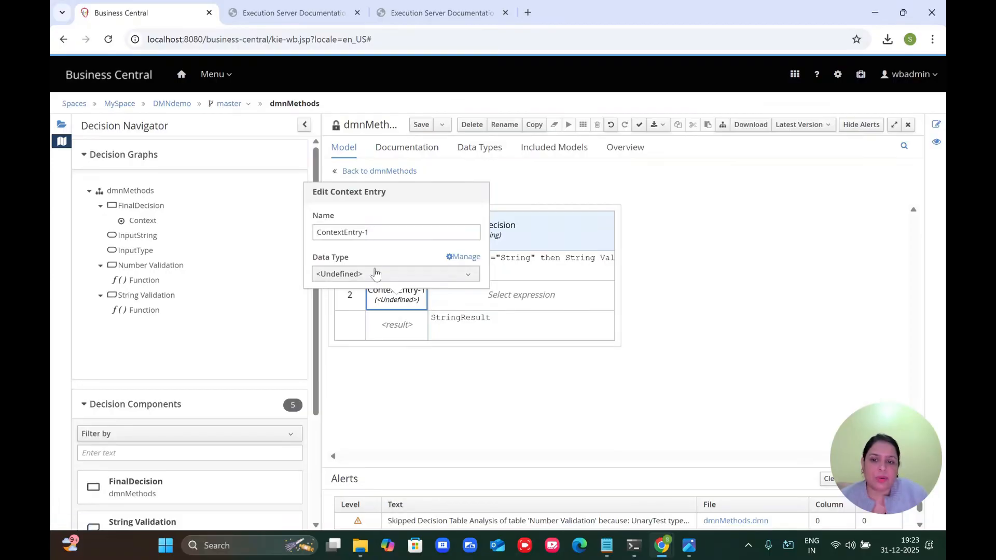
key("ctrl+a")
left_click(379, 239)
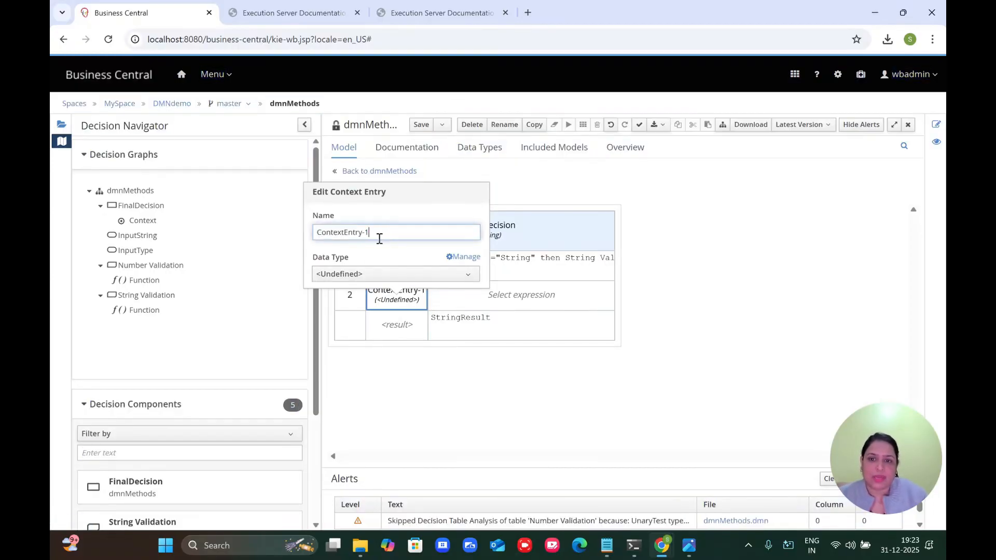
key("ctrl+a")
type("Number")
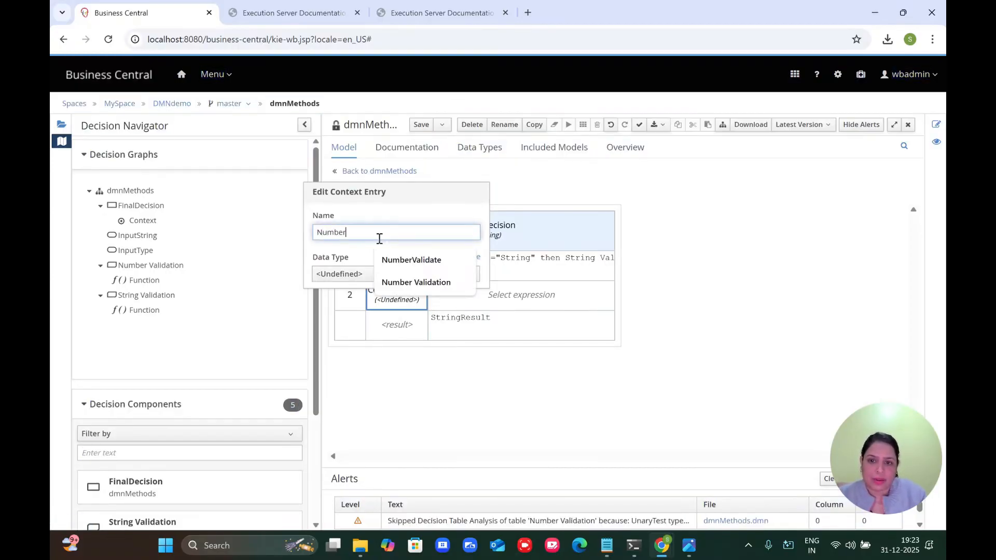
type("Result")
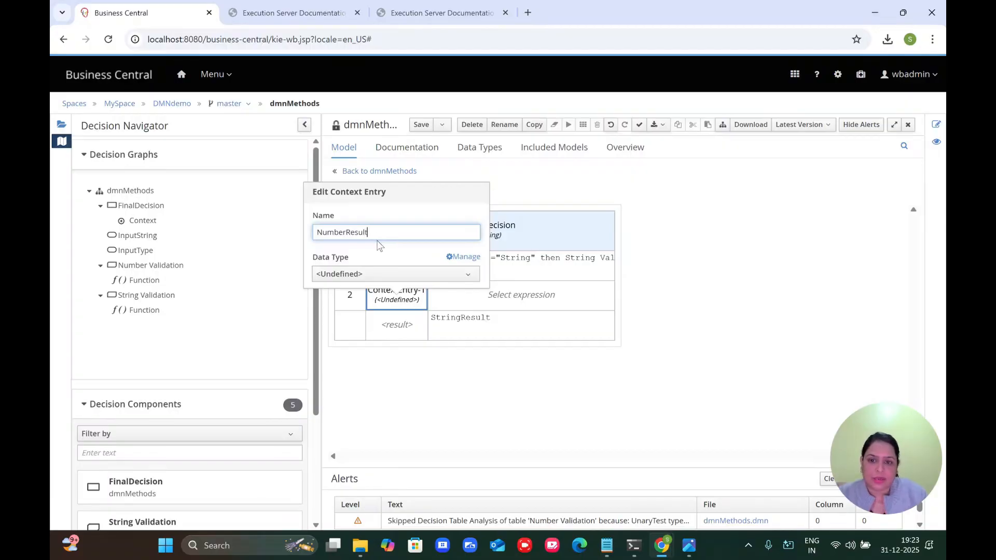
left_click(356, 276)
left_click(332, 450)
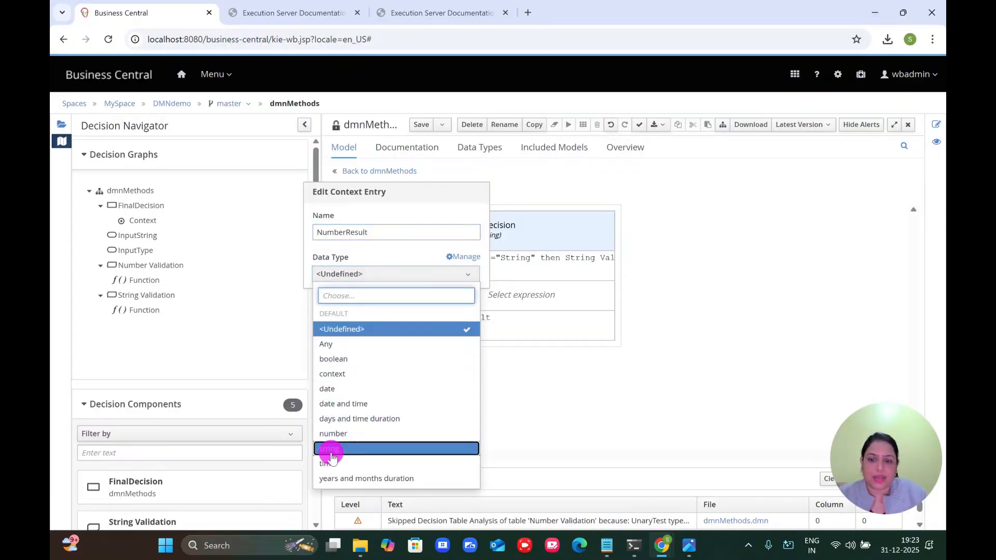
left_click(519, 265)
Step: Make NumberResult a literal expression seeded with the copied StringResult expression
double_click(519, 268)
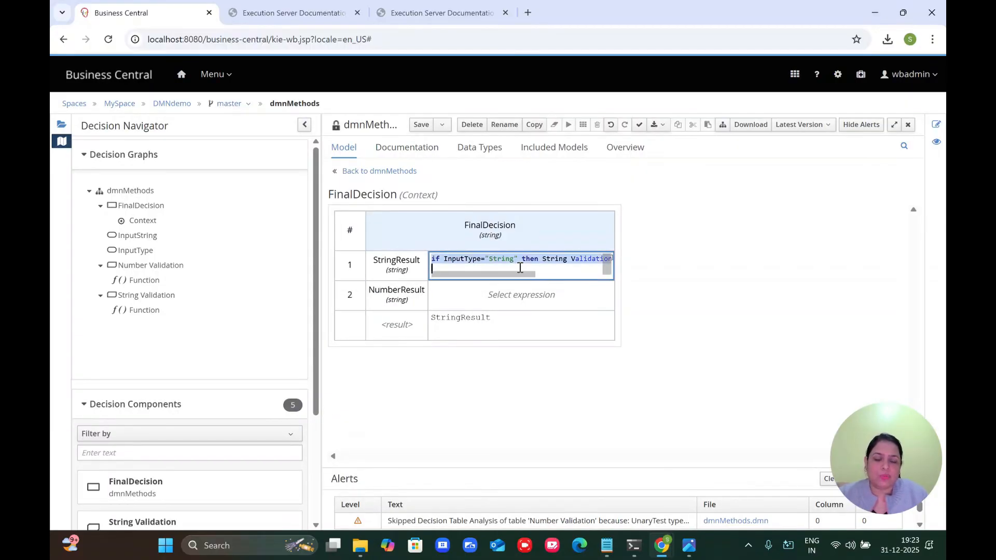
left_click(511, 295)
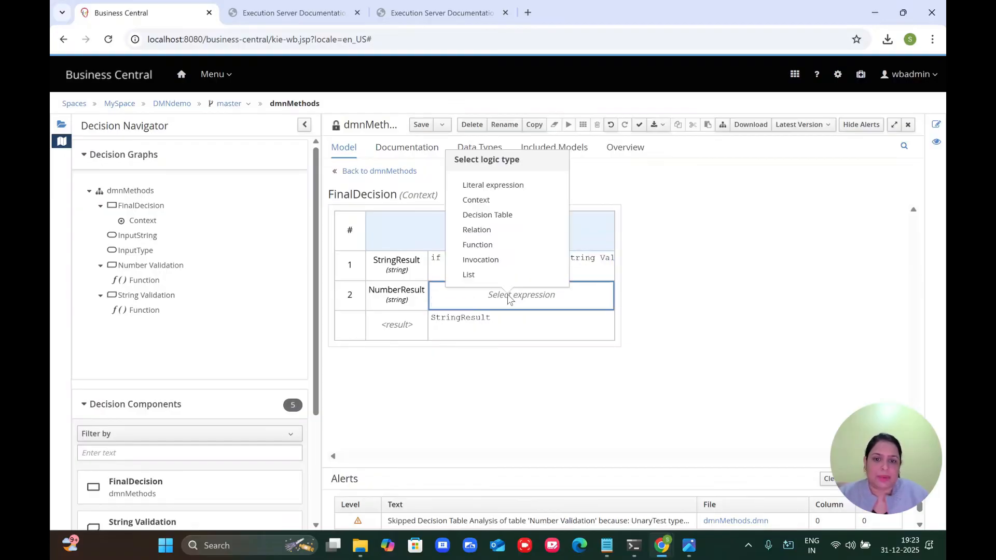
left_click(490, 187)
double_click(459, 298)
key("ctrl+v")
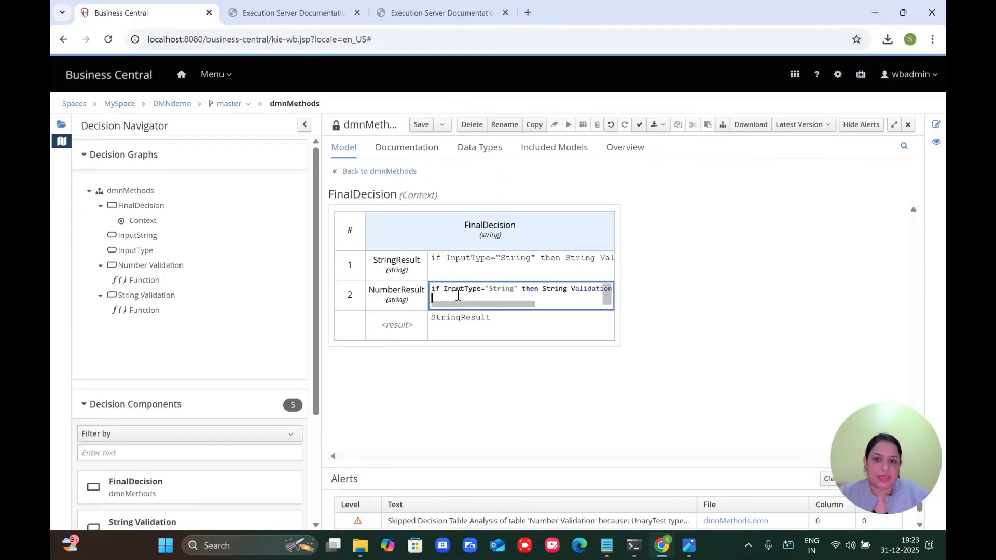
Step: Edit it to if InputType="Number" then Number Validation(InputString) else null, widen the table, and save
double_click(500, 288)
key("BackSpace")
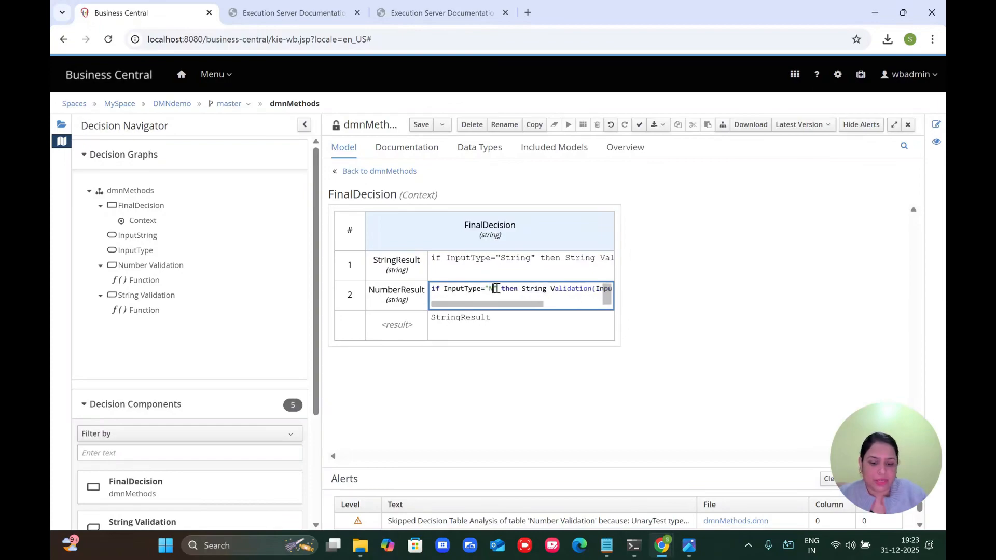
type("Number")
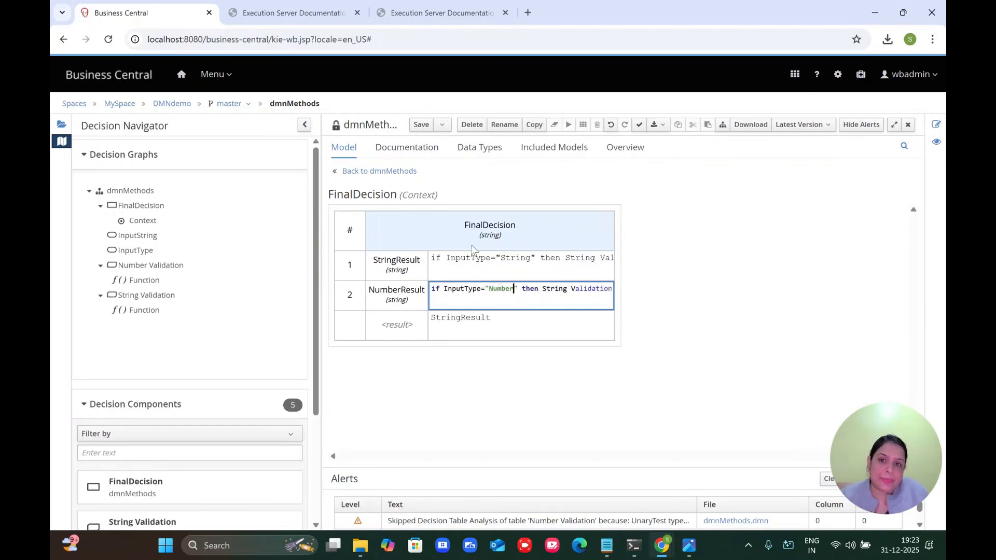
double_click(555, 289)
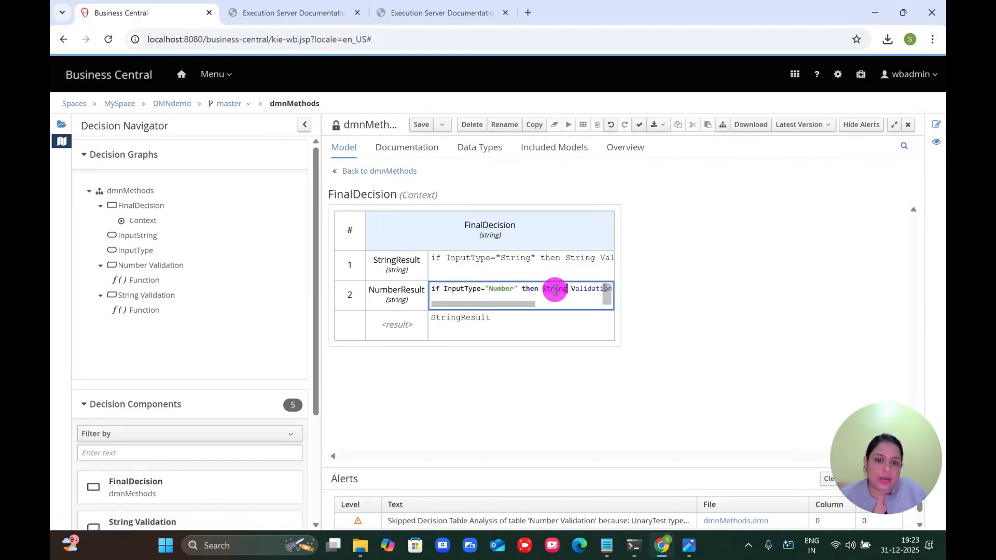
type("Number")
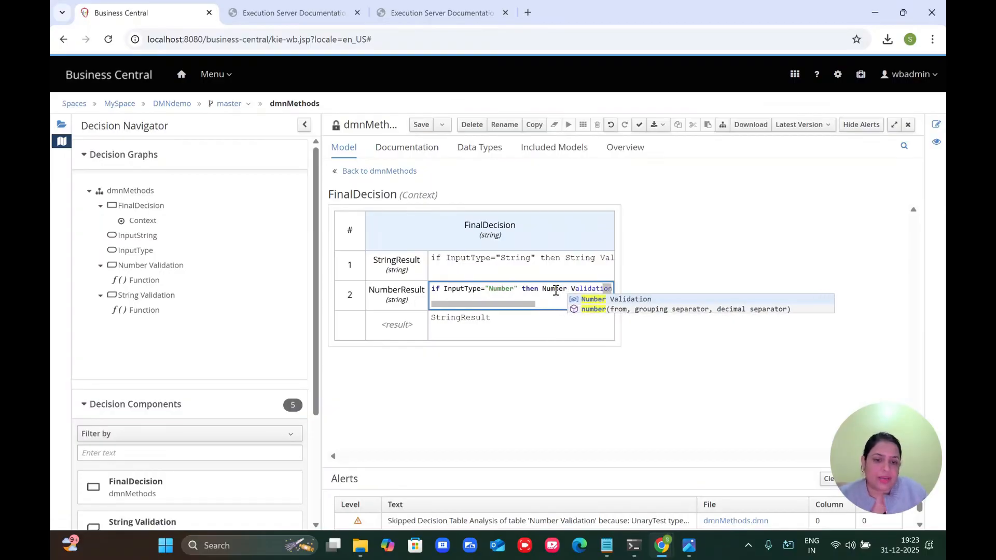
left_click(661, 280)
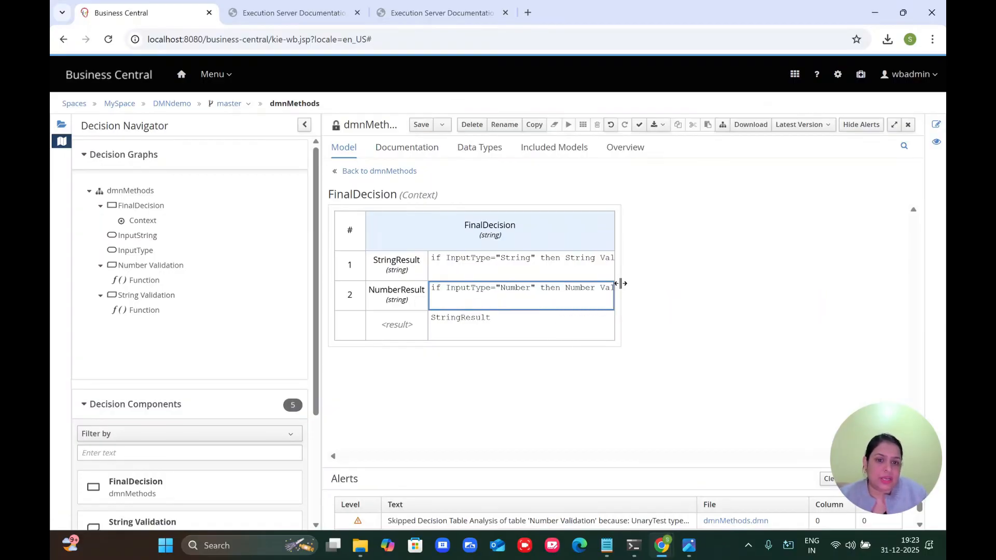
left_click_drag(616, 281, 859, 258)
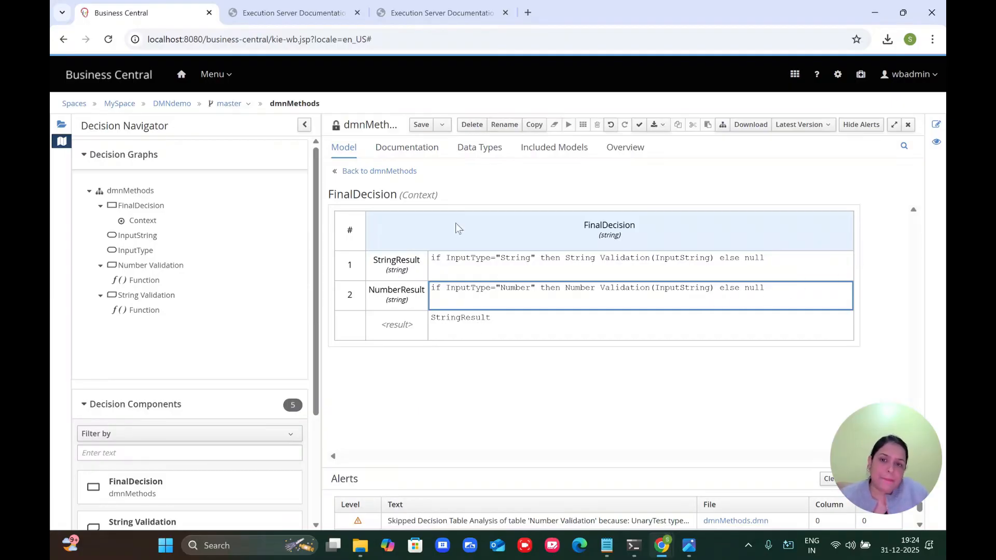
left_click(425, 125)
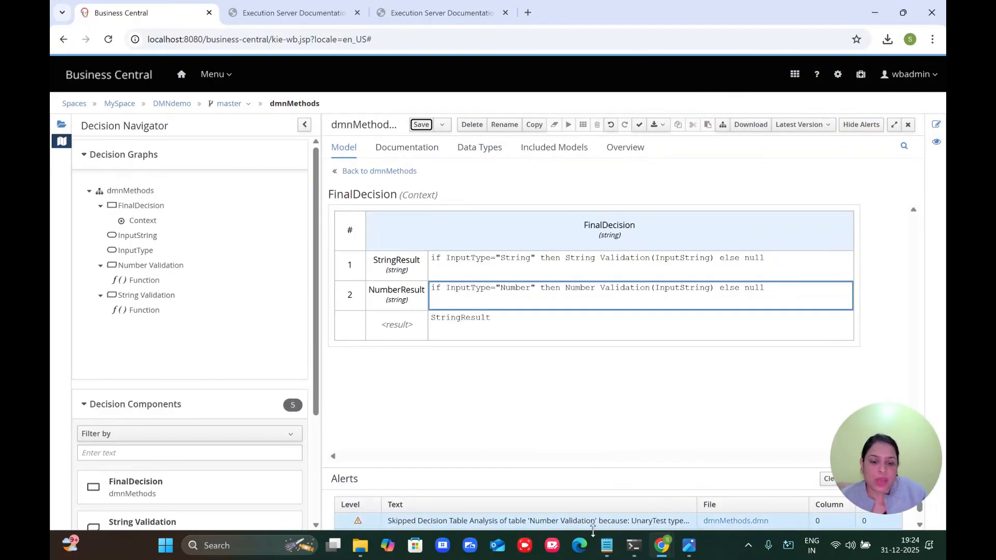
Step: Replace FinalDecision's result with concatenate([StringResult, NumberResult][item != null]) from the notes and save
left_click(607, 544)
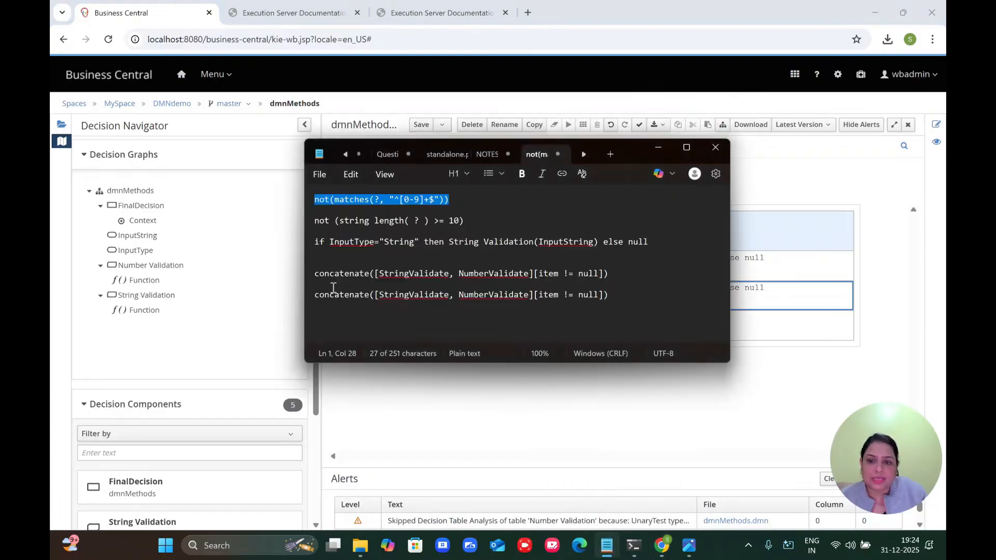
left_click(304, 275)
key("ctrl+c")
left_click(747, 328)
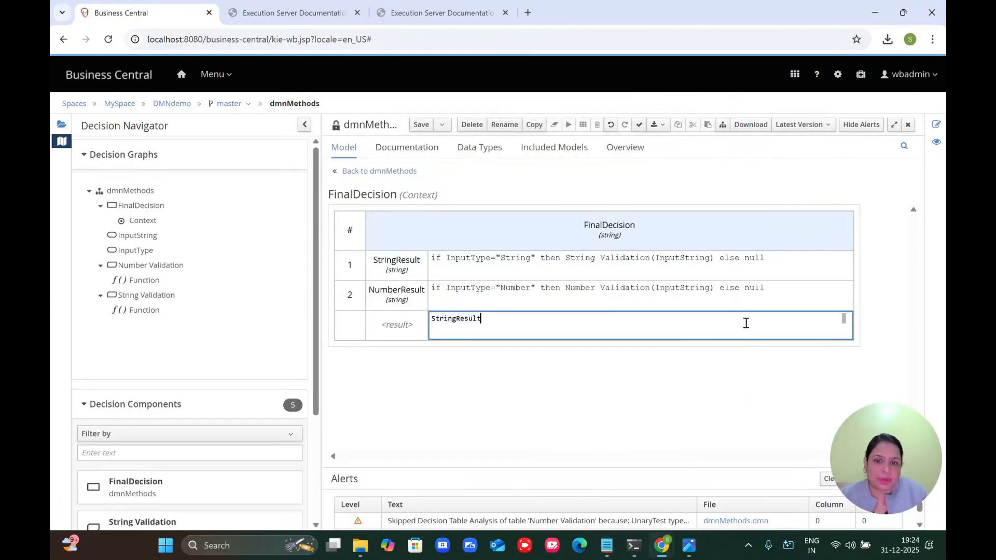
key("ctrl+a")
key("ctrl+v")
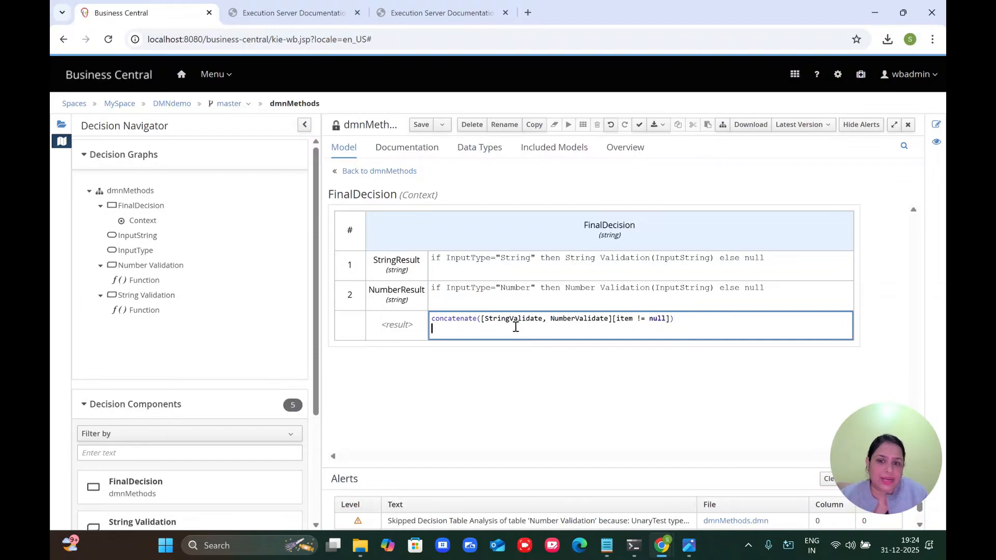
left_click_drag(509, 318, 543, 319)
type("Result")
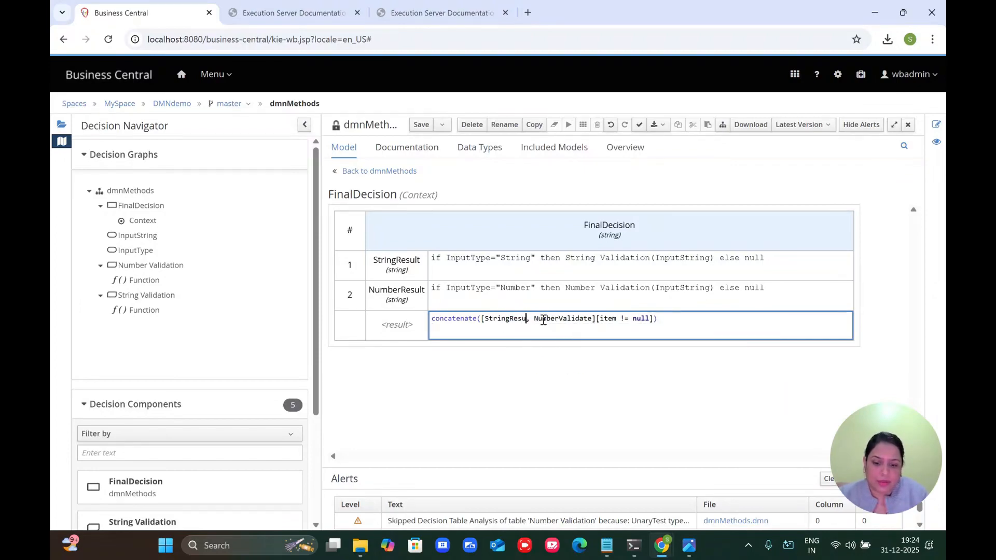
left_click_drag(566, 318, 598, 318)
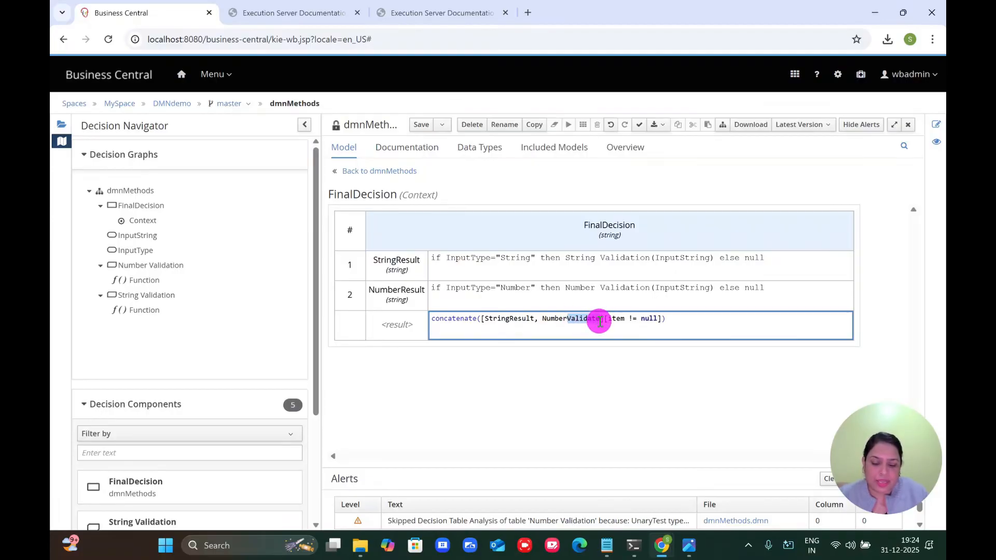
type("Result")
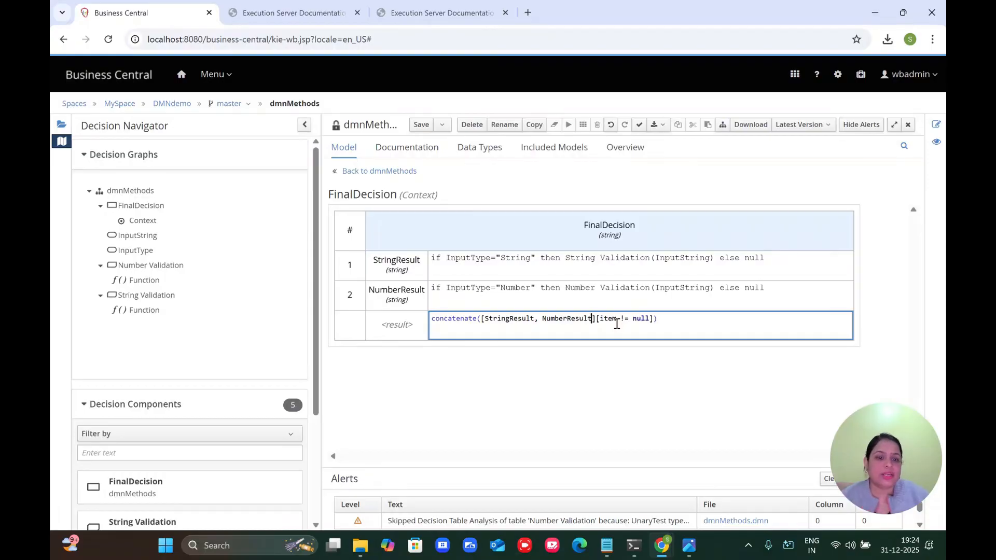
left_click(418, 127)
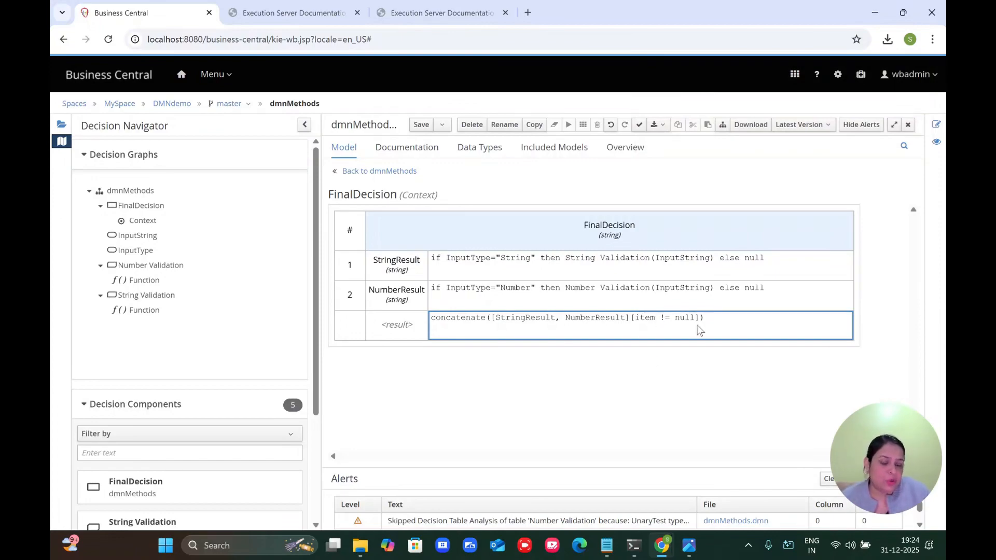
Step: Save dmnMethods and build the DMNdemo project, enlarging the alerts to check the result
left_click(364, 172)
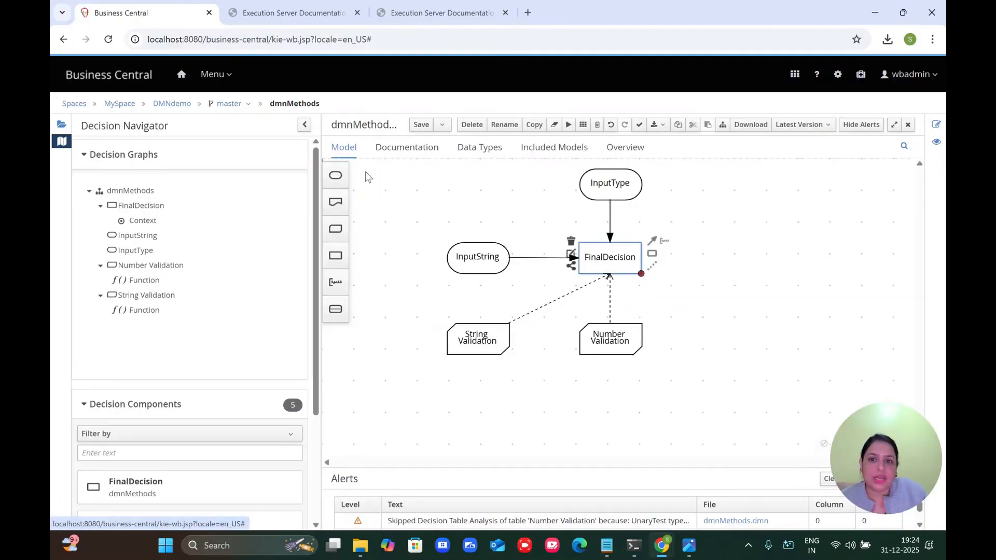
left_click(421, 126)
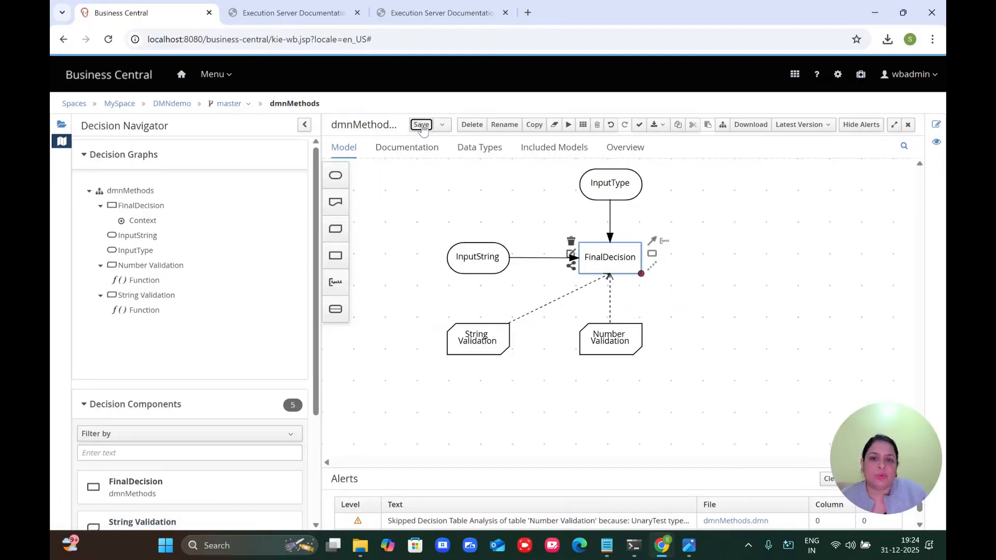
left_click(172, 105)
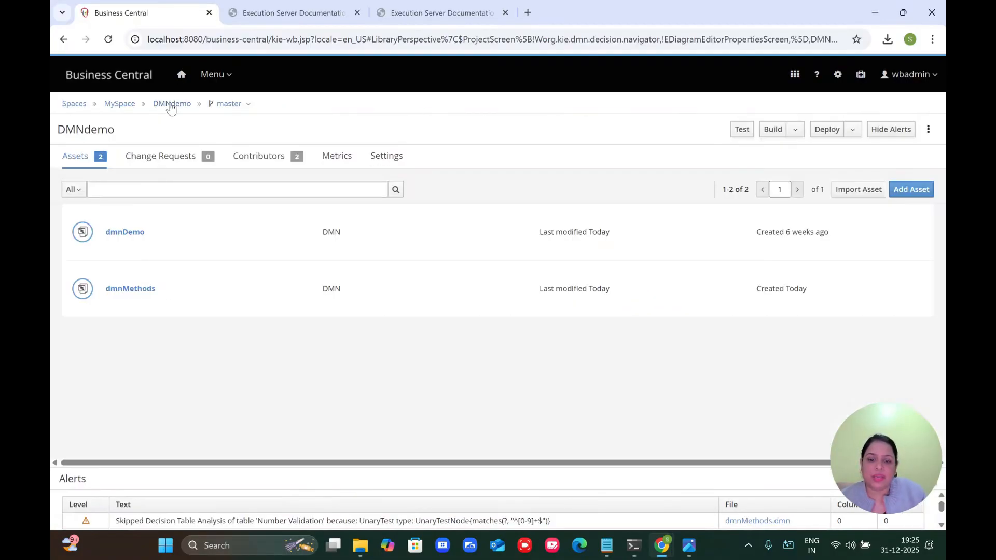
left_click(775, 132)
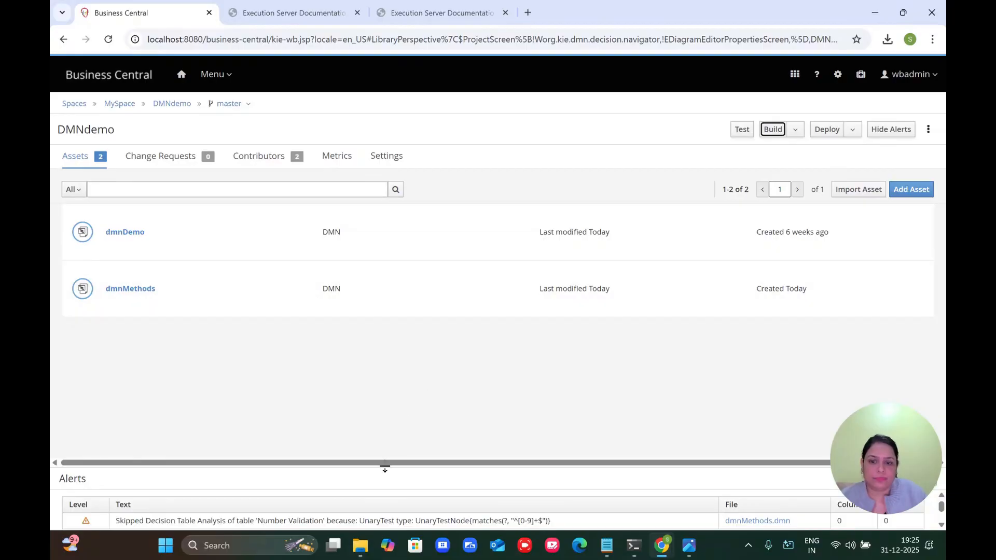
left_click_drag(385, 470, 322, 341)
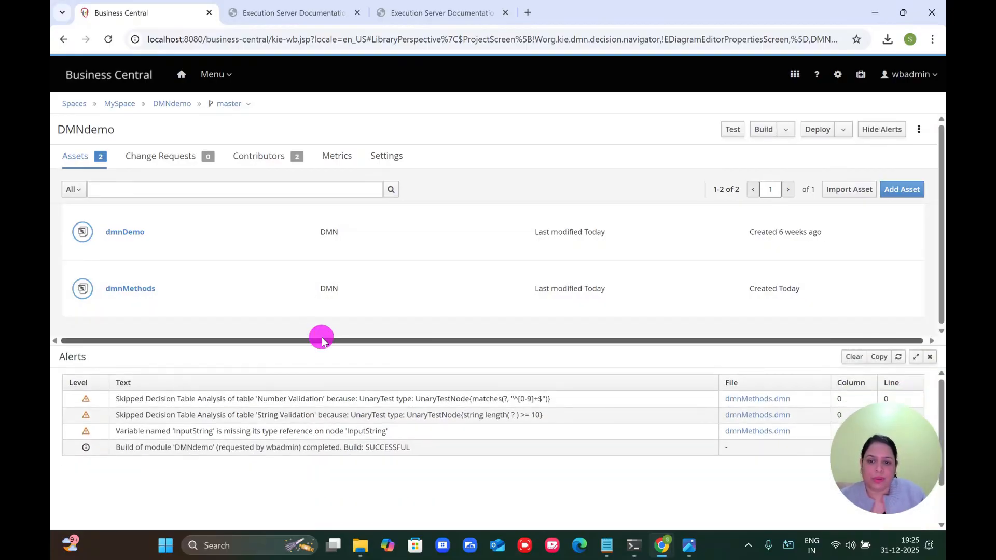
Step: Run Build & Install on DMNdemo, then reload Business Central
left_click(781, 131)
left_click(774, 147)
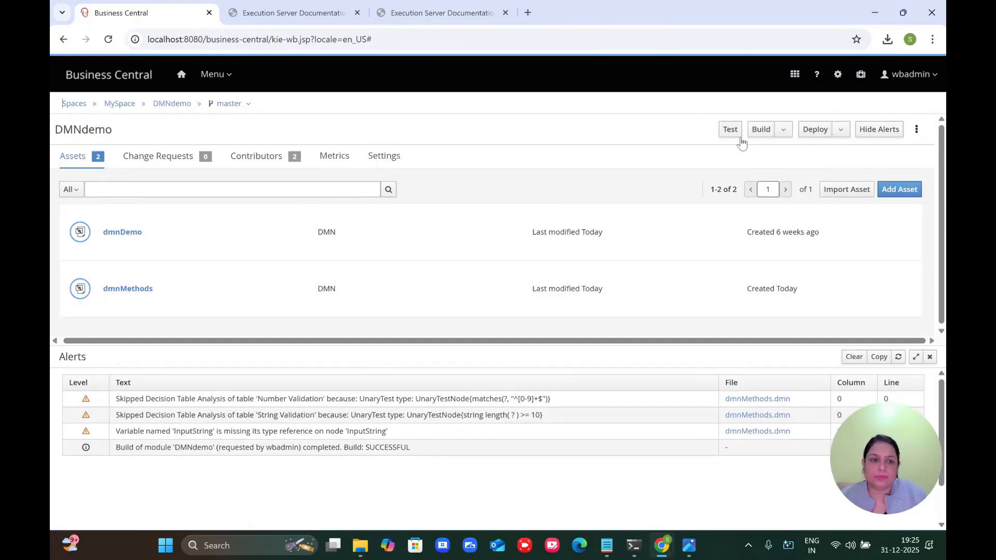
left_click(109, 41)
Step: Sign back in to Business Central and open the dmnMethods decision model
left_click(358, 429)
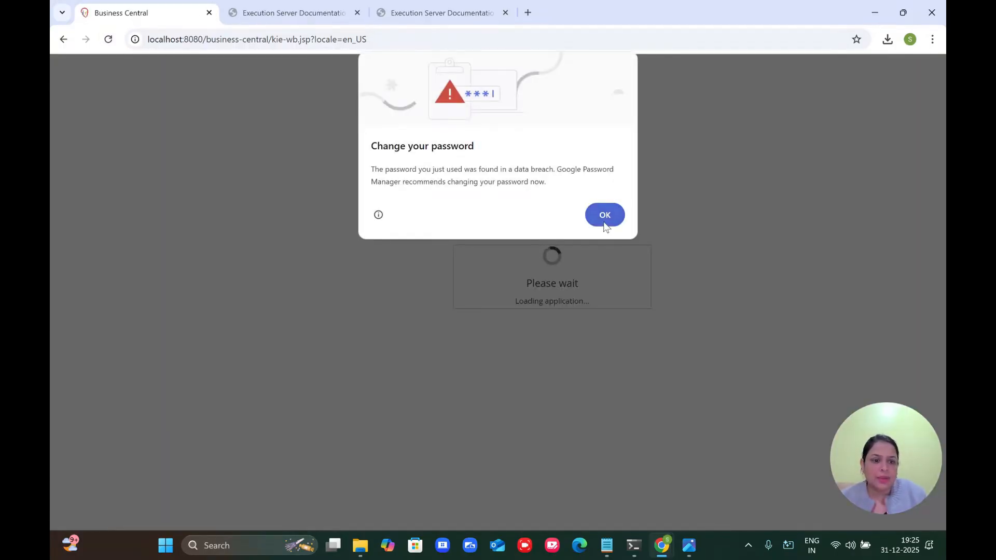
left_click(603, 222)
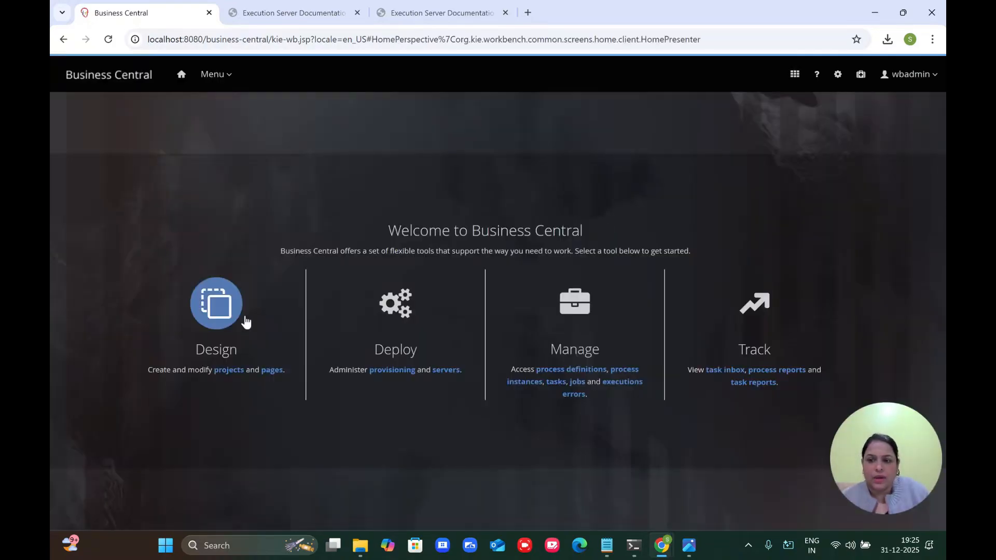
left_click(218, 314)
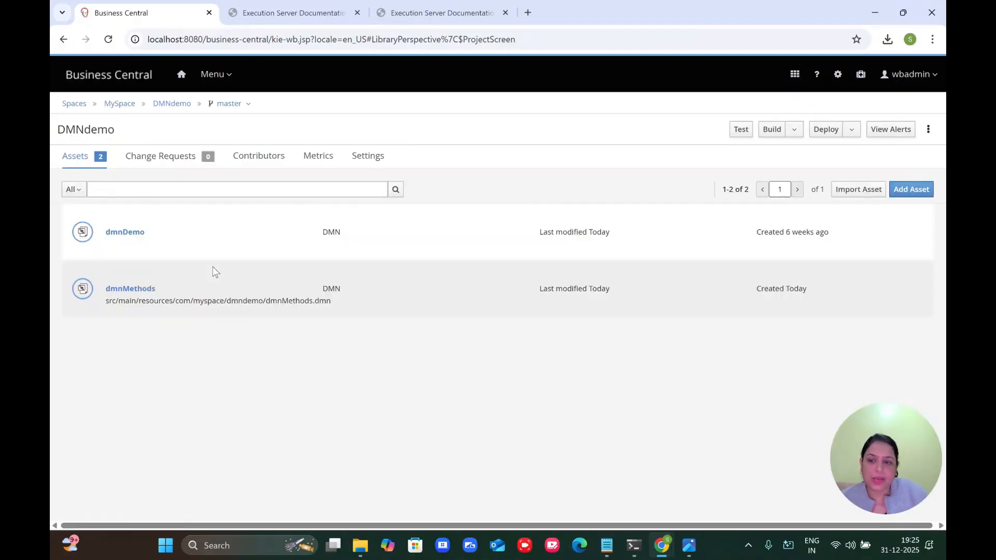
left_click(127, 293)
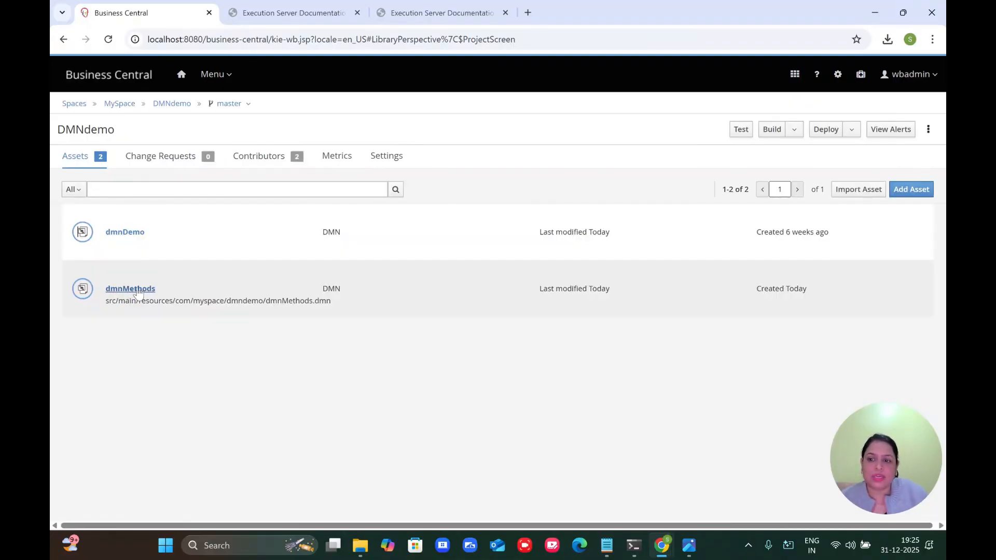
left_click(136, 289)
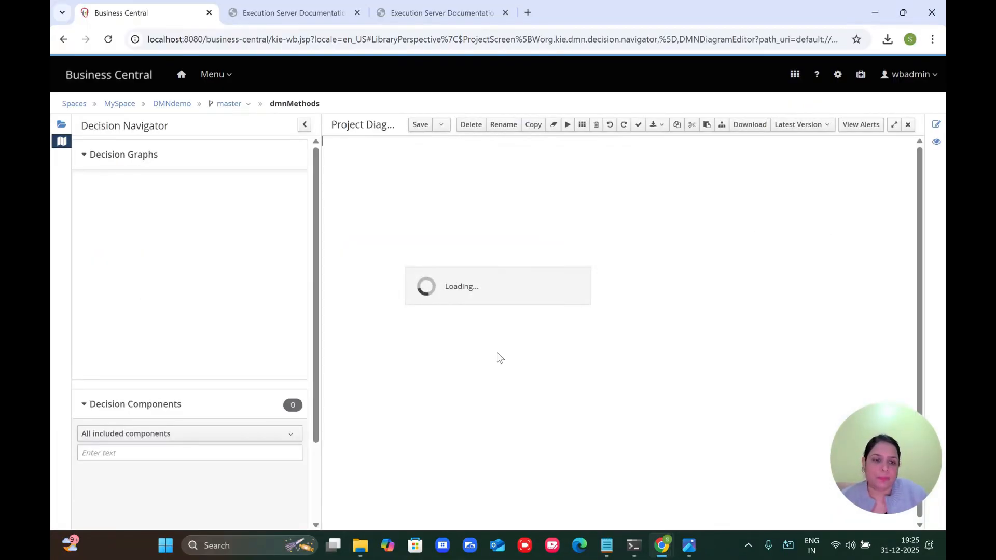
Step: Inspect the Number Validation and FinalDecision logic, then return to the DMNdemo asset list
left_click(616, 340)
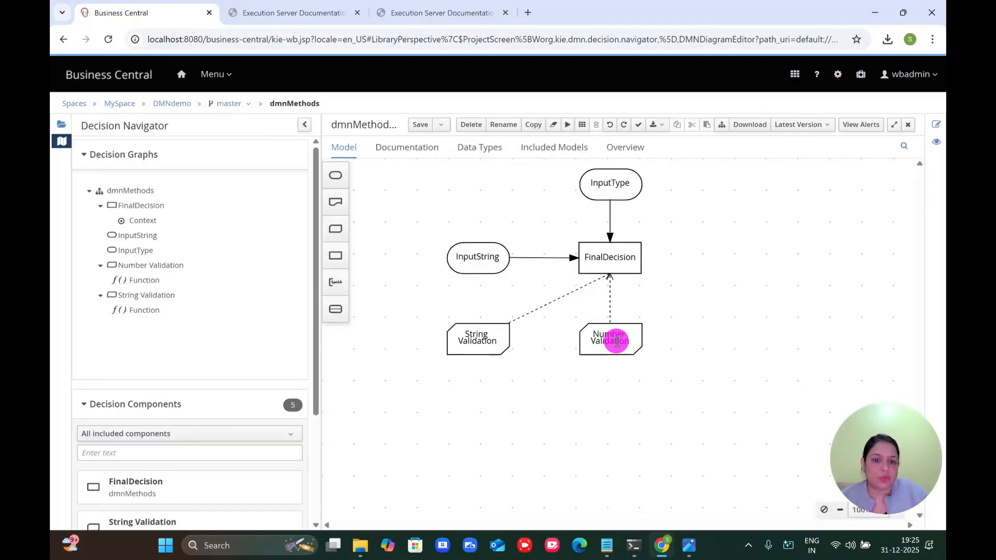
left_click(572, 336)
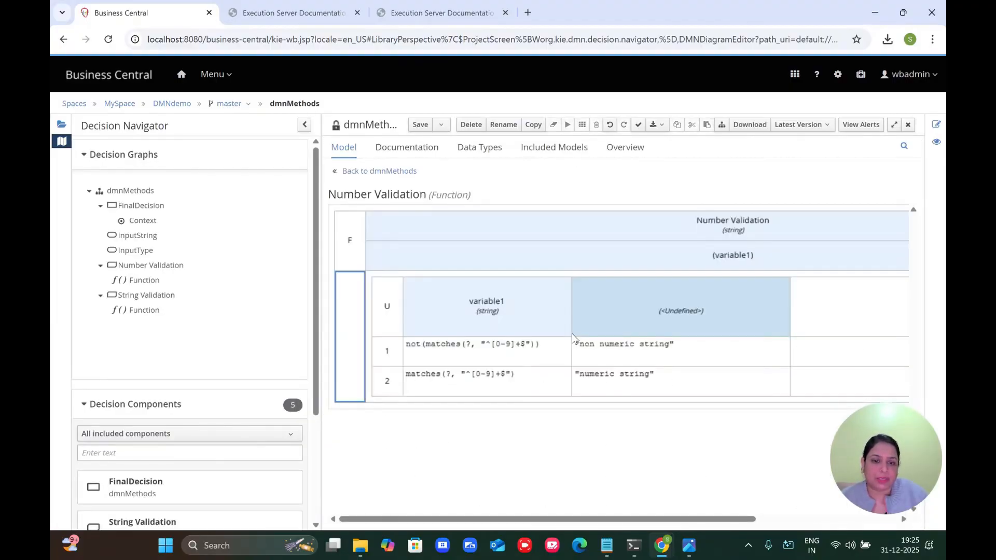
left_click(387, 171)
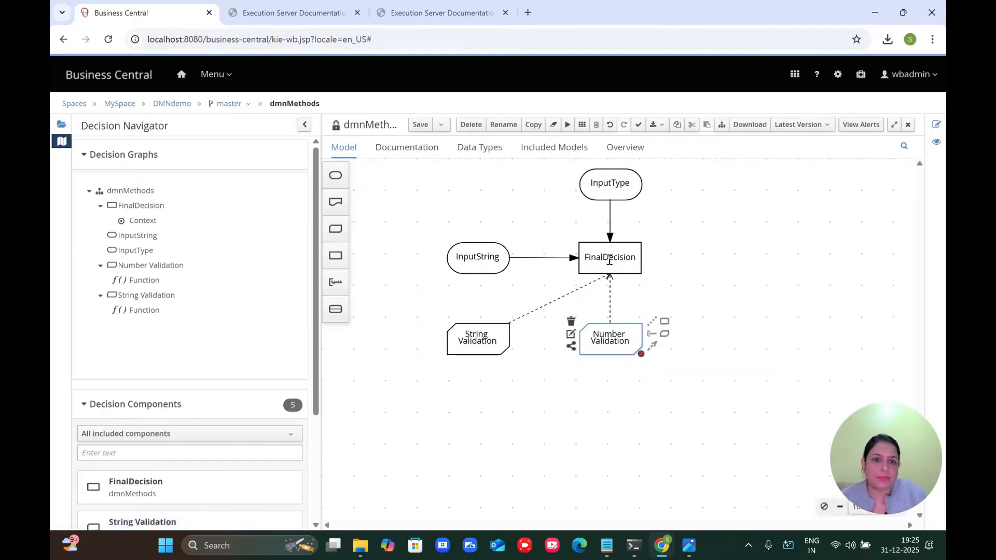
left_click(603, 259)
left_click(570, 252)
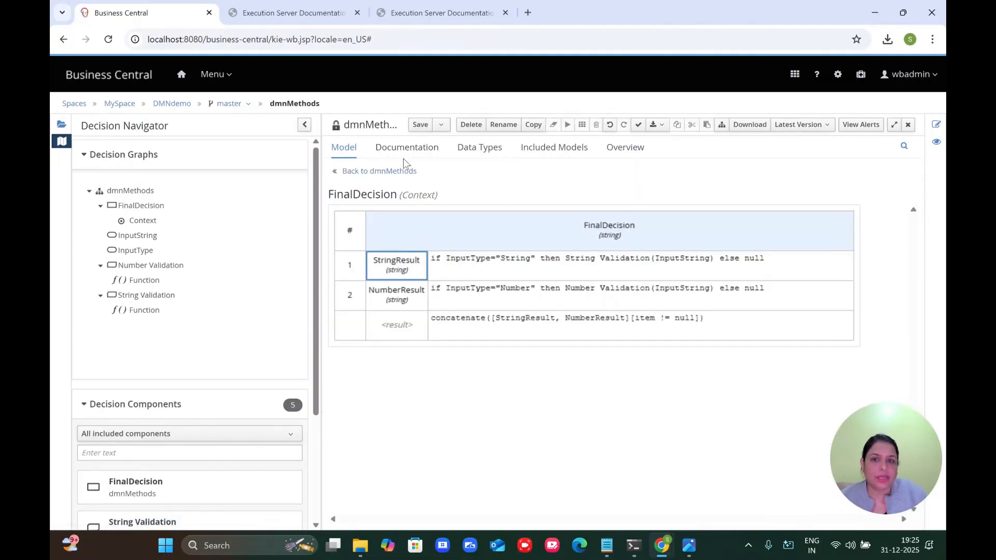
left_click(347, 172)
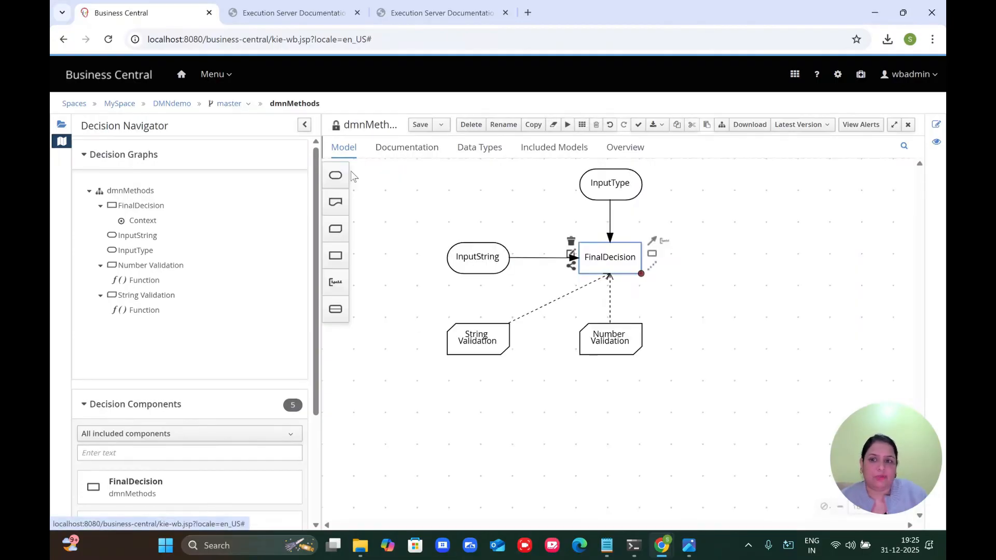
left_click(182, 103)
Step: Build the DMNdemo project and deploy it to update the KIE Server container
left_click(771, 128)
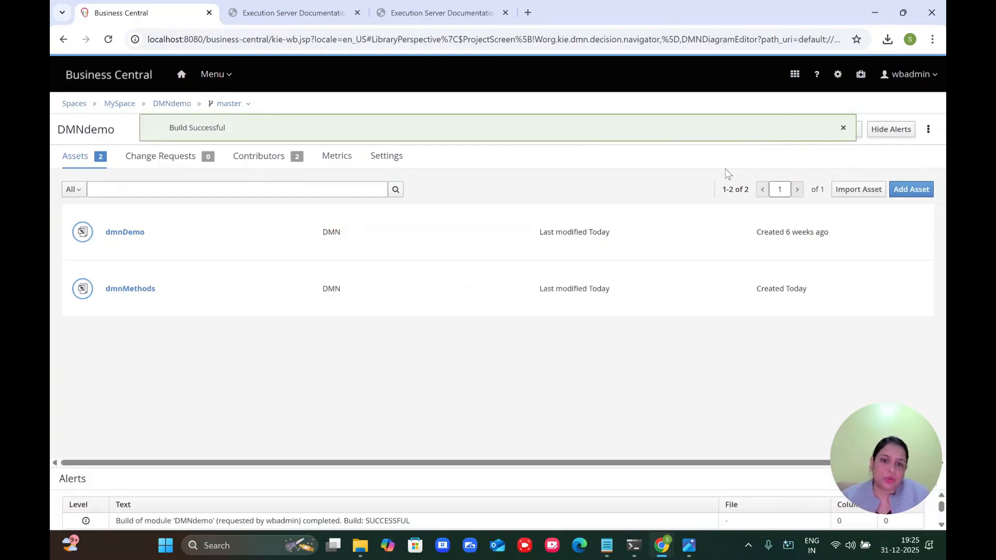
left_click(843, 129)
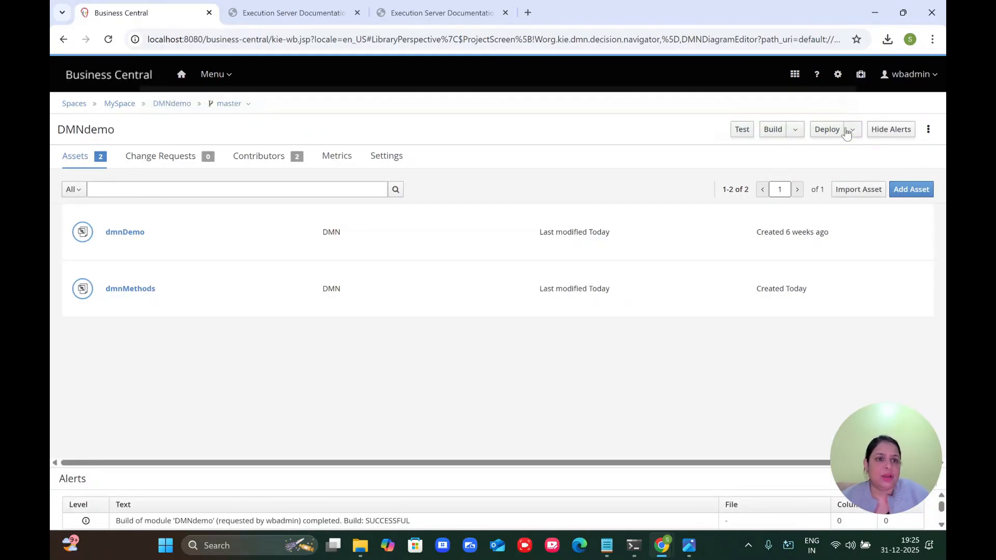
left_click(828, 130)
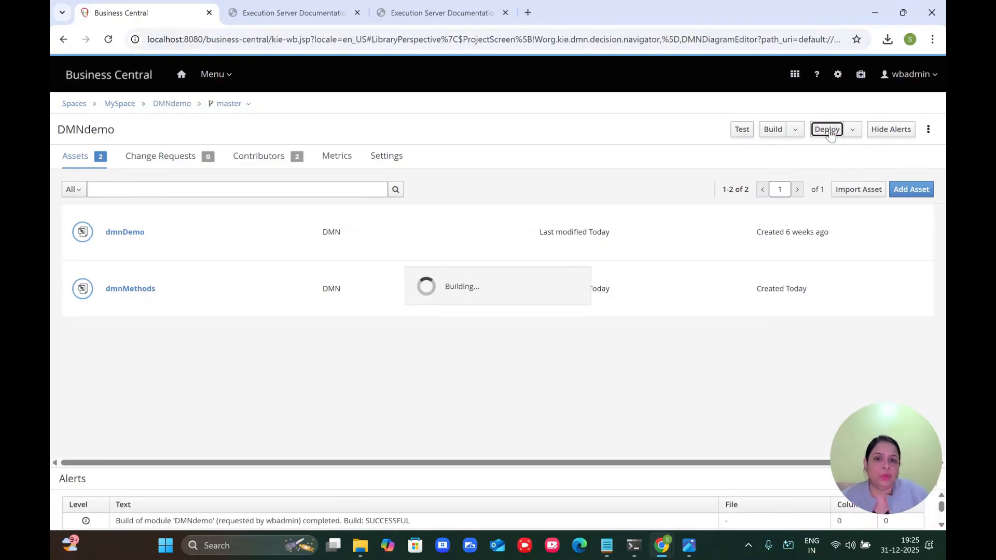
Step: Confirm the deployment in Business Central and return to the KIE Server Swagger documentation
left_click(308, 20)
left_click(150, 13)
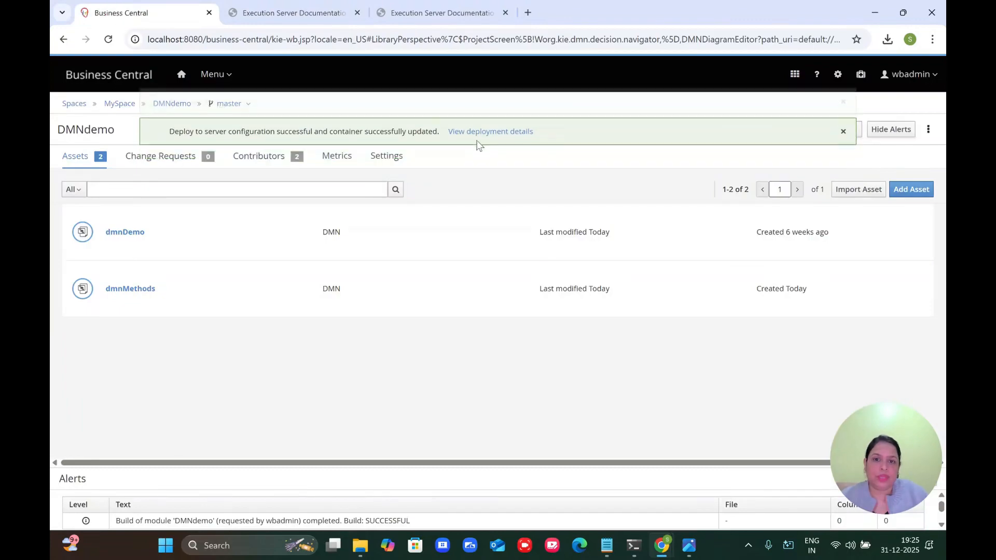
left_click(244, 6)
Step: Evaluate dmnMethods with InputType String, getting the 'bigger length' result
scroll(372, 306, "up", 10)
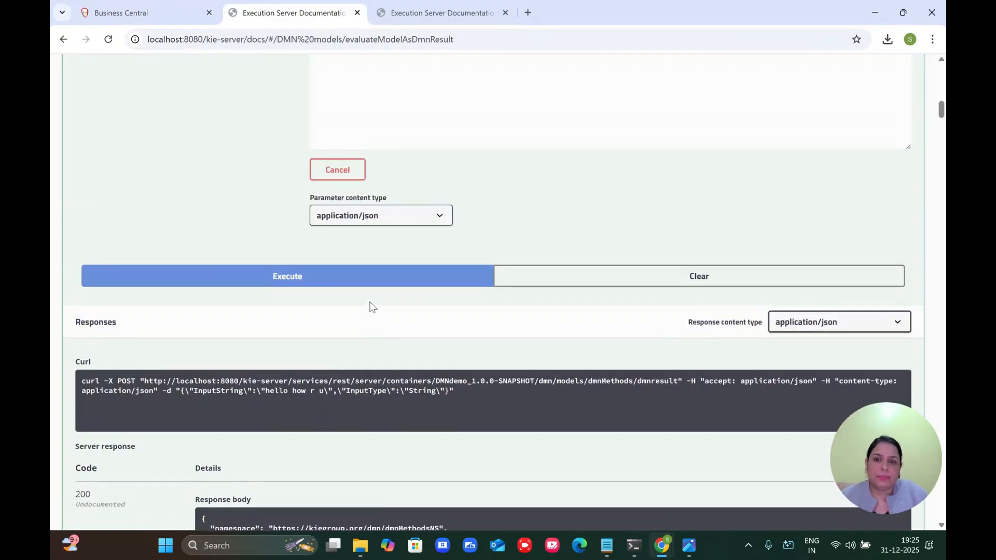
scroll(371, 307, "up", 1)
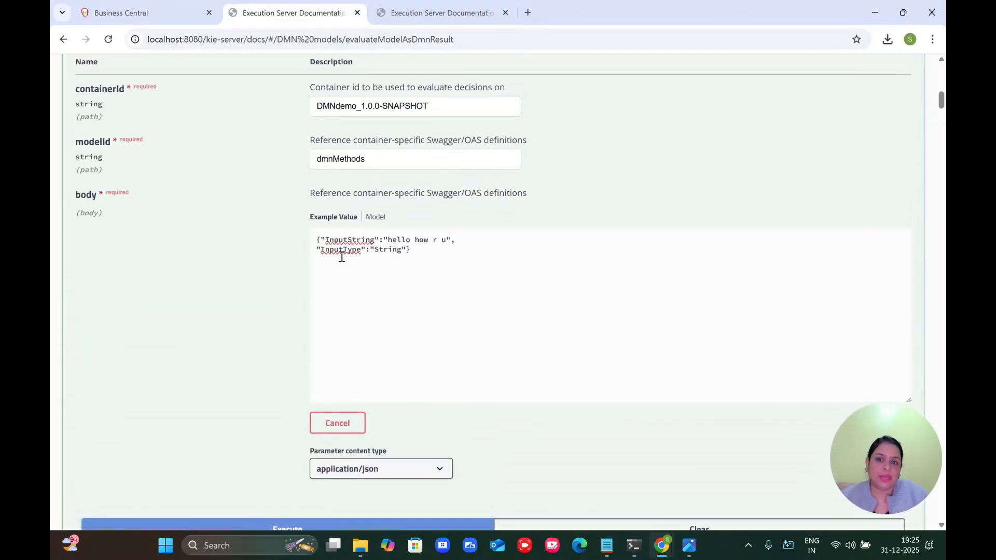
scroll(289, 328, "down", 2)
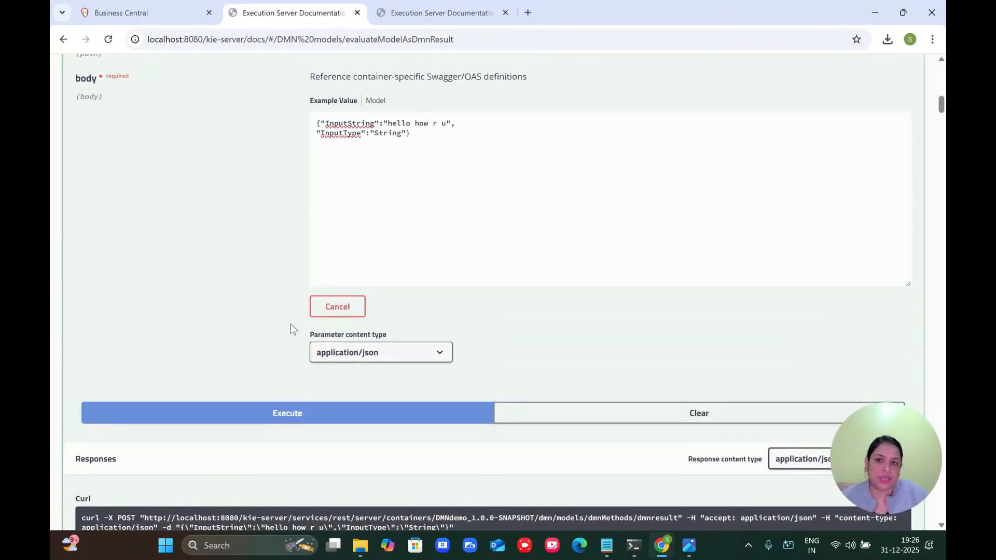
left_click(311, 414)
scroll(312, 420, "down", 7)
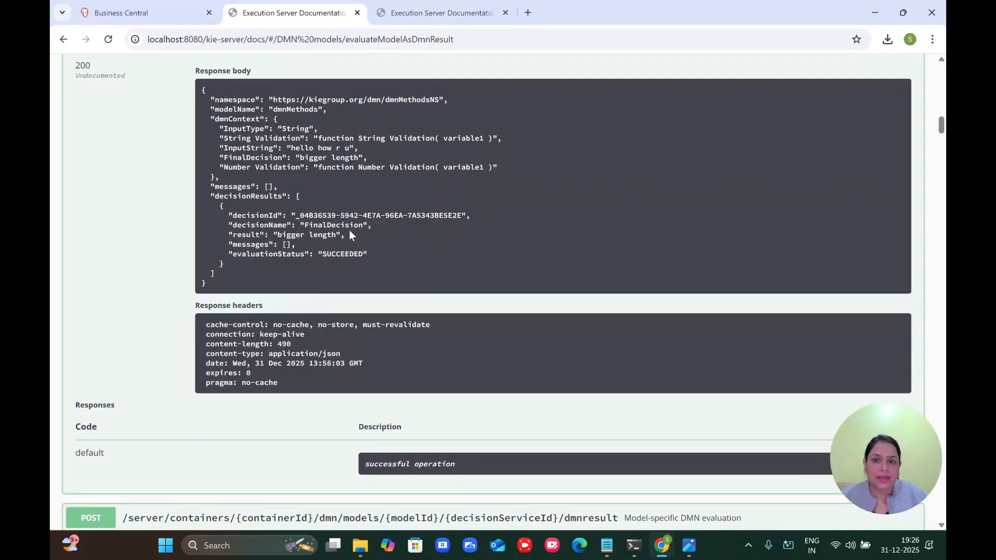
scroll(350, 235, "up", 10)
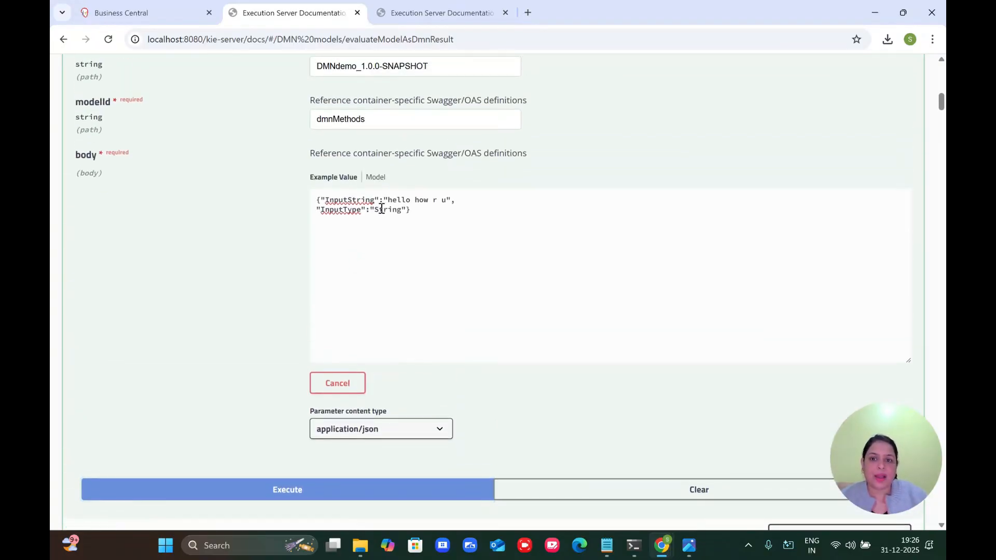
Step: Change InputType to Number and re-evaluate, getting 'non numeric string'
double_click(381, 209)
type("Numbe")
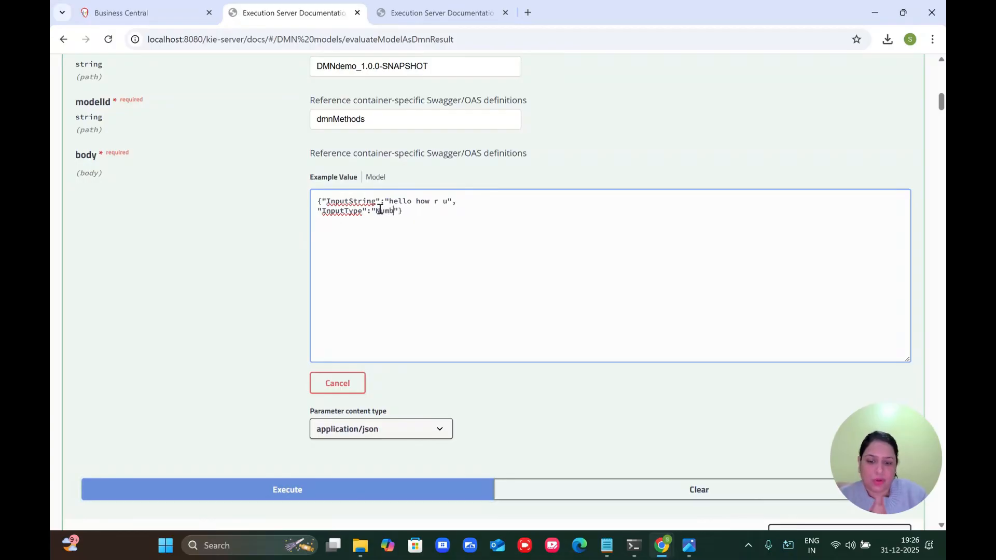
left_click(321, 489)
scroll(323, 493, "down", 10)
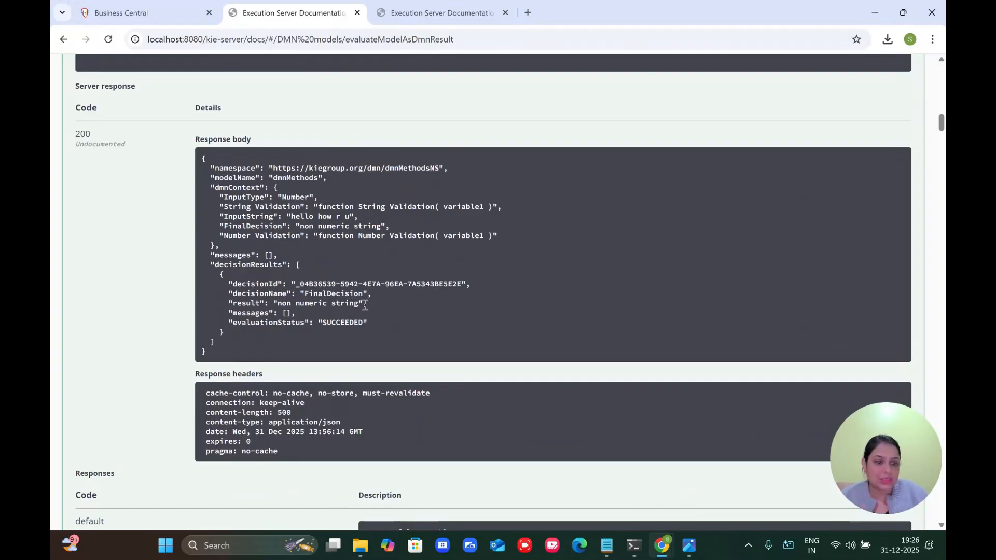
scroll(365, 306, "up", 10)
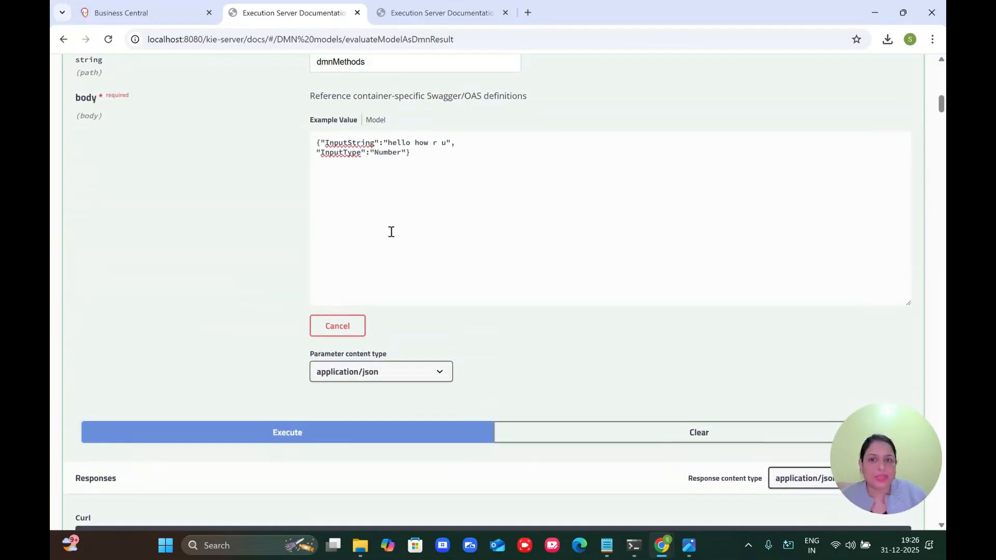
mouse_move(388, 144)
left_mouse_down()
mouse_move(450, 139)
mouse_move(407, 143)
left_mouse_up()
key("ctrl+v")
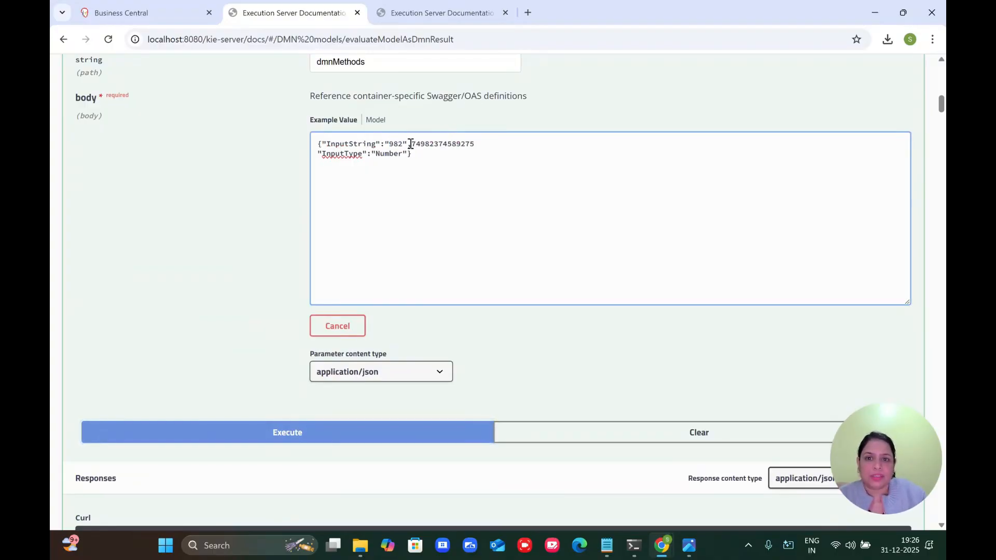
double_click(409, 144)
key("BackSpace")
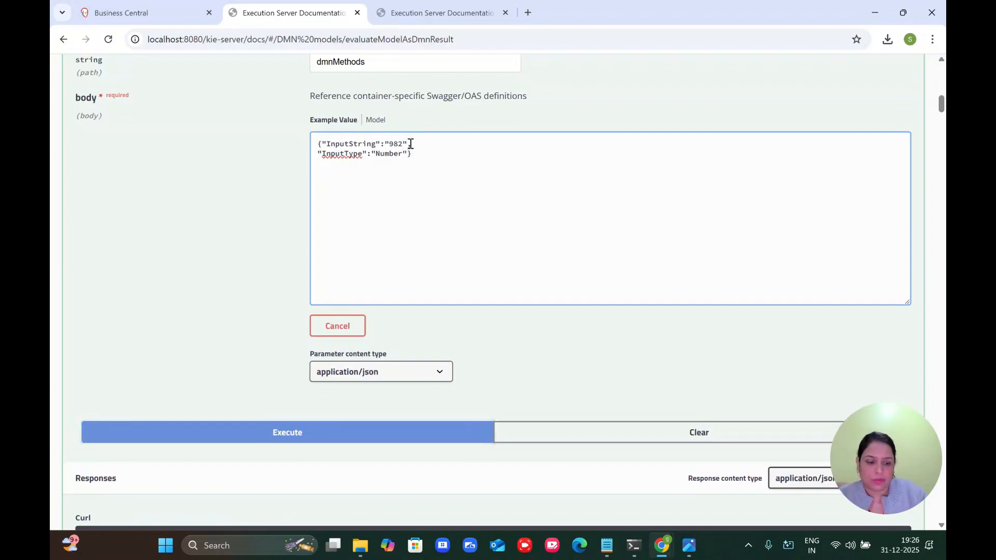
type("4242342342342")
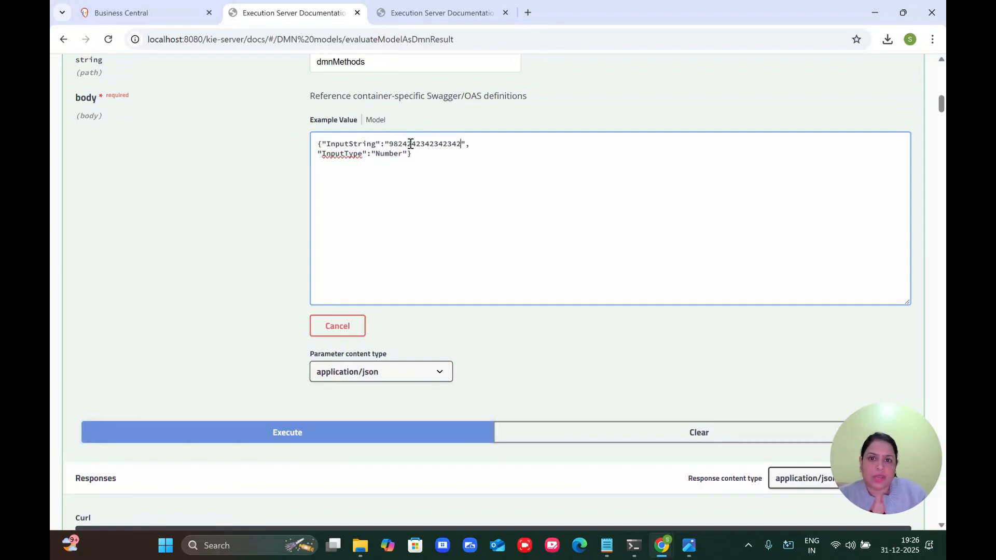
left_click(313, 433)
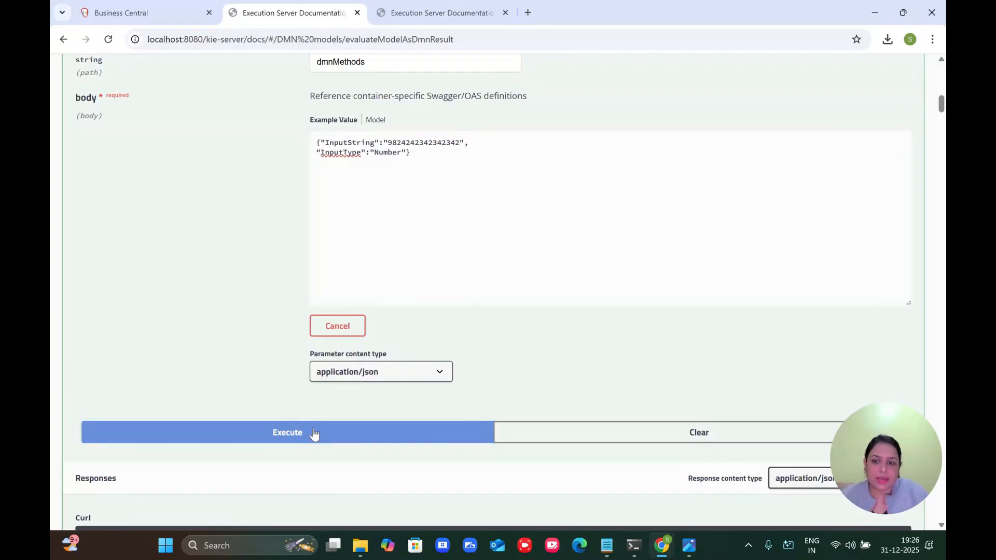
scroll(313, 433, "down", 10)
scroll(315, 434, "down", 1)
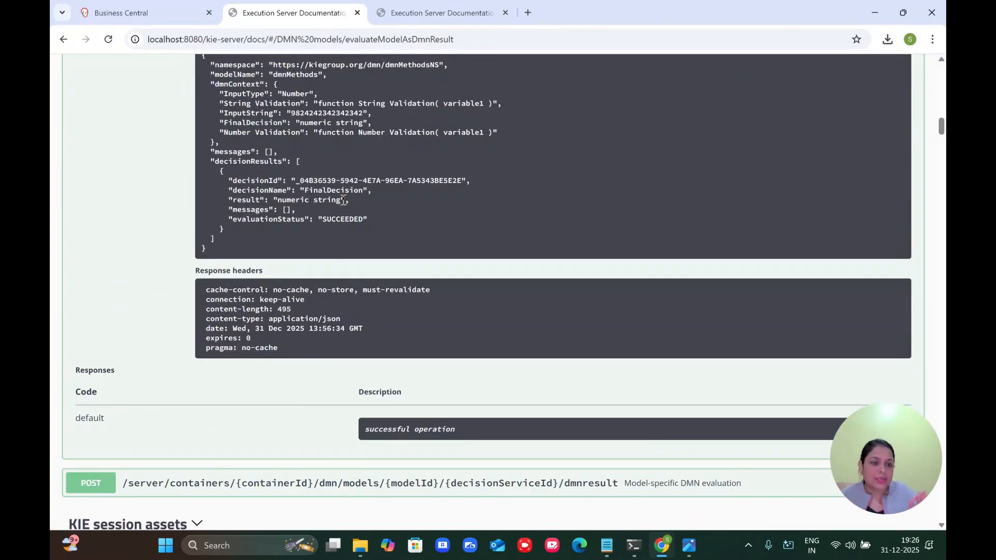
left_click(143, 15)
Step: Open the dmnMethods model and download it as dmnMethods.dmn (10.2 KB)
left_click(132, 288)
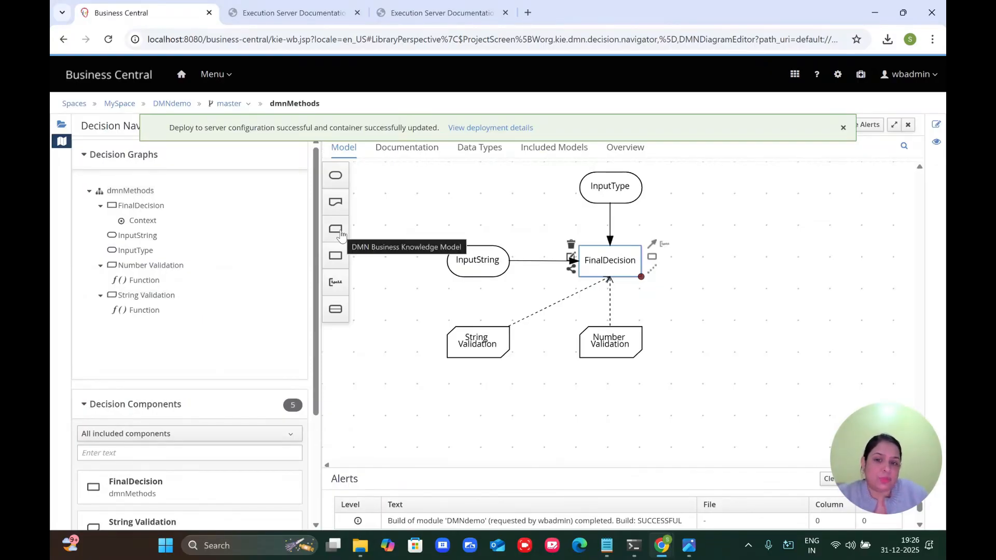
left_click(843, 128)
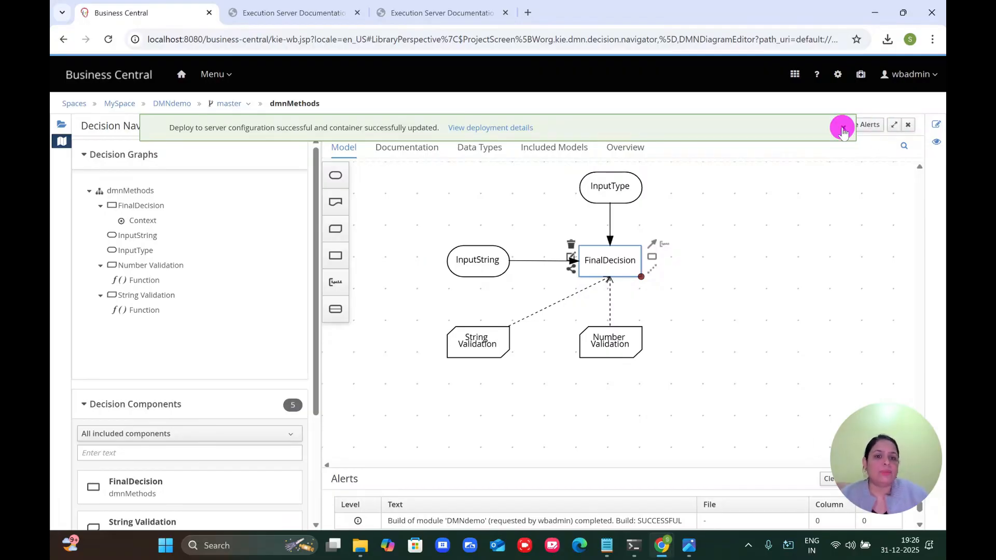
left_click(726, 304)
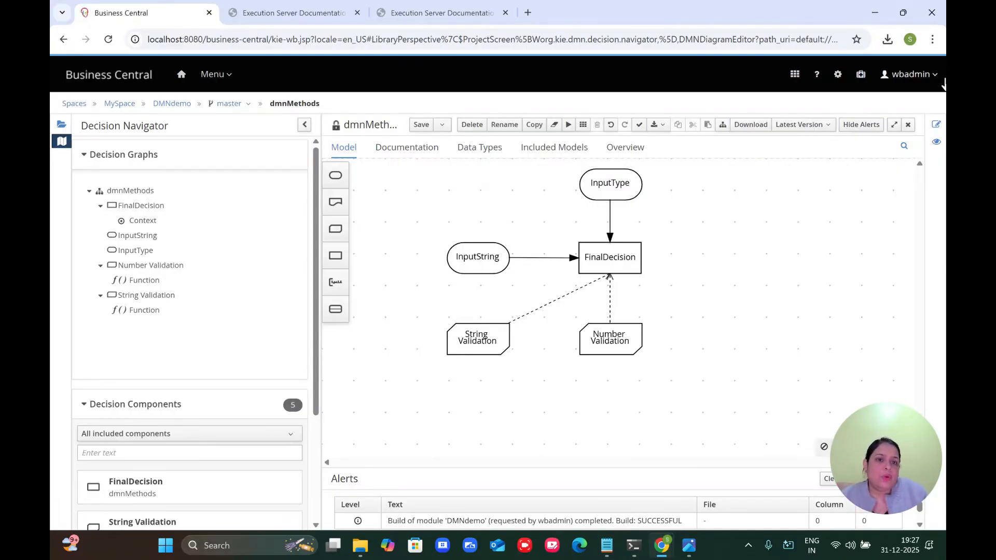
left_click(747, 127)
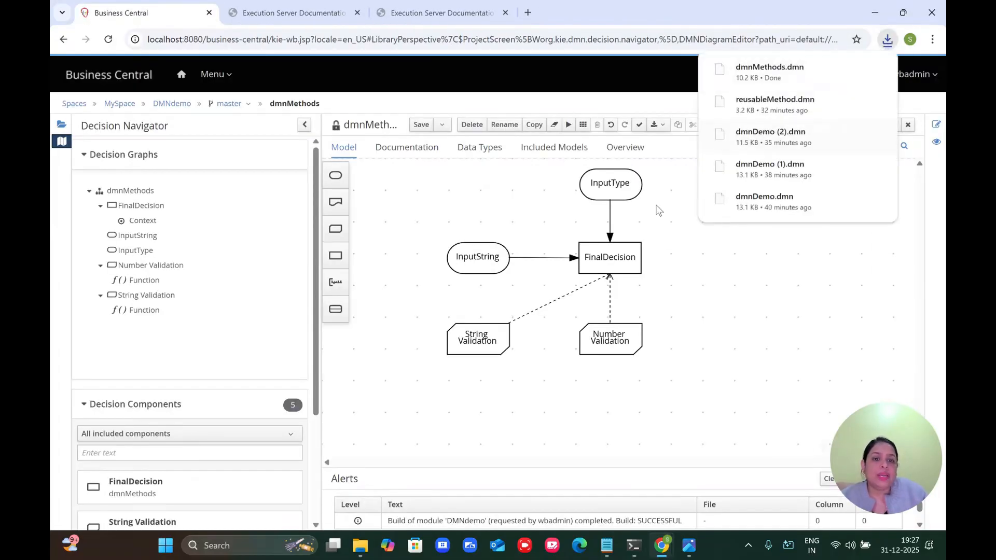
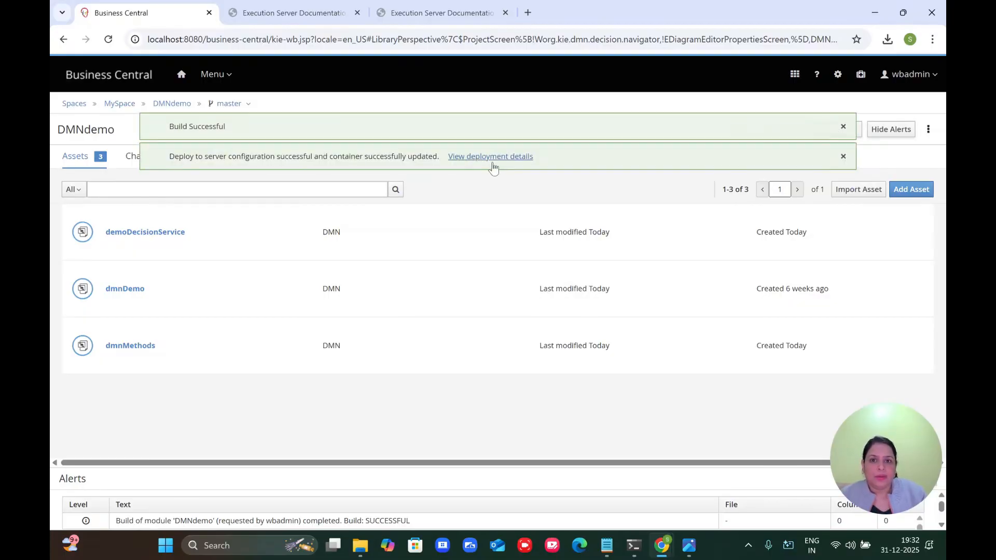
Step: Put container id DMNdemo_1.0.0-SNAPSHOT into the decision service dmnresult endpoint's containerId field
left_click(310, 20)
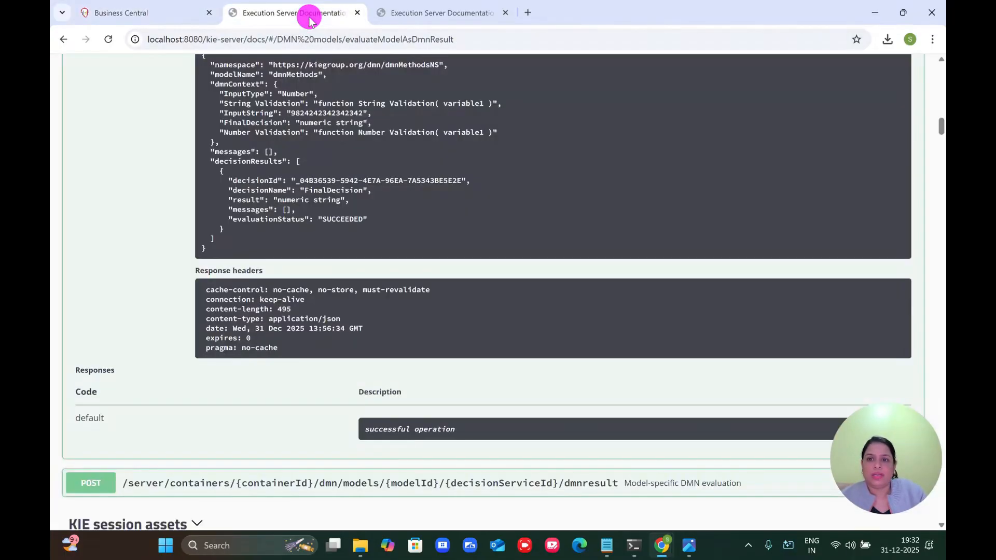
scroll(381, 202, "up", 10)
scroll(382, 203, "up", 2)
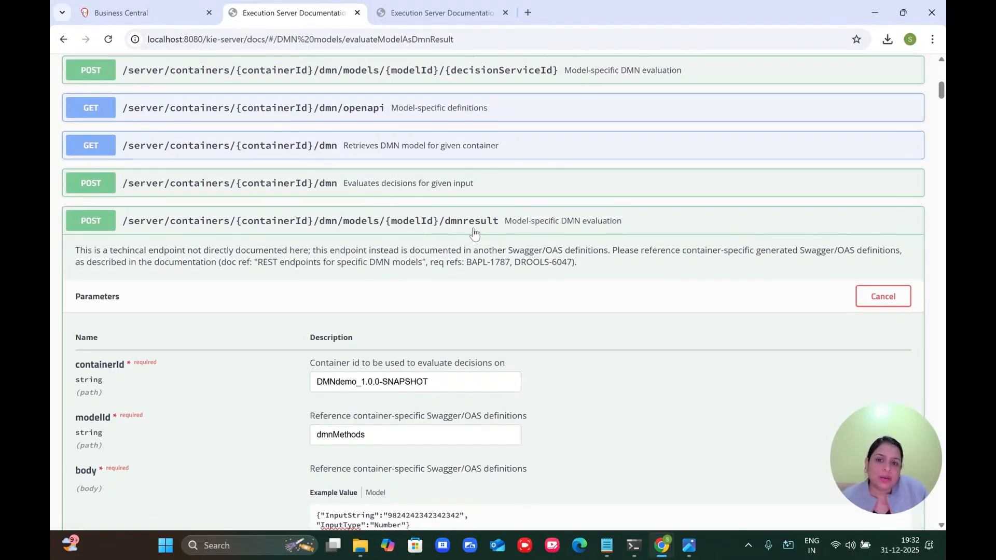
left_click(441, 382)
key("ctrl+a")
key("ctrl+c")
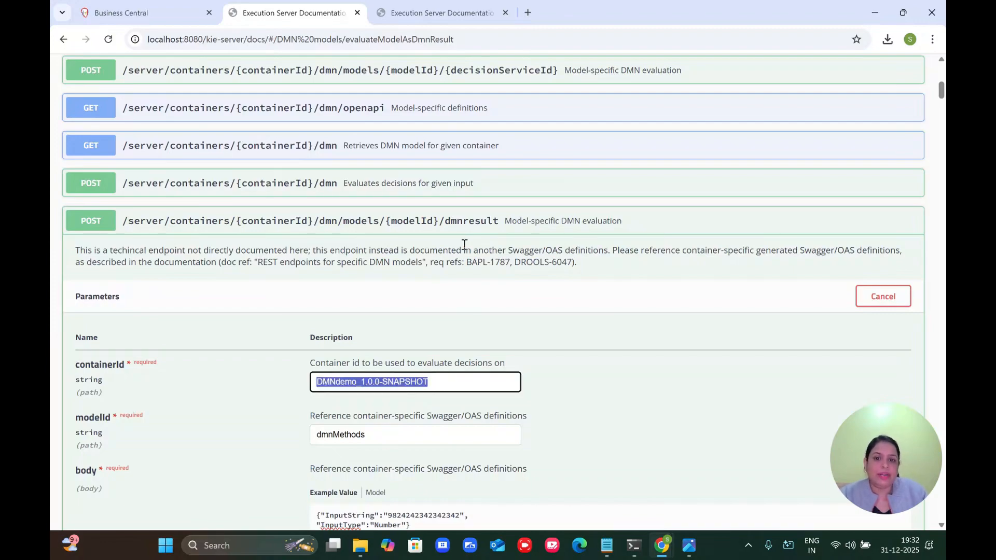
left_click(470, 222)
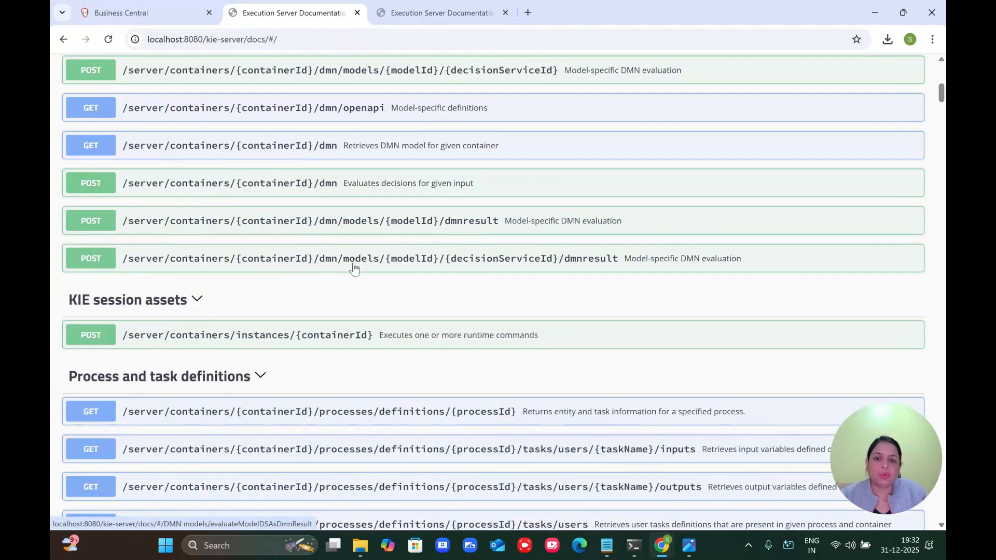
left_click(485, 267)
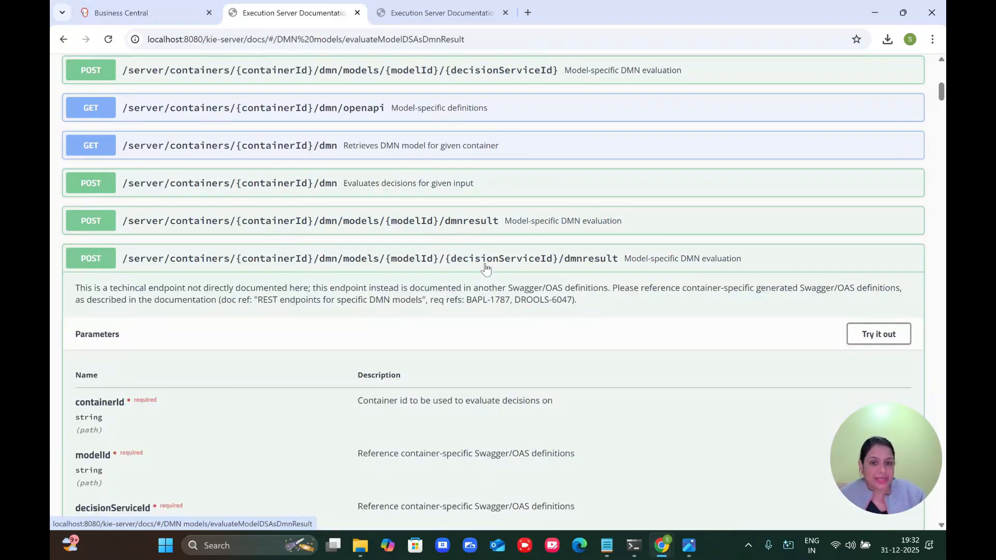
left_click(868, 336)
scroll(643, 385, "down", 2)
left_click(484, 333)
key("ctrl+v")
Step: Copy the model endpoint's InputString/InputType JSON into the decision service request body
left_click(494, 134)
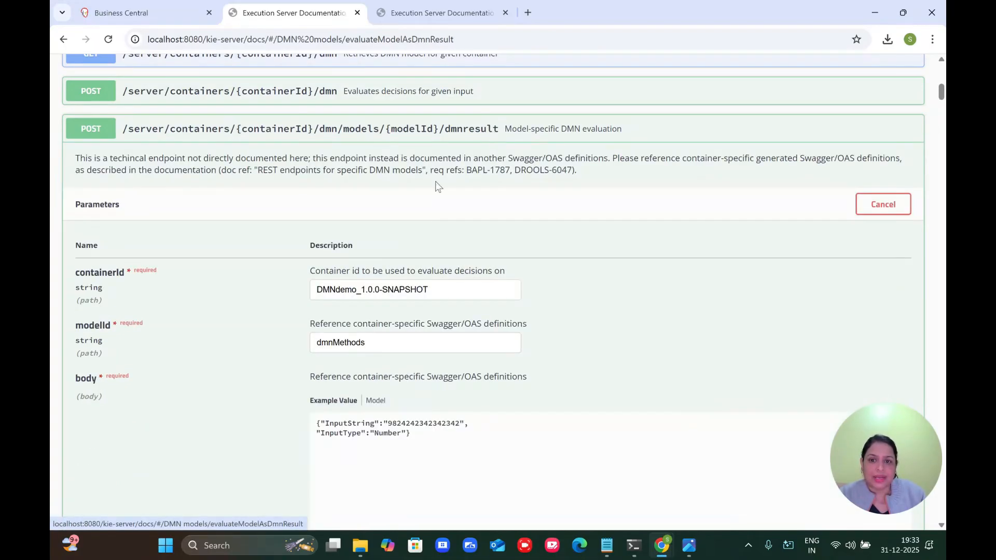
double_click(367, 346)
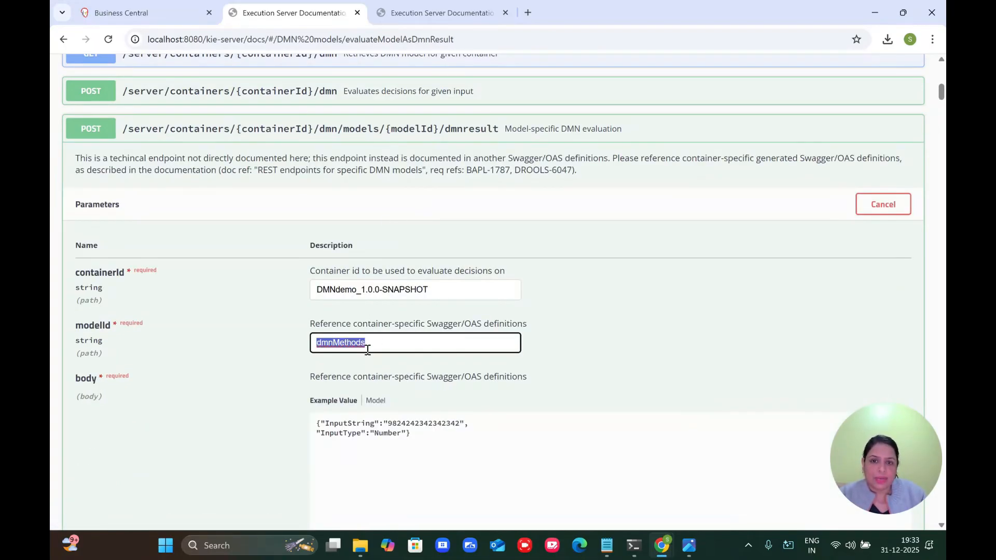
left_click(472, 133)
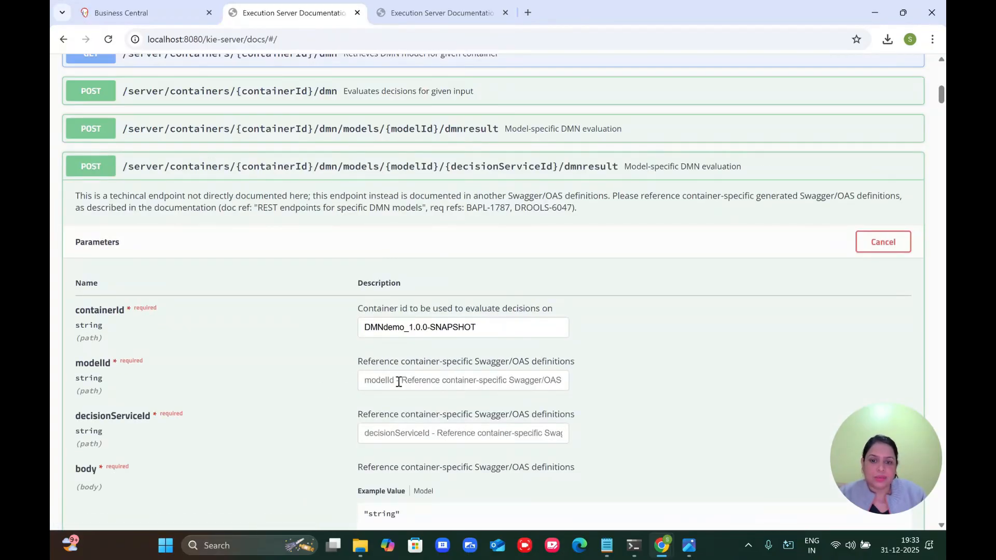
left_click(444, 128)
left_click(413, 444)
key("ctrl+a")
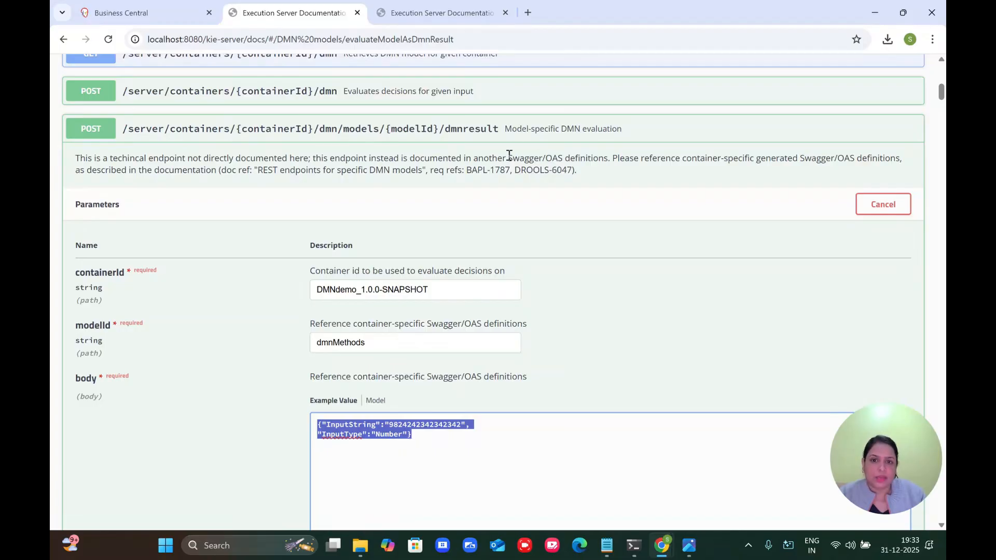
left_click(507, 129)
scroll(459, 310, "down", 4)
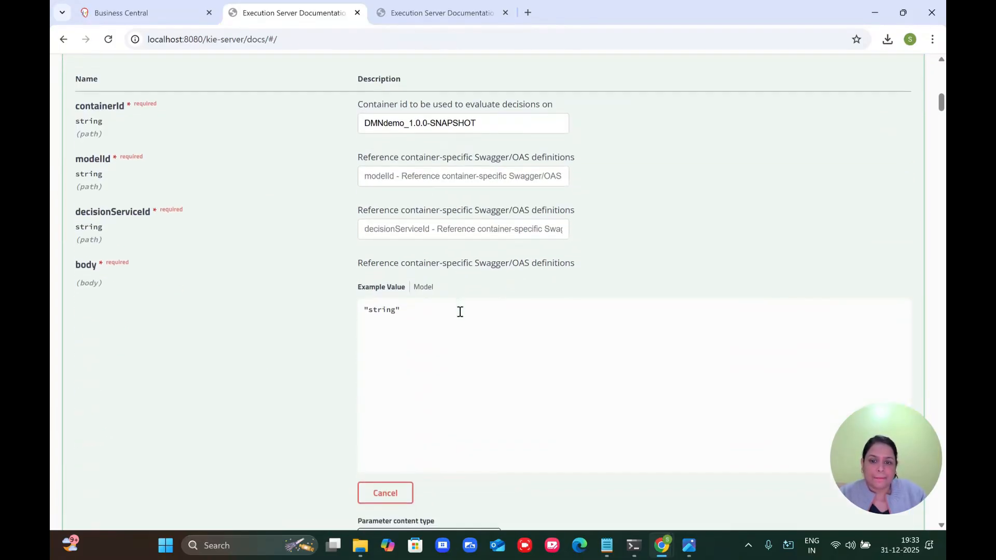
left_click(423, 306)
key("ctrl+a")
key("ctrl+v")
key("ctrl+a")
key("Right")
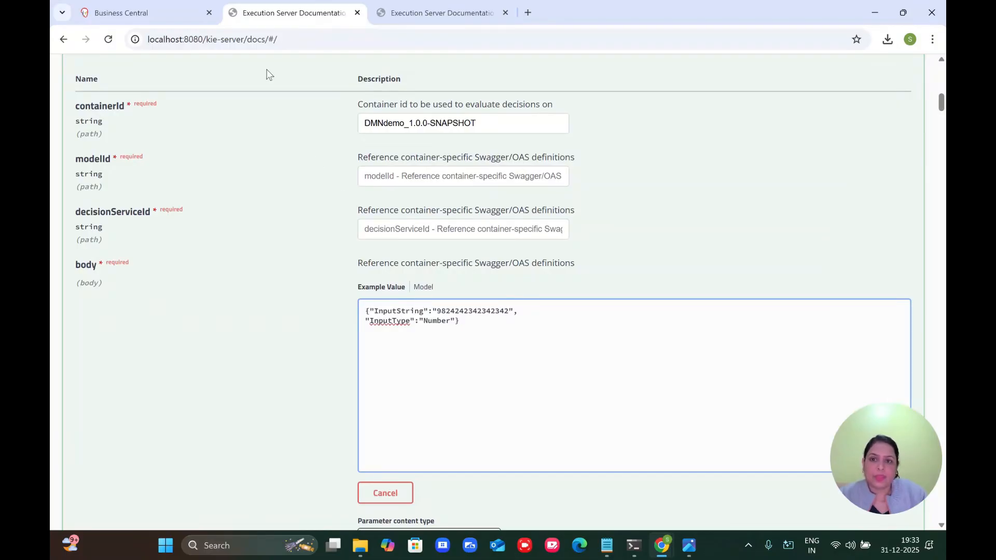
left_click(144, 12)
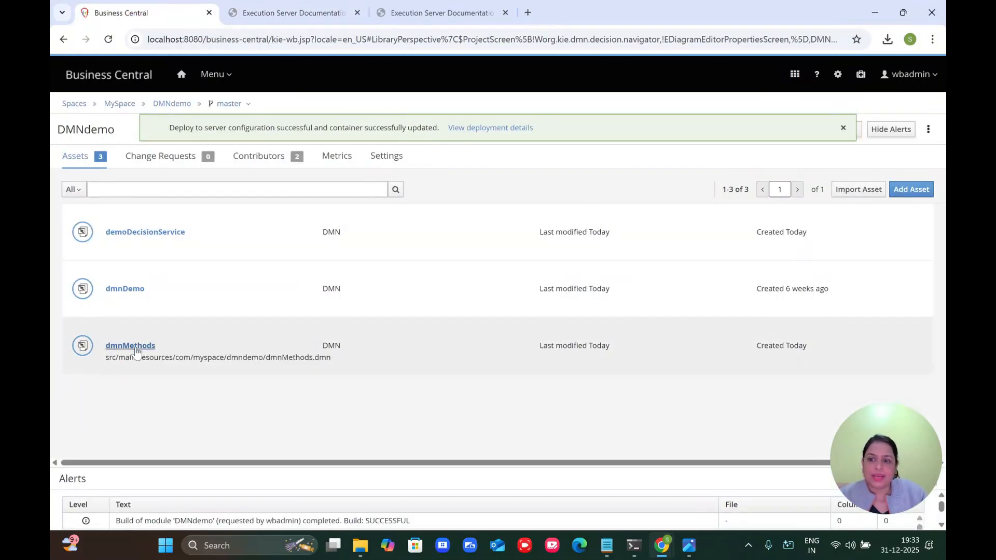
Step: Set modelId to demoDecisionService, copied from the model's DMN Model Name property
left_click(145, 232)
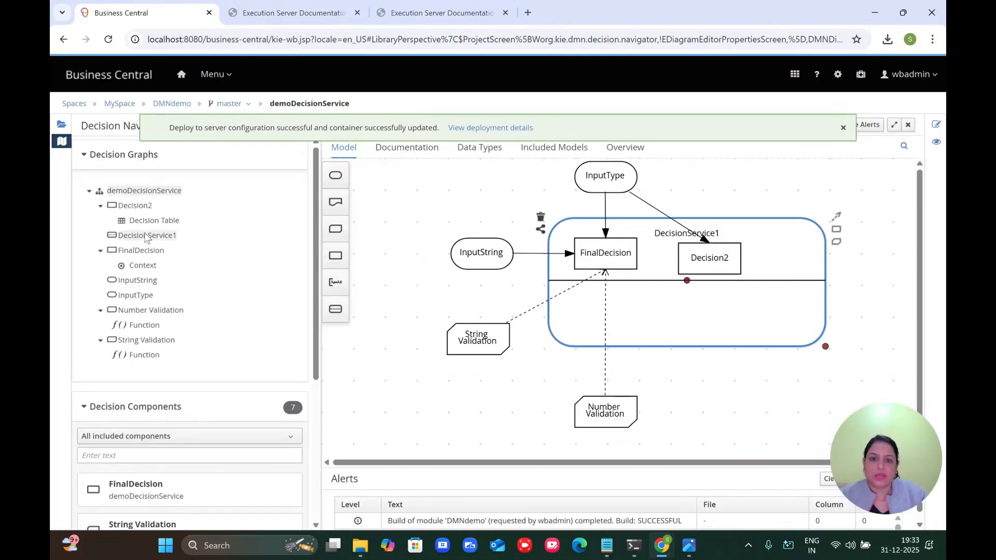
left_click(449, 208)
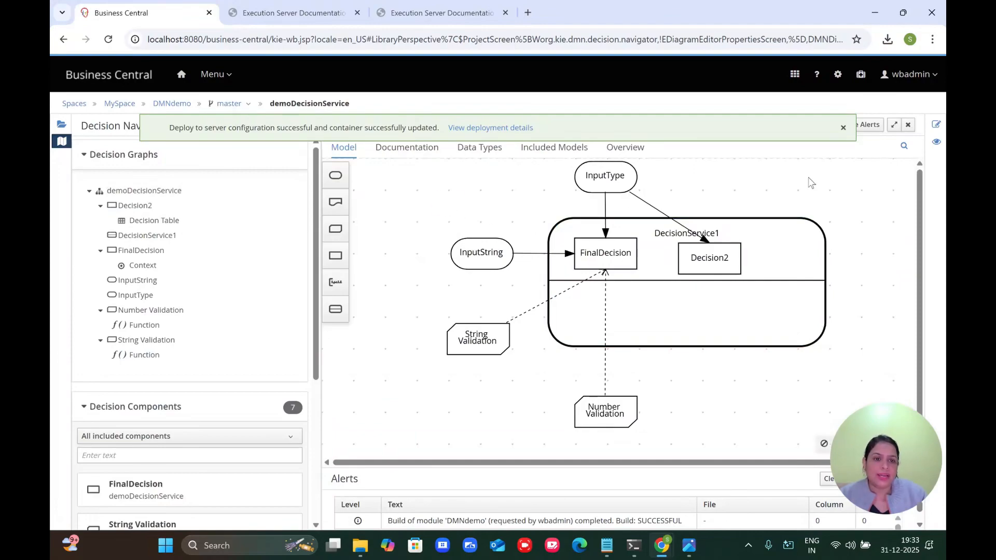
left_click(936, 125)
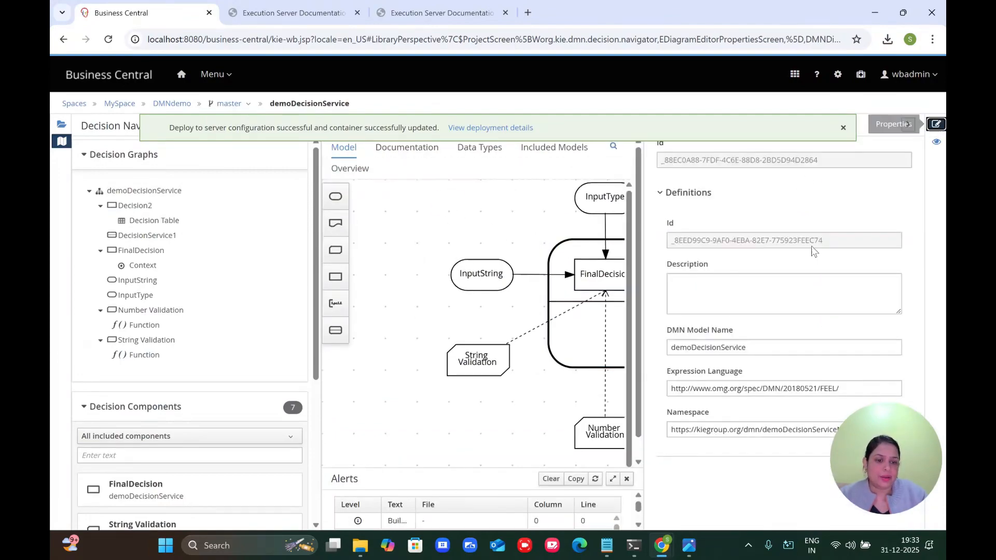
left_click(726, 348)
double_click(726, 347)
key("ctrl+c")
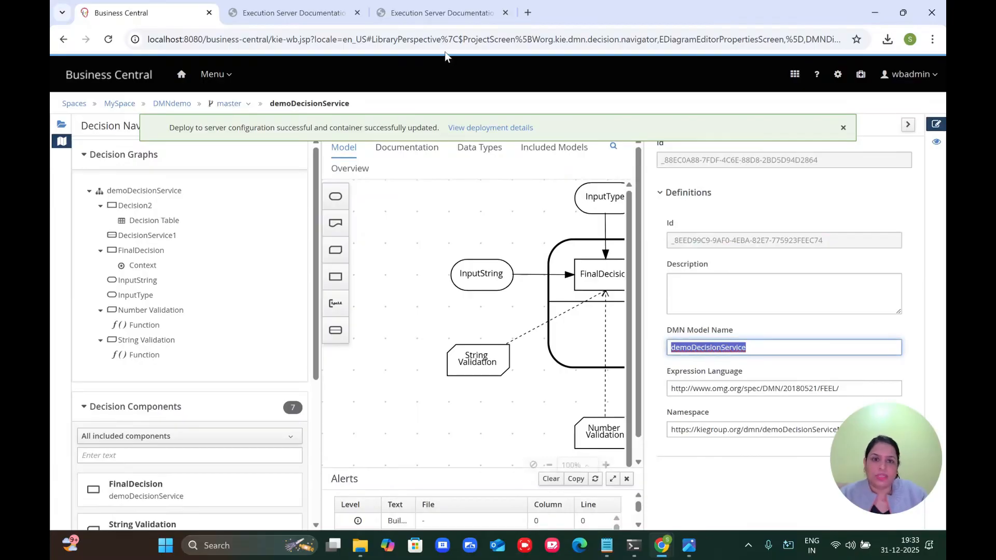
left_click(299, 12)
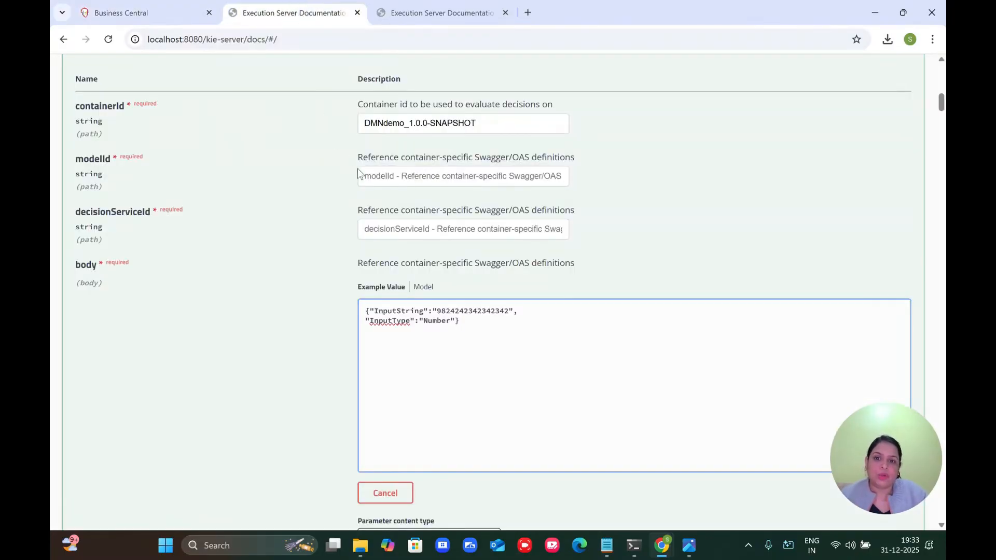
left_click(379, 178)
key("ctrl+v")
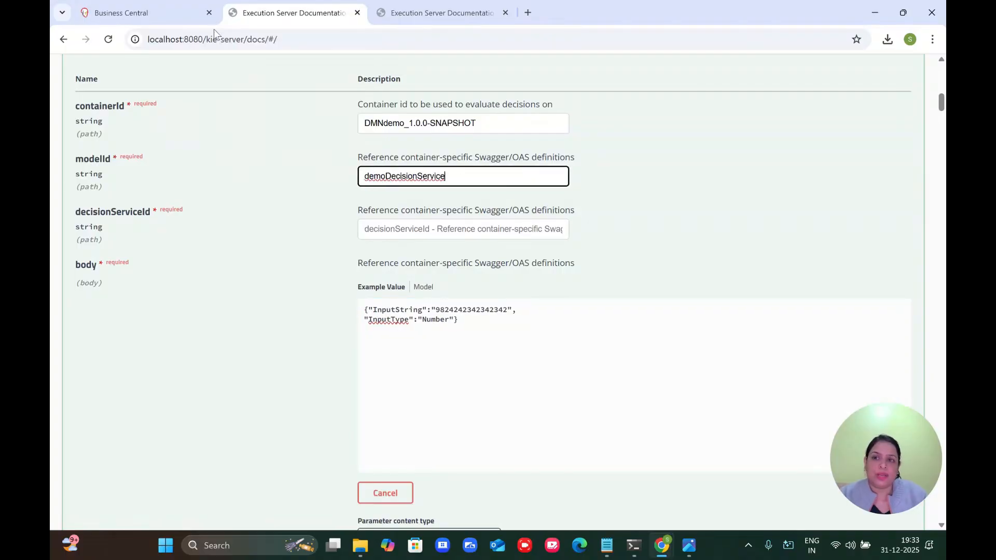
Step: Set decisionServiceId to DecisionService1, copied from the decision service node's name
left_click(157, 14)
left_click(571, 250)
left_click(567, 228)
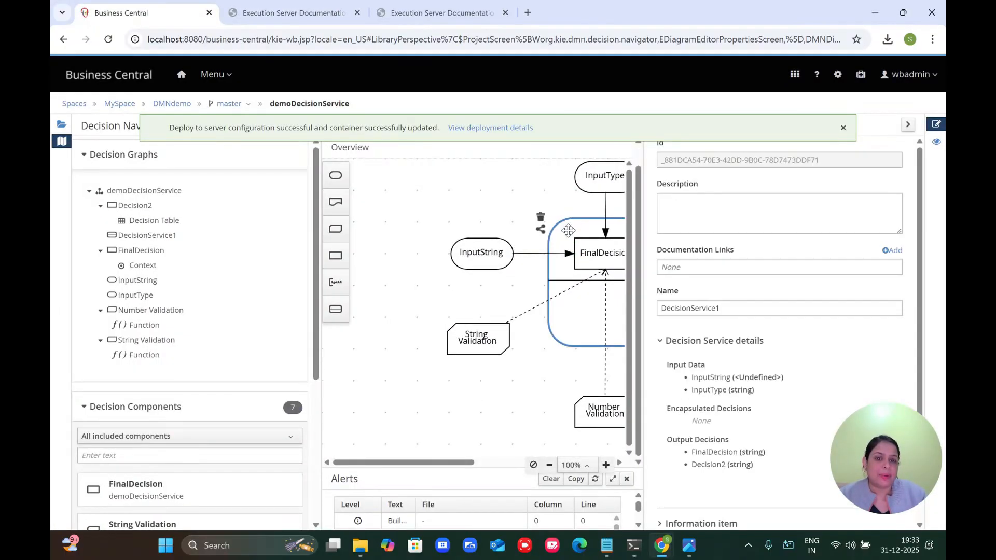
double_click(718, 310)
key("ctrl+c")
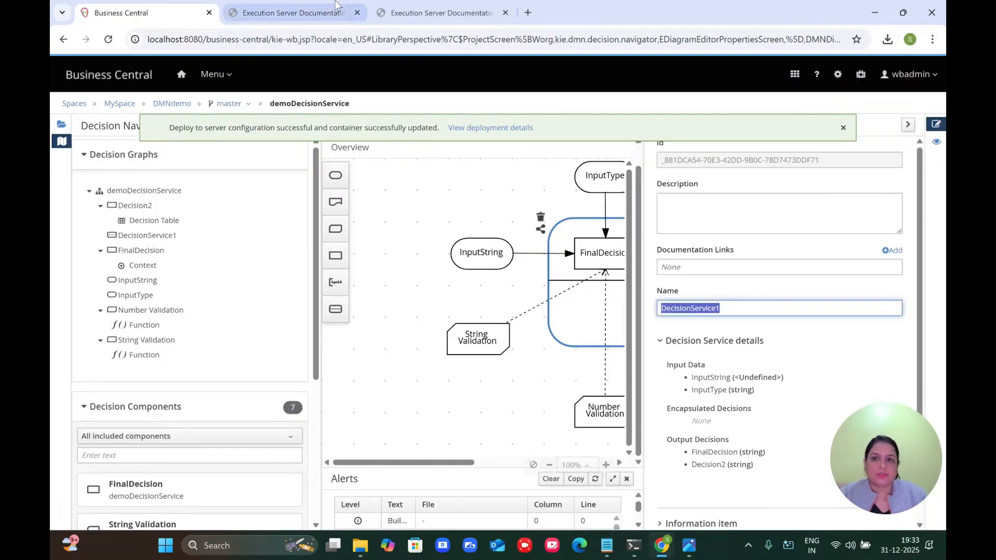
left_click(306, 16)
left_click(384, 233)
key("ctrl+v")
Step: Execute the request and check Decision2 'Number' and FinalDecision 'numeric string' in the response
scroll(313, 402, "down", 3)
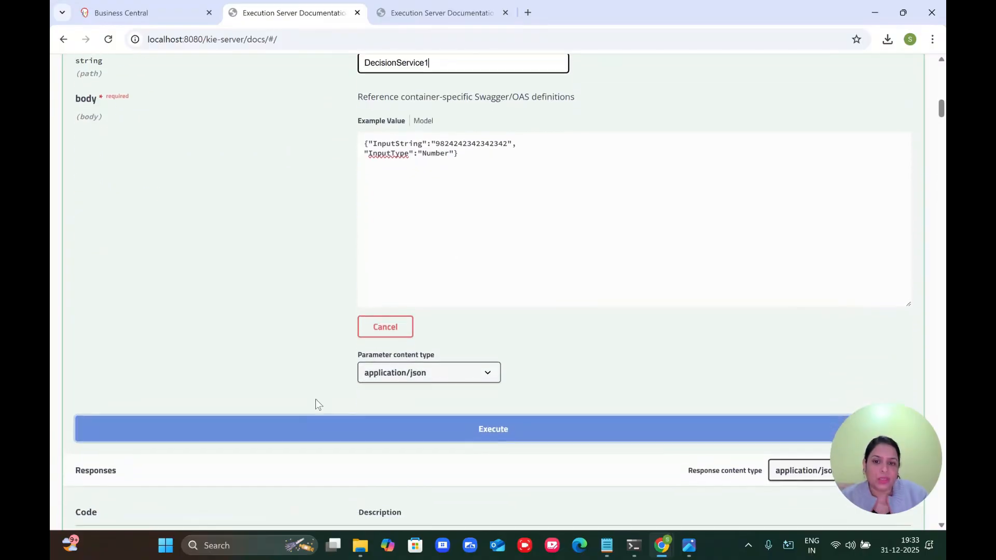
left_click(466, 428)
scroll(467, 429, "down", 10)
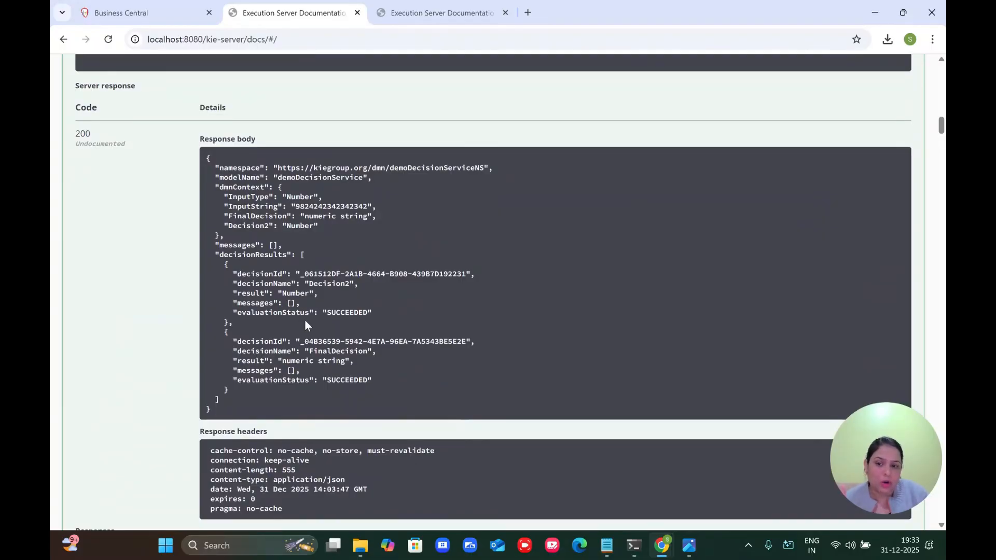
left_click(327, 285)
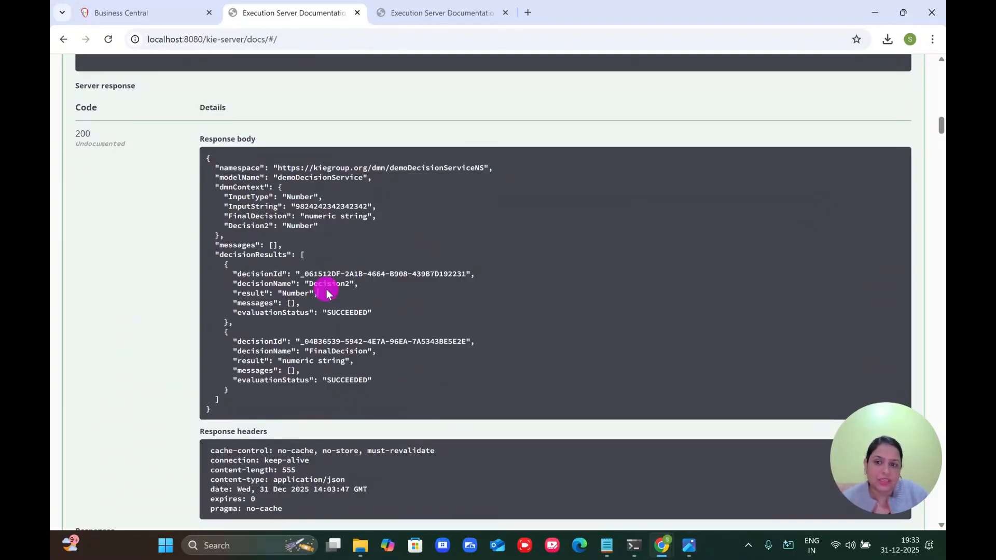
double_click(327, 284)
double_click(346, 352)
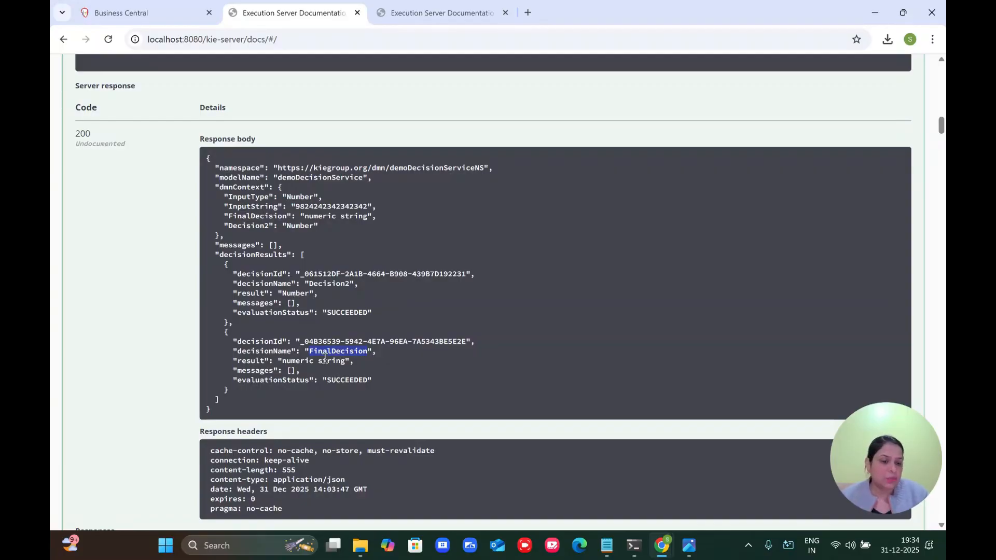
Step: Compare against the model-specific dmnresult endpoint's earlier result, then collapse it
scroll(324, 358, "up", 15)
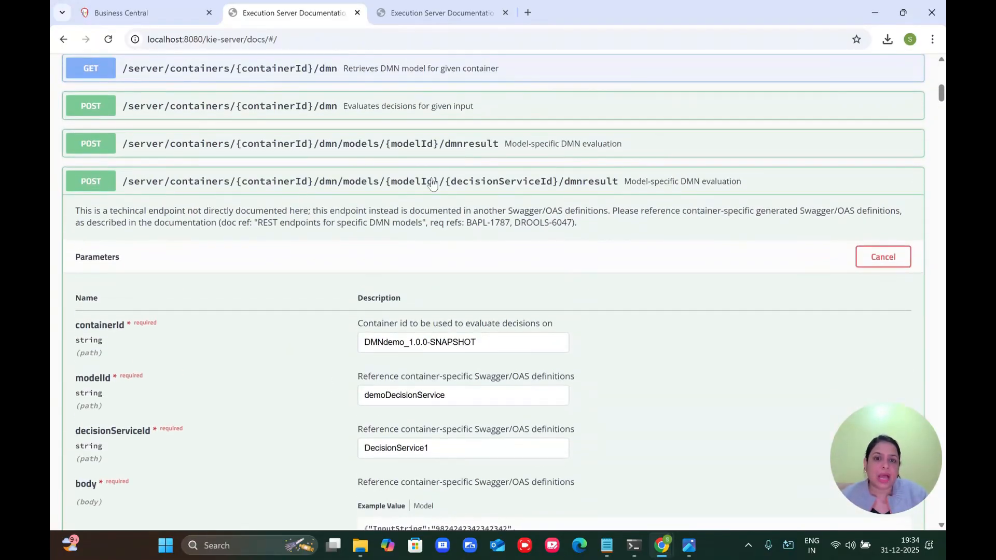
left_click(442, 148)
scroll(511, 283, "down", 8)
scroll(511, 282, "down", 5)
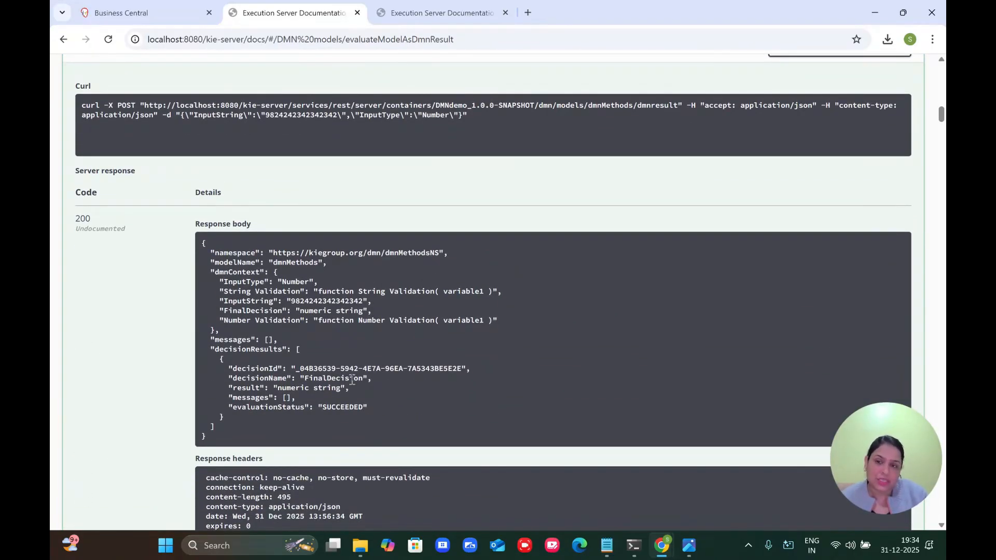
scroll(351, 380, "up", 11)
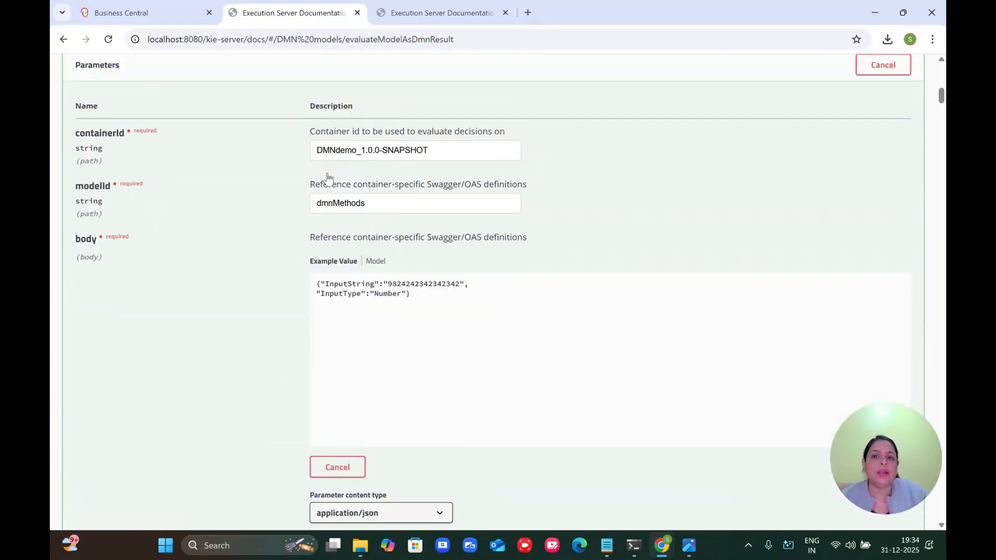
scroll(327, 179, "up", 4)
left_click(351, 217)
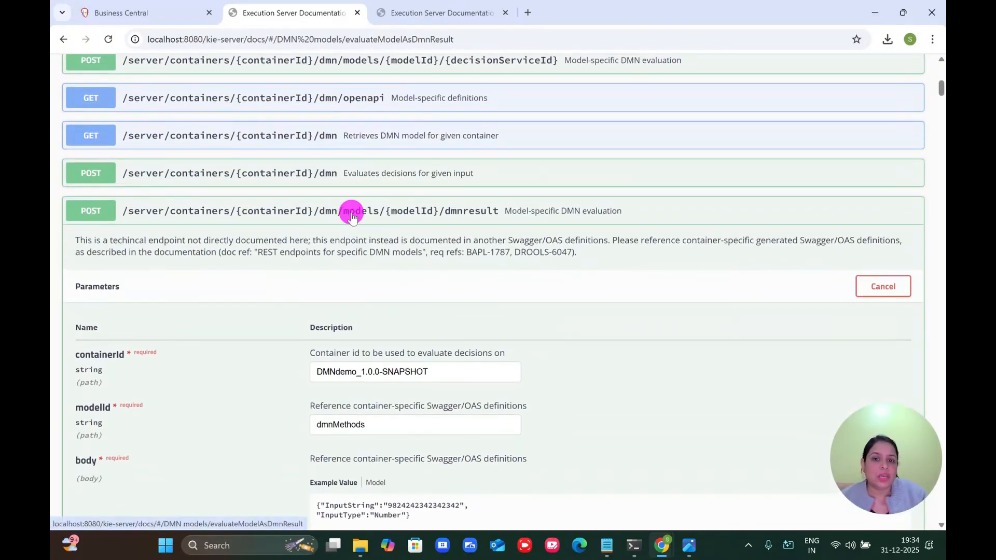
scroll(352, 216, "down", 19)
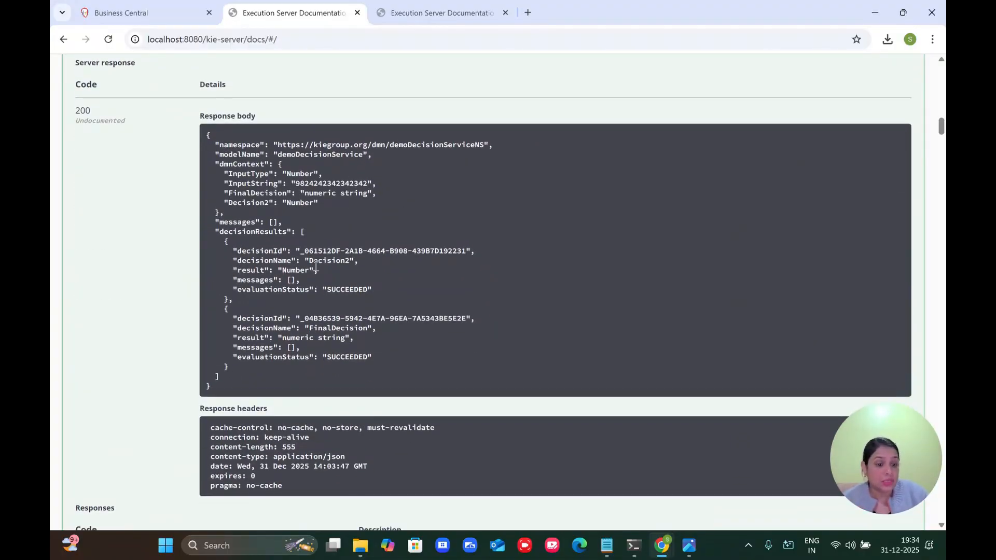
scroll(315, 265, "up", 12)
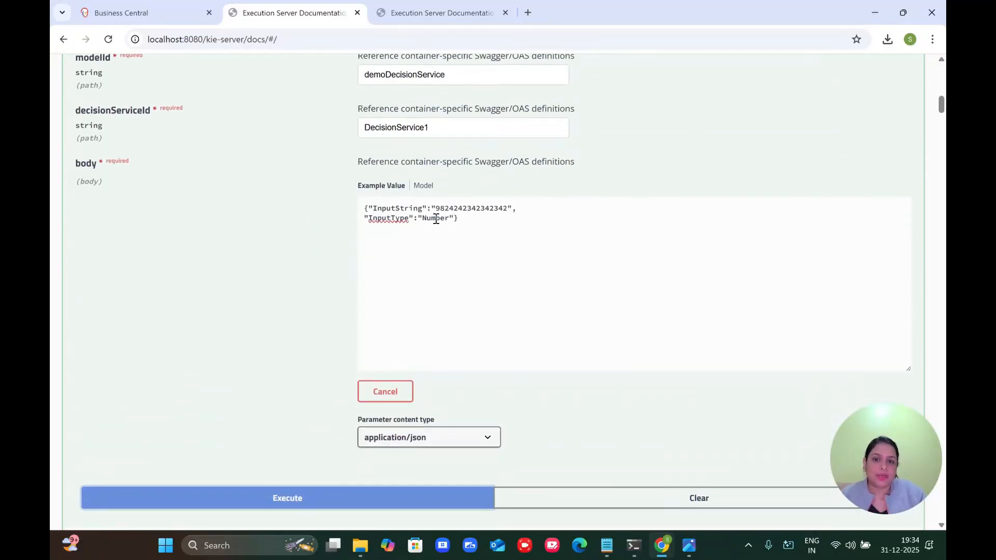
Step: Re-run DecisionService1 with InputString 'hello sjdhajkh' and InputType 'String', getting 'bigger length'
double_click(435, 219)
type("String")
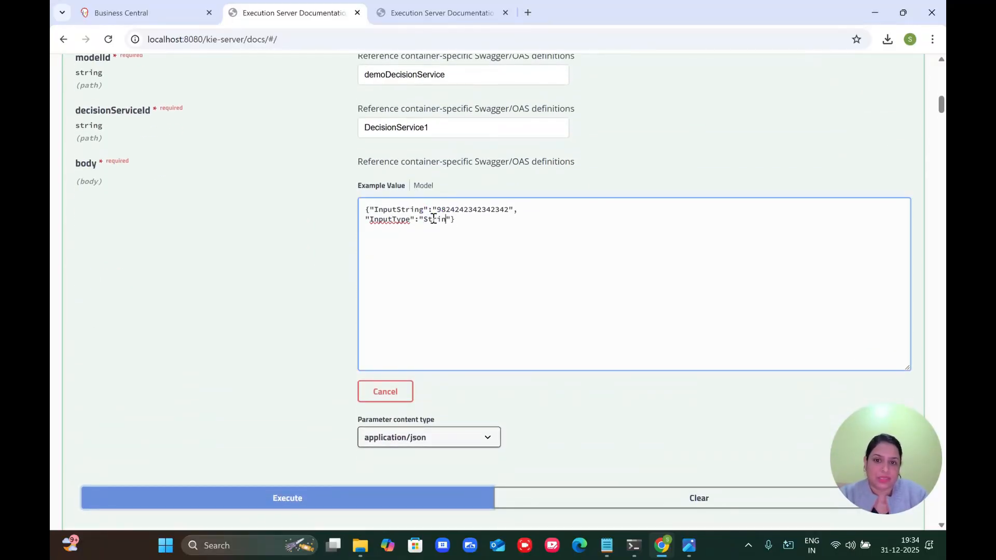
double_click(456, 209)
type("h")
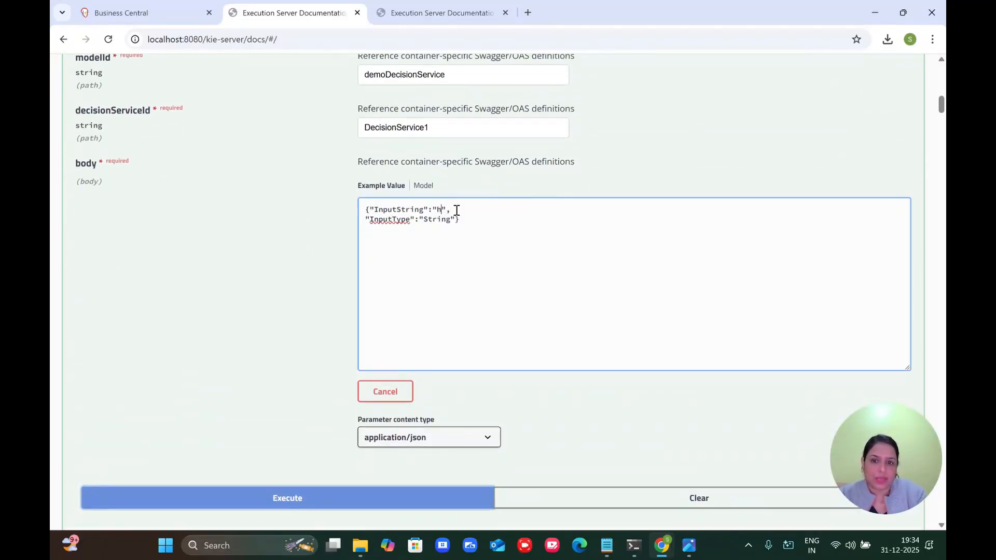
type("ello sjdhajkh")
left_click(337, 497)
scroll(337, 506, "down", 10)
scroll(338, 506, "down", 1)
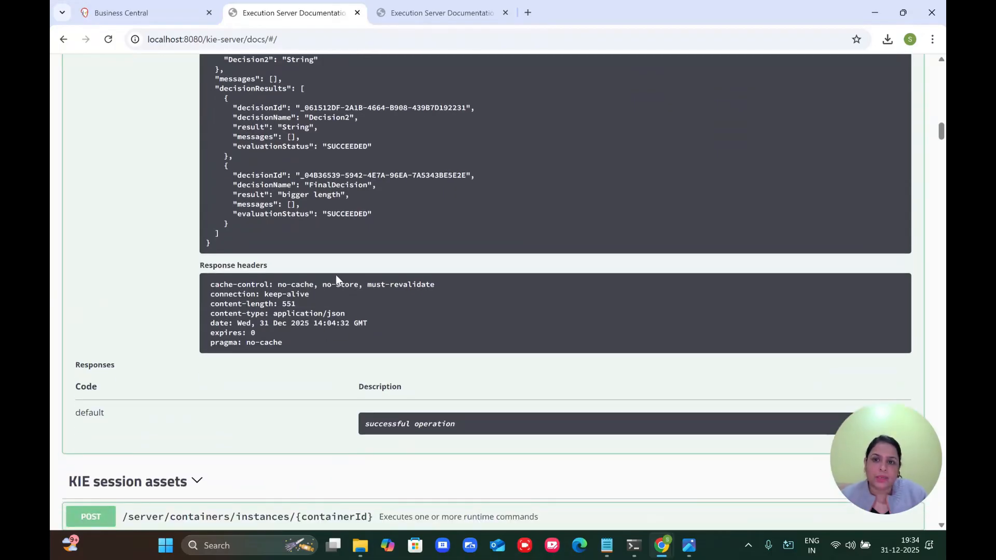
scroll(340, 232, "up", 2)
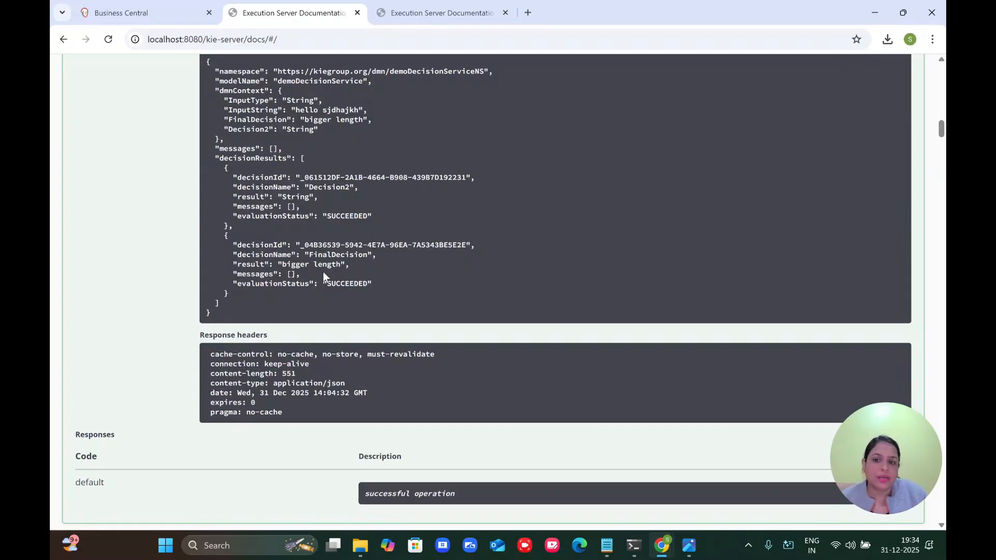
scroll(334, 267, "up", 10)
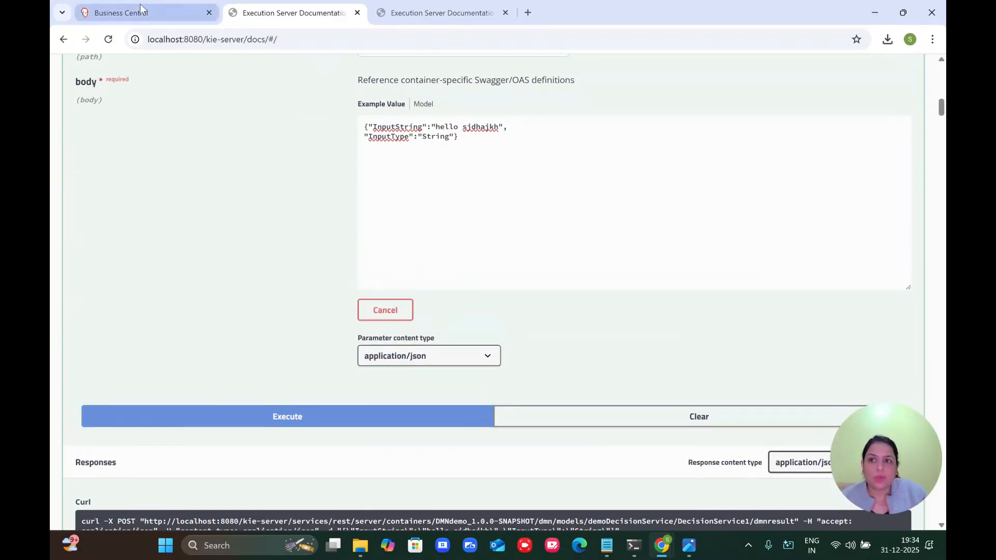
left_click(140, 8)
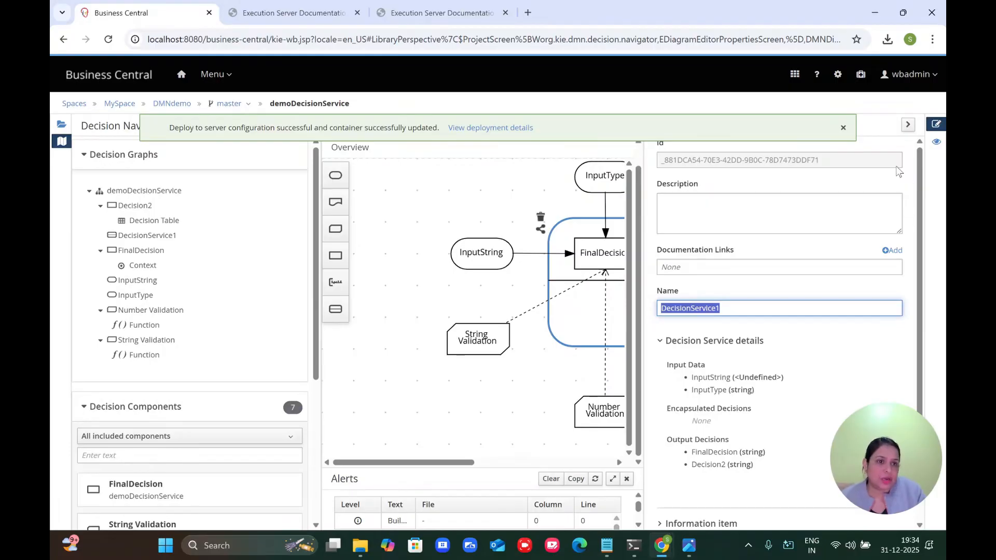
Step: Close the deployment notice and Properties panel, then go back to the Swagger documentation page
left_click(843, 128)
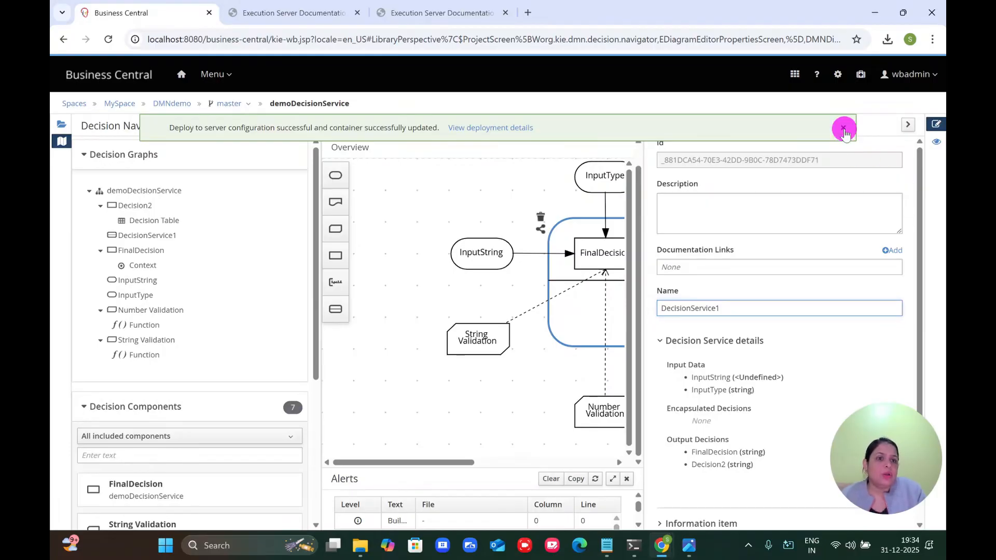
left_click(908, 127)
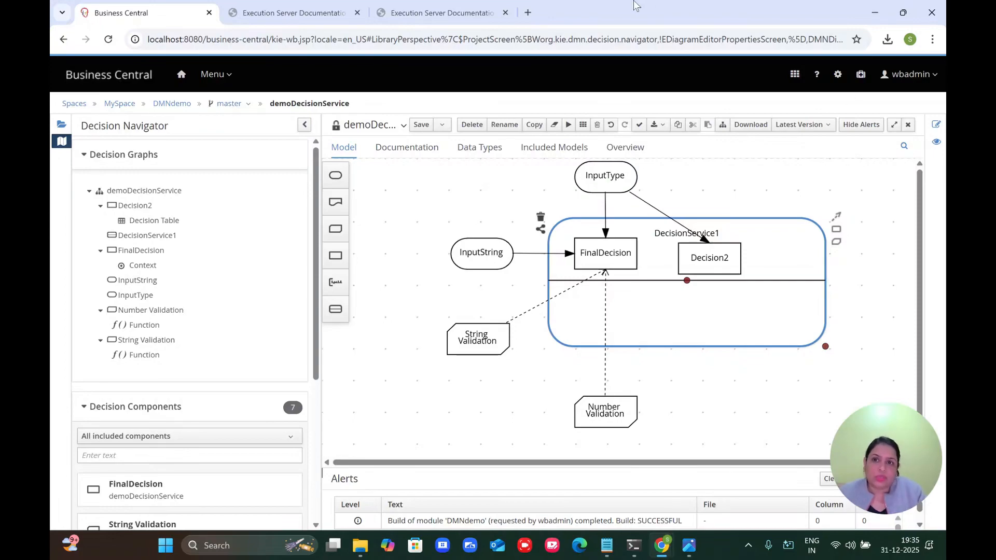
left_click(332, 13)
scroll(349, 187, "up", 8)
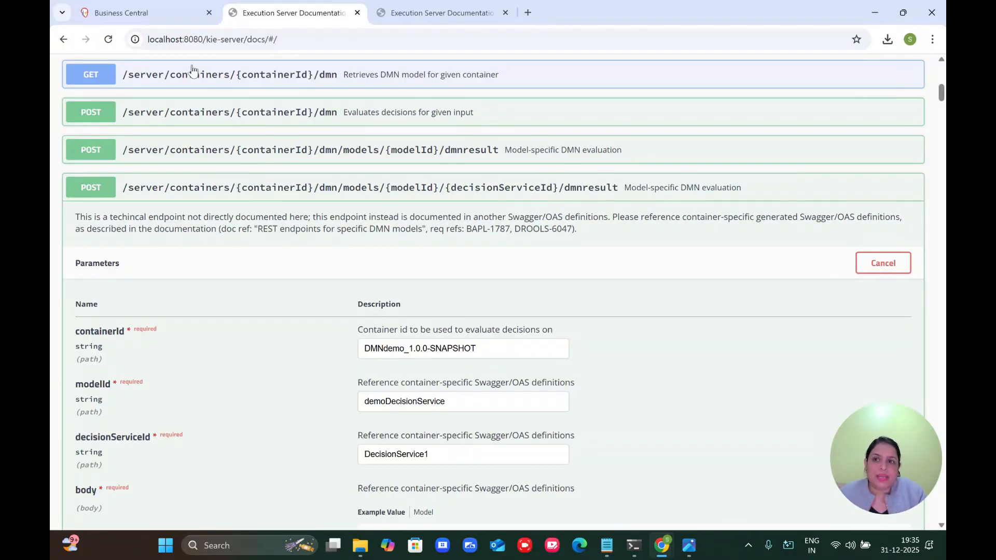
Step: Return to the demoDecisionService diagram in Business Central
left_click(122, 13)
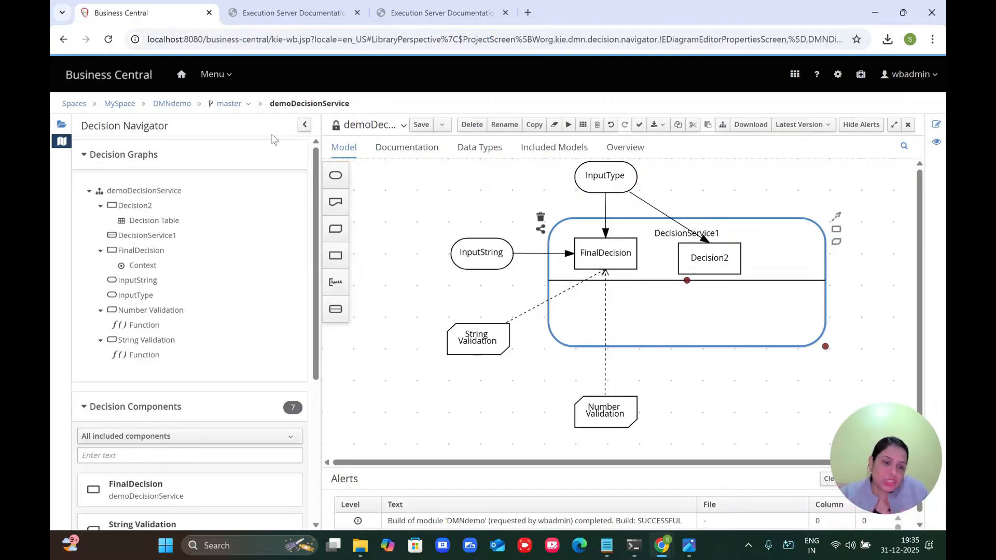
Step: Browse the model's Documentation, Data Types and Included Models tabs, discarding a new data type row
left_click(421, 152)
scroll(511, 273, "down", 20)
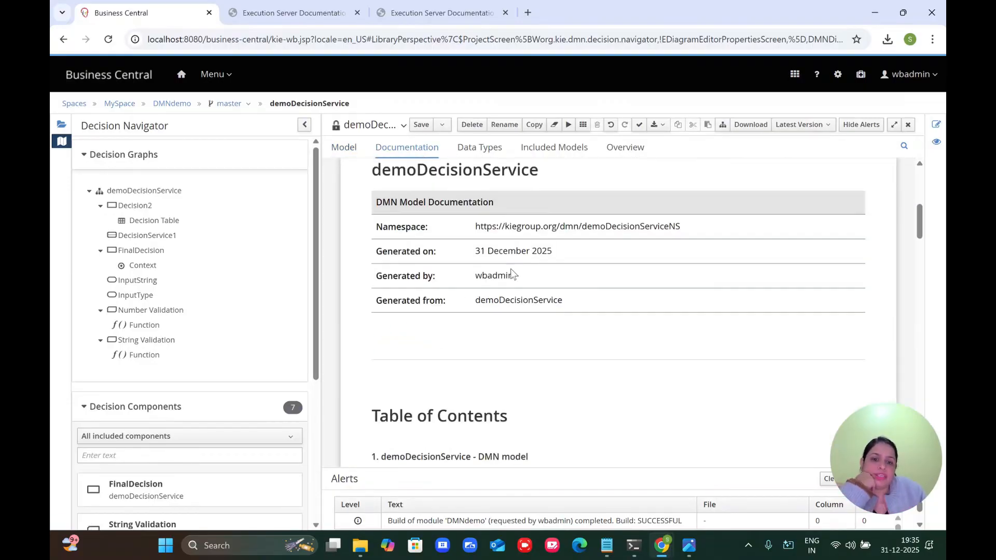
scroll(512, 274, "up", 10)
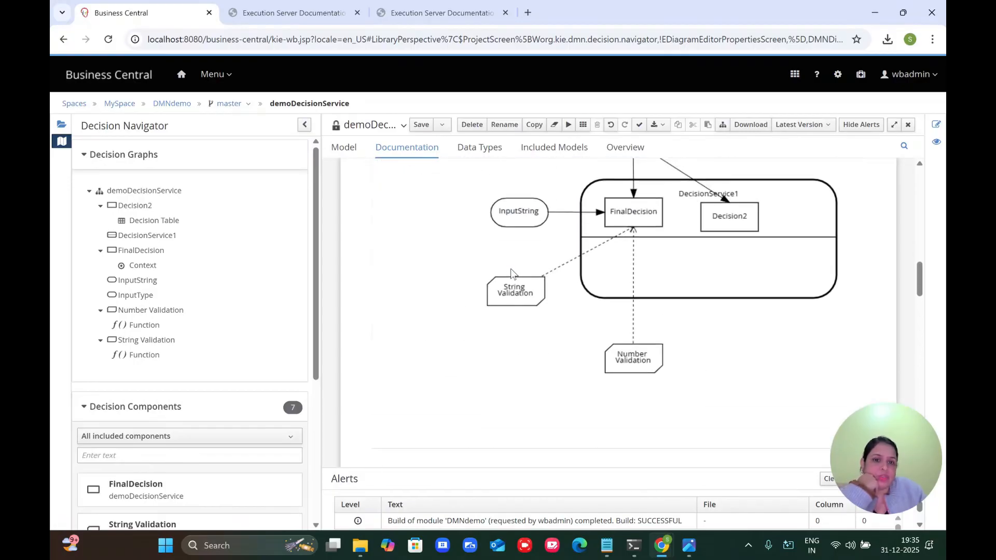
scroll(512, 273, "down", 15)
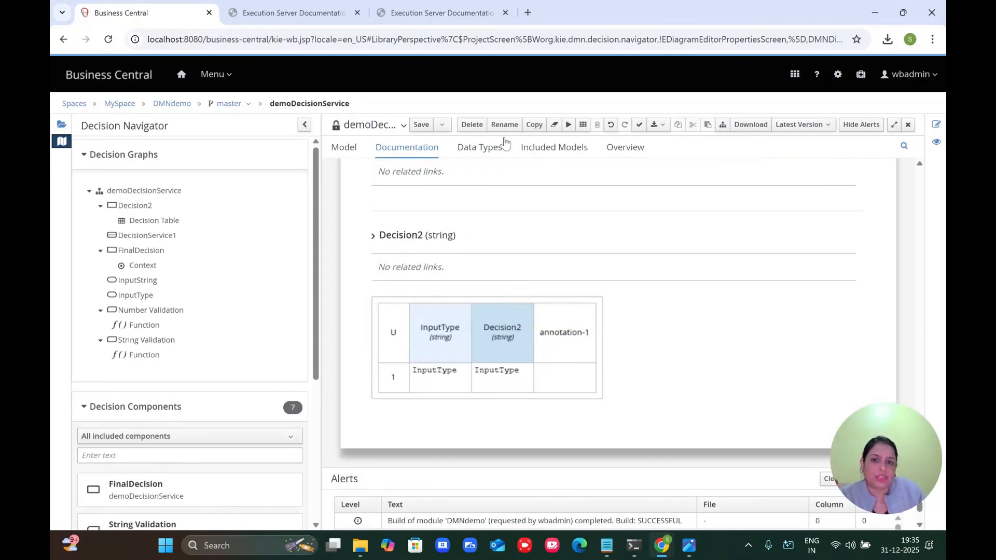
left_click(482, 149)
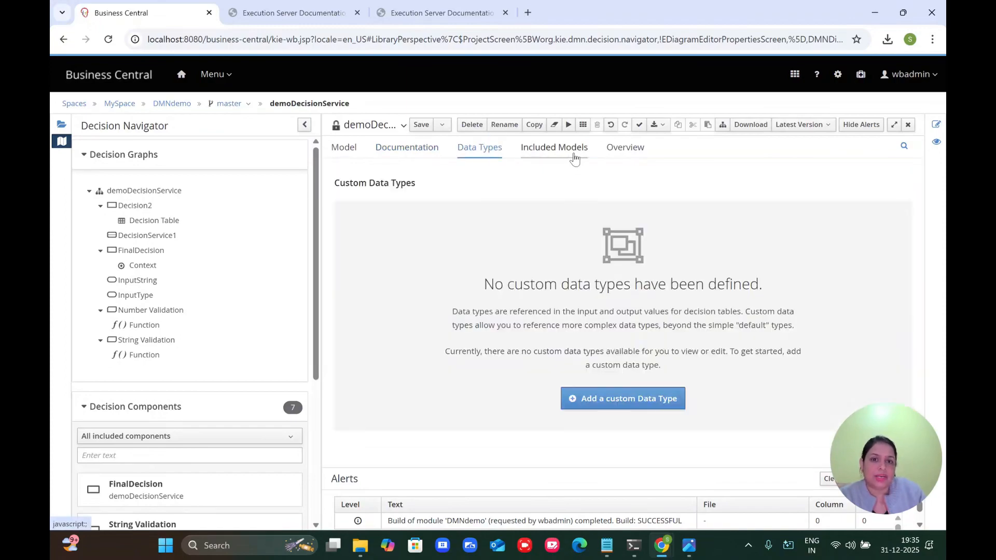
left_click(593, 403)
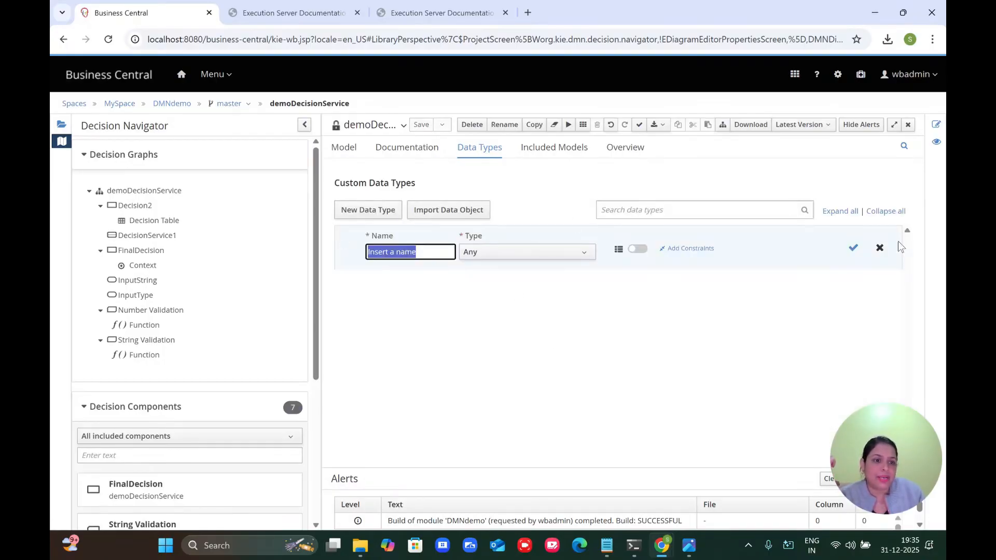
left_click(879, 248)
left_click(578, 153)
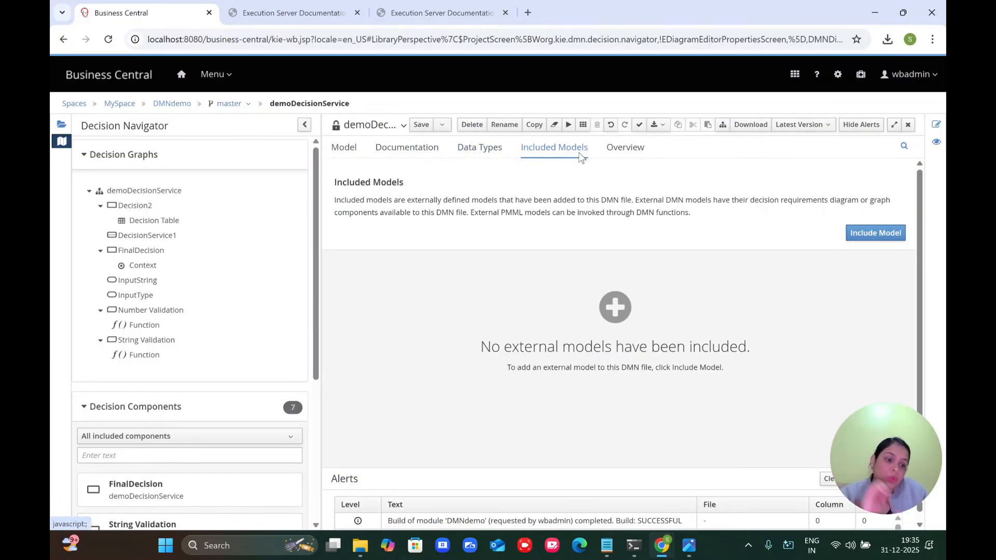
left_click(167, 103)
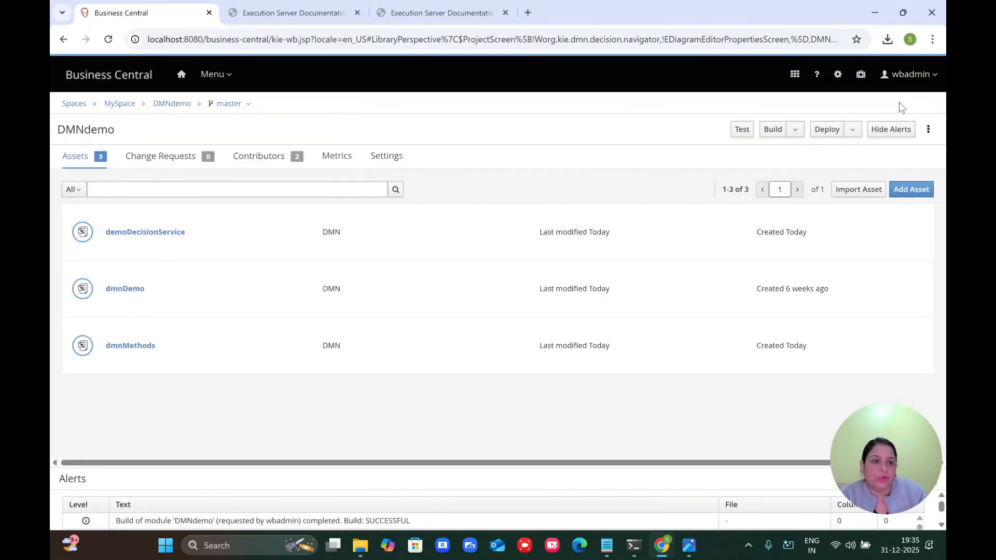
Step: Import dmnMethods.dmn via Import Asset into com.myspace.dmndemo under the name resuableMethods
left_click(857, 190)
left_click(462, 176)
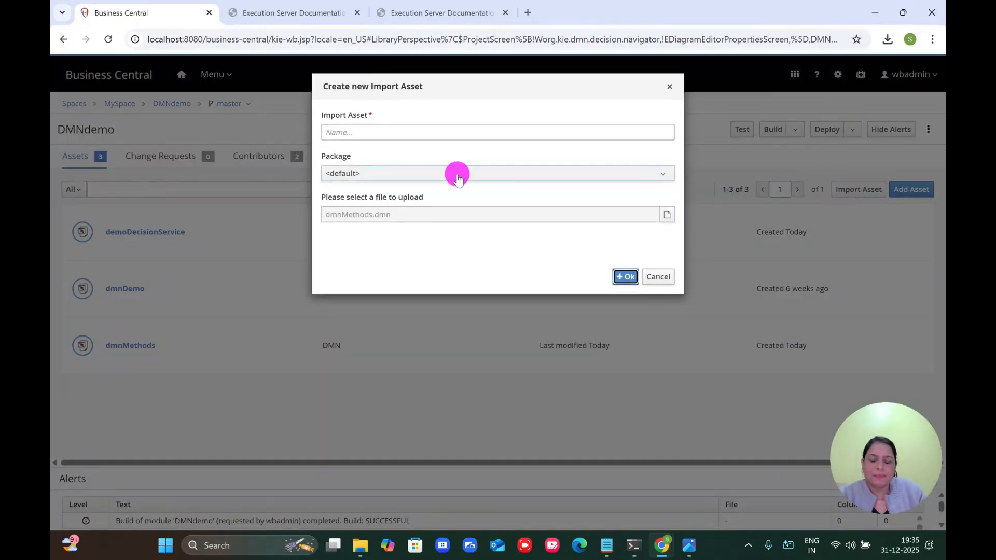
left_click(407, 239)
left_click(664, 216)
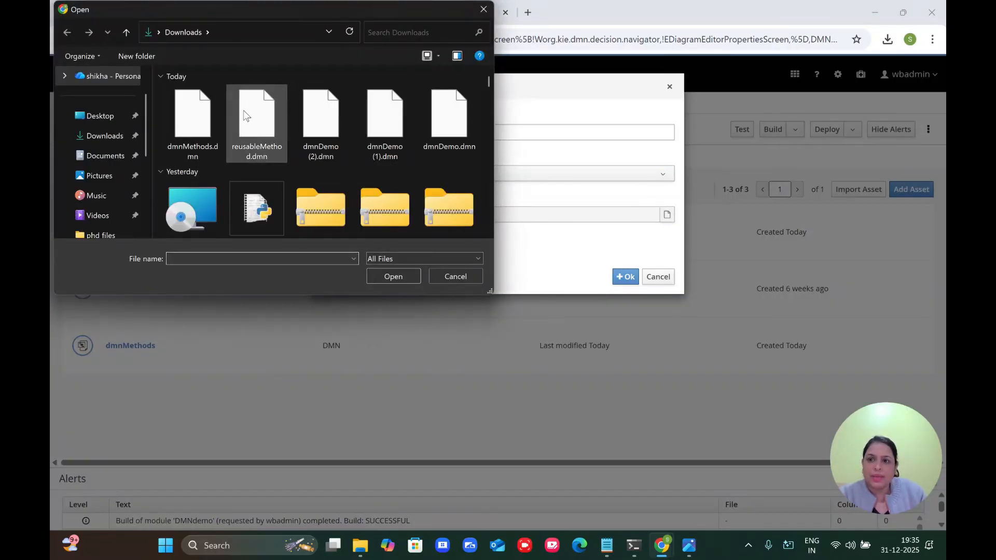
left_click(202, 125)
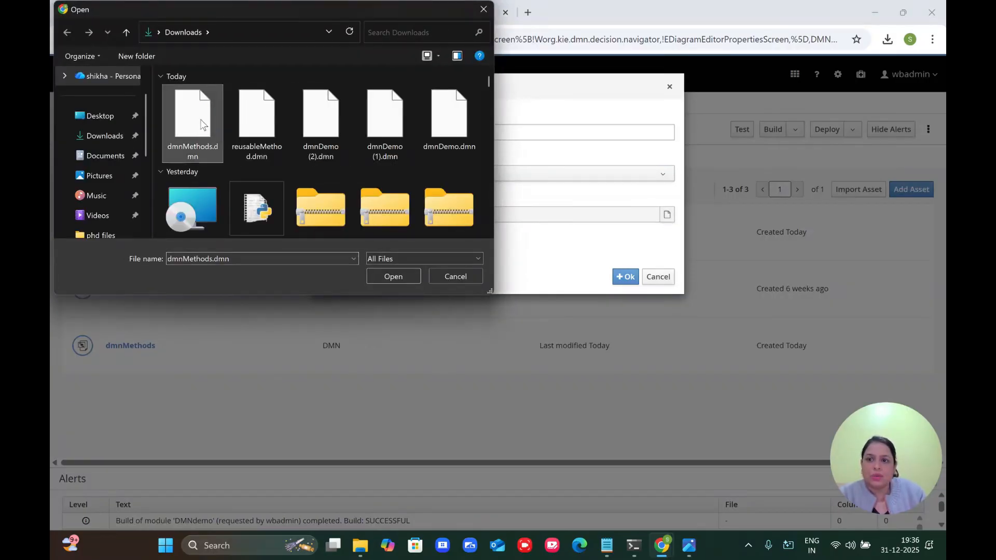
double_click(202, 124)
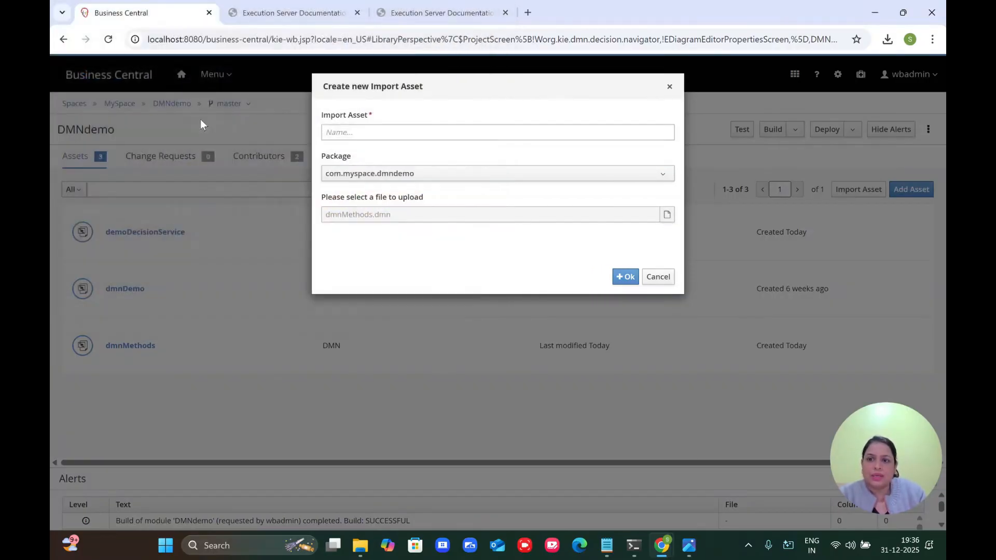
left_click(352, 136)
type("resuba")
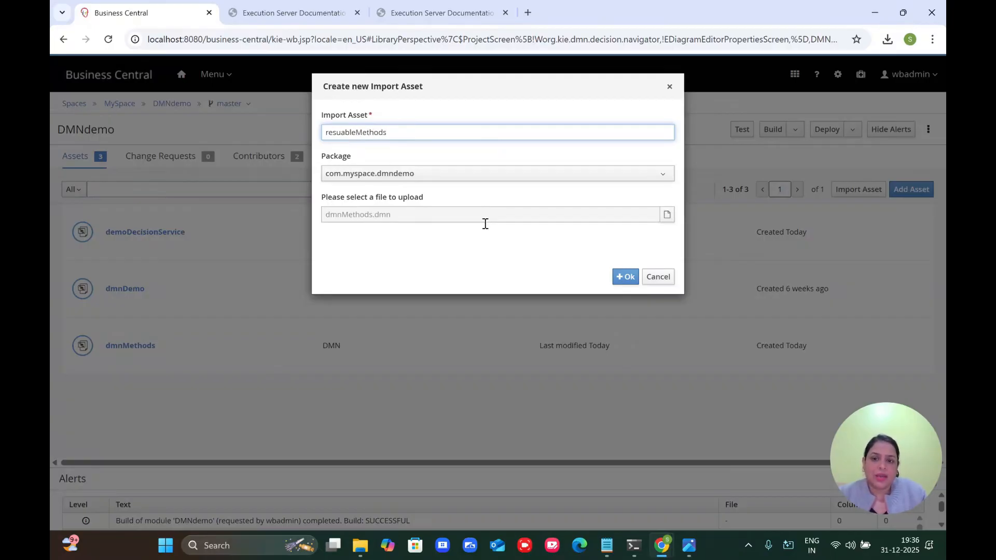
key("ctrl+a")
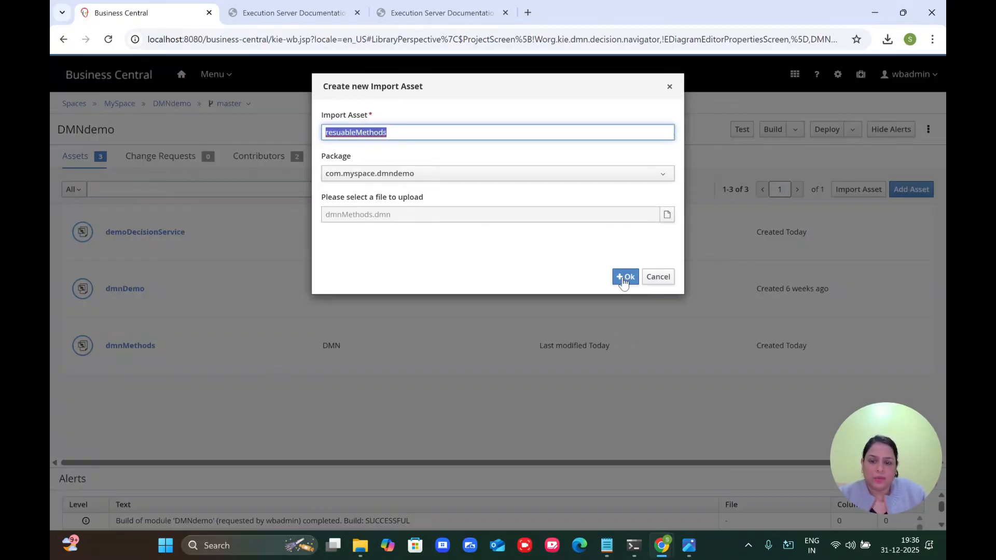
left_click(624, 278)
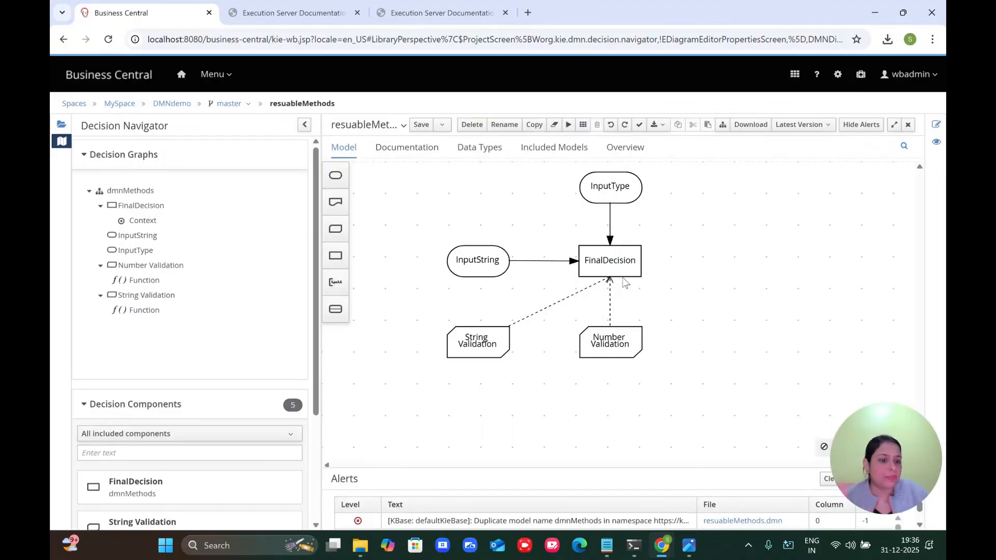
Step: Delete InputString, InputType, FinalDecision and Number Validation, then move String Validation up
left_click(494, 251)
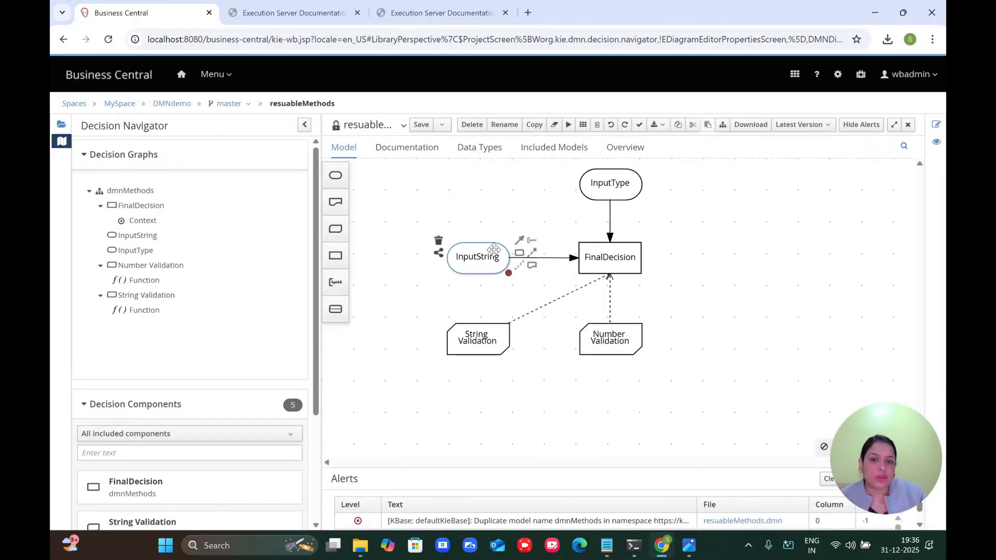
left_click(438, 240)
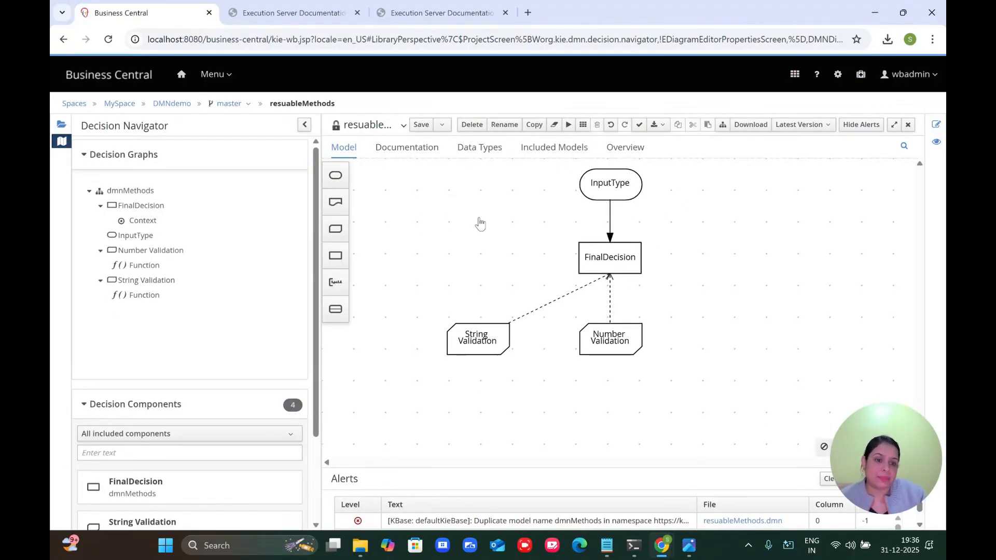
left_click(612, 179)
left_click(571, 167)
left_click(600, 250)
left_click(571, 242)
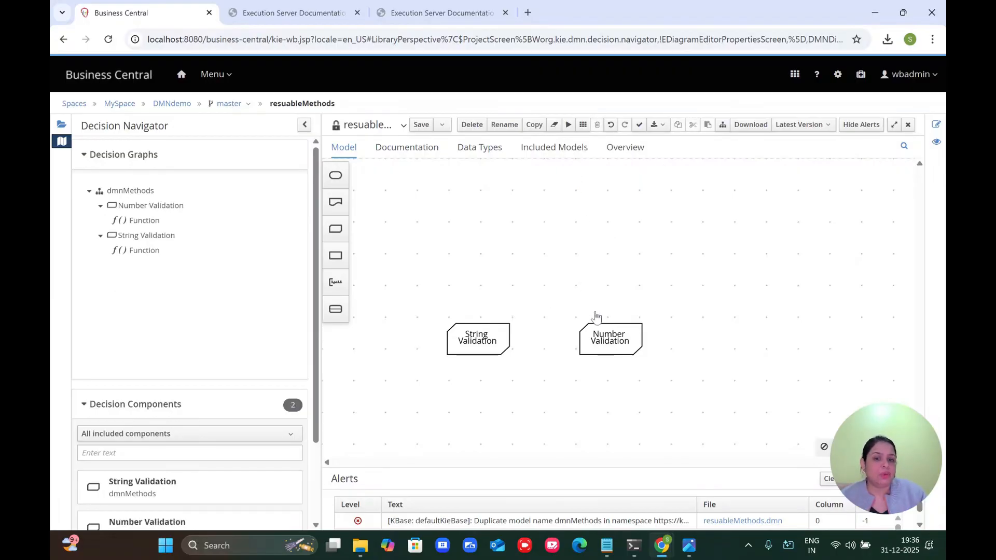
left_click(599, 332)
left_click(571, 314)
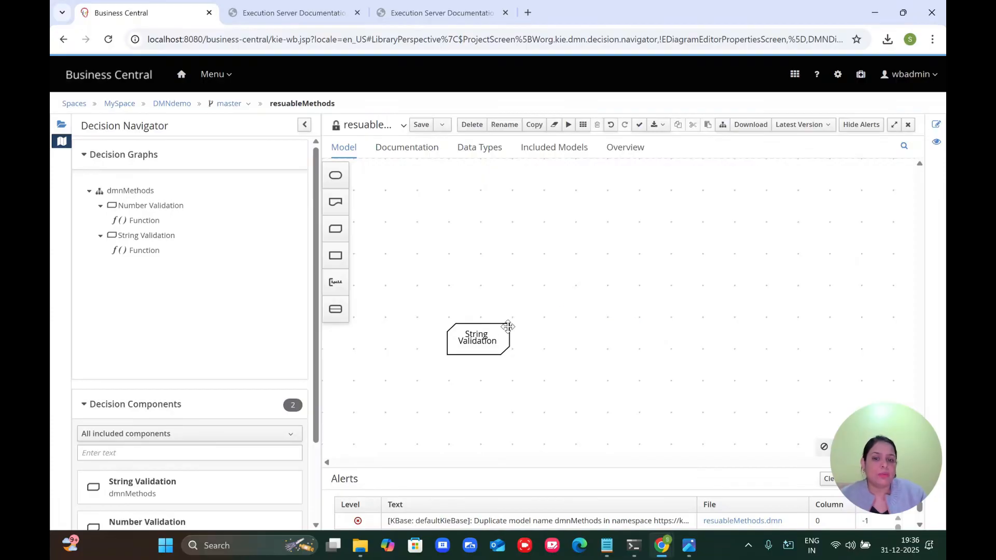
left_click_drag(492, 329, 561, 227)
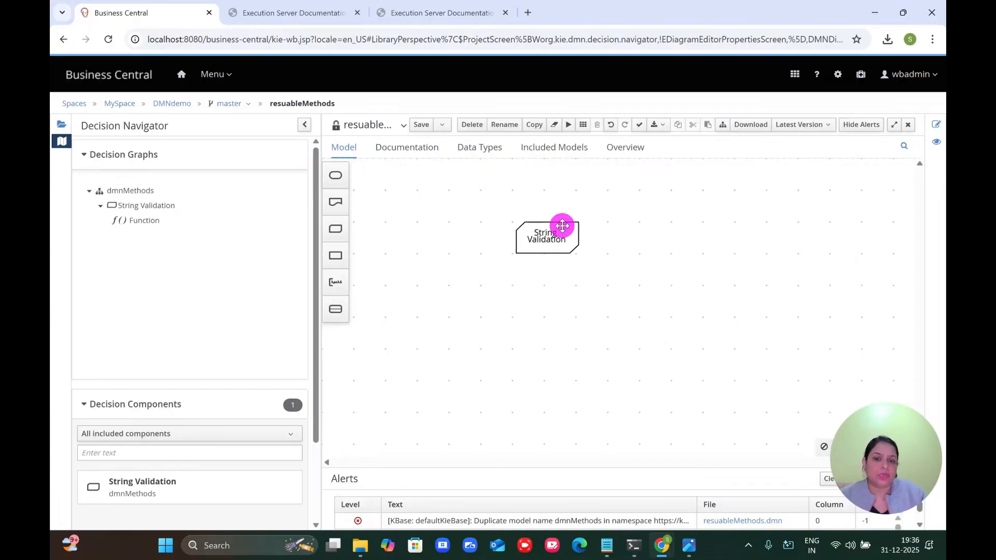
Step: Set the model name and namespace ending to resuableMethods and save the model
left_click(936, 125)
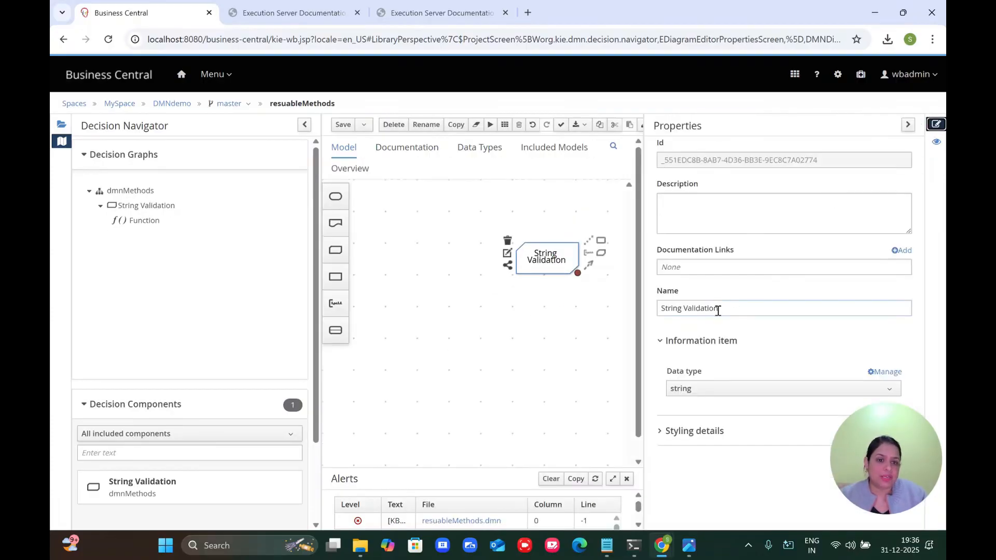
left_click(566, 338)
double_click(720, 346)
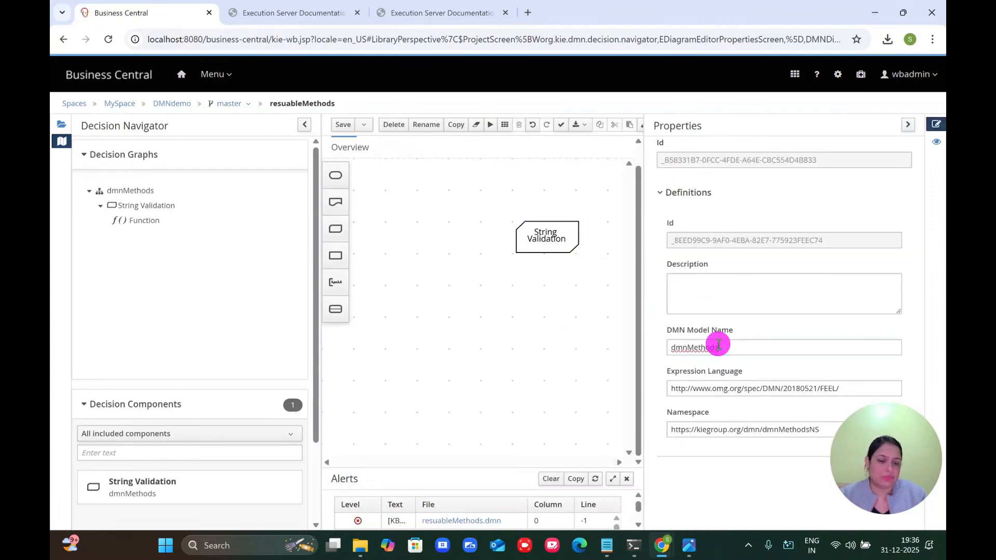
type("resuableMethods")
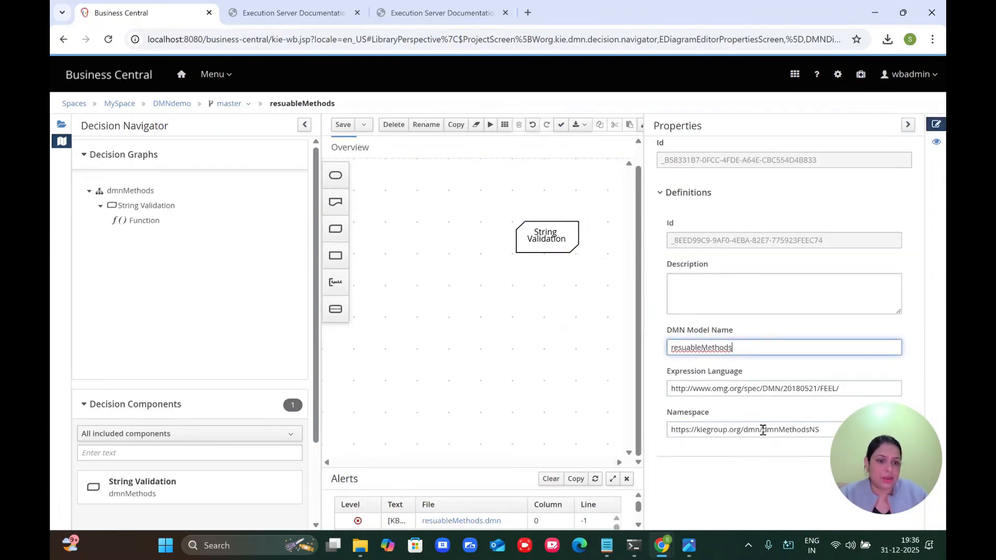
double_click(780, 431)
type("resuableMethods")
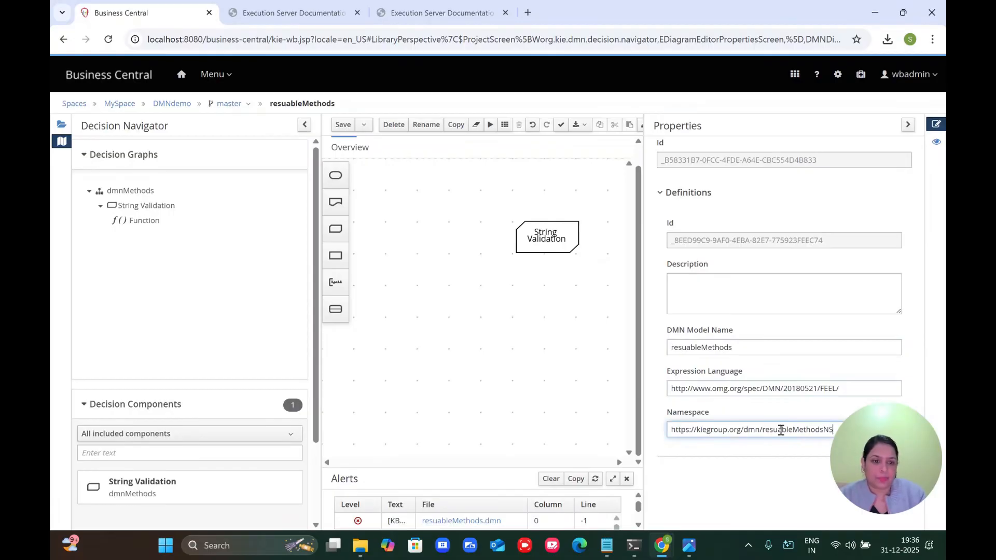
left_click(342, 125)
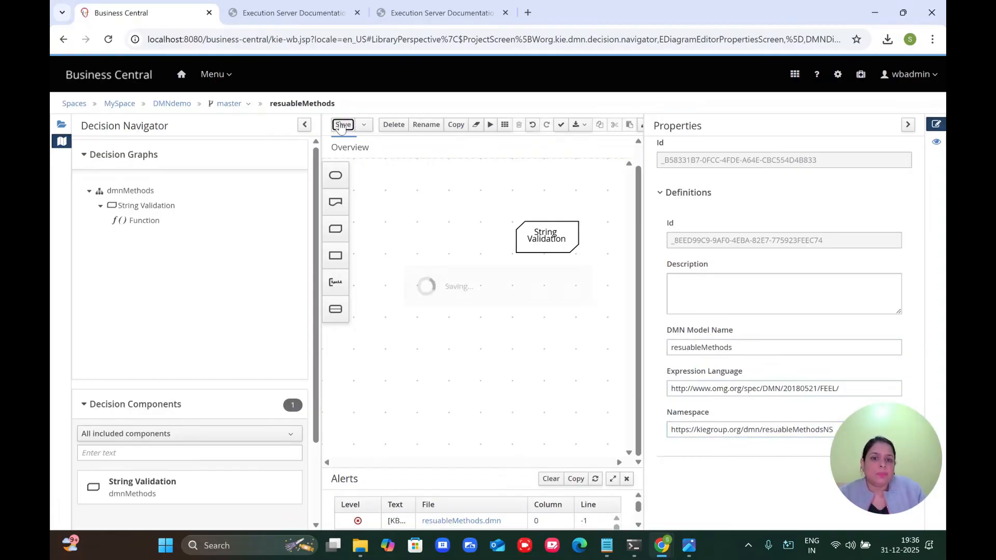
Step: Open the String Validation function to review it, then return to the DMNdemo asset list
left_click(474, 202)
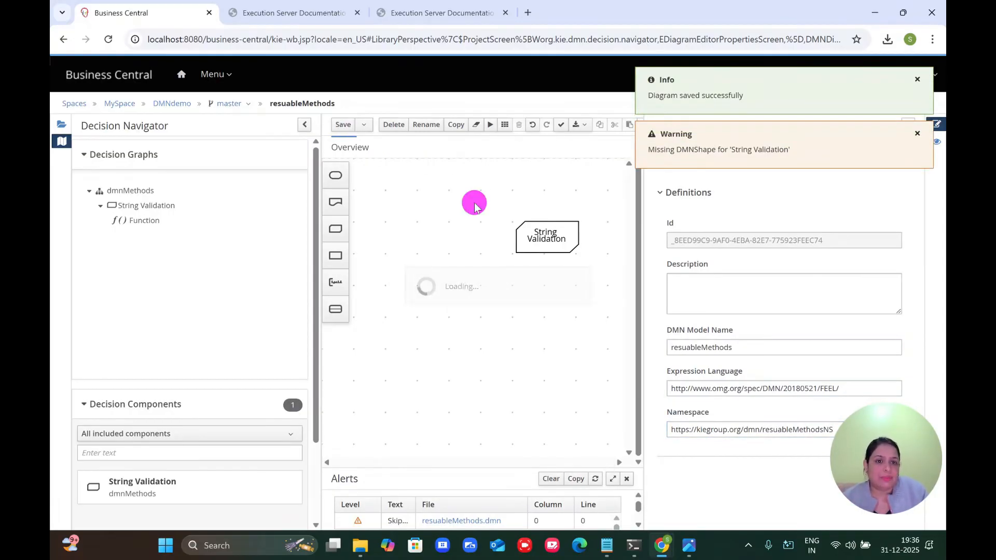
left_click(907, 124)
left_click(563, 238)
left_click(509, 232)
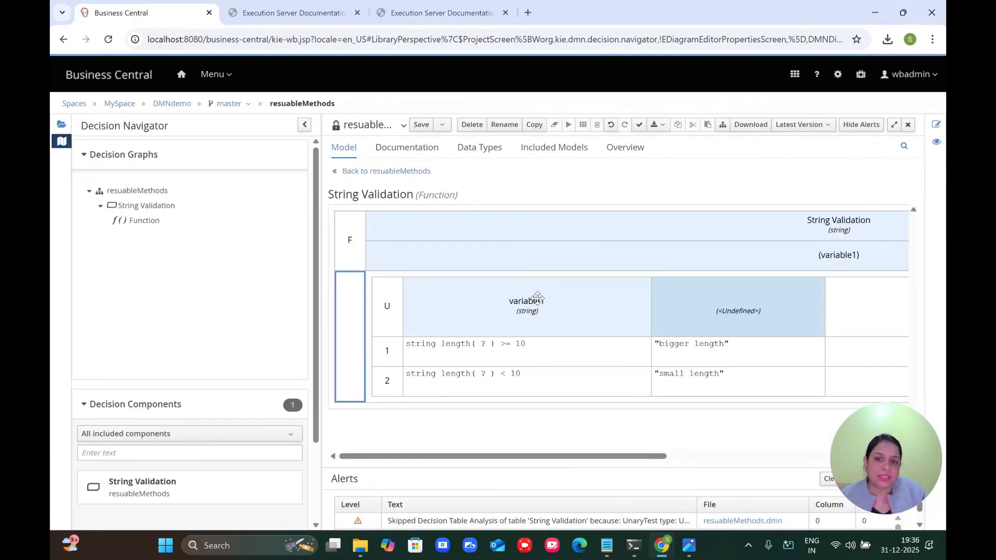
left_click(404, 171)
left_click(172, 104)
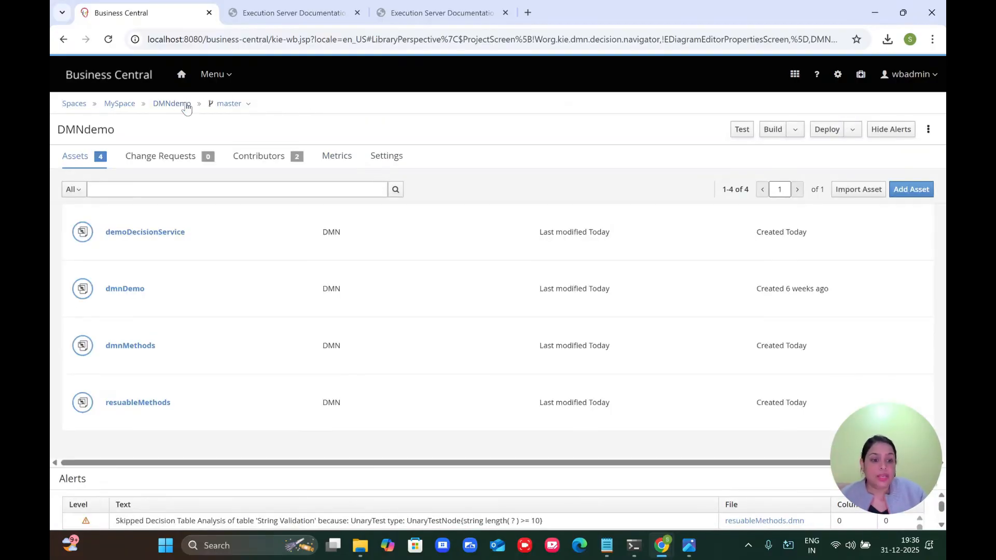
Step: Import dmnMethods.dmn into package com.myspace.dmndemo as the new asset resuableMethodsCalling
left_click(853, 190)
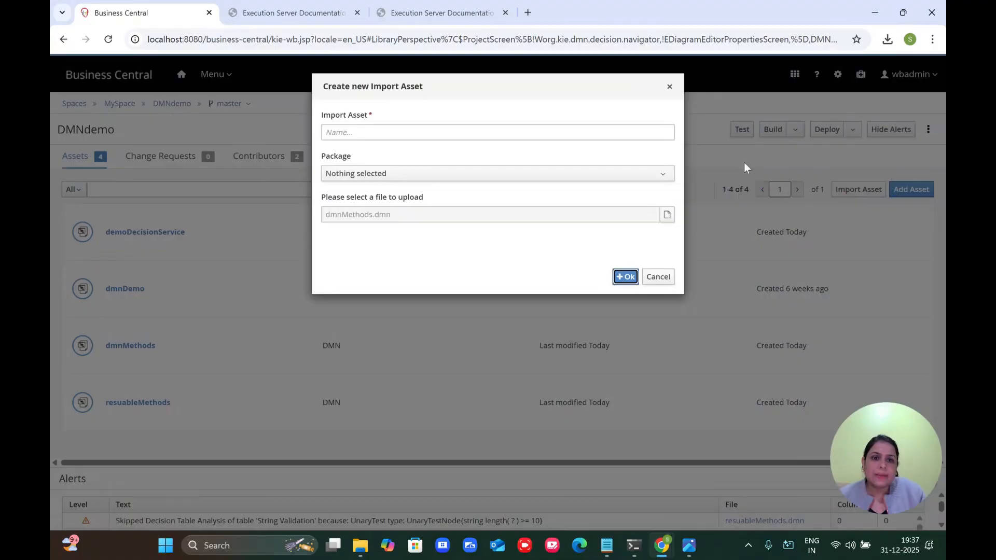
left_click(661, 175)
left_click(492, 237)
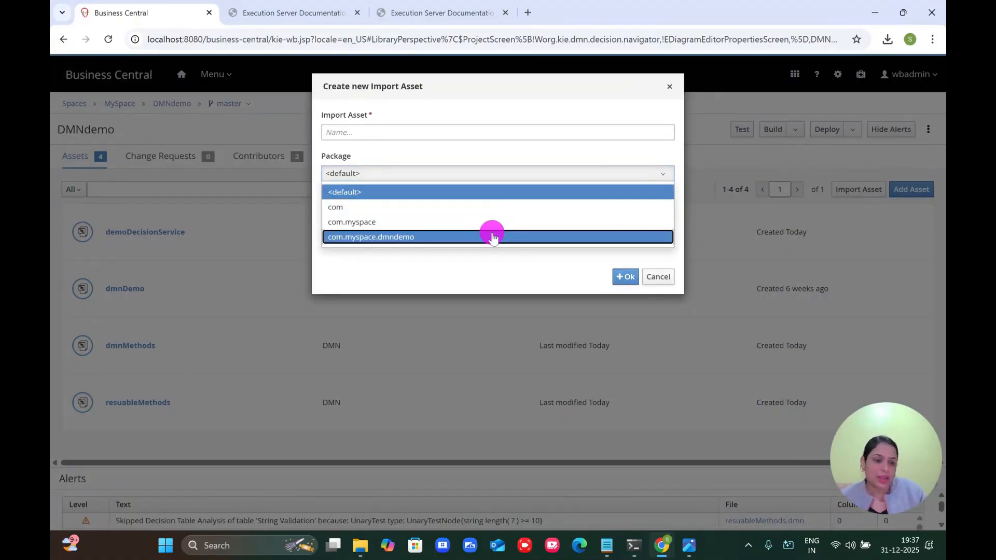
left_click(666, 215)
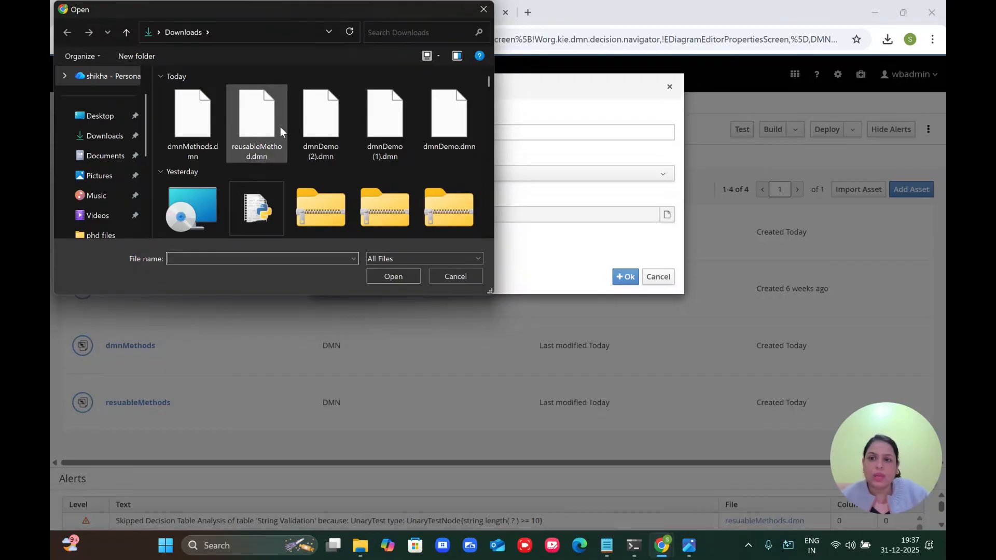
double_click(183, 131)
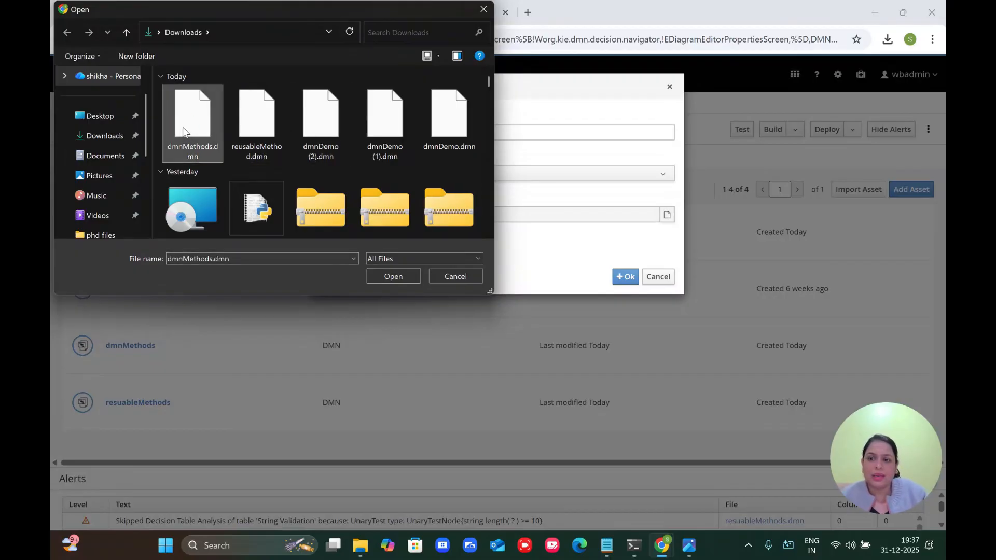
left_click(366, 130)
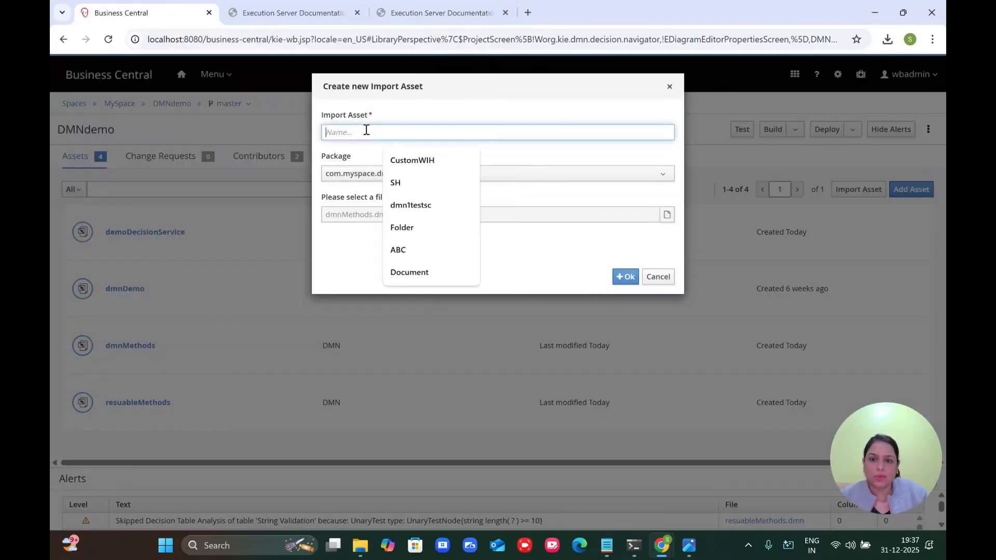
type("resu")
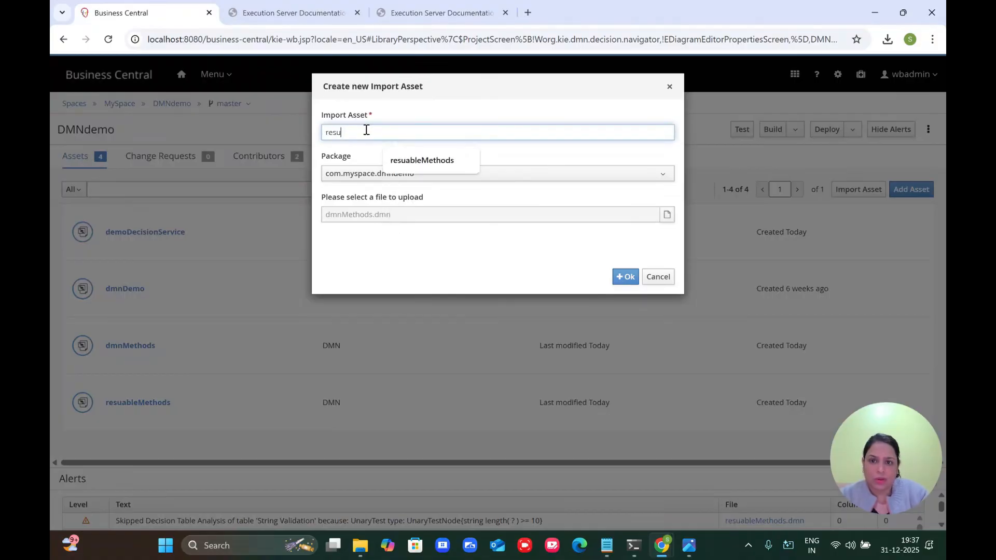
key("Down")
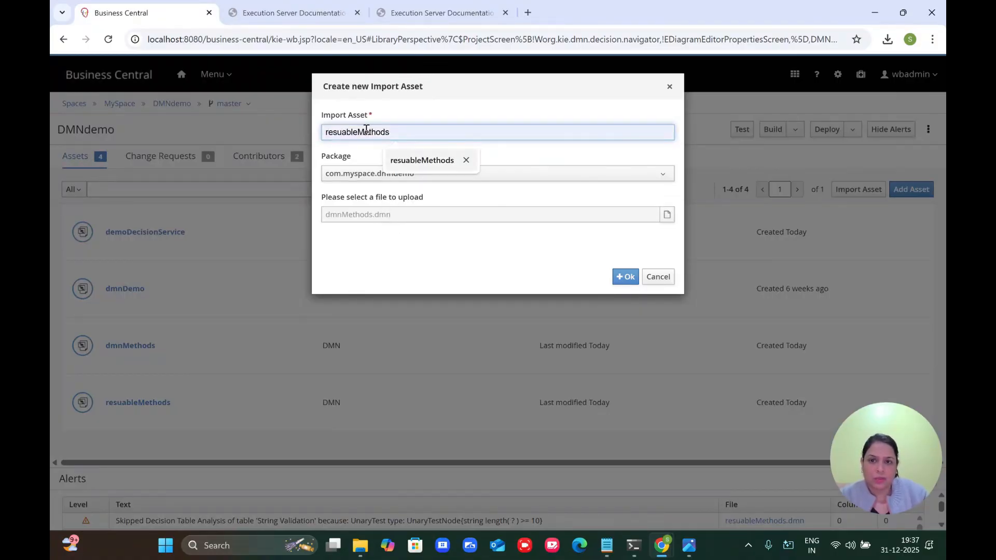
left_click(405, 132)
left_click(405, 132)
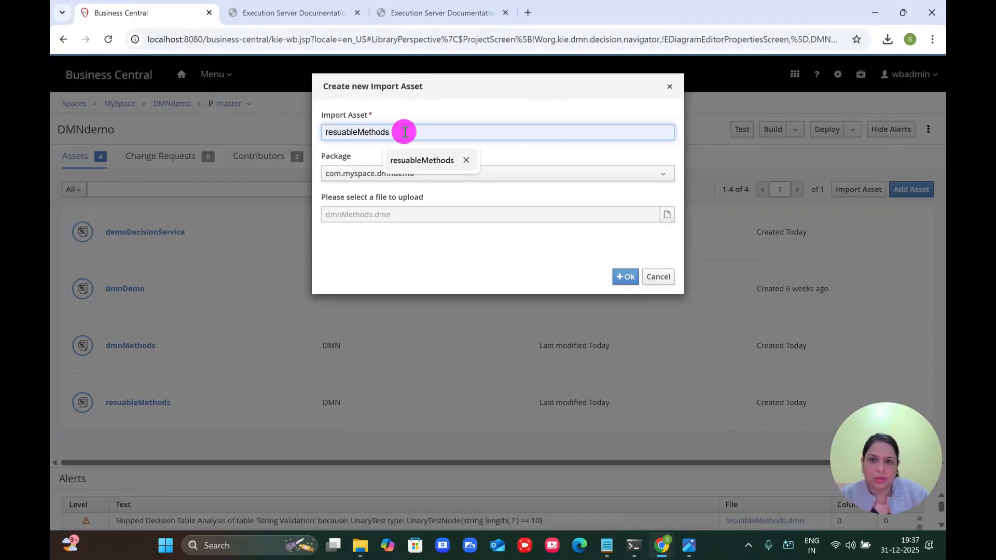
left_click(417, 165)
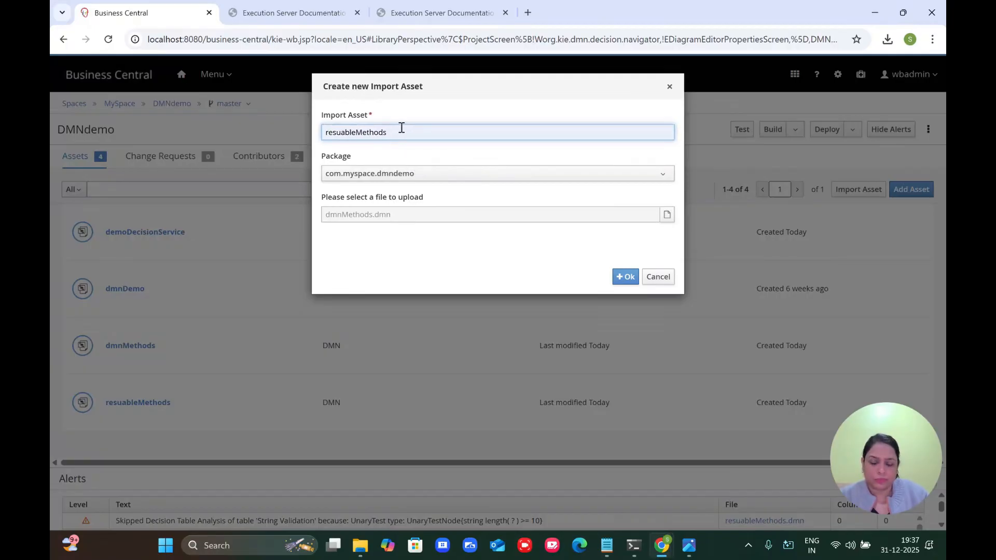
type("Calling")
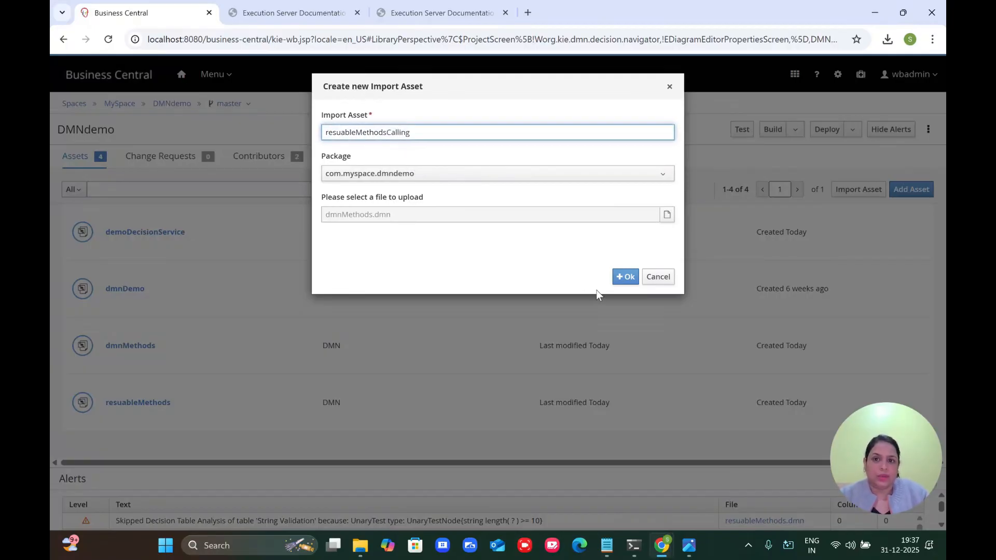
left_click(625, 277)
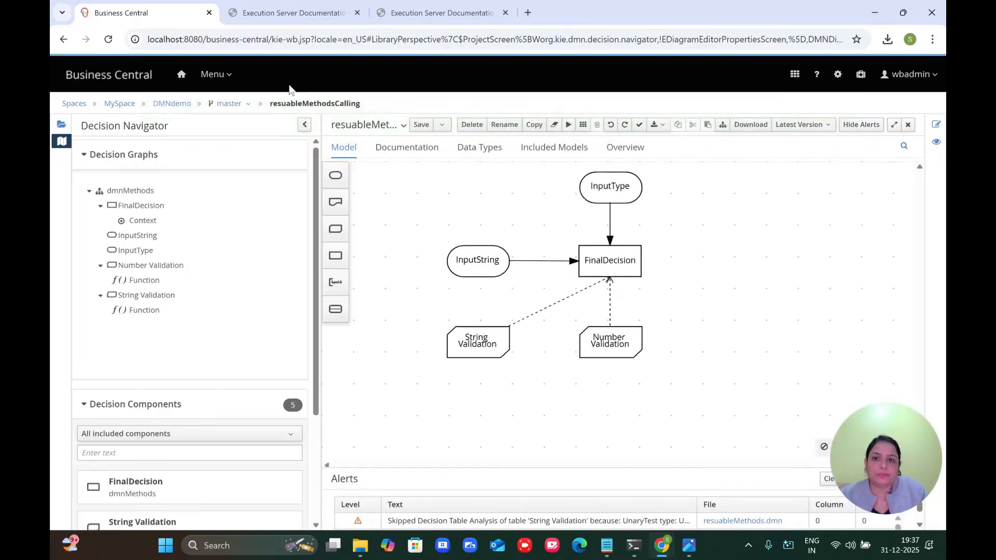
Step: Set the model name and namespace ending to resuableMethodsCalling and save the model
double_click(311, 104)
key("ctrl+c")
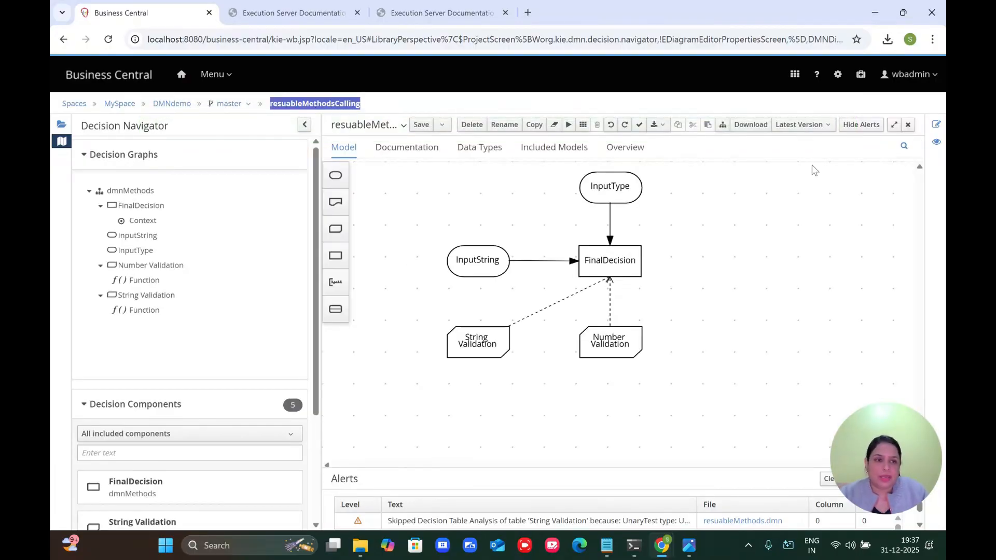
left_click(936, 125)
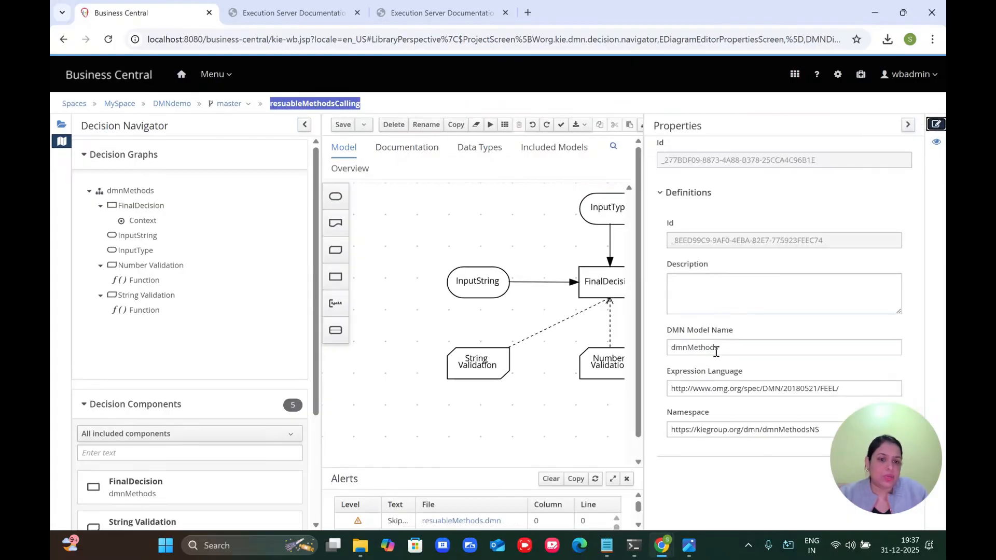
double_click(715, 351)
key("ctrl+v")
left_click(784, 426)
double_click(785, 426)
key("ctrl+v")
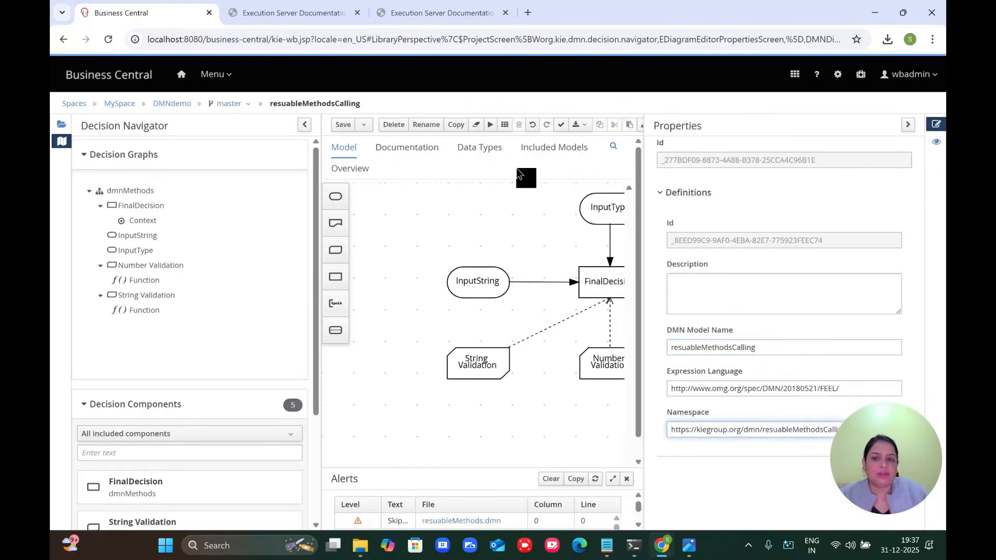
left_click(343, 124)
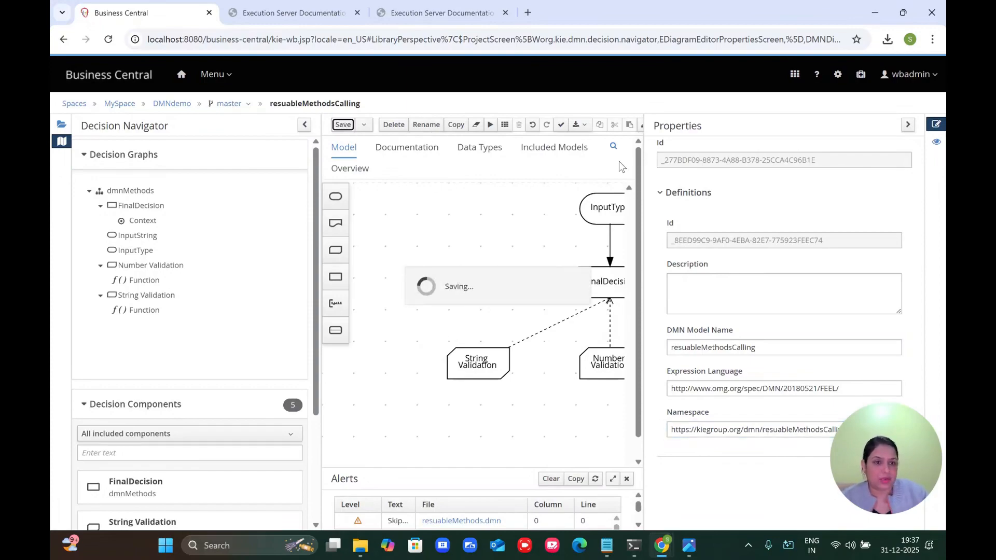
left_click(917, 136)
left_click(909, 126)
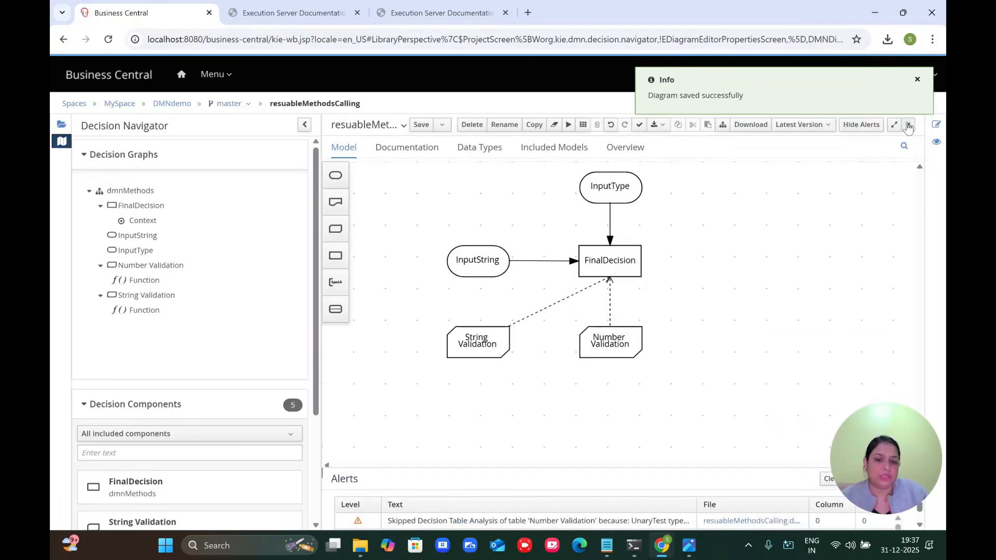
Step: Delete the String Validation node and its link from the diagram, then save
left_click(482, 338)
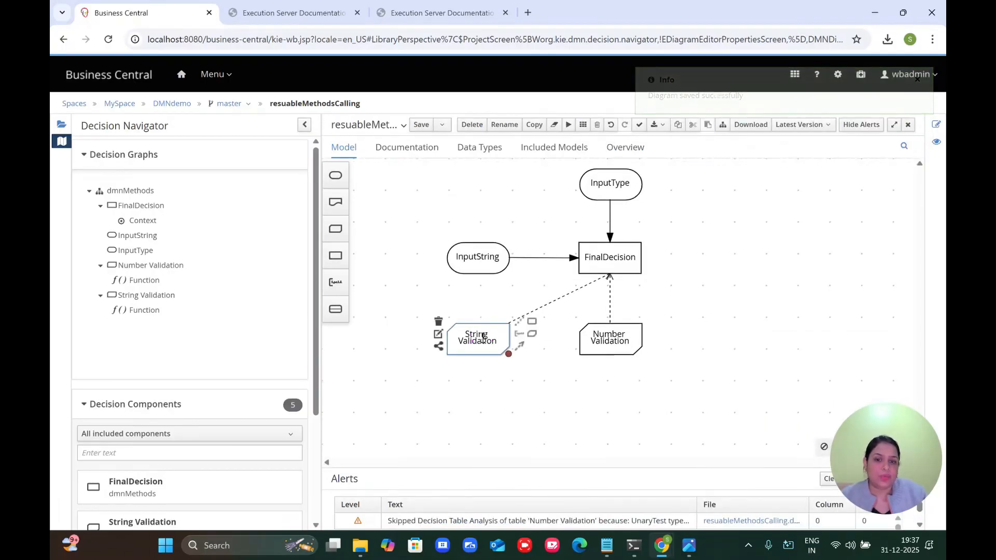
key("Delete")
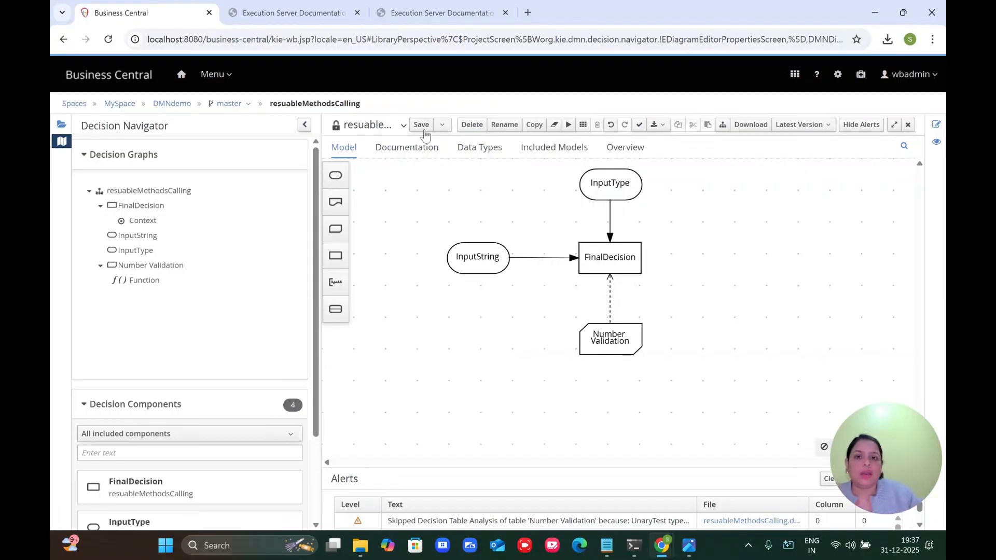
left_click(421, 125)
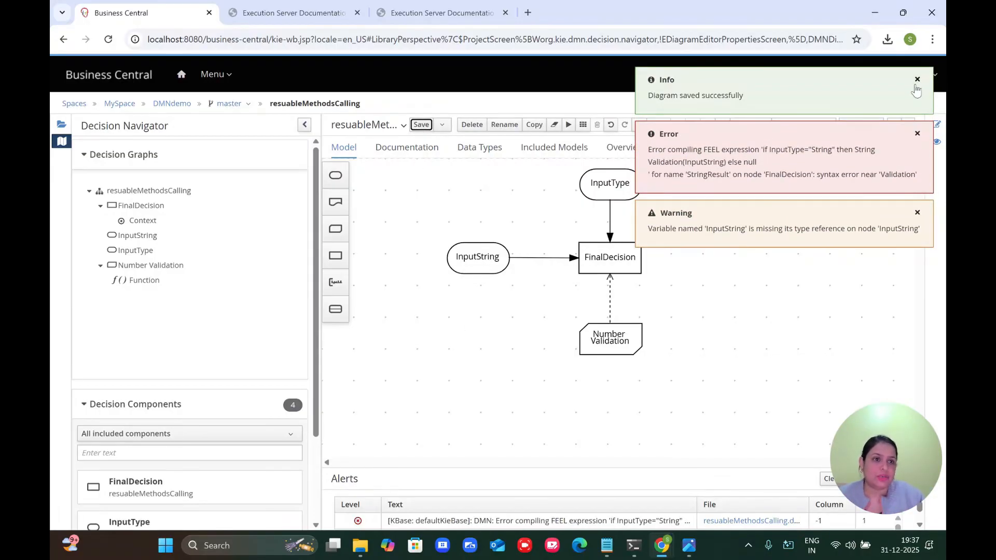
Step: On the Included Models tab, choose resuableMethods.dmn as the model to include
left_click(544, 155)
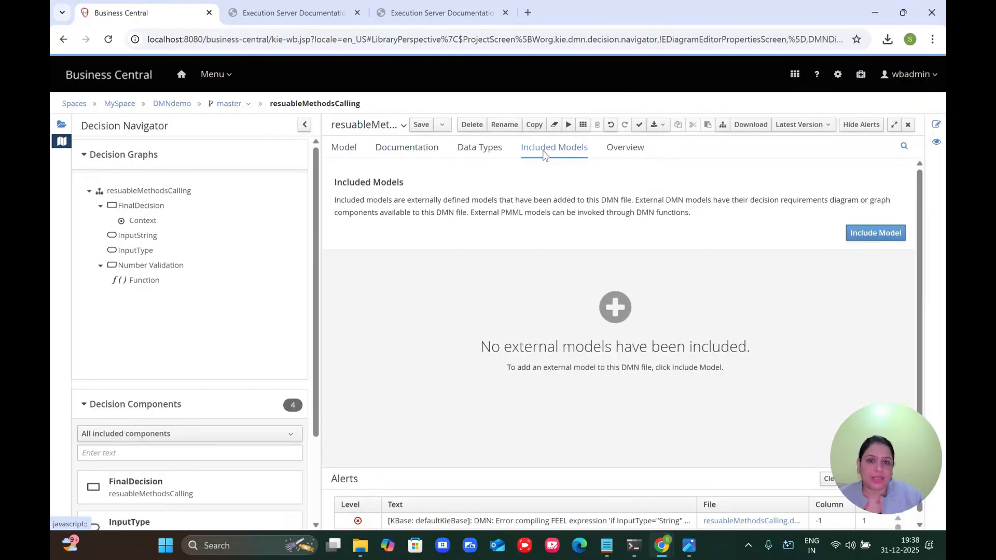
left_click(880, 236)
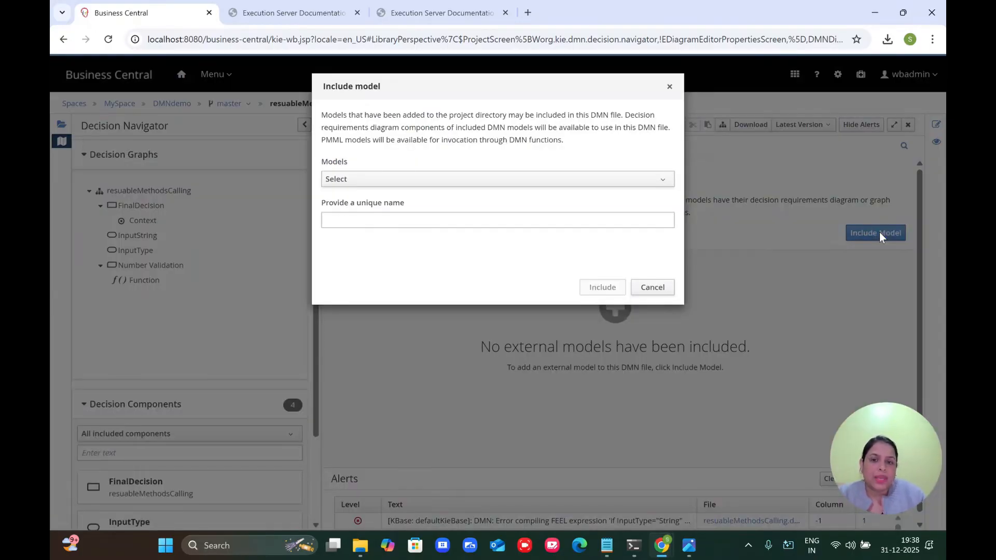
left_click(655, 186)
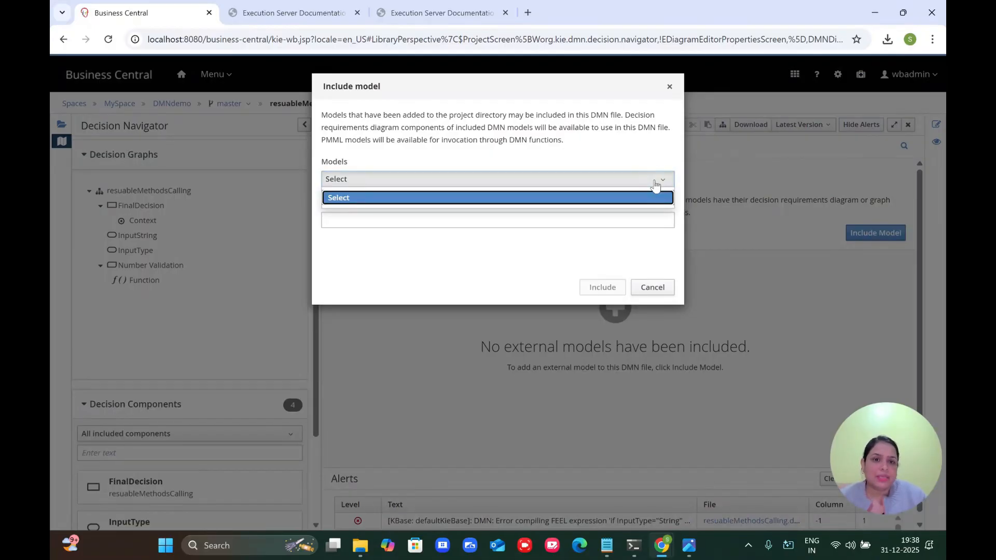
left_click(655, 185)
left_click(655, 185)
left_click(655, 184)
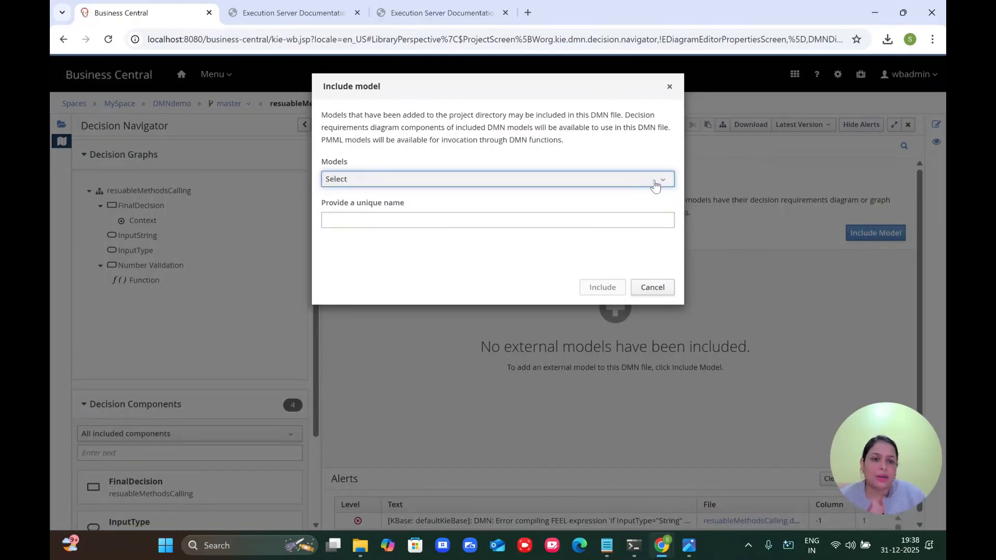
left_click(616, 181)
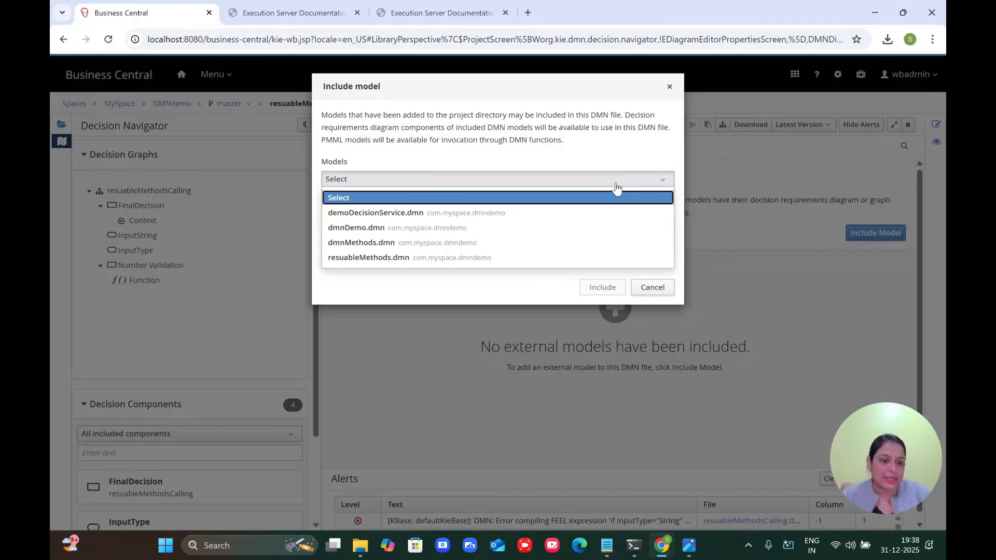
left_click(472, 260)
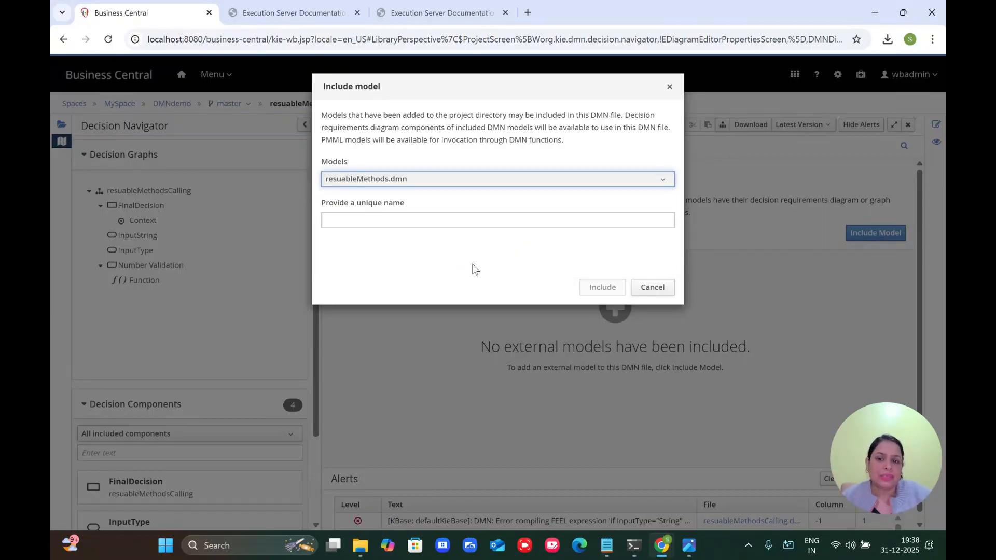
Step: Give the include the unique name resuableMethods and confirm the inclusion
left_click(349, 224)
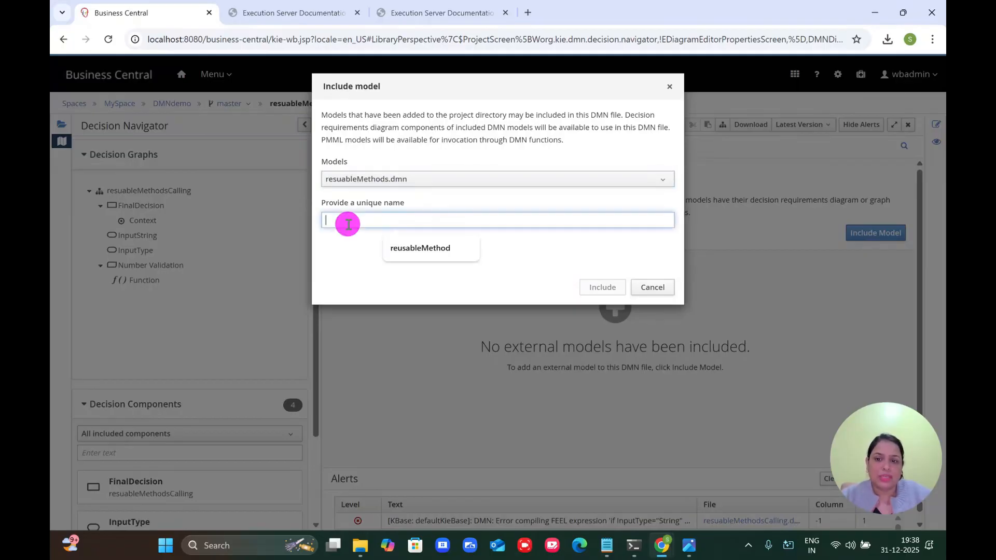
key("Down")
key("Return")
double_click(392, 219)
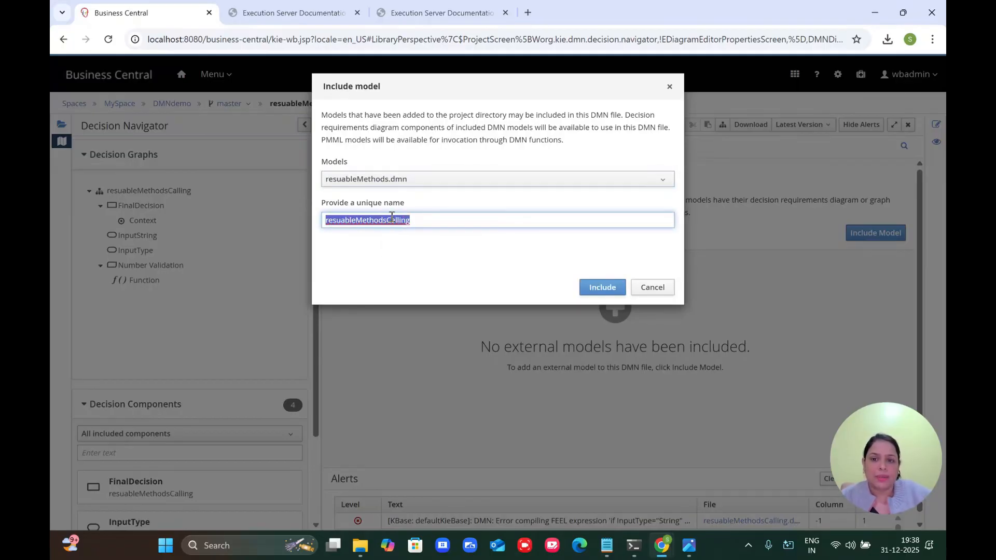
key("End")
key("BackSpace")
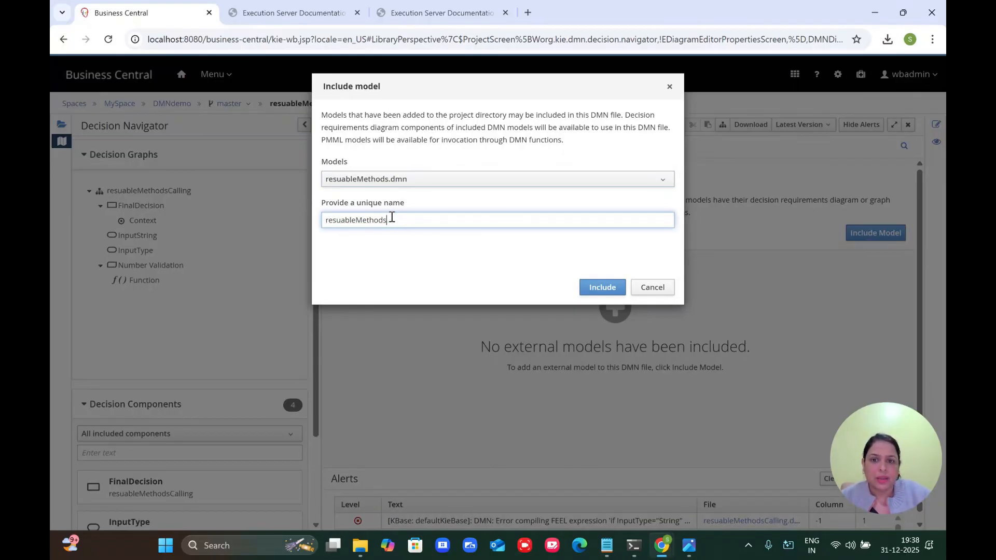
left_click(607, 288)
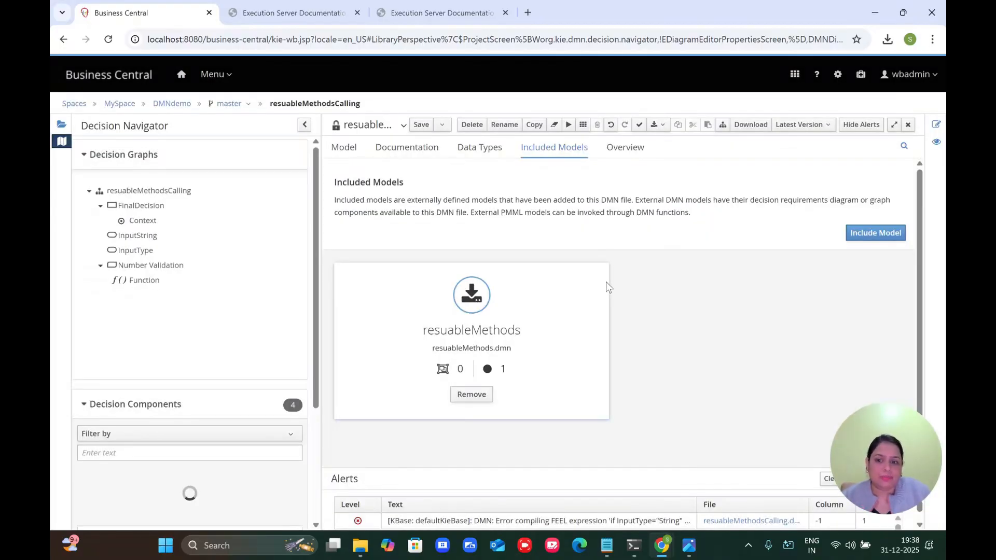
Step: Save, then place resuableMethods.String Validation on the diagram and link it to FinalDecision
left_click(423, 127)
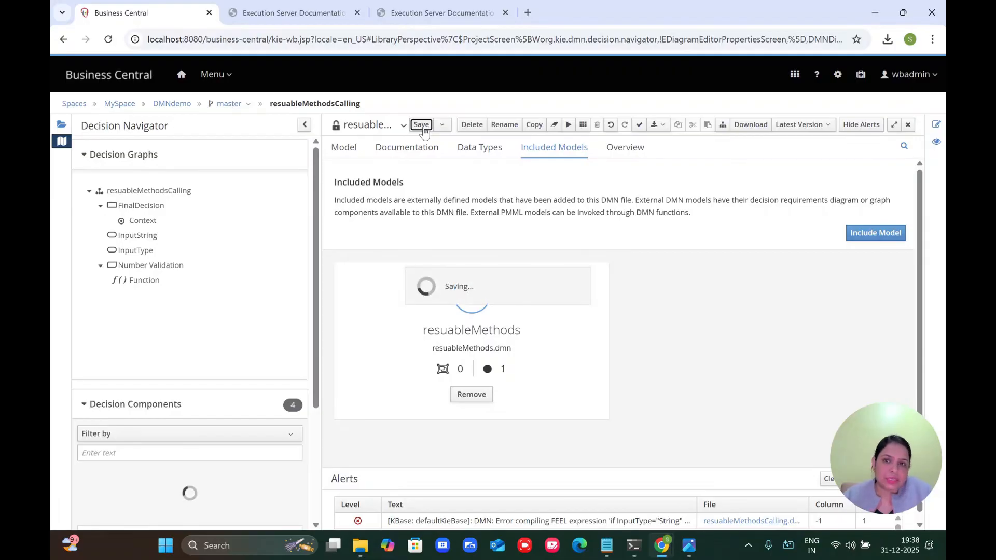
left_click(349, 151)
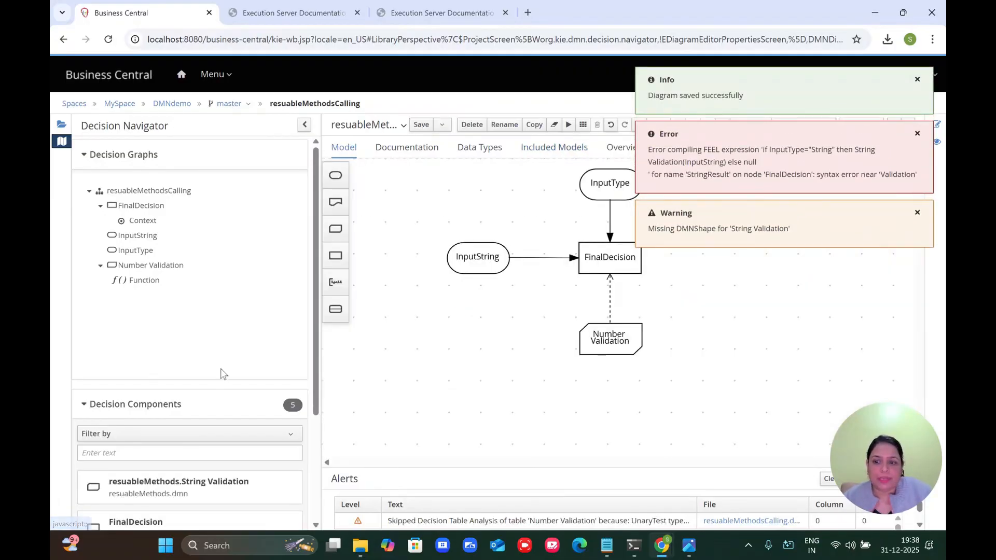
scroll(197, 377, "down", 3)
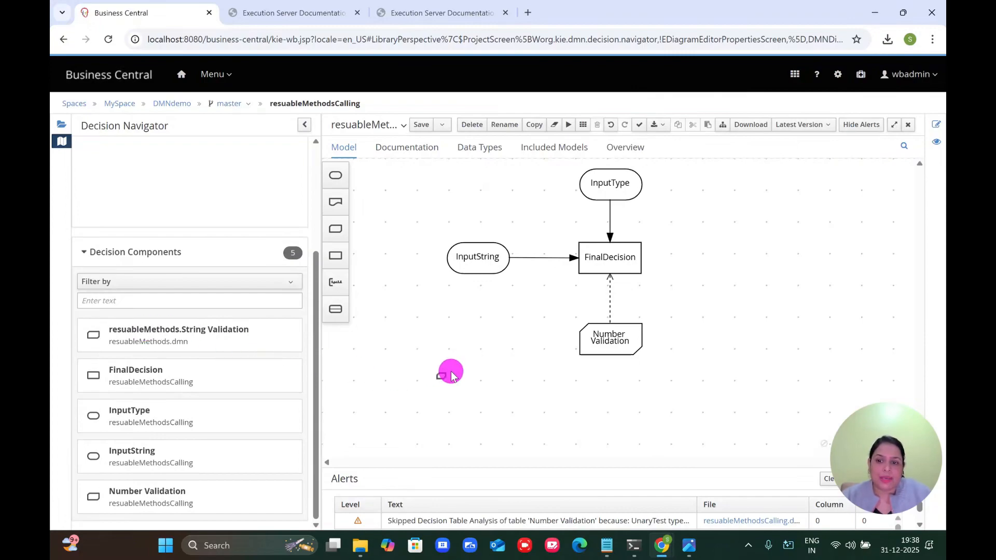
left_click_drag(485, 377, 486, 378)
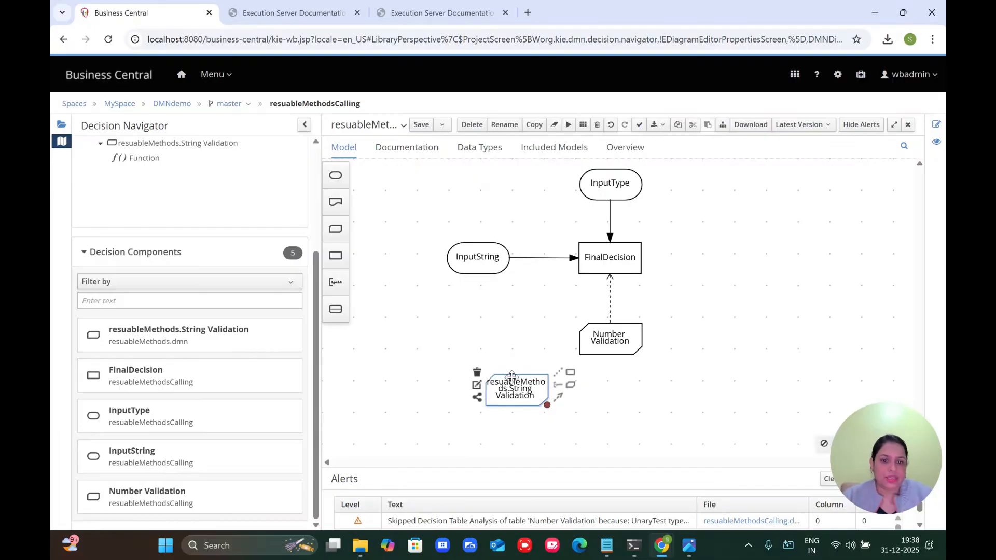
left_click_drag(505, 374, 486, 322)
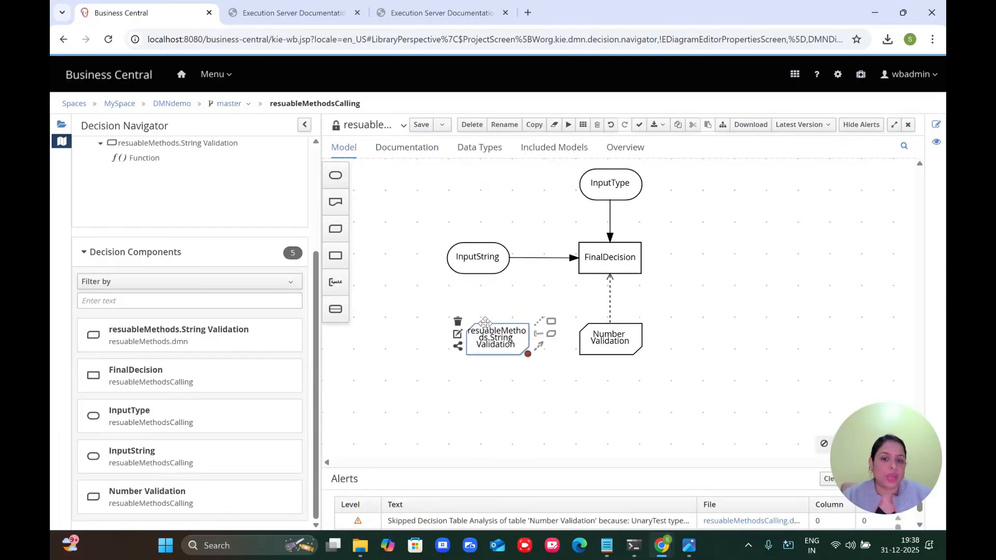
left_click_drag(540, 346, 591, 257)
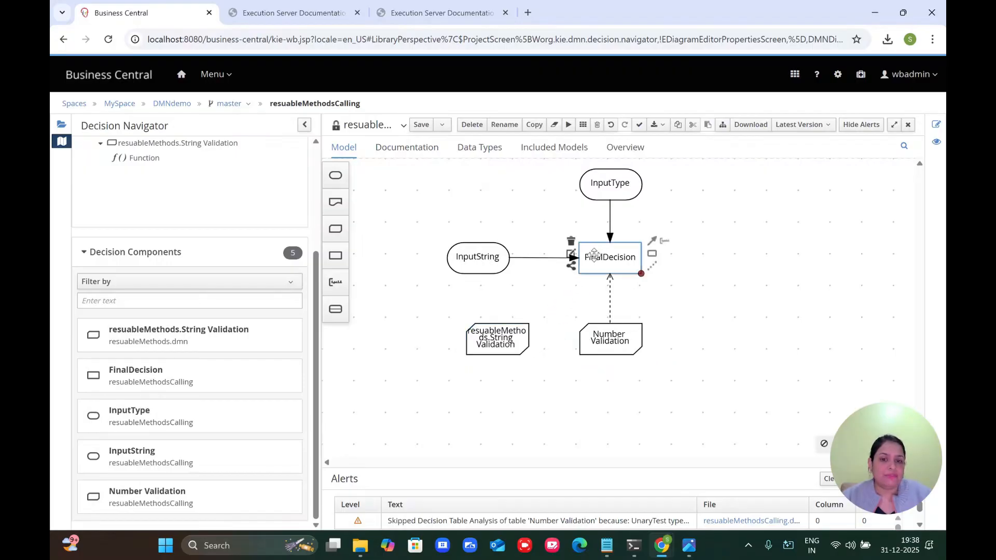
left_click_drag(539, 345, 601, 253)
Step: Widen the String Validation node, shift it left beside Number Validation, and save
left_click(467, 335)
left_click(479, 337)
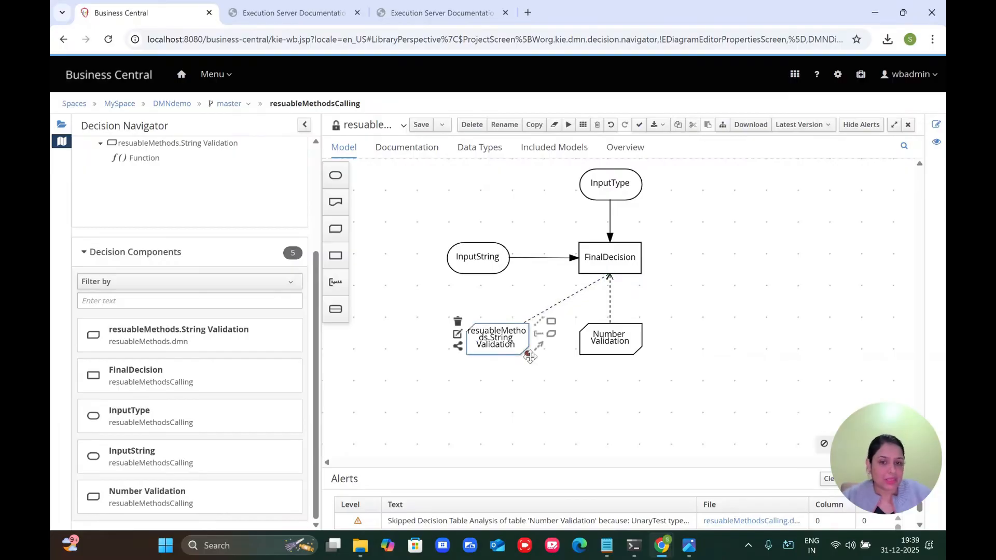
left_click_drag(527, 355, 569, 358)
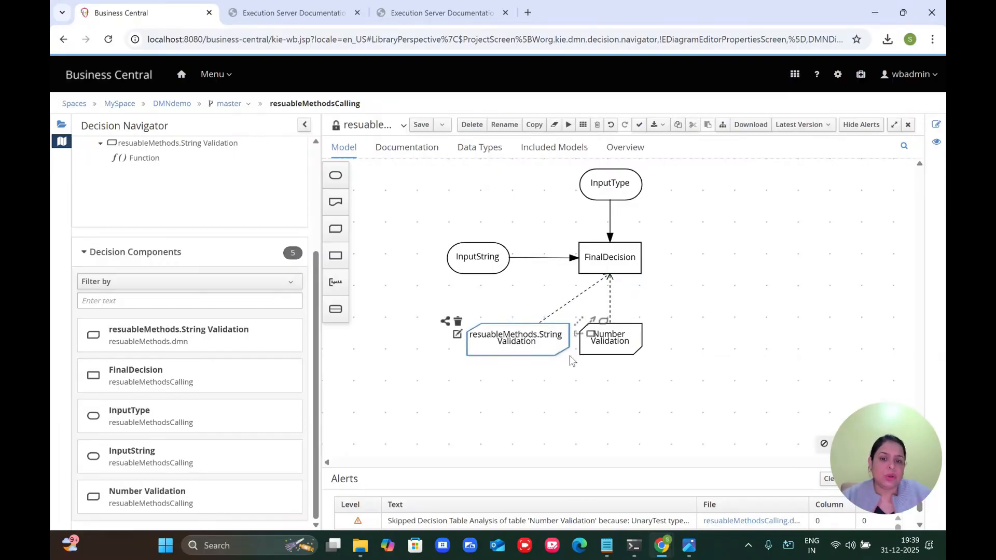
left_click(484, 332)
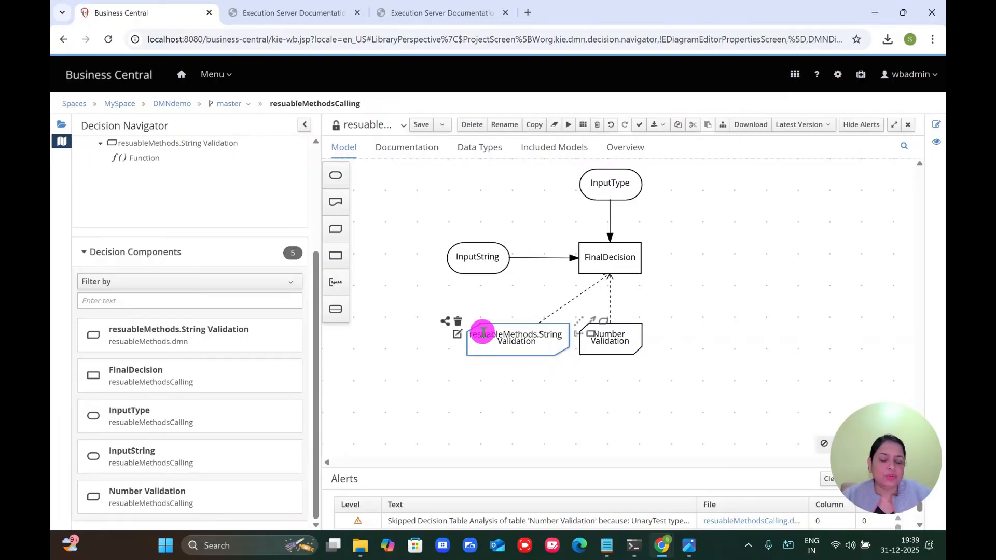
left_click_drag(484, 332, 439, 333)
left_click(524, 357)
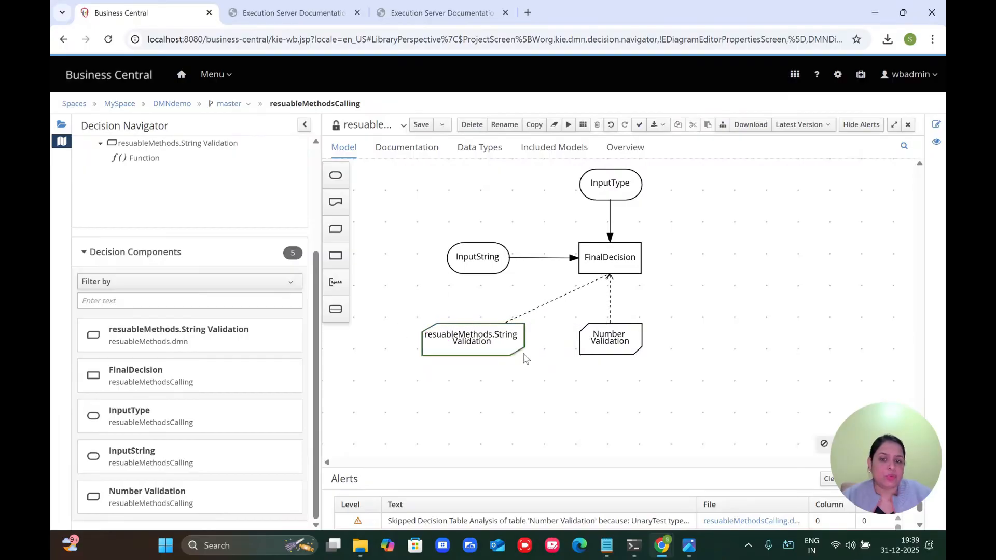
left_click(429, 125)
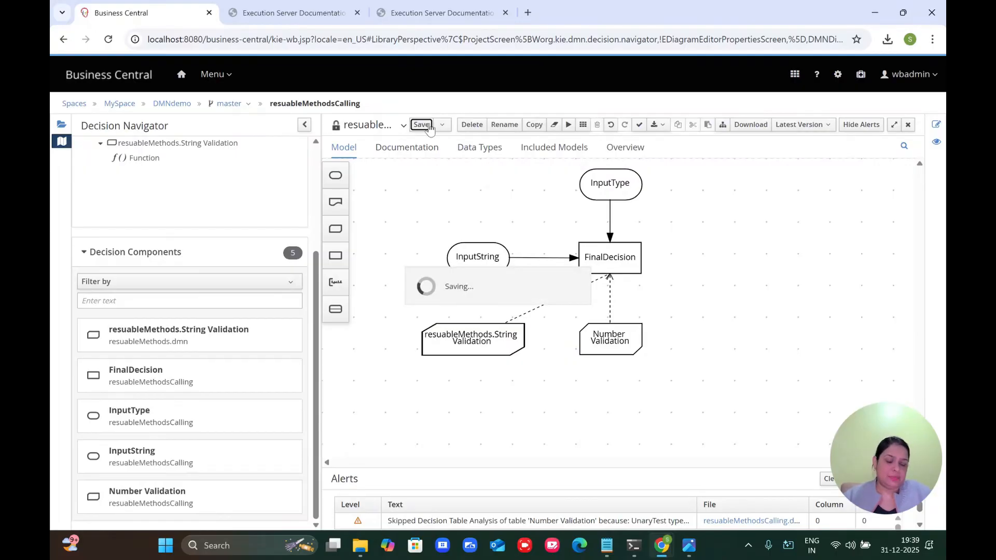
left_click(492, 334)
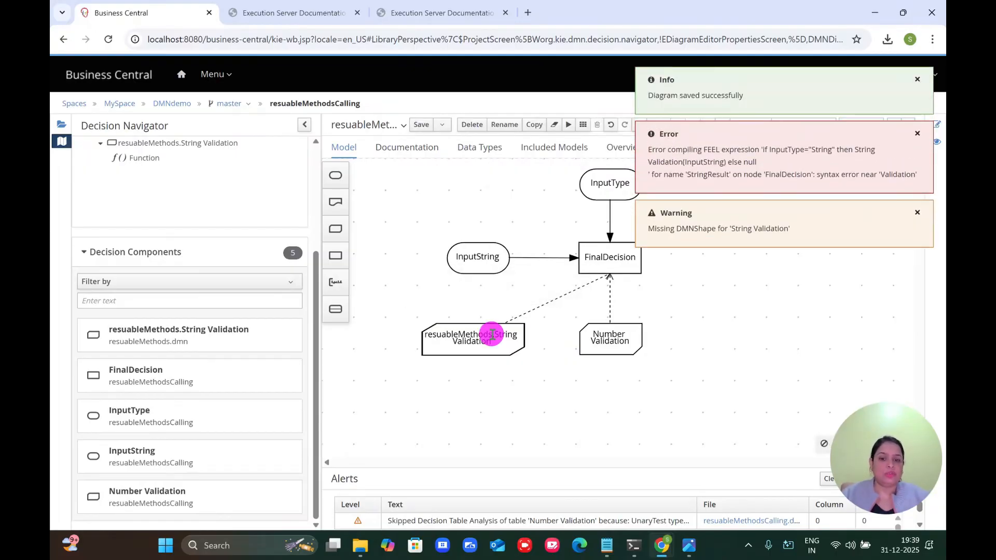
double_click(492, 335)
key("ctrl+c")
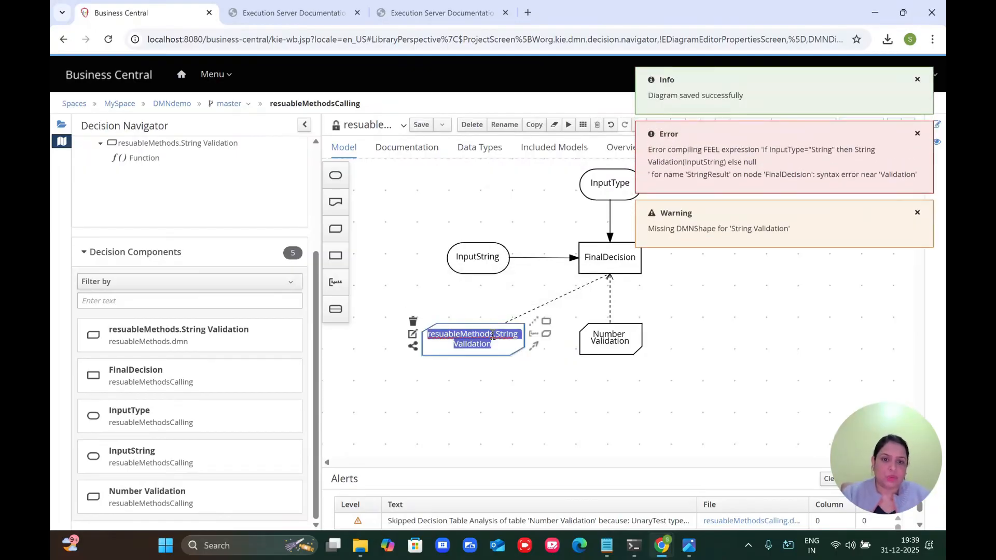
left_click(584, 258)
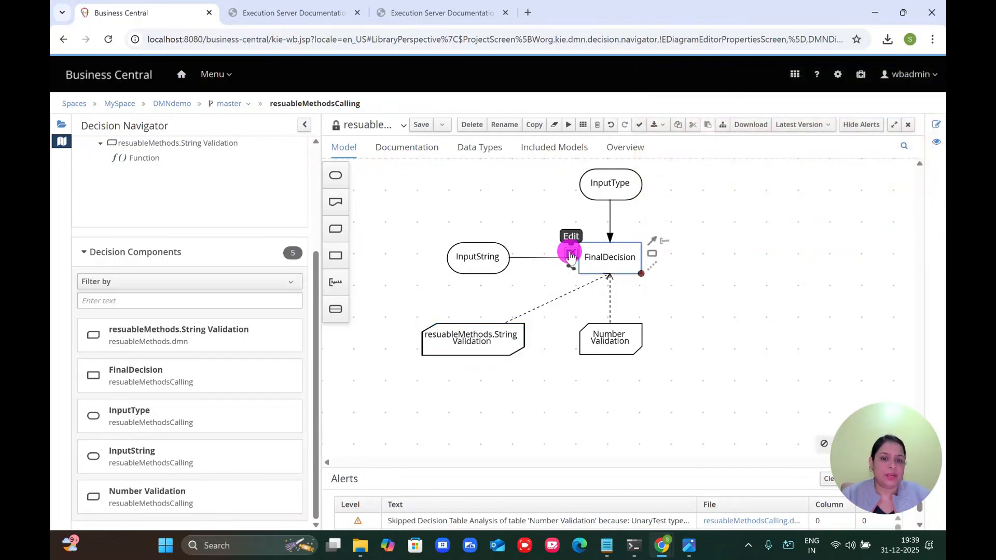
Step: Replace String Validation with resuableMethods.String Validation in FinalDecision's StringResult, save, and return to the diagram
left_click(571, 254)
double_click(567, 261)
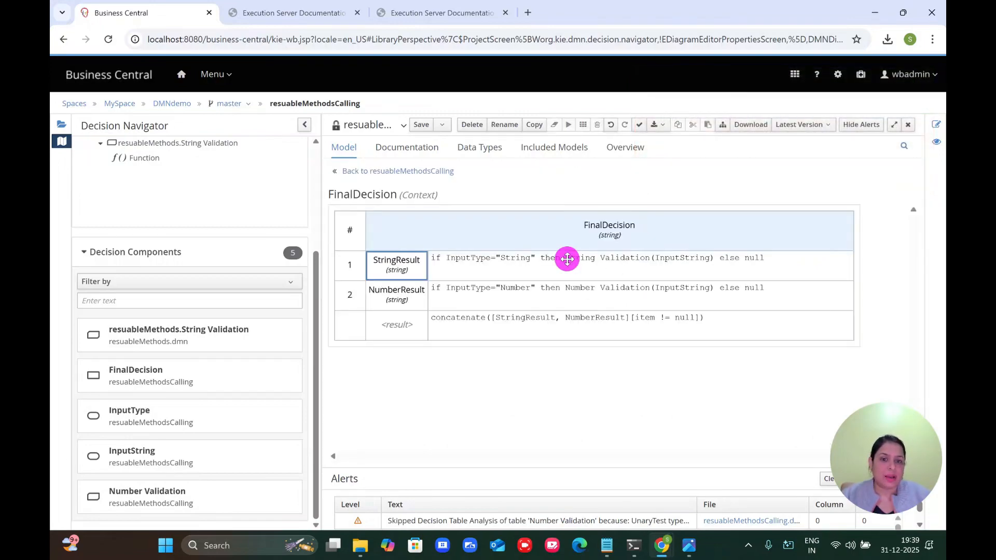
left_click_drag(540, 259, 611, 259)
key("BackSpace")
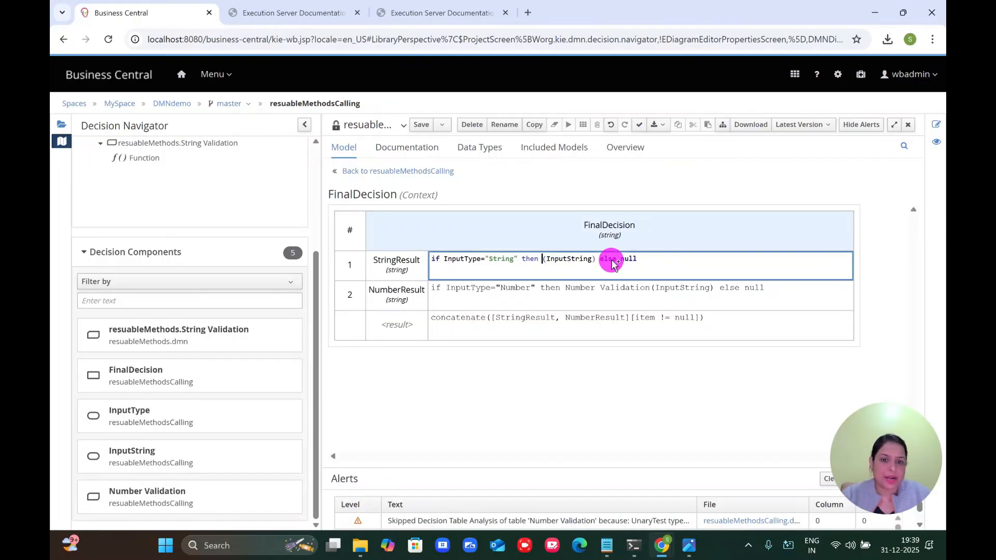
key("ctrl+v")
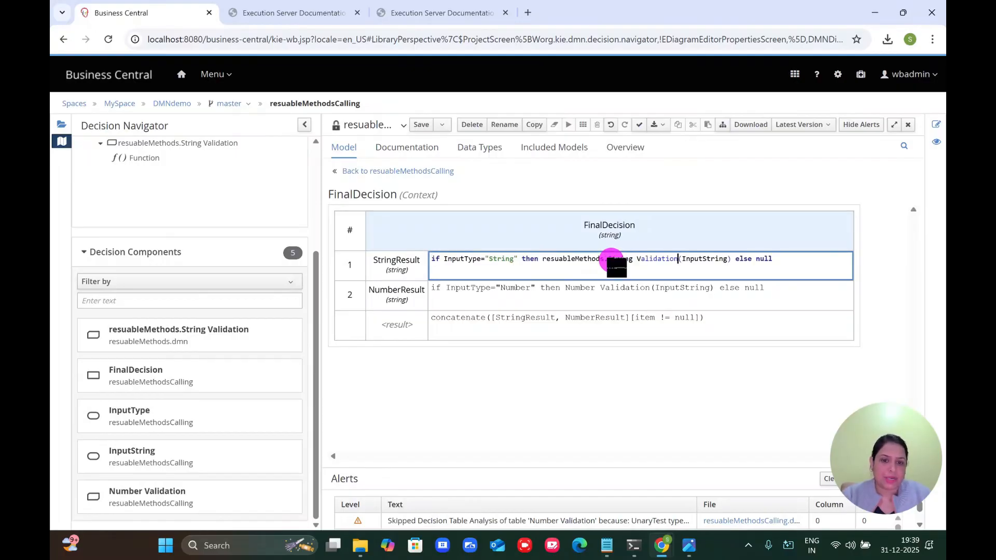
left_click(422, 127)
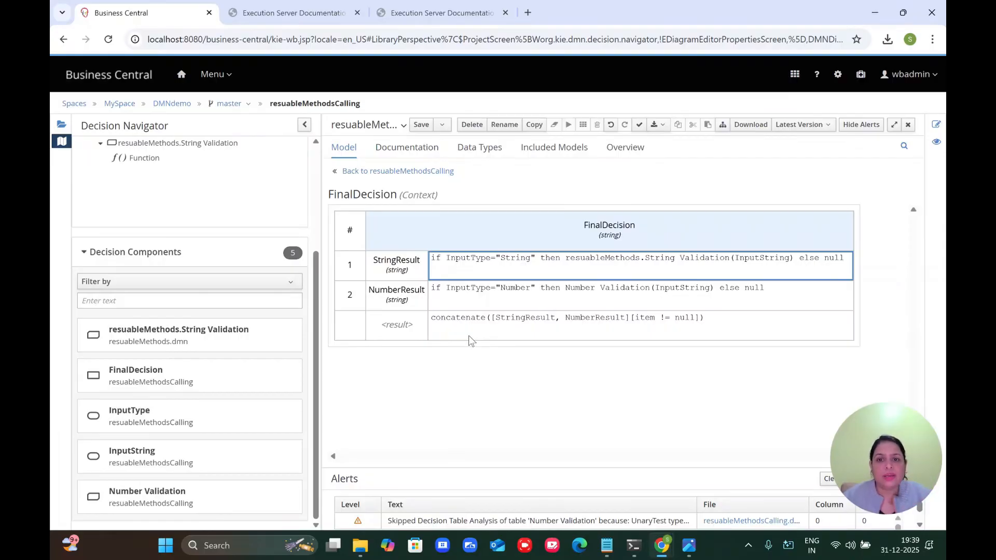
left_click(415, 171)
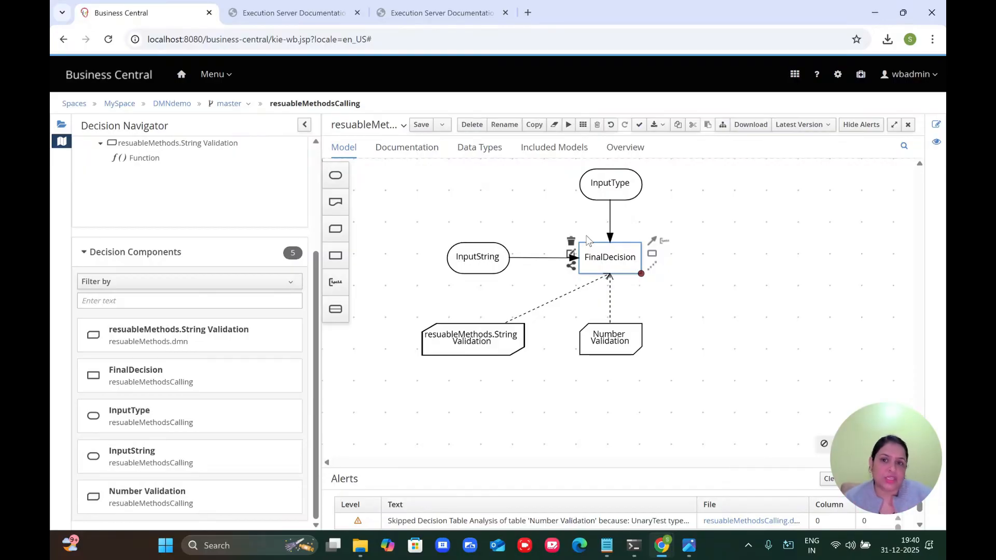
Step: Build and deploy the DMNdemo project to the server
left_click(170, 106)
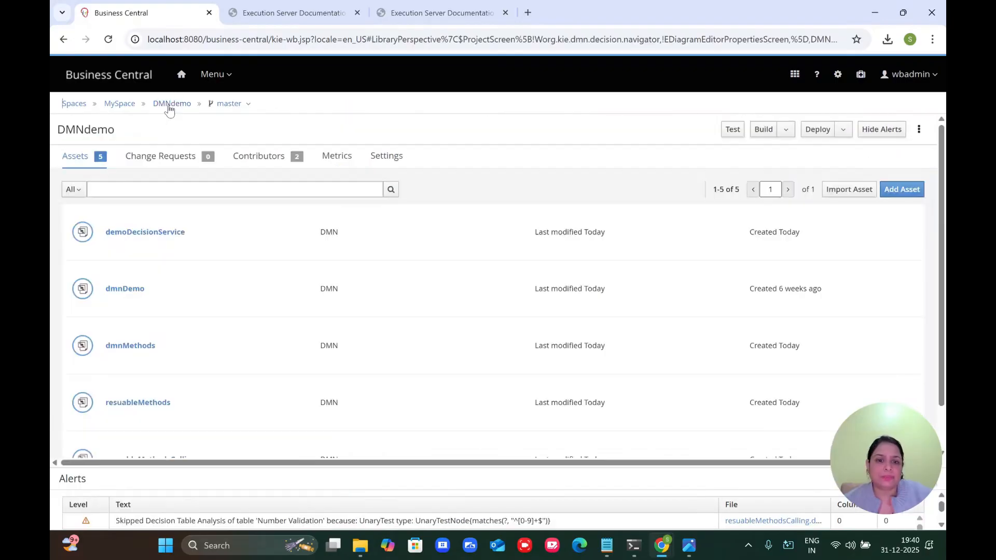
left_click(763, 134)
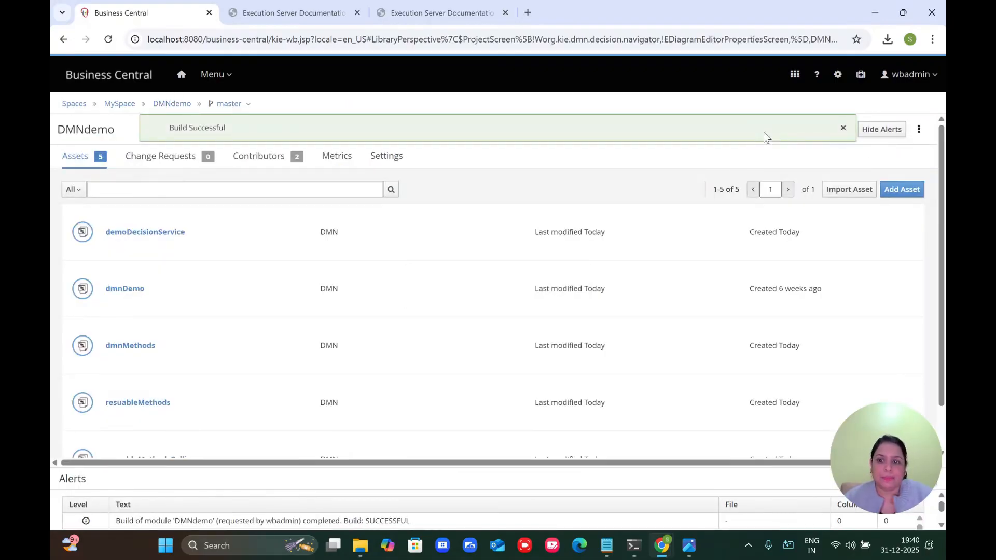
left_click(821, 130)
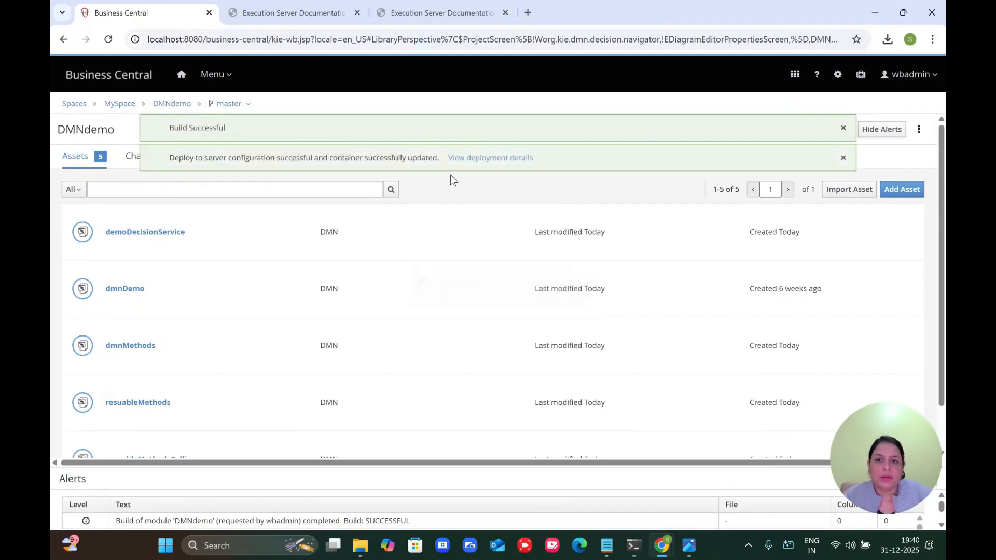
Step: Copy the DMN model name resuableMethodsCalling from the diagram's definitions properties
scroll(199, 321, "down", 1)
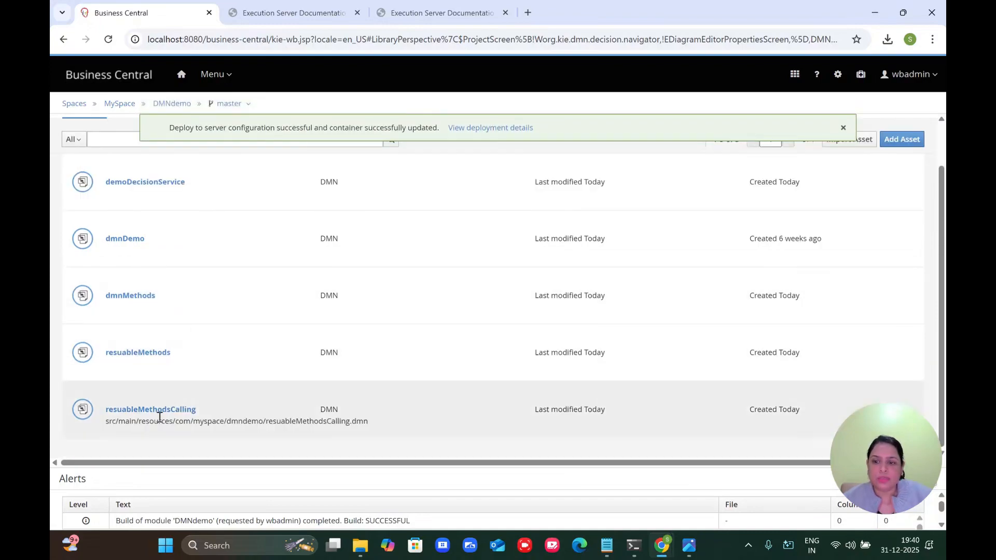
left_click(155, 410)
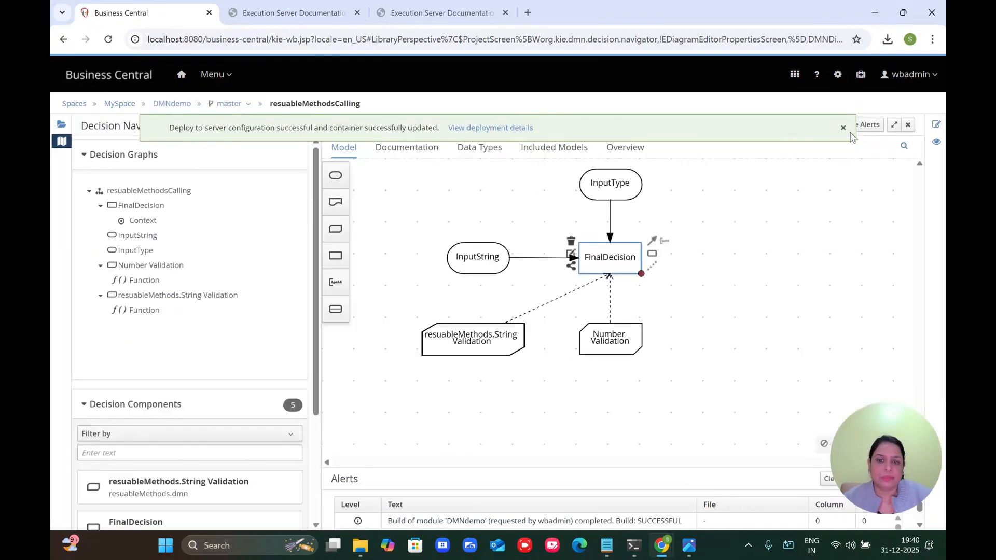
left_click(936, 124)
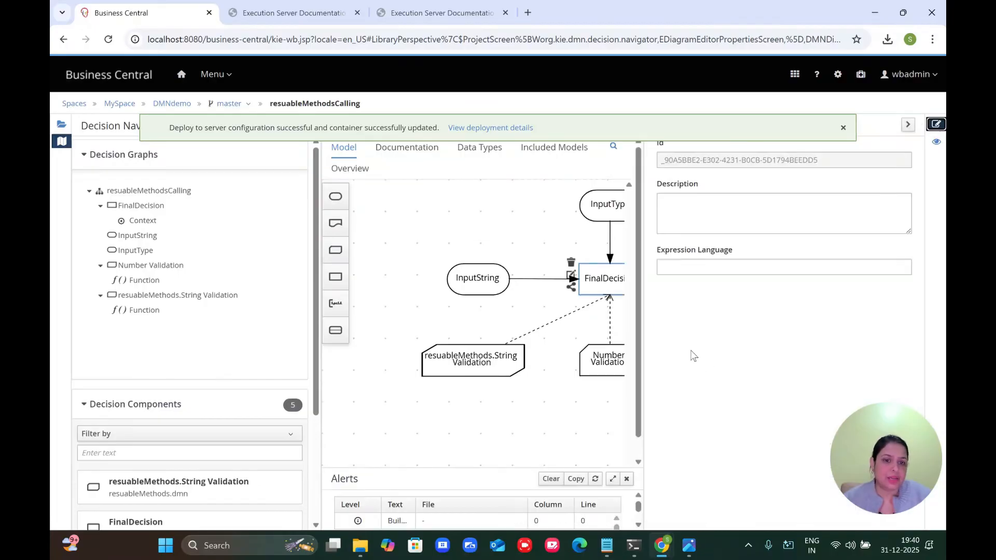
left_click(520, 216)
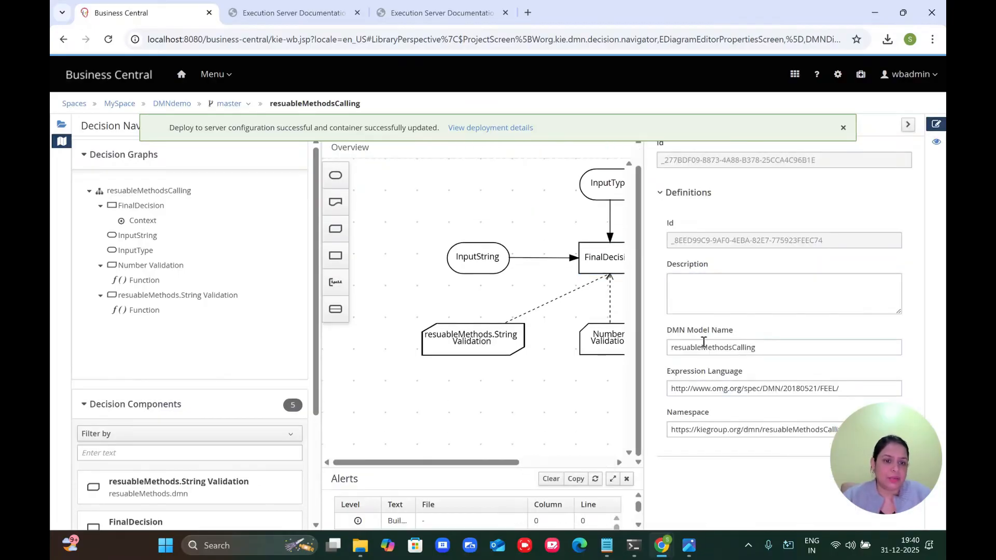
double_click(705, 346)
key("ctrl+c")
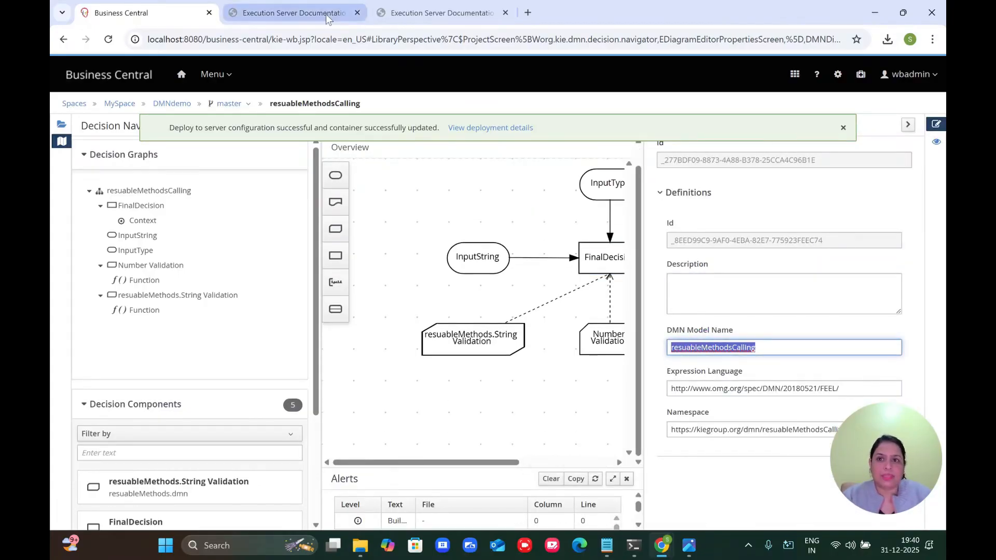
left_click(287, 13)
Step: Evaluate POST /dmn/models/{modelId}/dmnresult with modelId resuableMethodsCalling
left_click(449, 156)
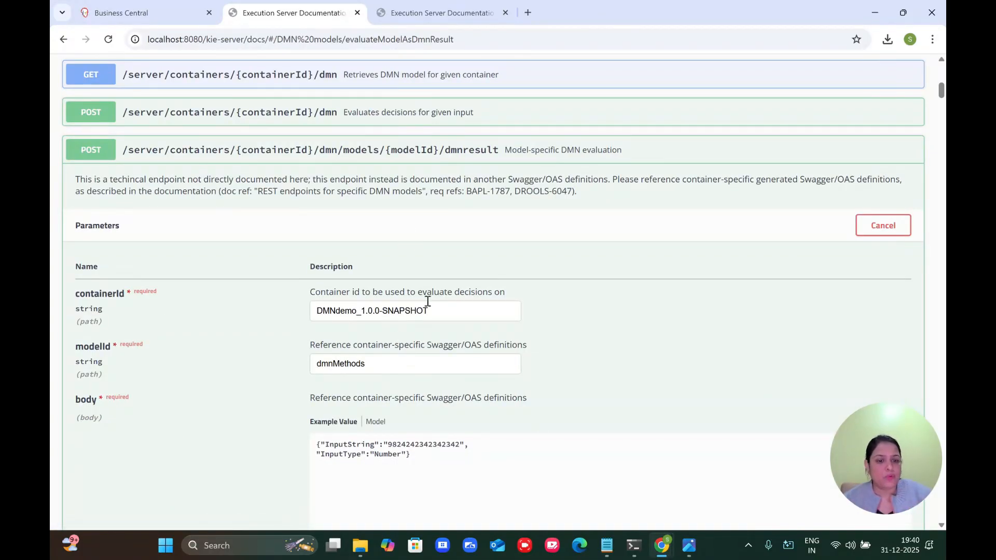
scroll(427, 300, "down", 10)
scroll(427, 300, "up", 10)
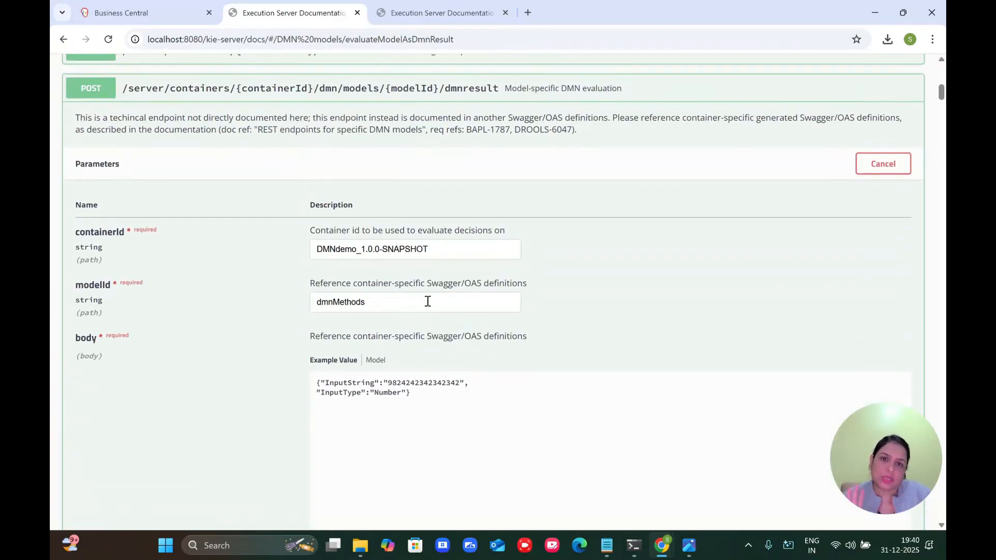
left_click(427, 301)
key("ctrl+a")
key("ctrl+v")
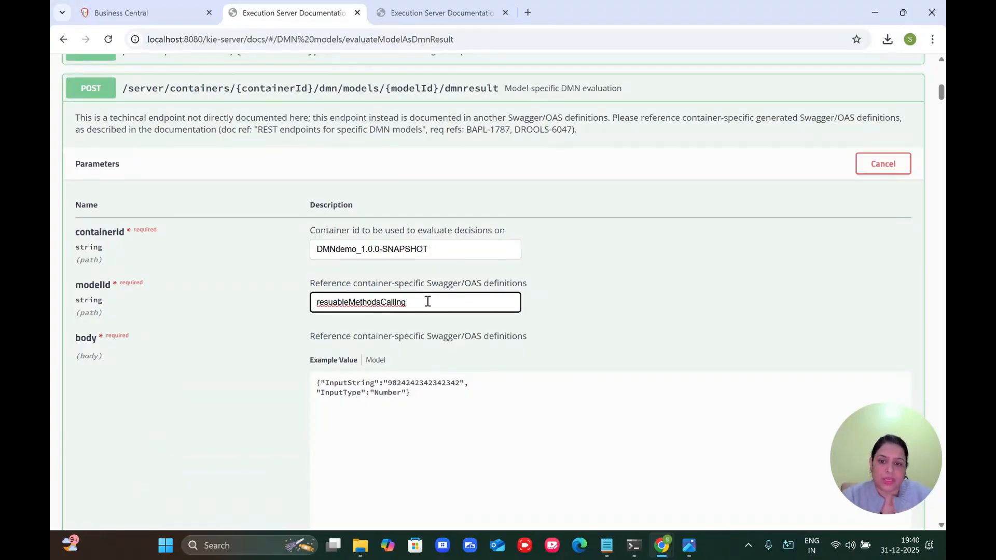
scroll(427, 301, "down", 7)
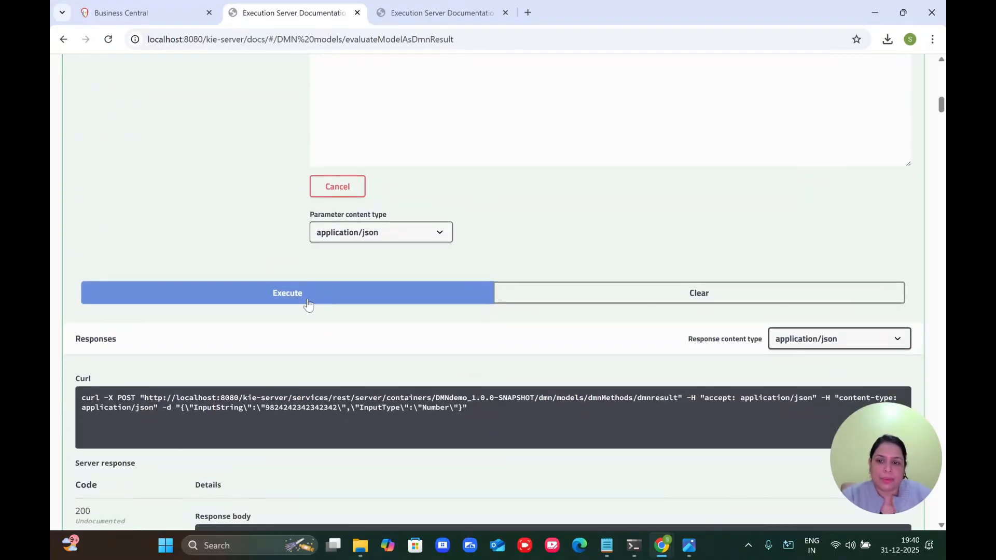
left_click(307, 305)
Step: Change InputType from Number to String in the request body and evaluate again
scroll(311, 270, "down", 8)
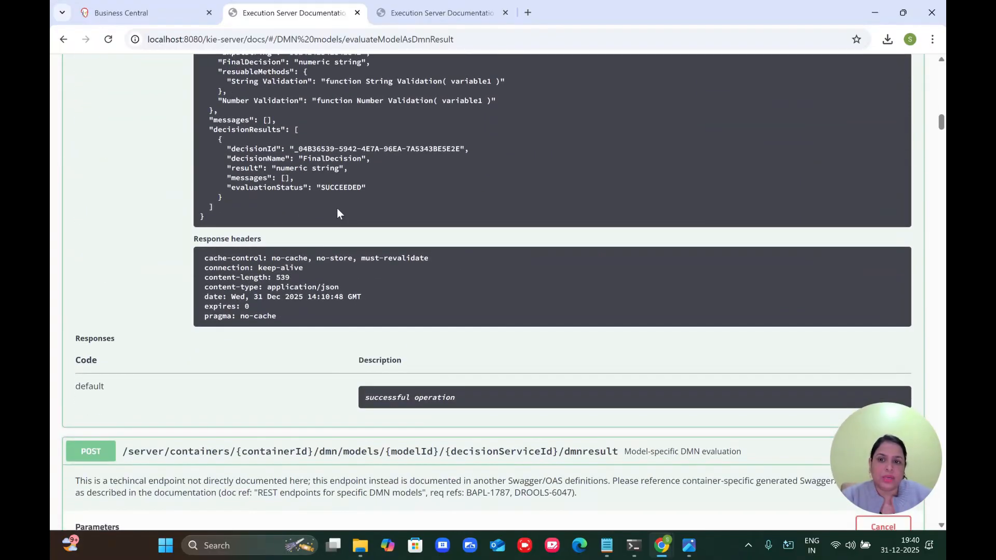
scroll(337, 213, "up", 1)
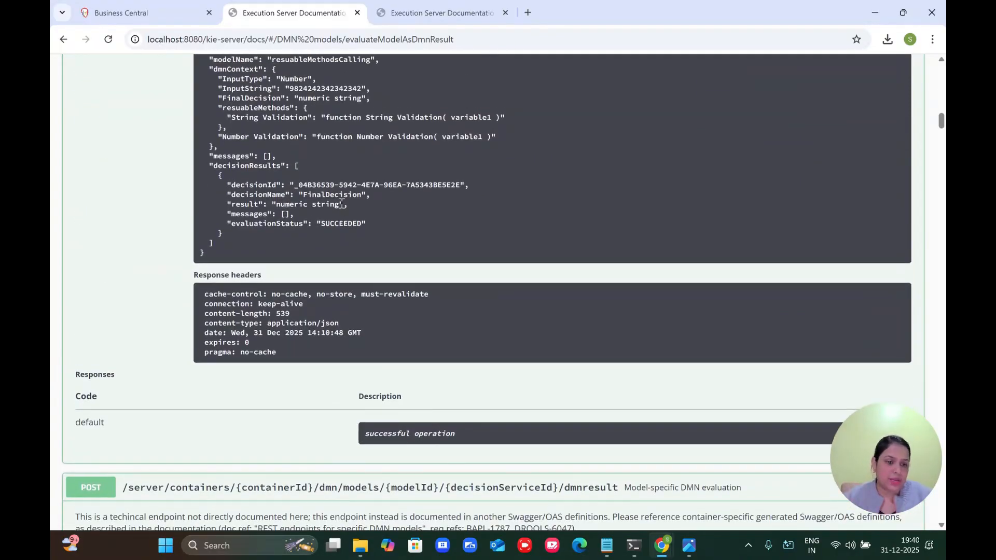
scroll(341, 202, "up", 12)
double_click(387, 161)
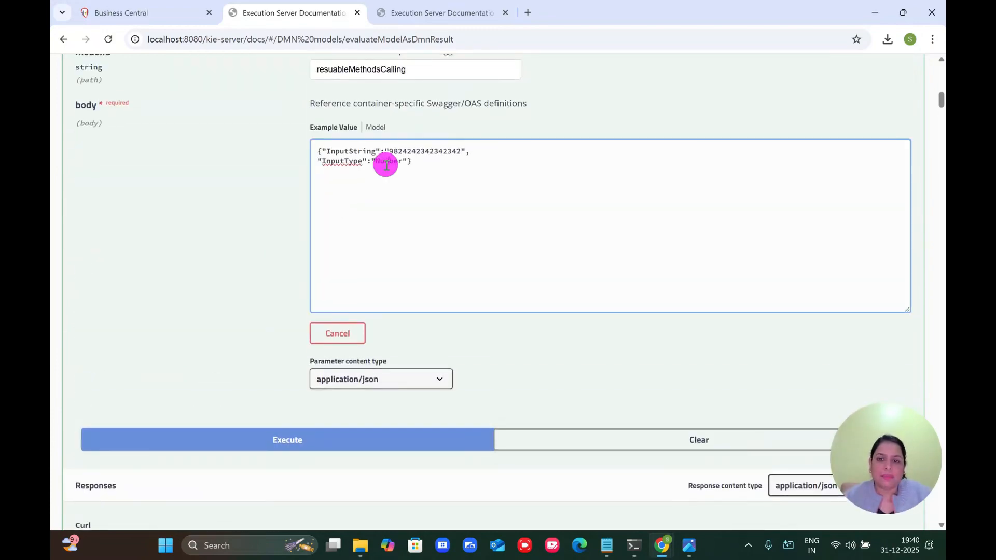
type("String")
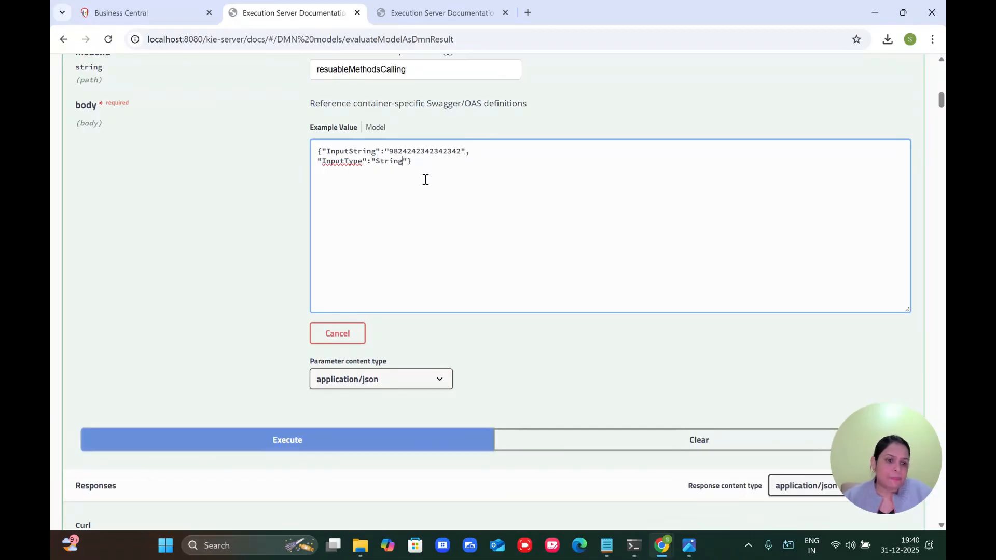
left_click(322, 441)
Step: Evaluate with InputString 'hello how r u today'
scroll(312, 378, "down", 9)
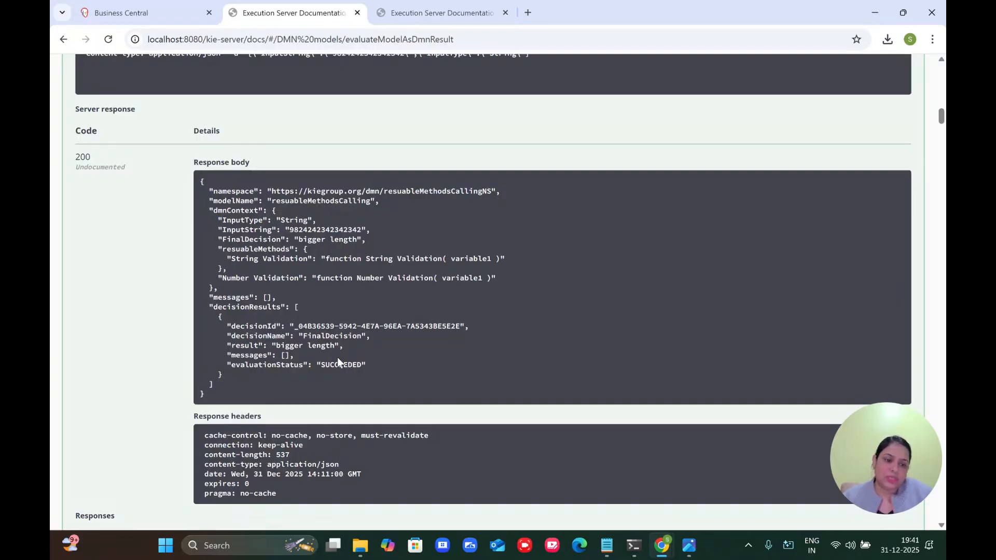
scroll(358, 290, "up", 12)
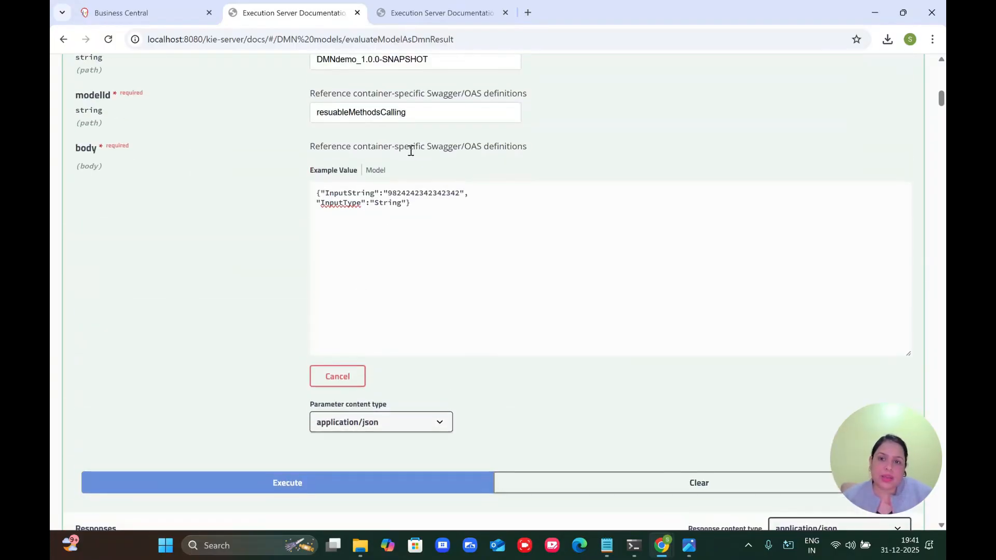
double_click(411, 193)
type("hello hor r u ")
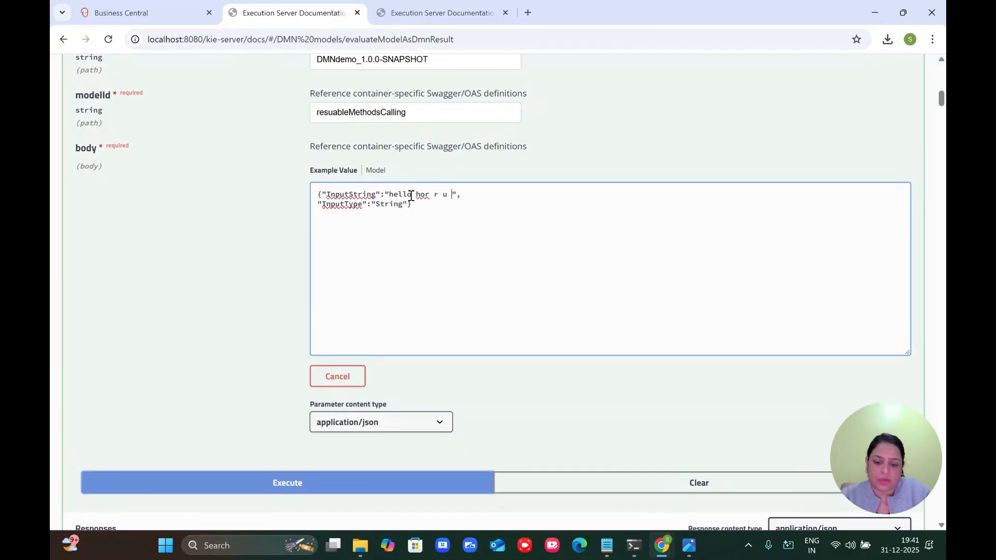
type("today")
left_click(419, 196)
double_click(418, 197)
type("how")
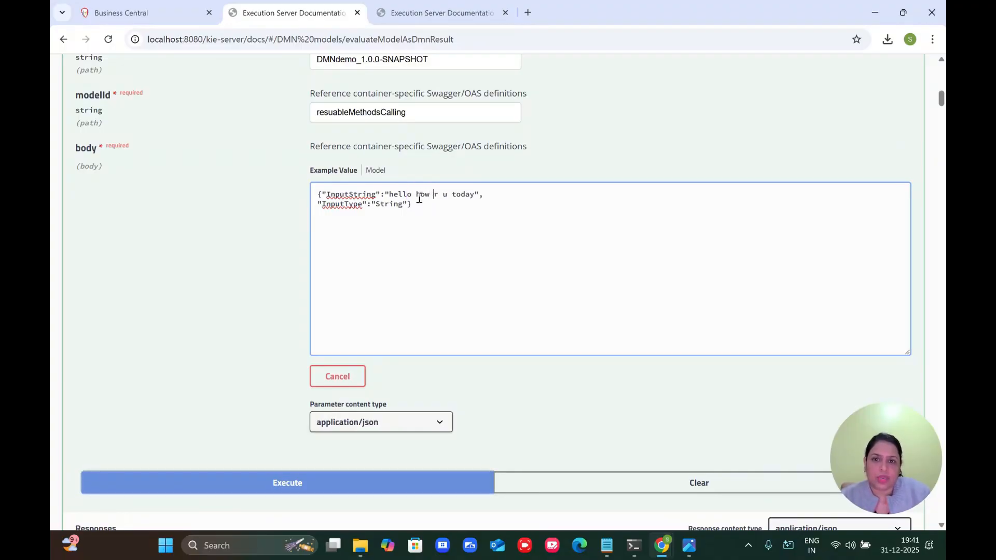
left_click(331, 484)
Step: Shorten InputString to 'hello', re-evaluate, and return to Business Central
scroll(331, 485, "down", 10)
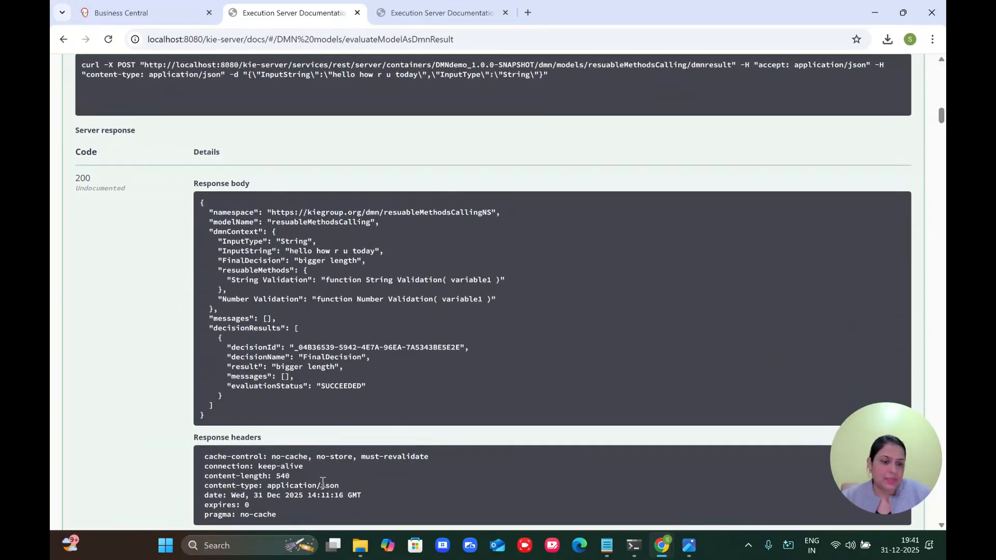
scroll(322, 483, "up", 10)
left_click_drag(412, 338, 471, 340)
key("Delete")
scroll(471, 340, "down", 12)
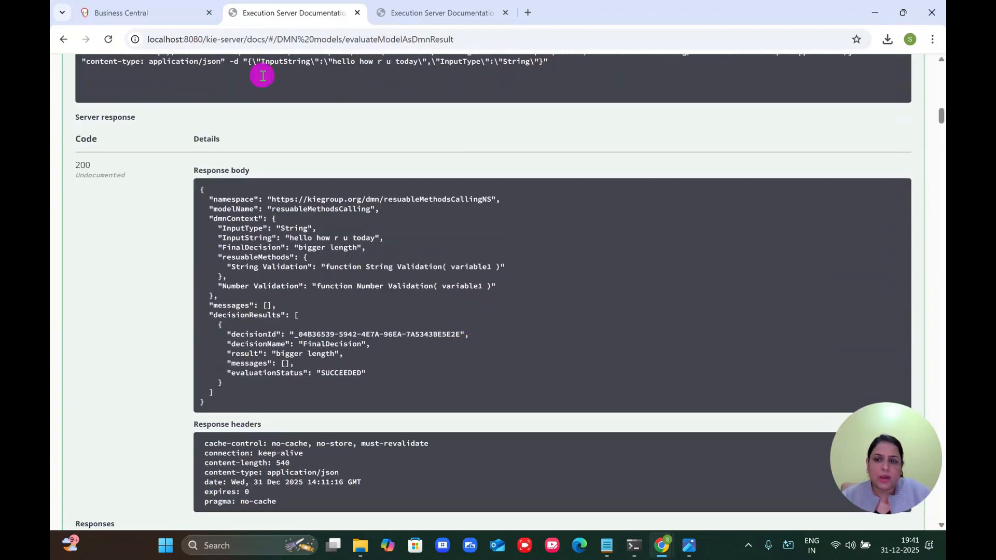
scroll(269, 79, "up", 4)
left_click(289, 202)
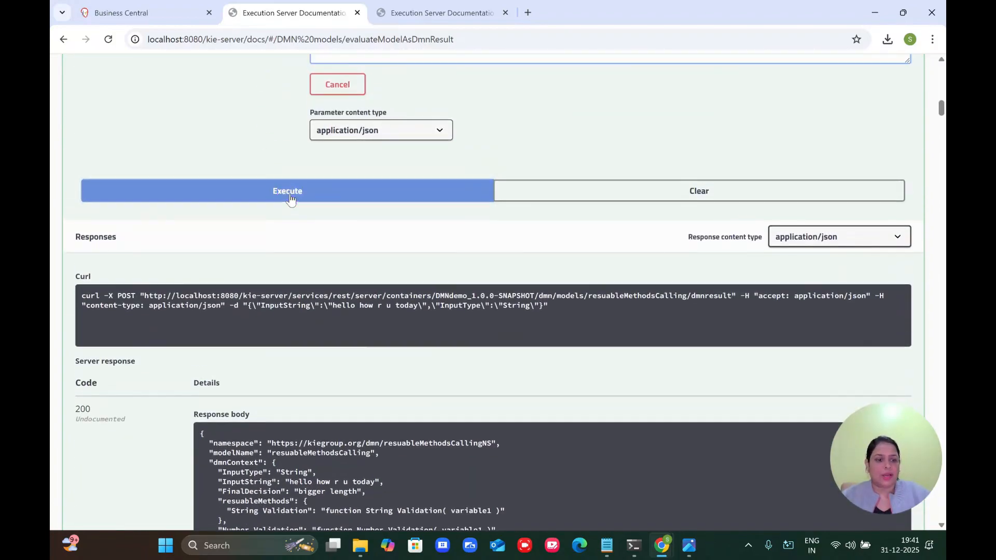
scroll(290, 199, "down", 5)
scroll(290, 198, "up", 3)
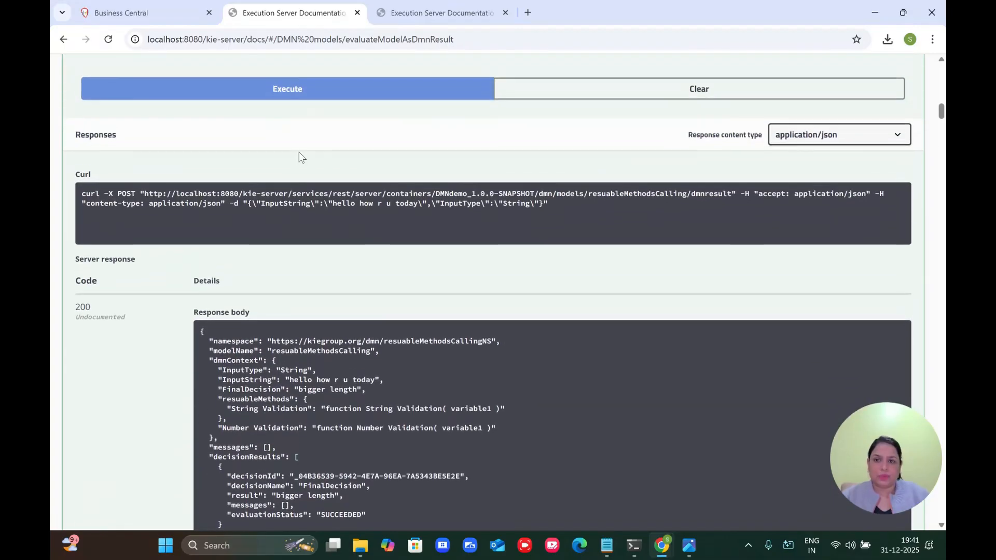
left_click(305, 91)
scroll(360, 306, "down", 2)
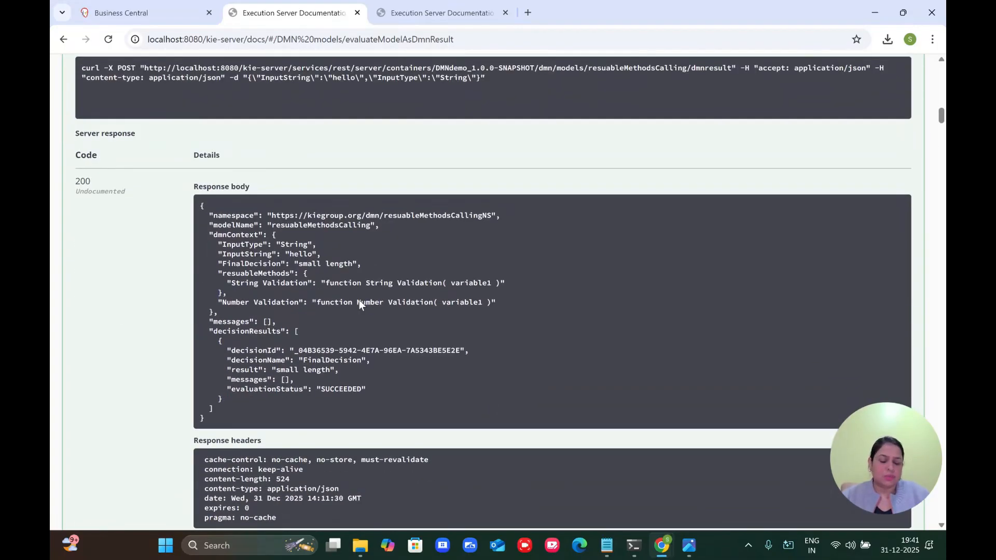
left_click(145, 15)
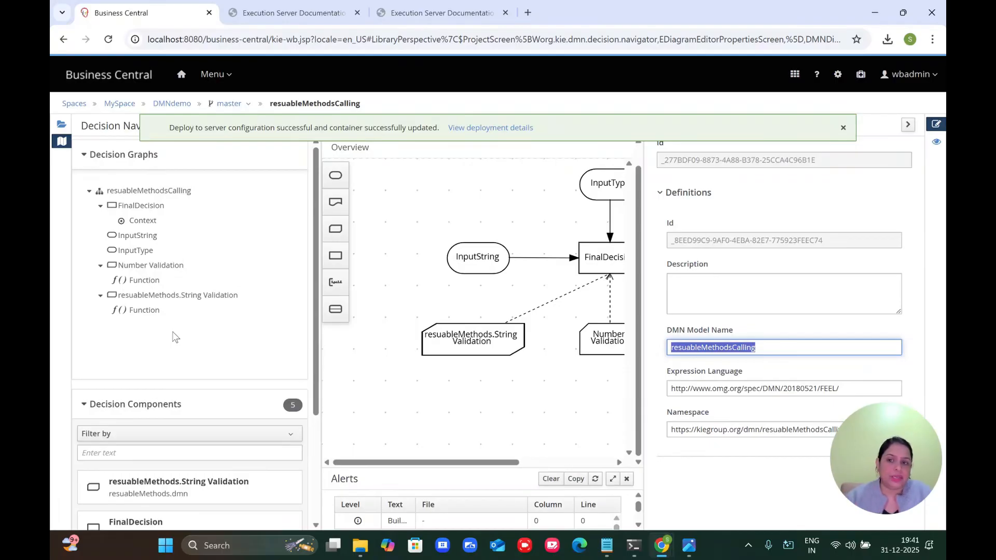
Step: Dismiss the notification, collapse Properties, and review the Included Models tab
left_click(843, 127)
left_click(908, 125)
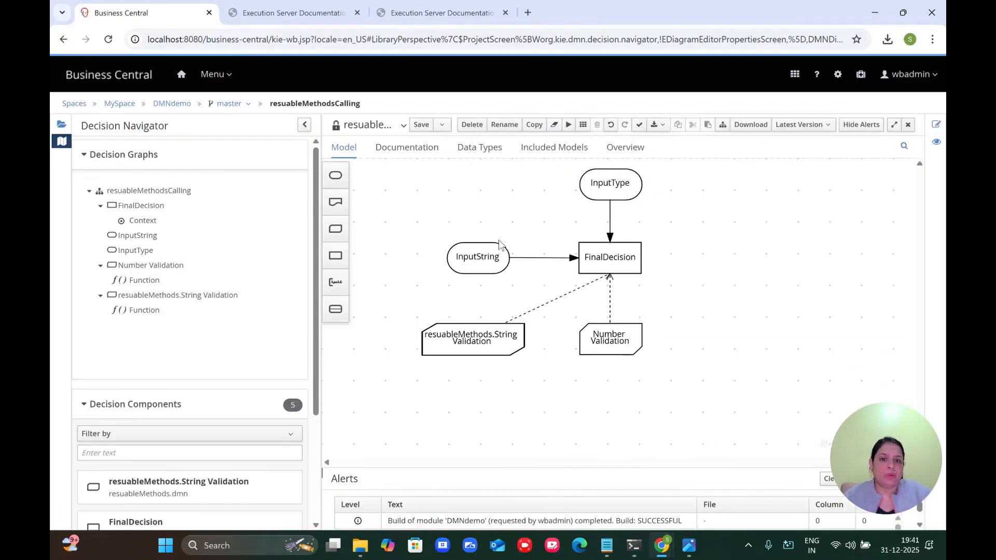
left_click(557, 150)
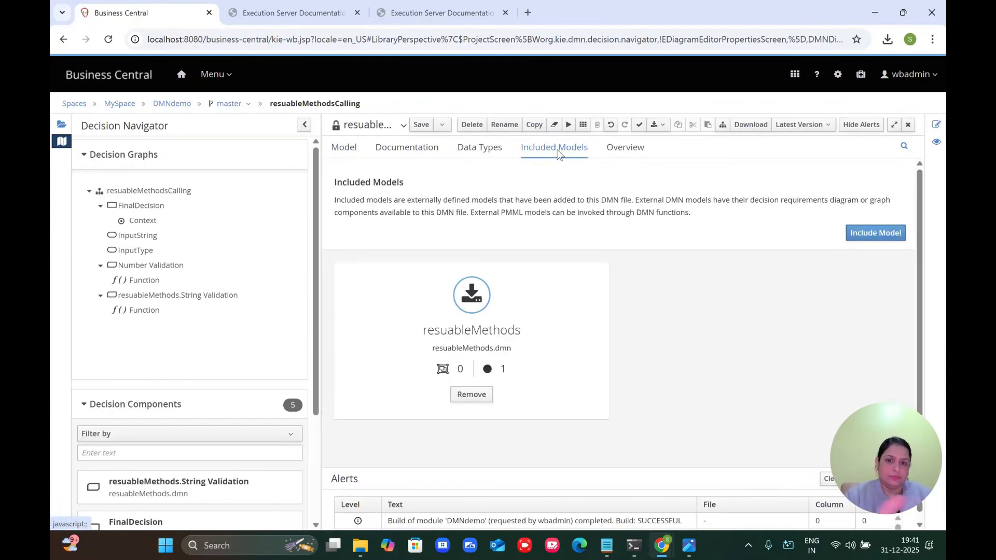
Step: Read through the model's generated Documentation, then go back to the DMNdemo asset list
left_click(402, 145)
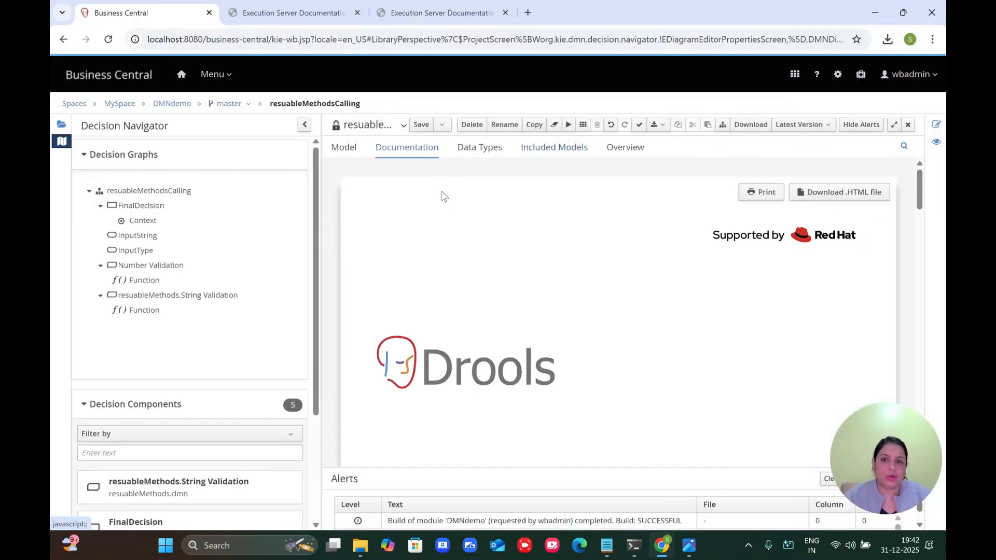
scroll(506, 269, "down", 10)
scroll(507, 270, "up", 7)
scroll(506, 269, "up", 1)
scroll(507, 269, "down", 8)
scroll(507, 270, "down", 10)
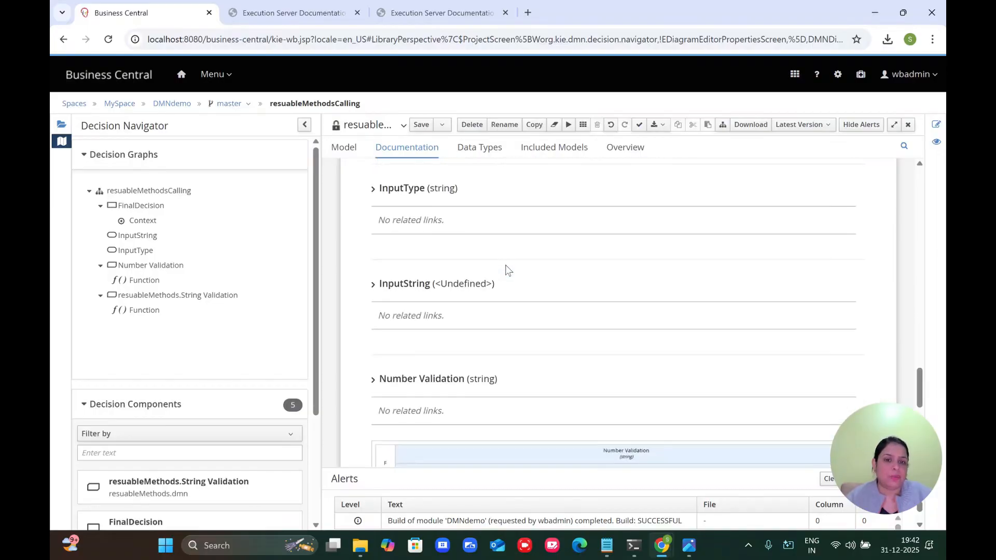
scroll(505, 269, "down", 7)
scroll(505, 268, "up", 8)
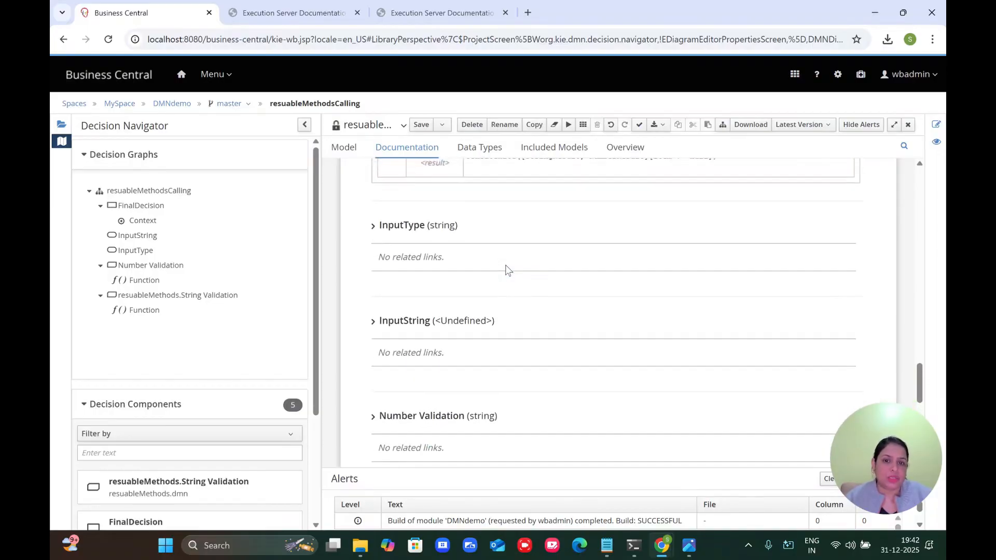
scroll(507, 270, "down", 8)
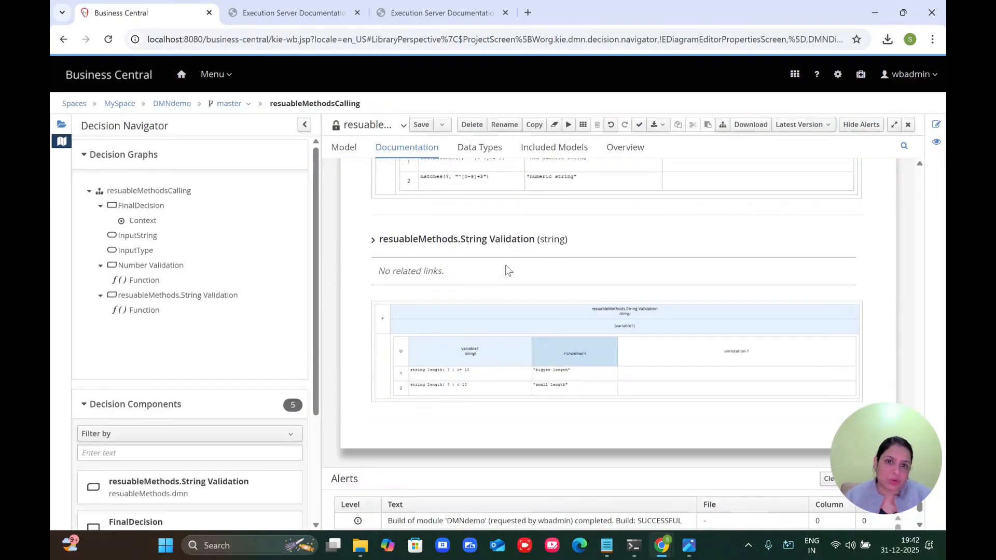
scroll(506, 270, "up", 20)
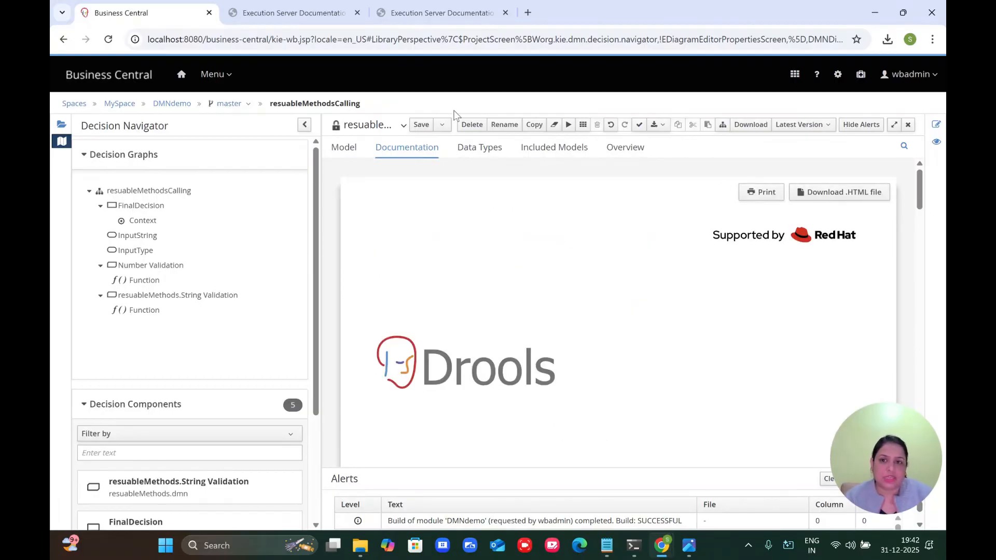
left_click(349, 146)
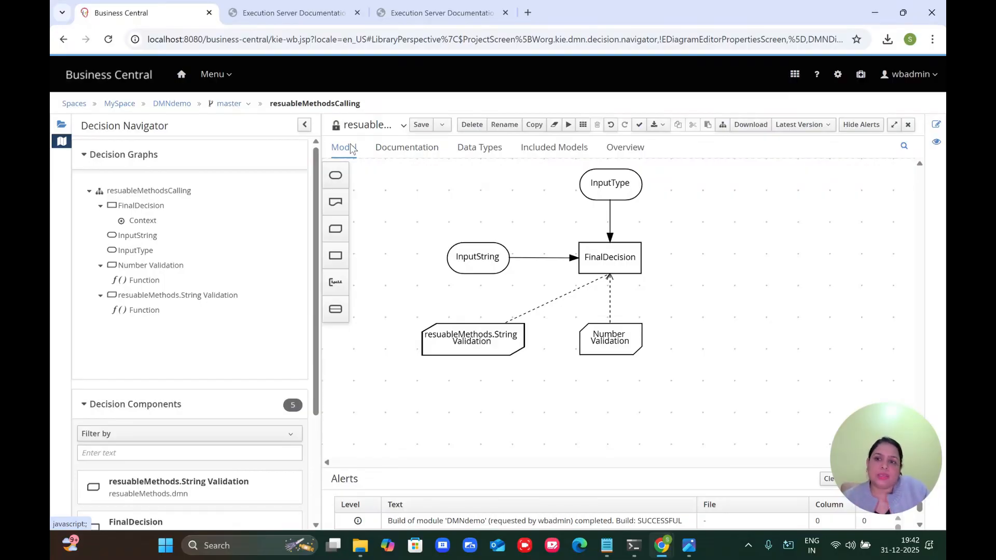
left_click(165, 107)
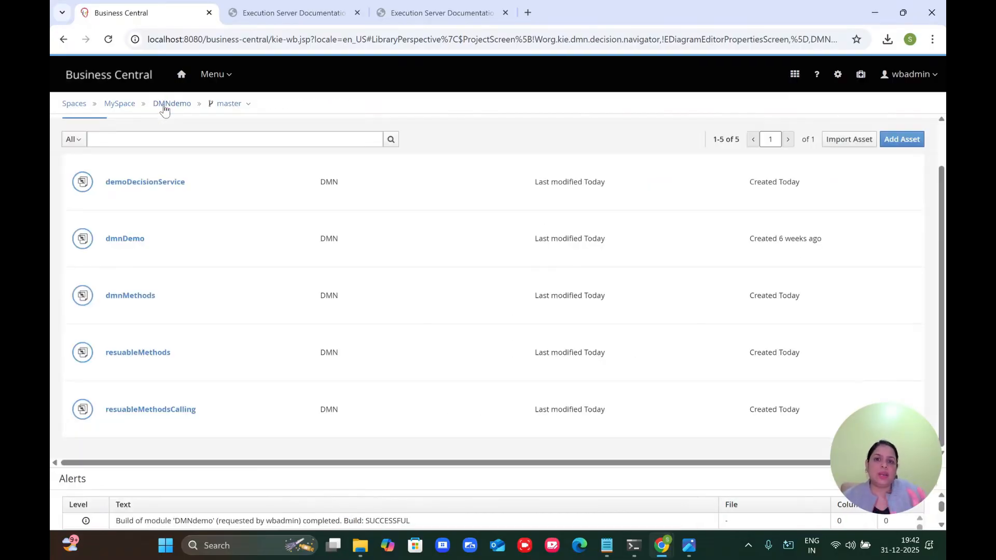